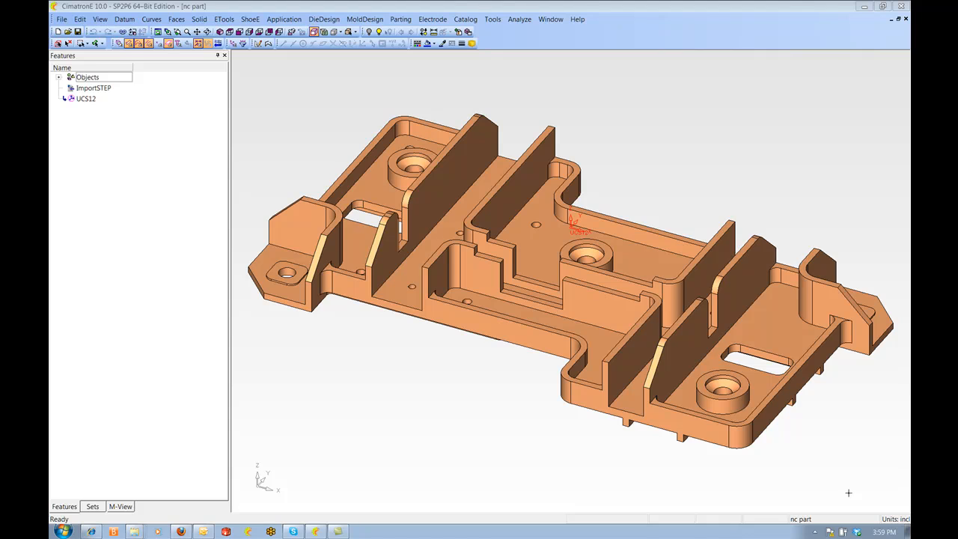
# Send the open part from CAD to NC
pyautogui.moveTo(655, 260); pyautogui.dragTo(608, 217, button='middle')
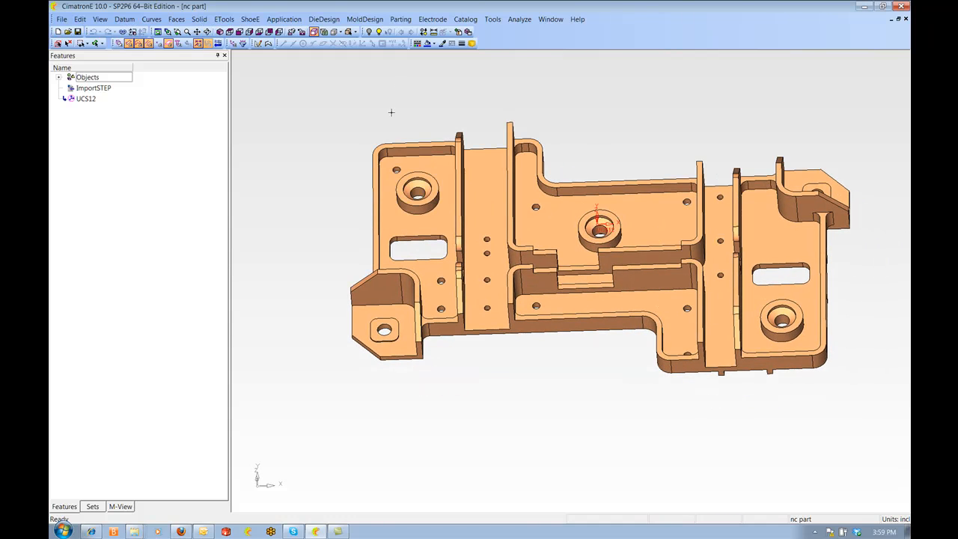
pyautogui.click(62, 19)
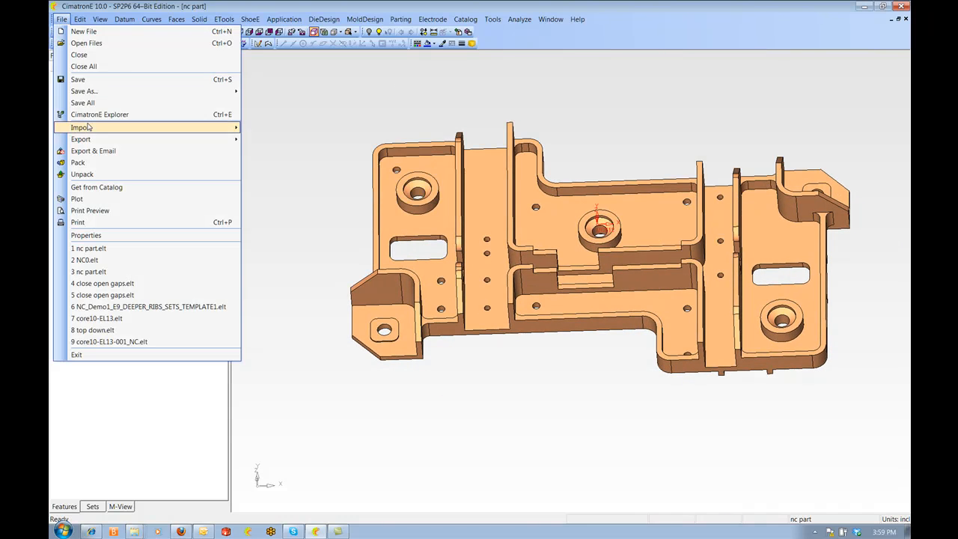
pyautogui.moveTo(183, 145)
pyautogui.click(269, 177)
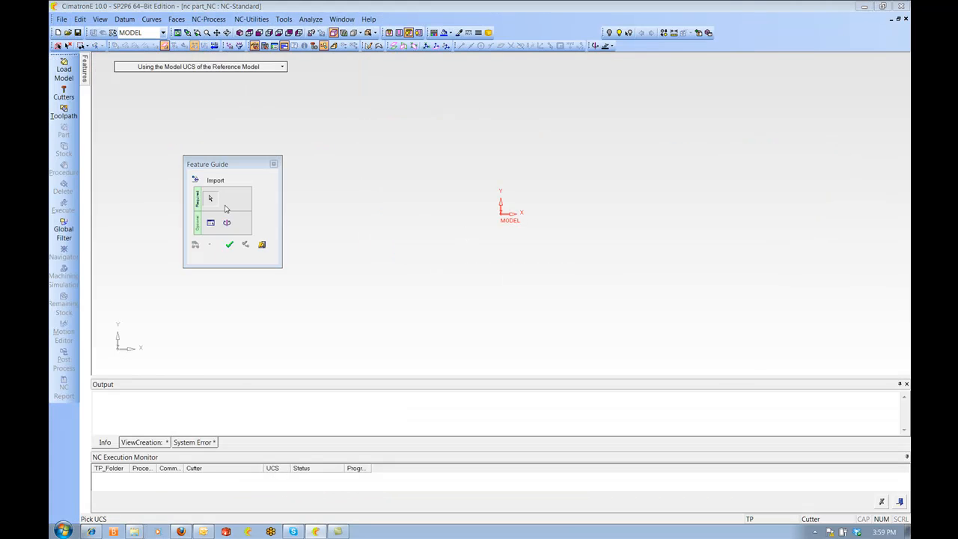
# Load the model into NC using the Active UCS of the Reference Model and confirm
pyautogui.click(246, 68)
pyautogui.click(224, 80)
pyautogui.keyDown('ctrl'); pyautogui.moveTo(468, 234); pyautogui.dragTo(462, 204); pyautogui.keyUp('ctrl')
pyautogui.keyDown('ctrl'); pyautogui.moveTo(462, 204); pyautogui.dragTo(483, 185, button='right'); pyautogui.keyUp('ctrl')
pyautogui.keyDown('ctrl'); pyautogui.moveTo(484, 185); pyautogui.dragTo(578, 195, button='middle'); pyautogui.keyUp('ctrl')
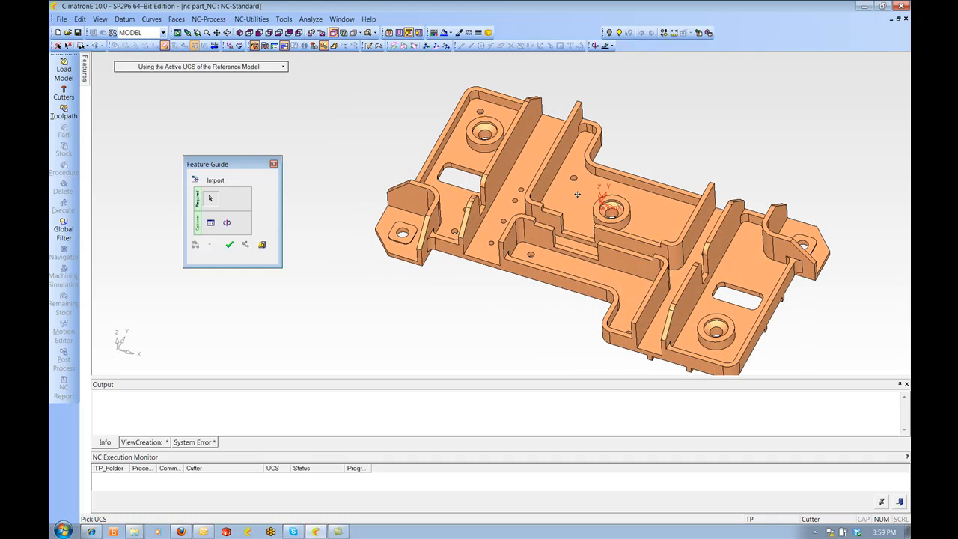
pyautogui.click(229, 244)
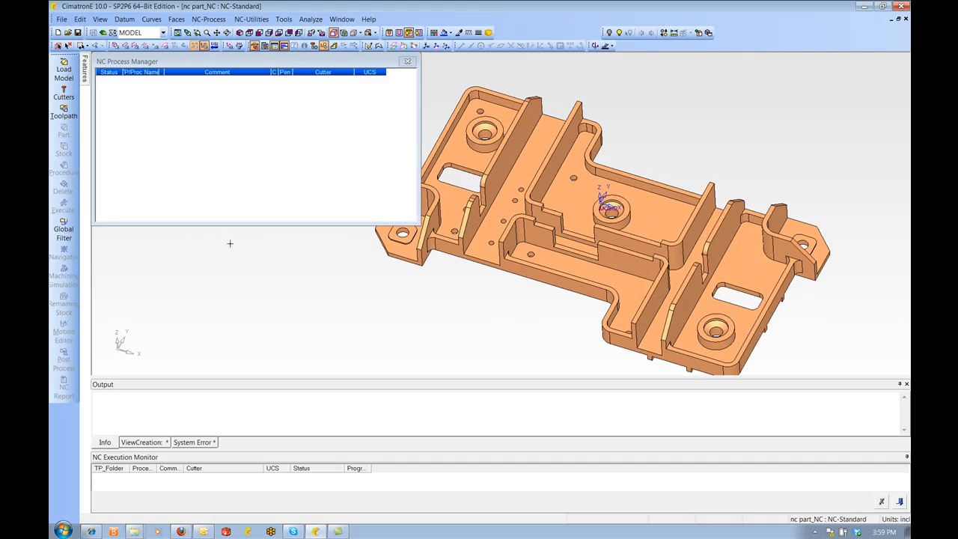
# Close the NC Process Manager, switch to CAD mode and open the Sets list
pyautogui.keyDown('ctrl'); pyautogui.moveTo(633, 326); pyautogui.dragTo(632, 298); pyautogui.keyUp('ctrl')
pyautogui.keyDown('ctrl'); pyautogui.moveTo(632, 298); pyautogui.dragTo(692, 292, button='middle'); pyautogui.keyUp('ctrl')
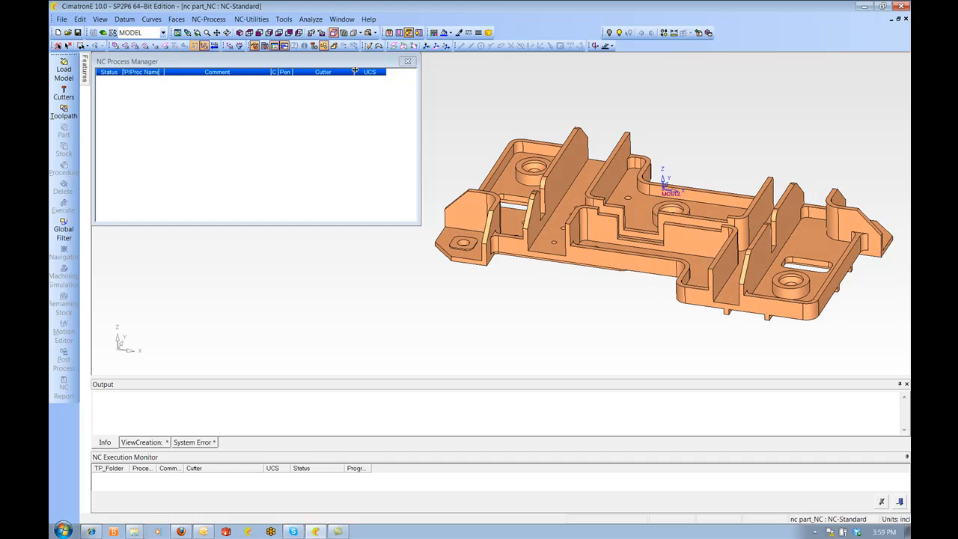
pyautogui.click(407, 61)
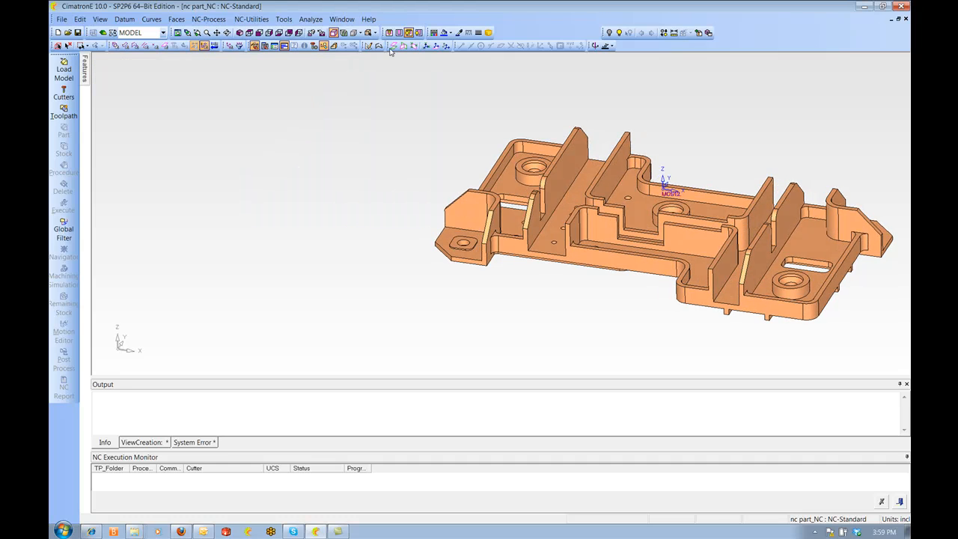
pyautogui.click(103, 33)
pyautogui.click(92, 506)
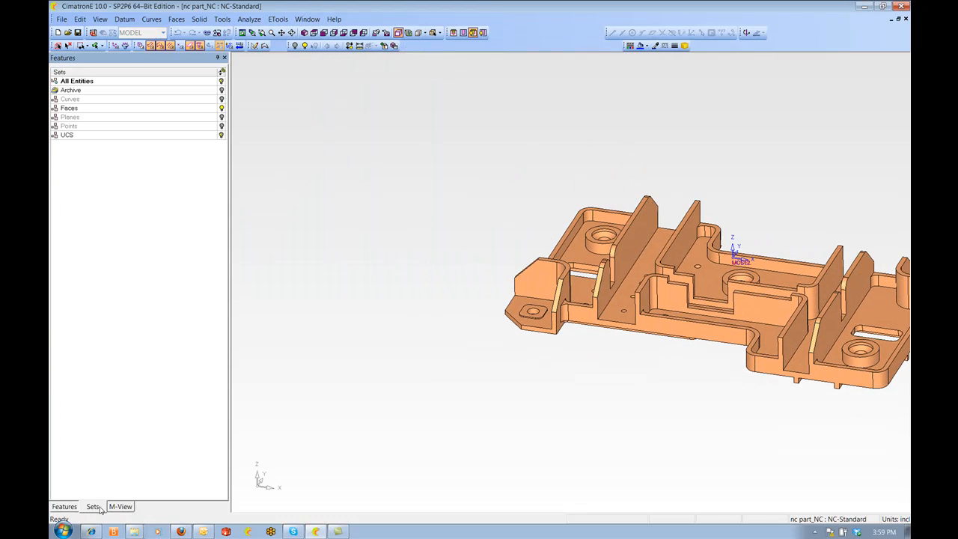
# Create a new selection set named RUFF containing all faces of the part
pyautogui.rightClick(127, 170)
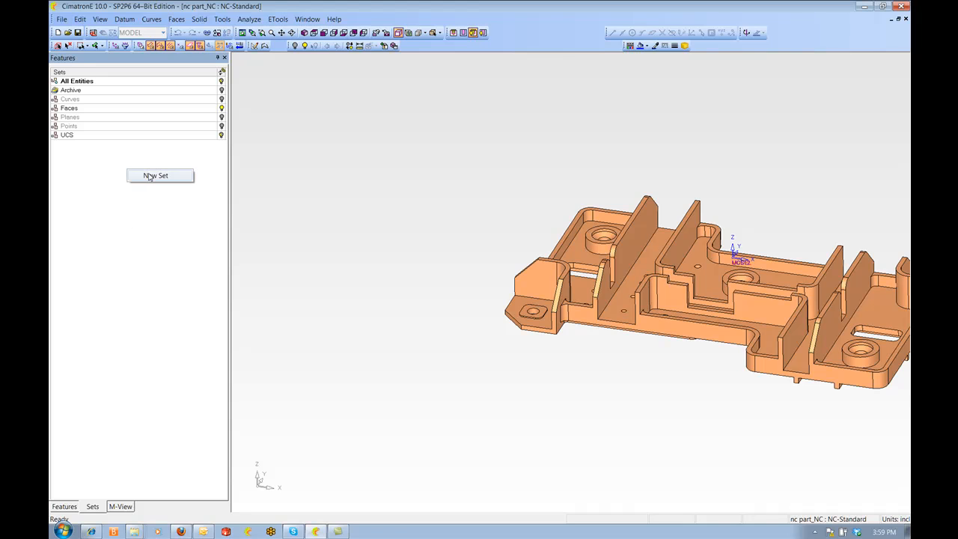
pyautogui.click(156, 176)
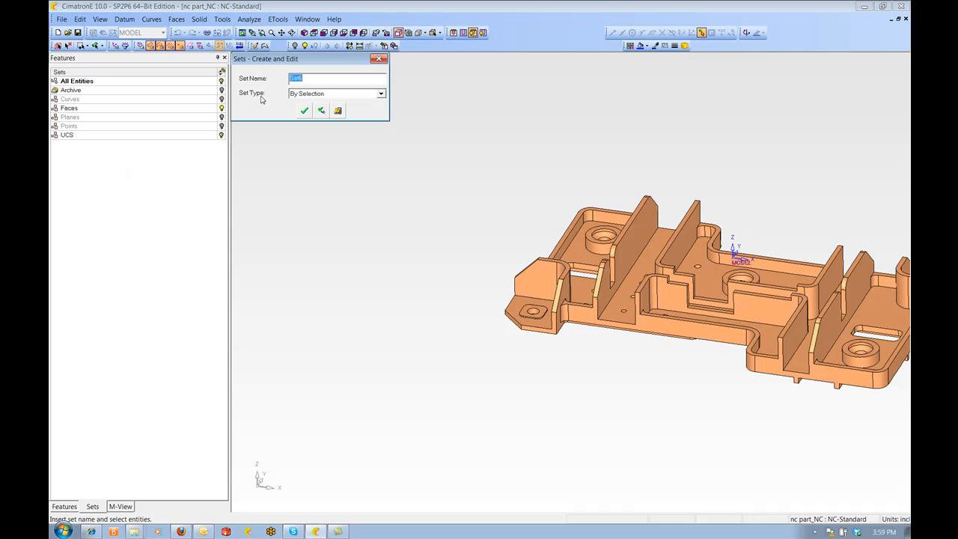
pyautogui.write('RUFF')
pyautogui.moveTo(458, 216); pyautogui.dragTo(353, 225, button='middle')
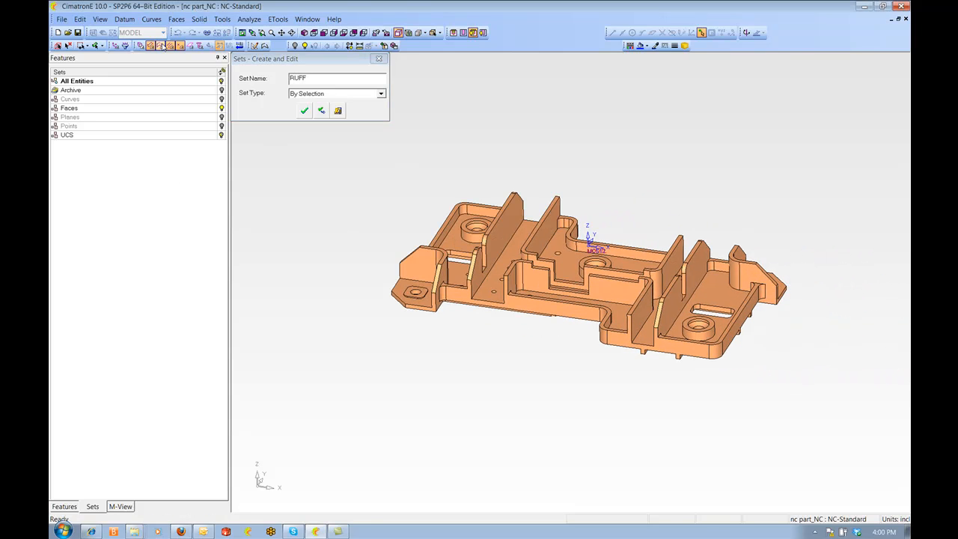
pyautogui.moveTo(315, 160); pyautogui.dragTo(828, 466)
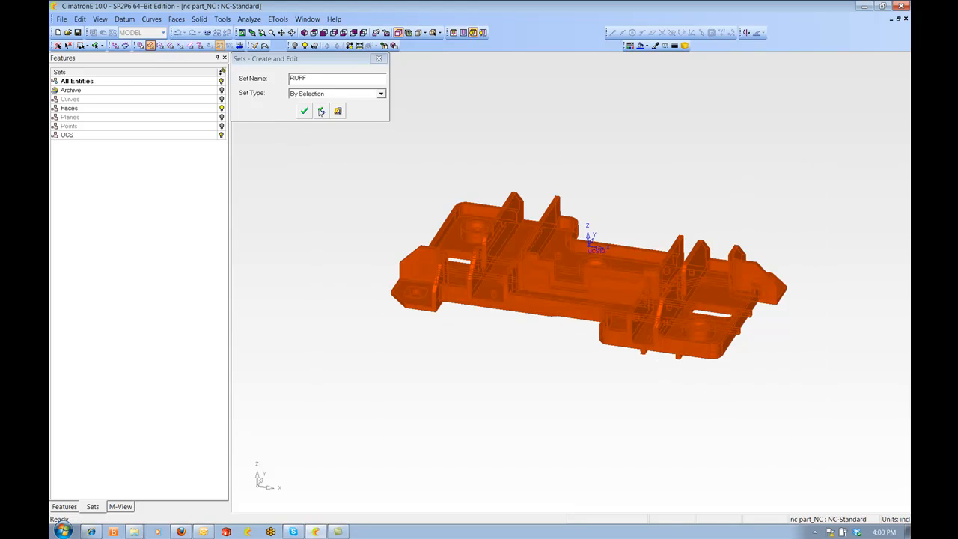
pyautogui.click(320, 111)
# Create a set named 3d containing the narrow rib and wall side faces picked around the part
pyautogui.write('3')
pyautogui.scroll(5, 431, 292)
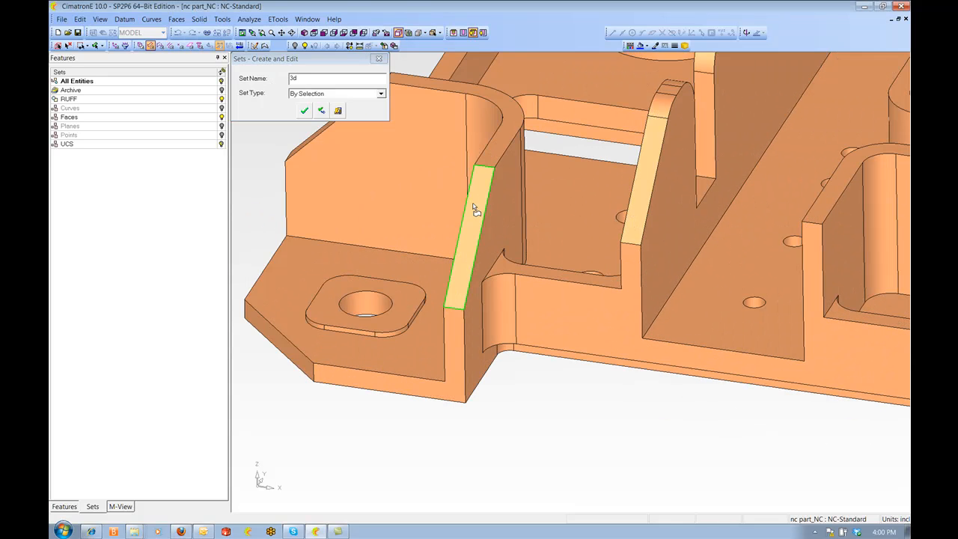
pyautogui.click(476, 210)
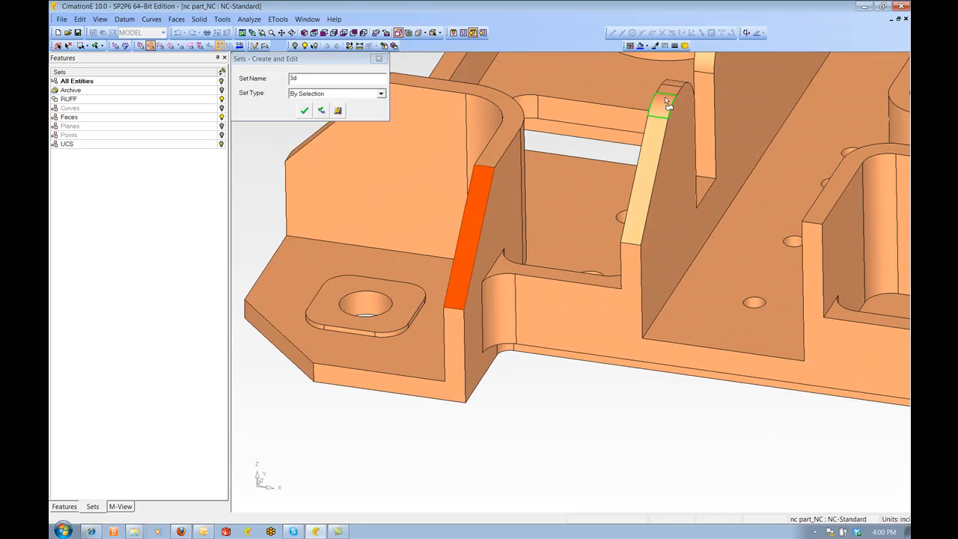
pyautogui.click(668, 98)
pyautogui.click(704, 71)
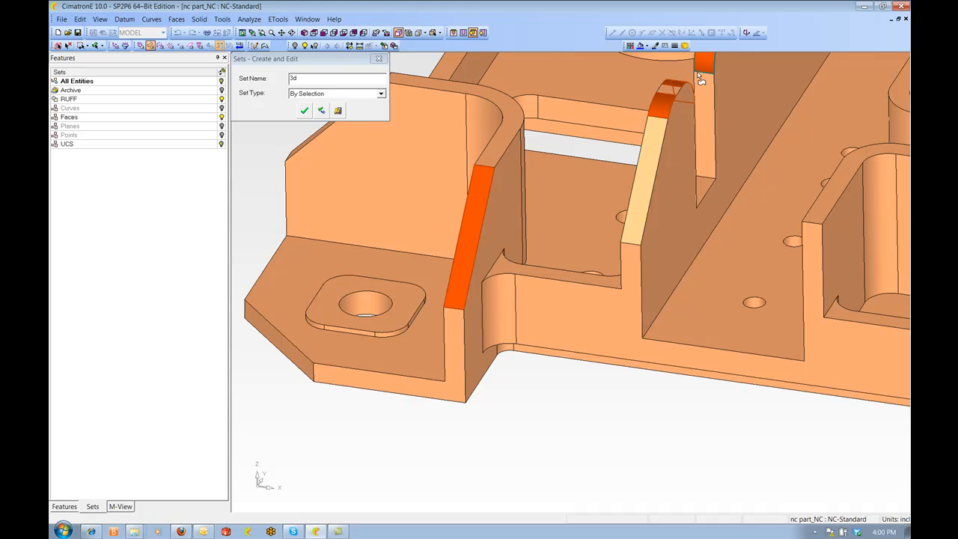
pyautogui.moveTo(704, 71); pyautogui.dragTo(680, 201, button='middle')
pyautogui.click(346, 228)
pyautogui.moveTo(346, 228); pyautogui.dragTo(608, 274, button='middle')
pyautogui.click(551, 270)
pyautogui.click(546, 176)
pyautogui.moveTo(693, 308); pyautogui.dragTo(445, 142, button='middle')
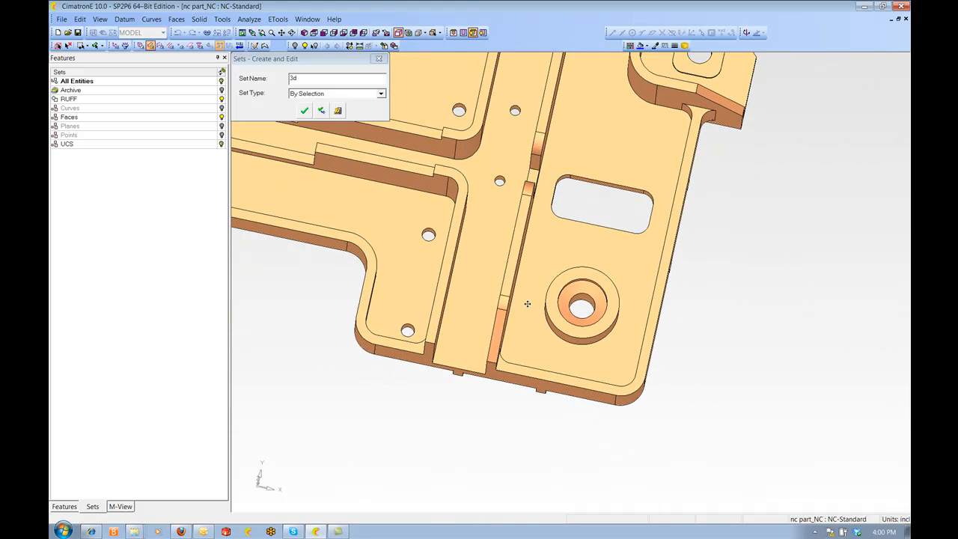
pyautogui.click(508, 309)
pyautogui.click(528, 188)
pyautogui.click(539, 143)
pyautogui.moveTo(542, 161); pyautogui.dragTo(502, 451, button='middle')
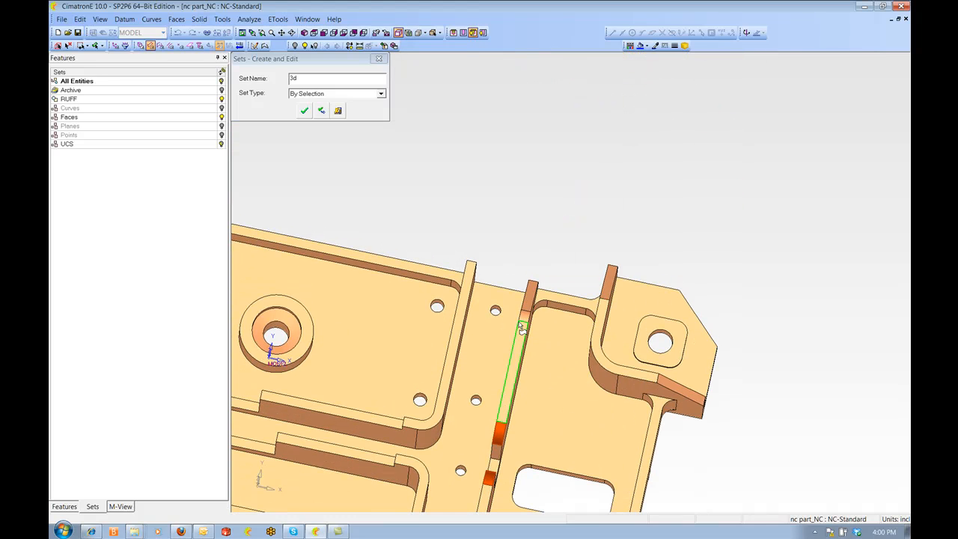
pyautogui.click(525, 317)
pyautogui.moveTo(530, 302); pyautogui.dragTo(533, 173, button='middle')
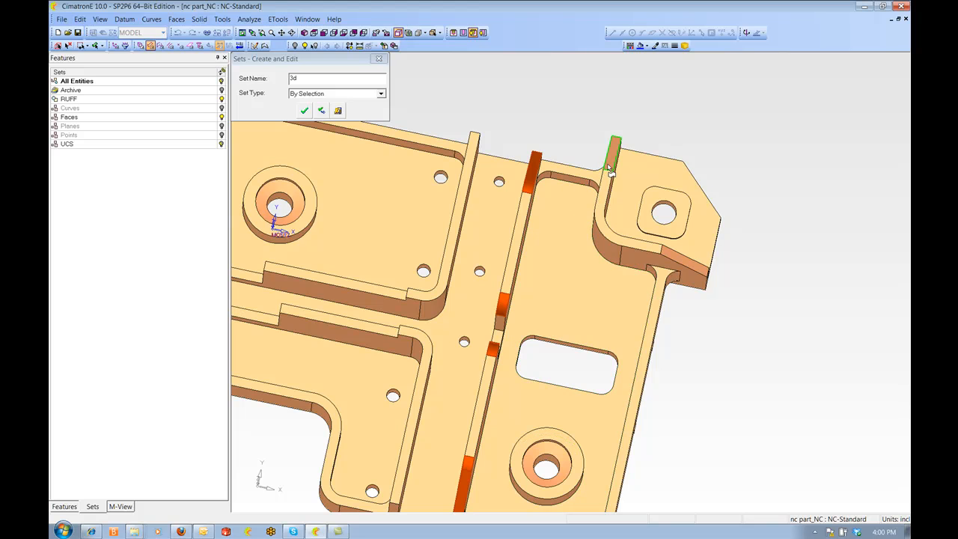
pyautogui.click(680, 262)
pyautogui.scroll(-5, 680, 261)
pyautogui.moveTo(680, 262); pyautogui.dragTo(794, 260, button='middle')
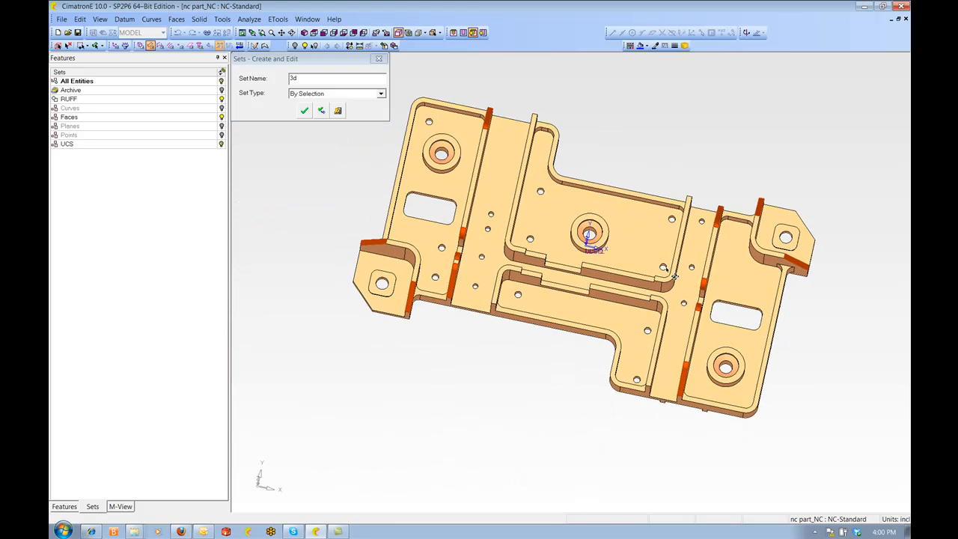
pyautogui.moveTo(613, 307); pyautogui.dragTo(611, 249, button='middle')
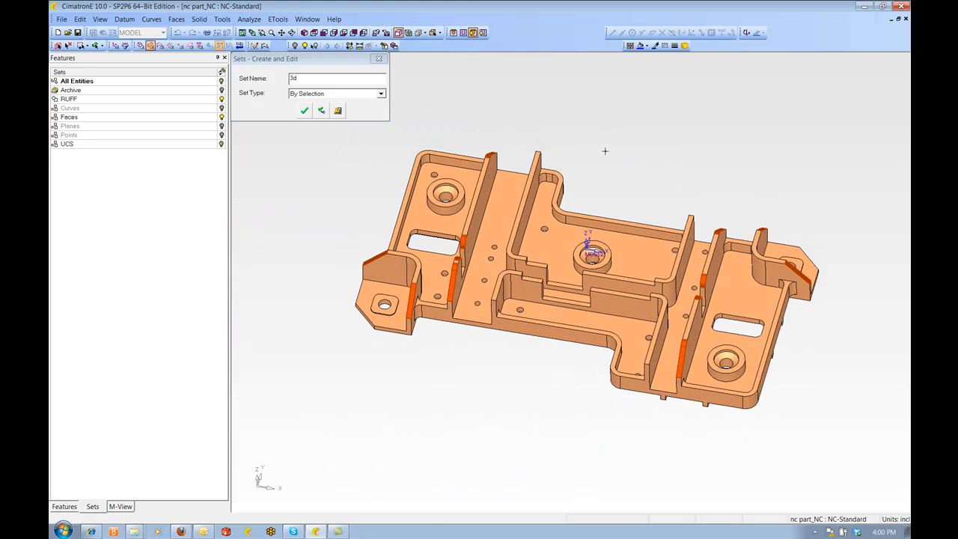
pyautogui.click(321, 111)
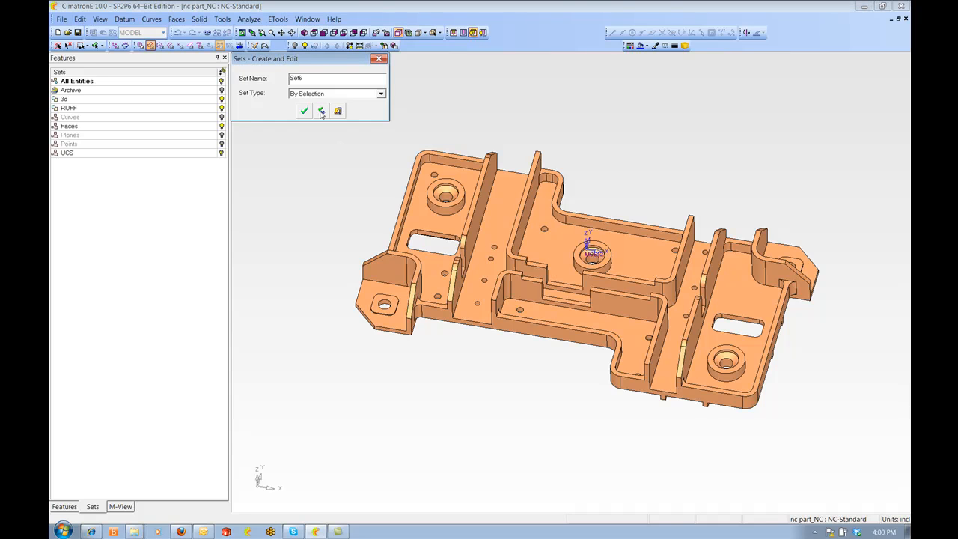
# Hide the 3d set and create a set named check from all remaining faces
pyautogui.click(221, 99)
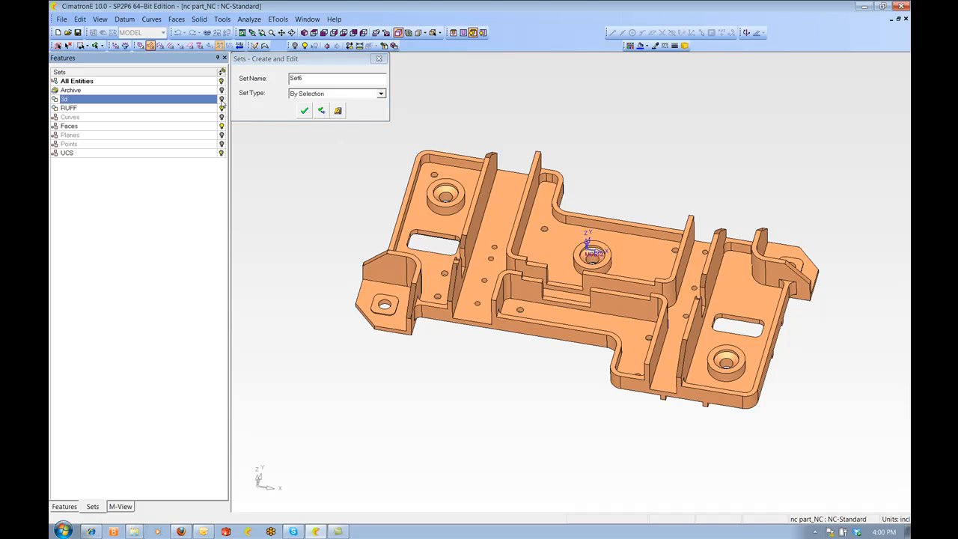
pyautogui.scroll(-3, 482, 322)
pyautogui.moveTo(415, 185); pyautogui.dragTo(801, 463)
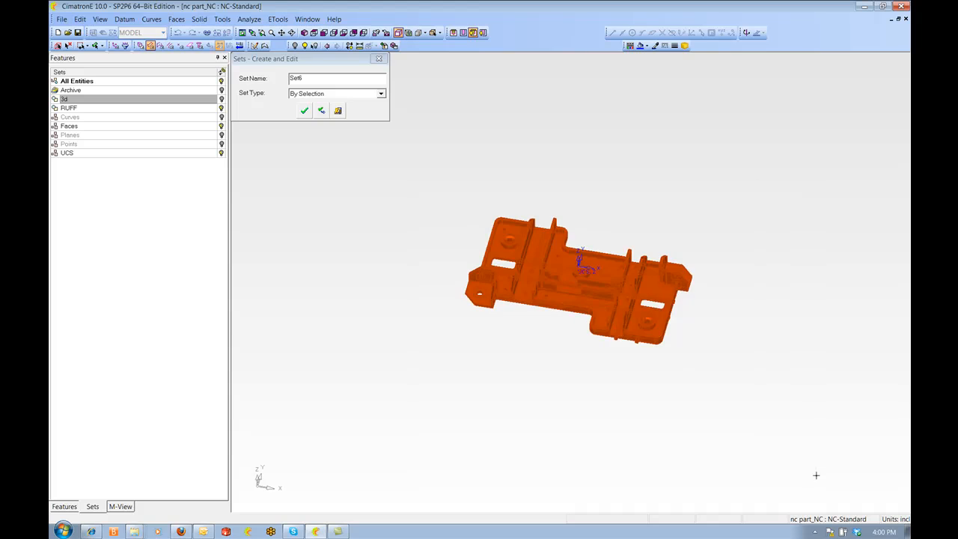
pyautogui.scroll(5, 802, 470)
pyautogui.moveTo(467, 156); pyautogui.dragTo(480, 195, button='middle')
pyautogui.click(296, 78)
pyautogui.doubleClick(296, 78)
pyautogui.write('d')
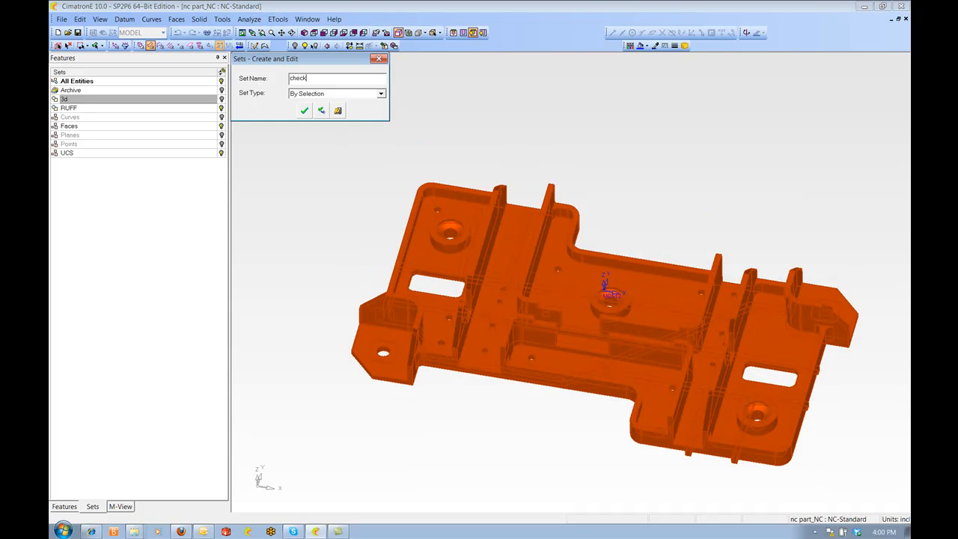
pyautogui.click(305, 111)
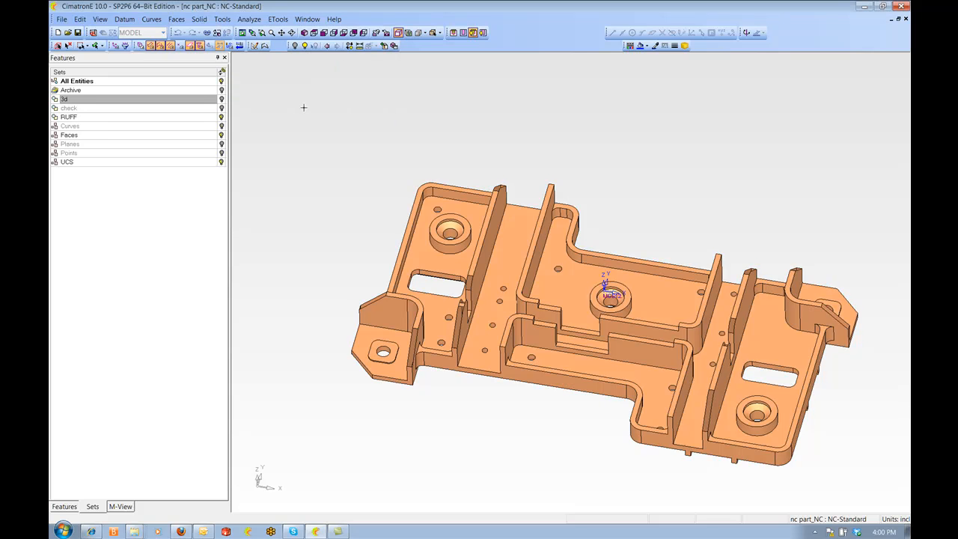
# Show the 3d set again and switch back to CAM (NC) mode
pyautogui.click(222, 100)
pyautogui.scroll(-2, 512, 244)
pyautogui.moveTo(512, 243); pyautogui.dragTo(500, 223, button='middle')
pyautogui.moveTo(606, 214); pyautogui.dragTo(606, 200, button='middle')
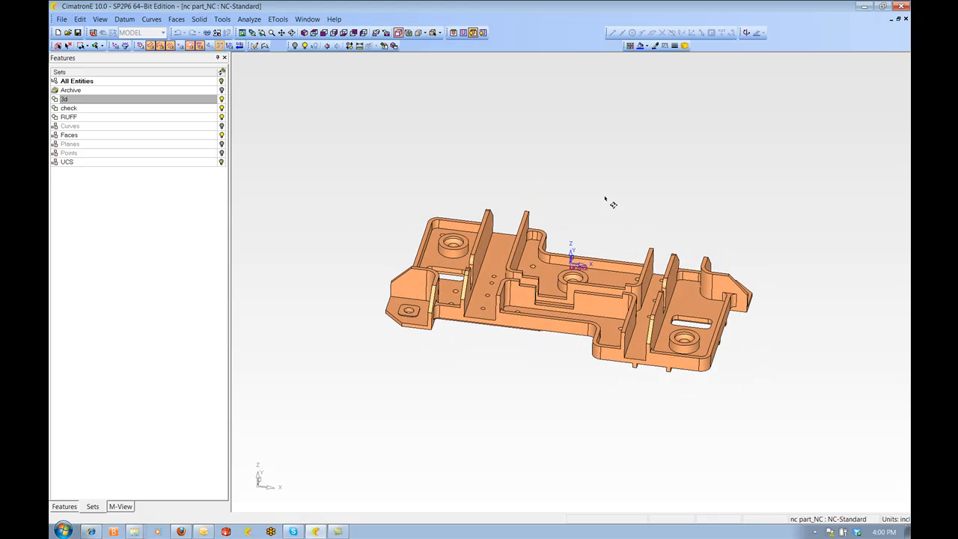
pyautogui.click(93, 33)
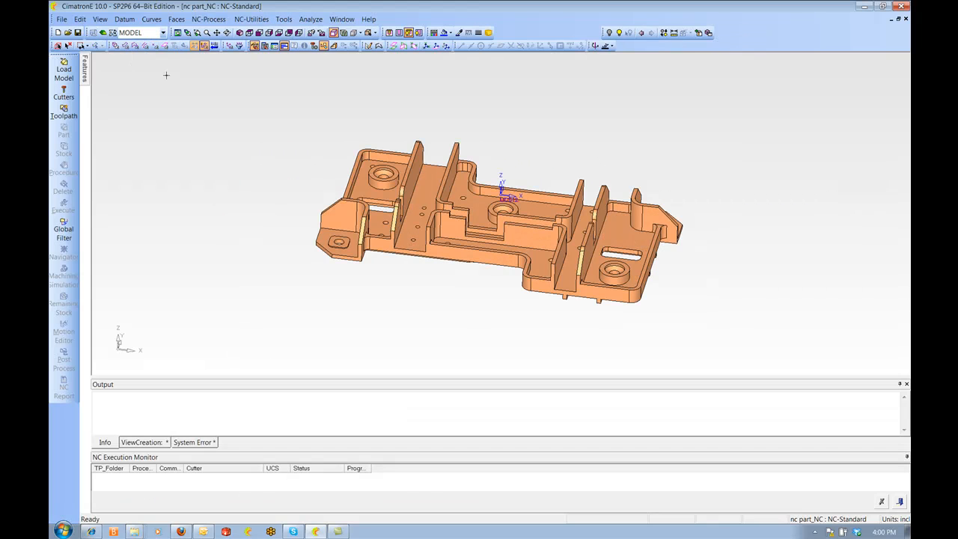
# Create a 3 Axis toolpath TP_MODEL on the MODEL UCS with a Z clearance of 0.5
pyautogui.click(274, 47)
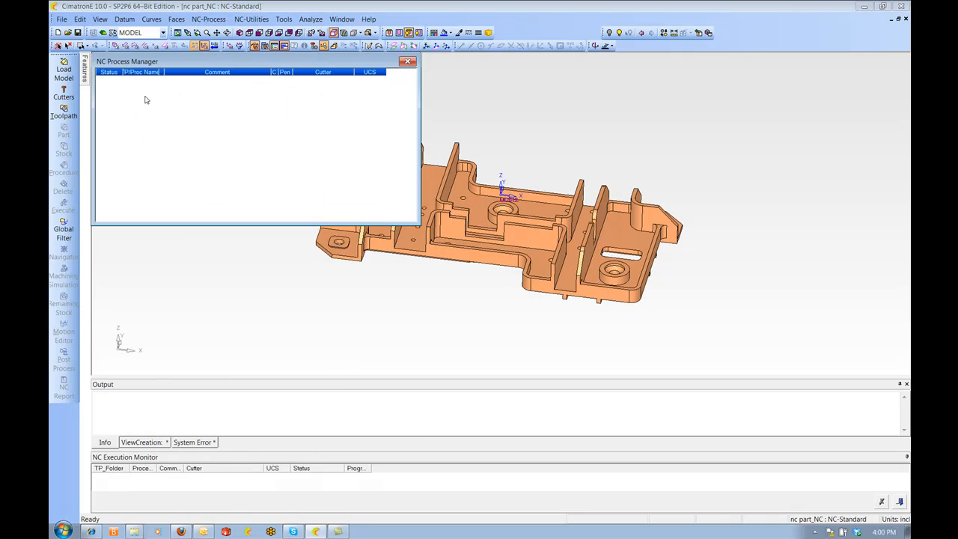
pyautogui.click(64, 112)
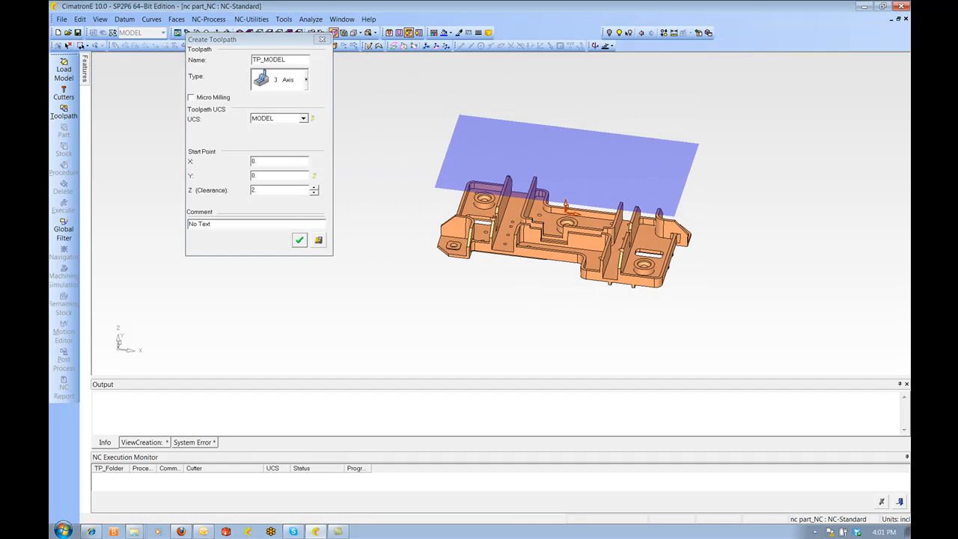
pyautogui.click(314, 193)
pyautogui.click(315, 193)
pyautogui.click(315, 194)
pyautogui.click(315, 193)
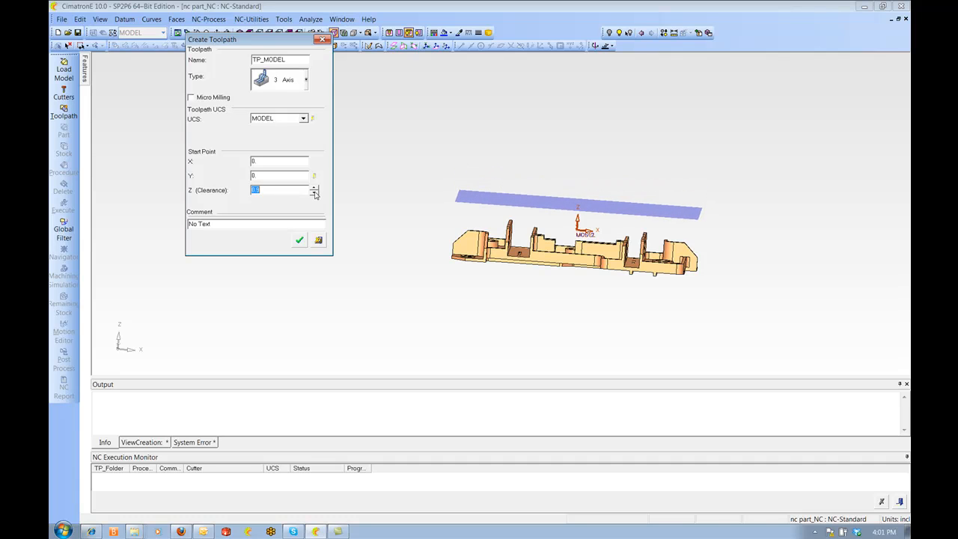
pyautogui.click(315, 193)
pyautogui.click(314, 194)
pyautogui.click(315, 193)
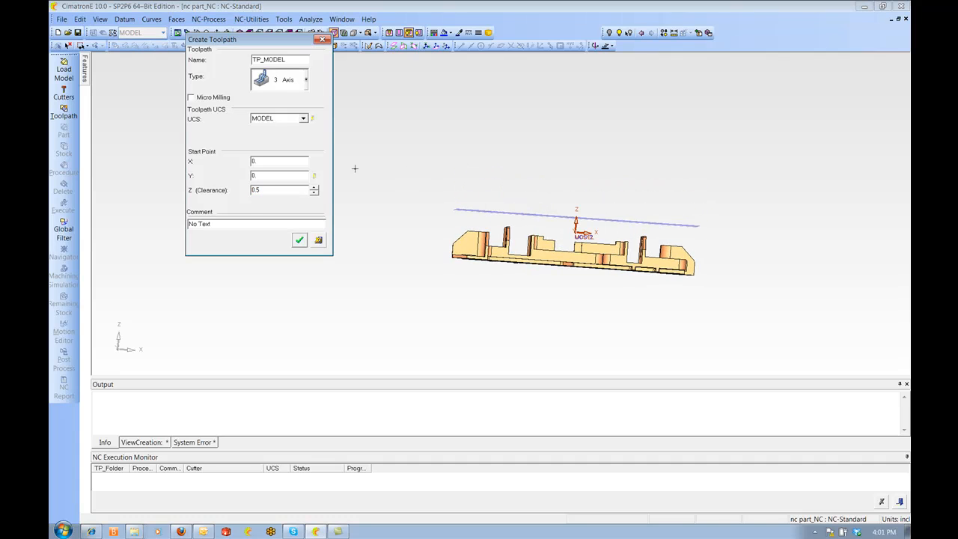
pyautogui.click(300, 241)
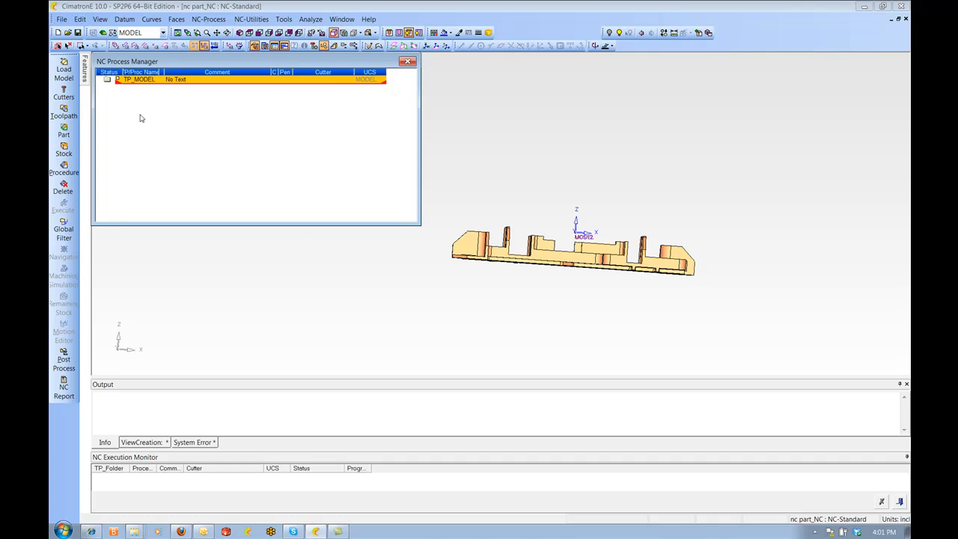
# Define the part as a Target part using all faces of the model
pyautogui.click(64, 133)
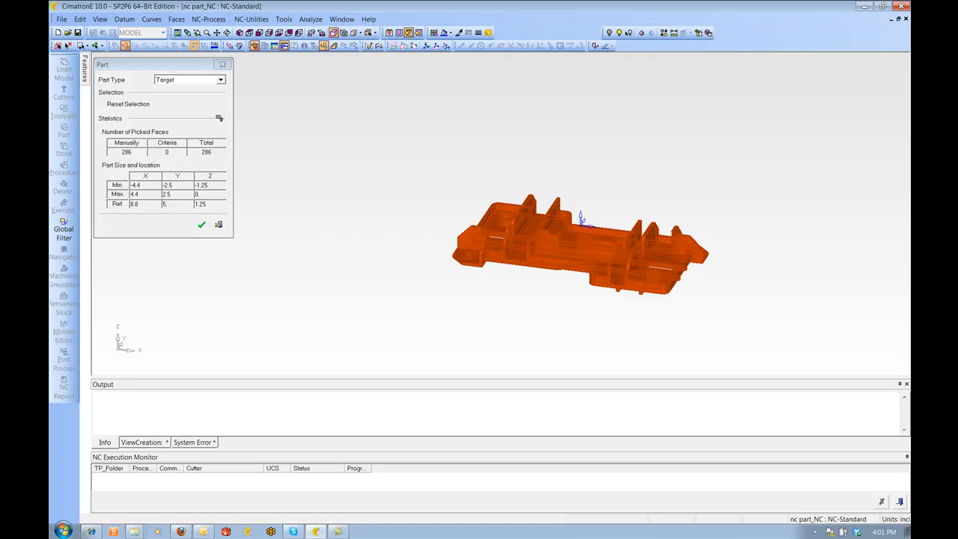
pyautogui.keyDown('ctrl'); pyautogui.moveTo(483, 208); pyautogui.dragTo(503, 208, button='middle'); pyautogui.keyUp('ctrl')
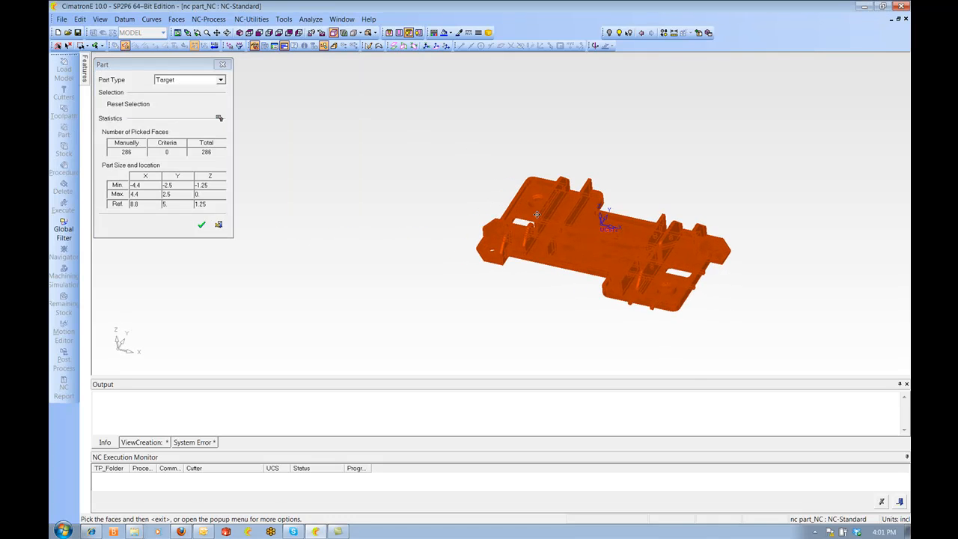
pyautogui.keyDown('ctrl'); pyautogui.moveTo(536, 215); pyautogui.dragTo(605, 213, button='right'); pyautogui.keyUp('ctrl')
pyautogui.keyDown('ctrl'); pyautogui.moveTo(606, 212); pyautogui.dragTo(551, 179, button='middle'); pyautogui.keyUp('ctrl')
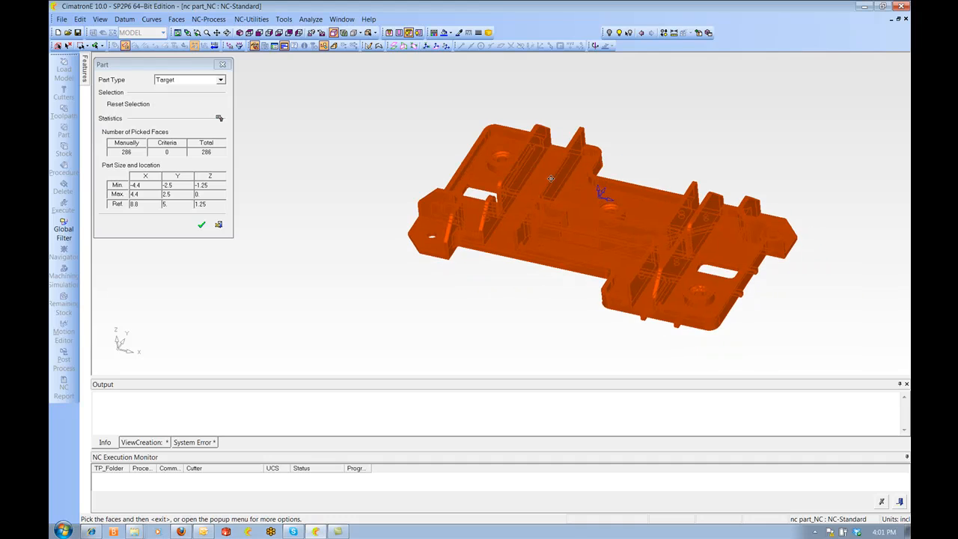
pyautogui.click(221, 80)
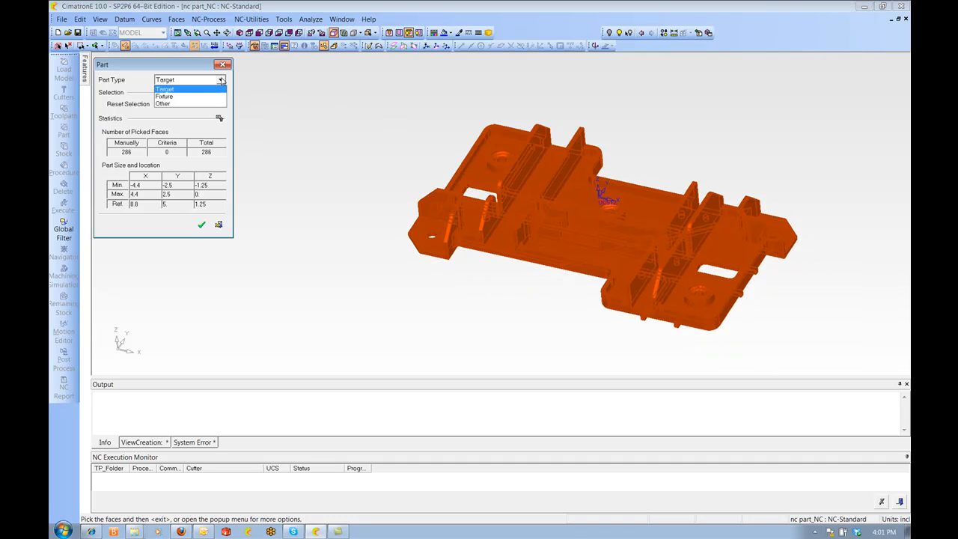
pyautogui.click(180, 90)
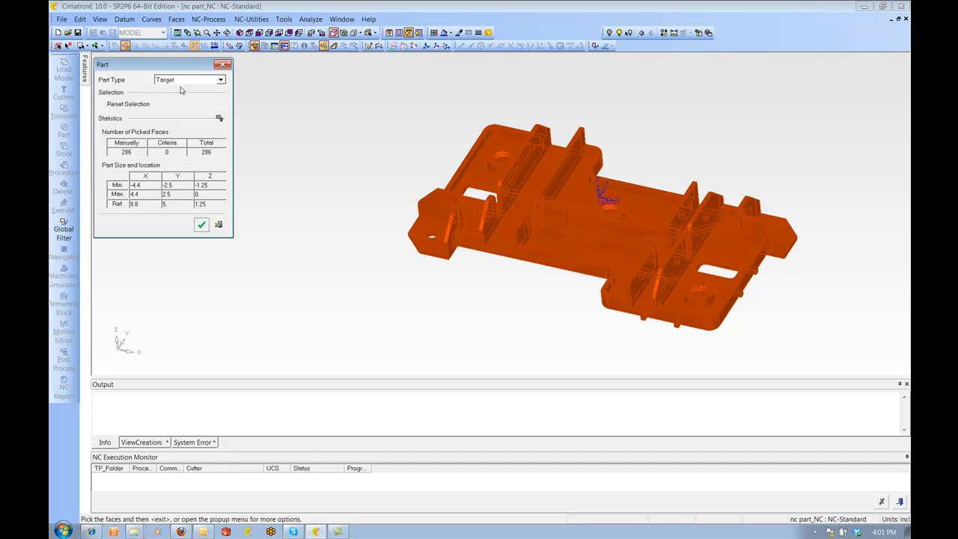
pyautogui.click(201, 224)
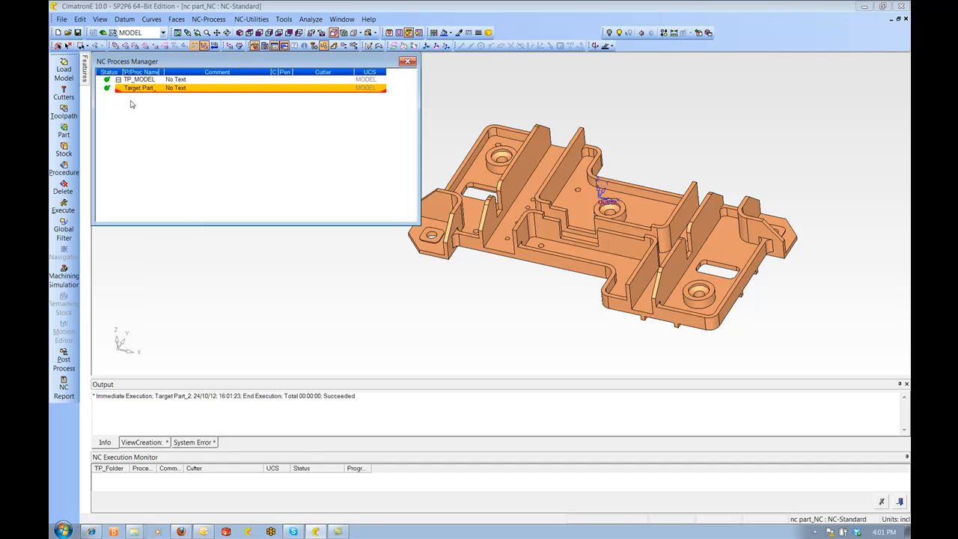
# Create a bounding box stock and set its global offset to 0.05
pyautogui.click(65, 152)
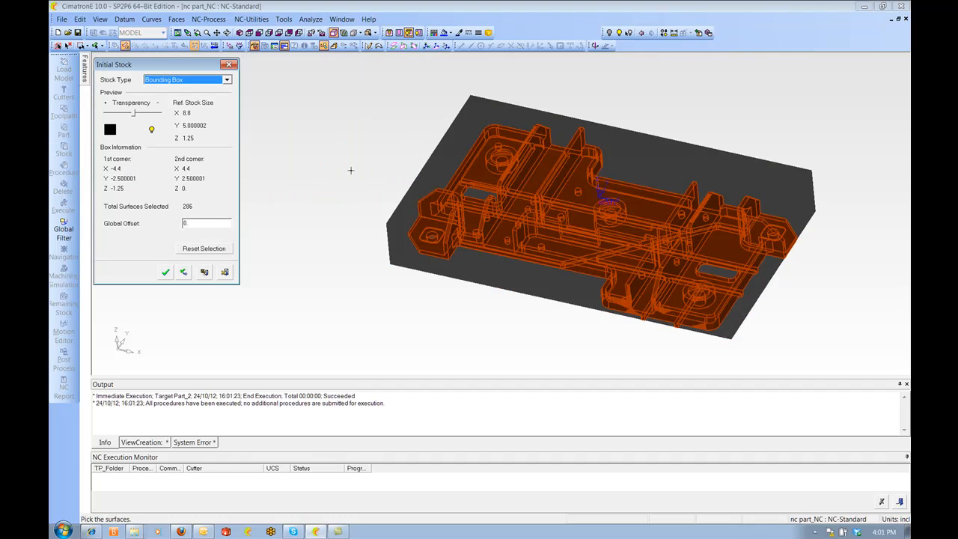
pyautogui.keyDown('ctrl'); pyautogui.moveTo(368, 123); pyautogui.dragTo(372, 156); pyautogui.keyUp('ctrl')
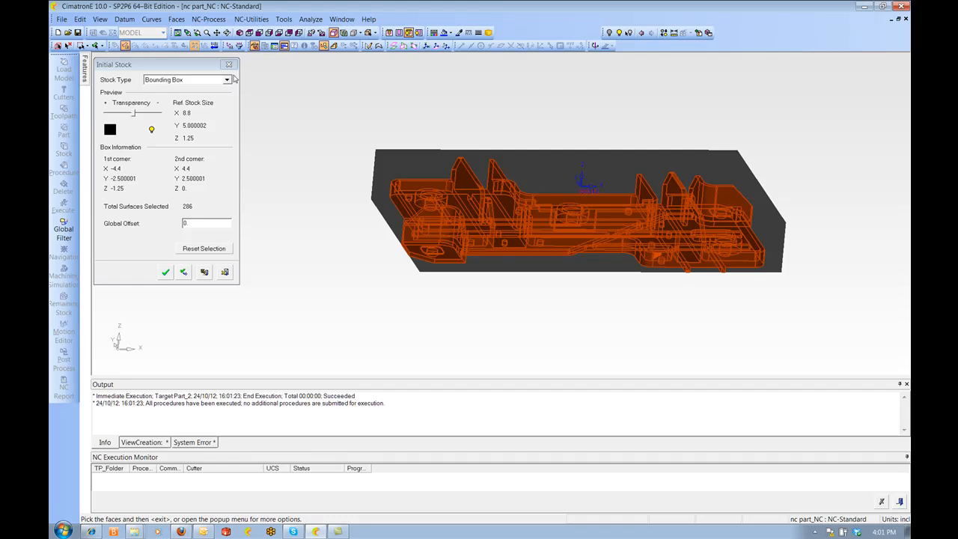
pyautogui.click(226, 80)
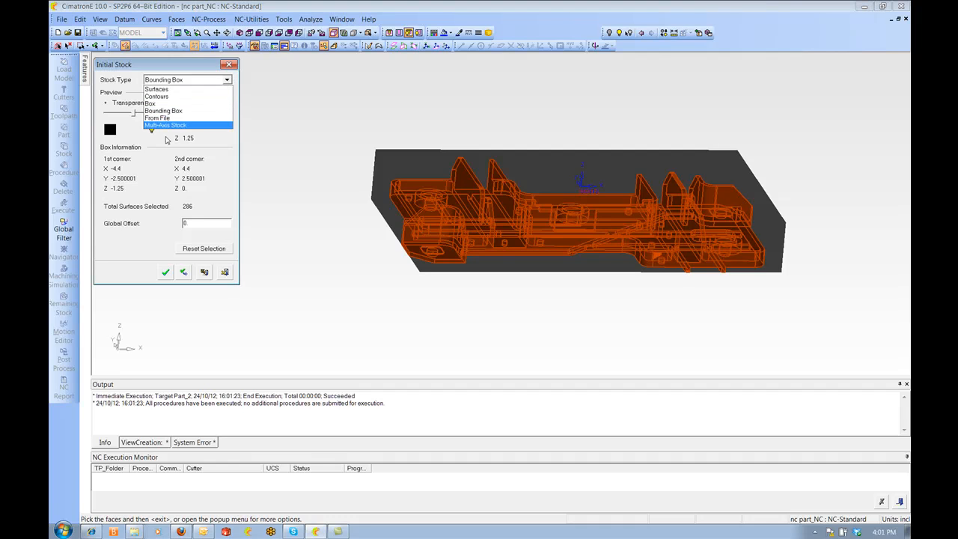
pyautogui.click(192, 224)
pyautogui.doubleClick(193, 223)
pyautogui.write('0.05')
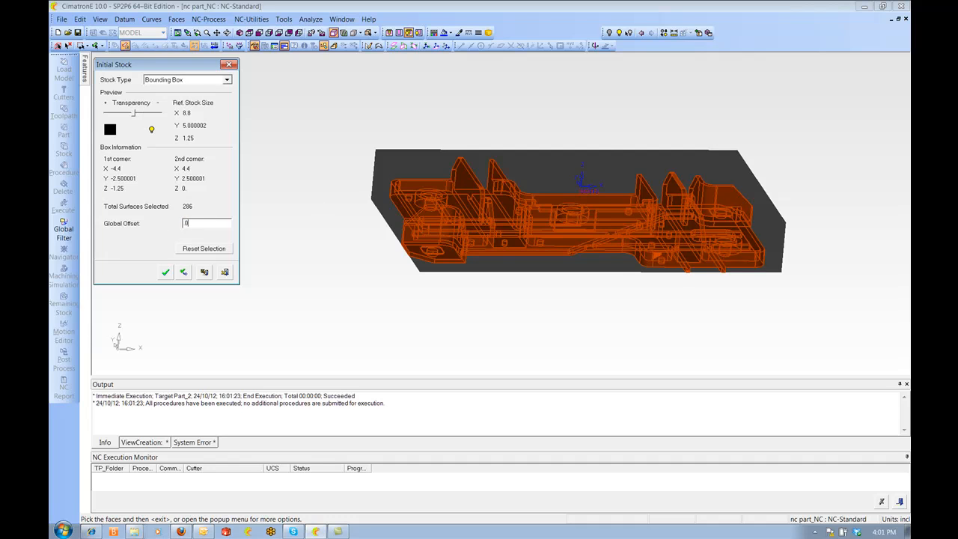
pyautogui.press('Return')
# Check the stock box around the part from top and front views and accept the stock
pyautogui.click(279, 33)
pyautogui.keyDown('ctrl'); pyautogui.moveTo(354, 260); pyautogui.dragTo(575, 223, button='middle'); pyautogui.keyUp('ctrl')
pyautogui.scroll(3, 575, 223)
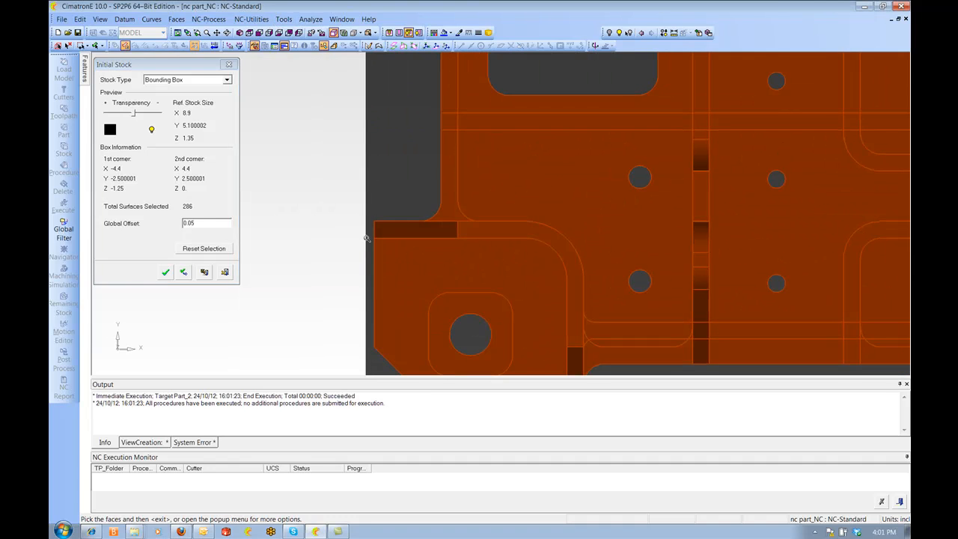
pyautogui.keyDown('ctrl'); pyautogui.moveTo(360, 244); pyautogui.dragTo(618, 248, button='right'); pyautogui.keyUp('ctrl')
pyautogui.keyDown('ctrl'); pyautogui.moveTo(785, 248); pyautogui.dragTo(567, 162, button='middle'); pyautogui.keyUp('ctrl')
pyautogui.keyDown('ctrl'); pyautogui.moveTo(567, 162); pyautogui.dragTo(610, 199, button='right'); pyautogui.keyUp('ctrl')
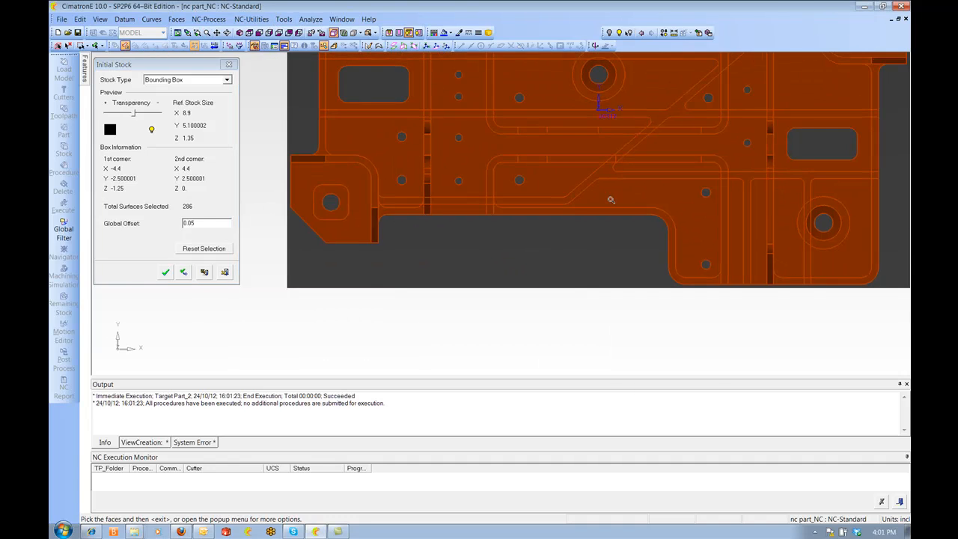
pyautogui.keyDown('ctrl'); pyautogui.moveTo(610, 200); pyautogui.dragTo(578, 267, button='middle'); pyautogui.keyUp('ctrl')
pyautogui.click(260, 35)
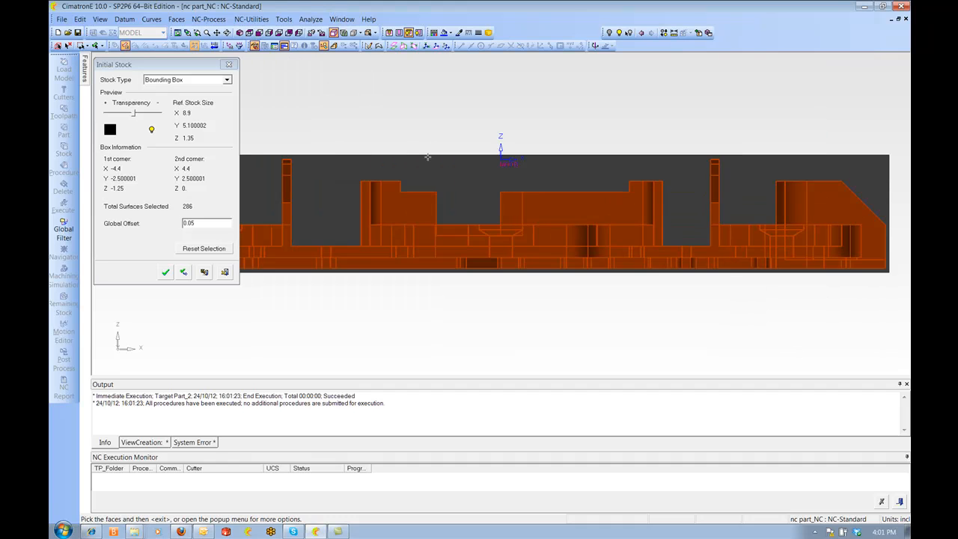
pyautogui.keyDown('ctrl'); pyautogui.moveTo(430, 145); pyautogui.dragTo(608, 161, button='middle'); pyautogui.keyUp('ctrl')
pyautogui.keyDown('ctrl'); pyautogui.moveTo(608, 161); pyautogui.dragTo(433, 240, button='right'); pyautogui.keyUp('ctrl')
pyautogui.keyDown('ctrl'); pyautogui.moveTo(433, 240); pyautogui.dragTo(574, 96, button='middle'); pyautogui.keyUp('ctrl')
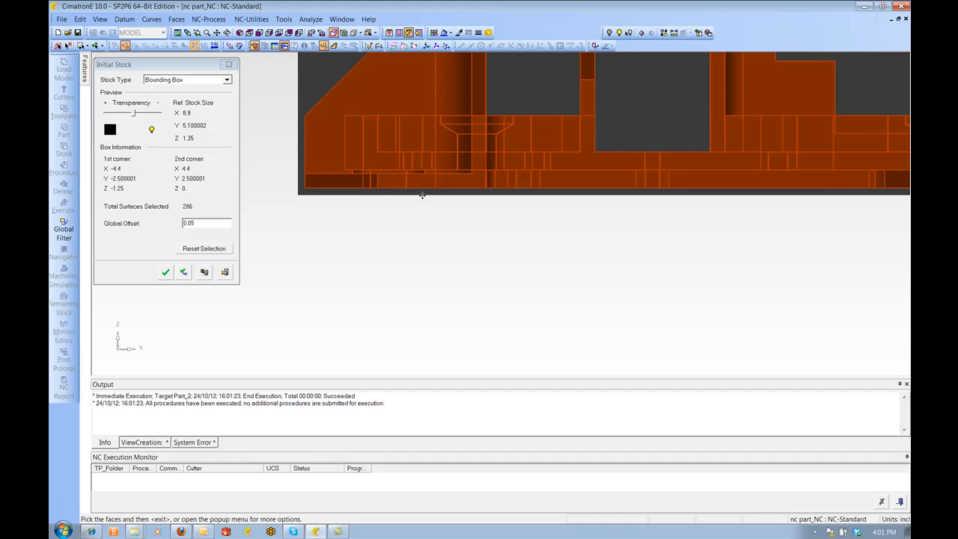
pyautogui.keyDown('ctrl'); pyautogui.moveTo(423, 195); pyautogui.dragTo(528, 279, button='right'); pyautogui.keyUp('ctrl')
pyautogui.keyDown('ctrl'); pyautogui.moveTo(528, 279); pyautogui.dragTo(450, 268, button='middle'); pyautogui.keyUp('ctrl')
pyautogui.keyDown('ctrl'); pyautogui.moveTo(449, 269); pyautogui.dragTo(516, 285); pyautogui.keyUp('ctrl')
pyautogui.keyDown('ctrl'); pyautogui.moveTo(517, 284); pyautogui.dragTo(532, 306, button='right'); pyautogui.keyUp('ctrl')
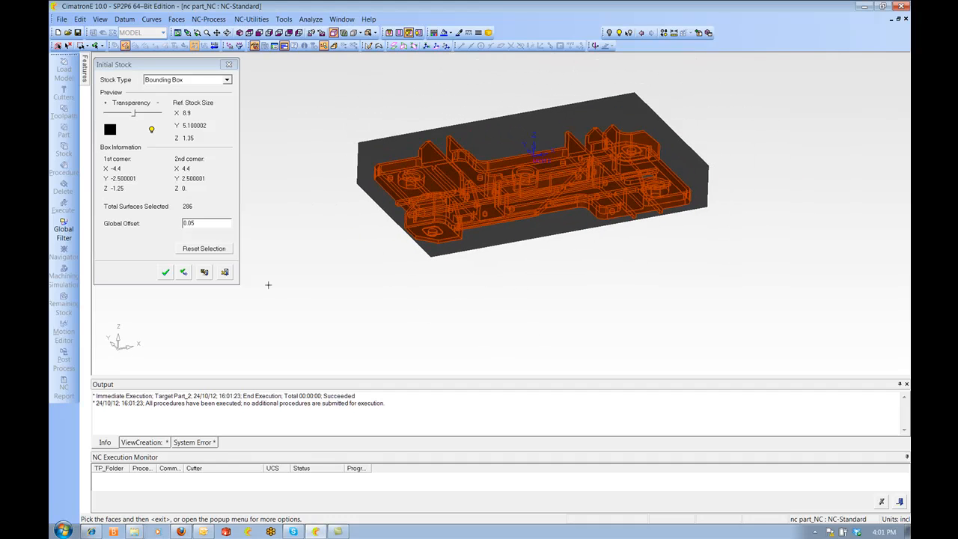
pyautogui.click(166, 274)
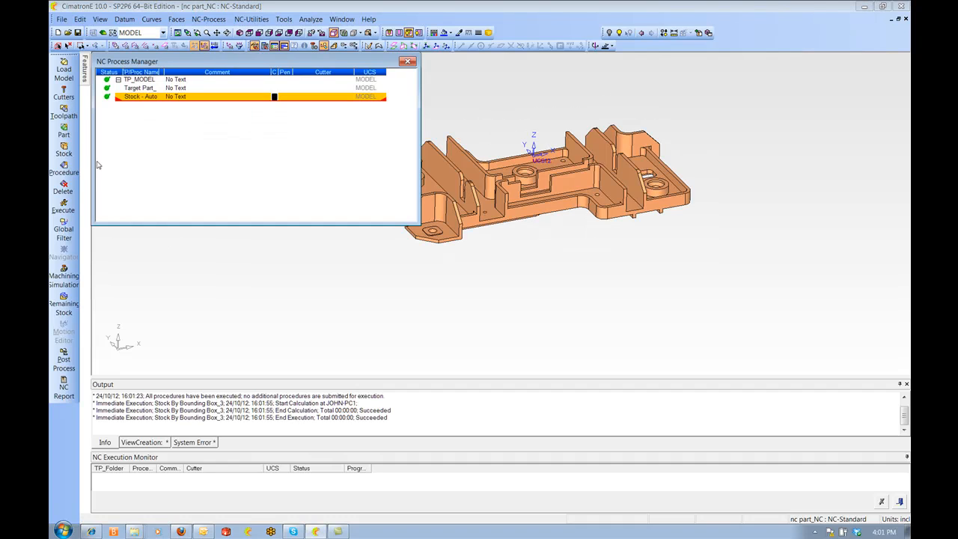
# Apply the procedure template Aespace 2D Style Roughing.pct to the toolpath
pyautogui.rightClick(131, 120)
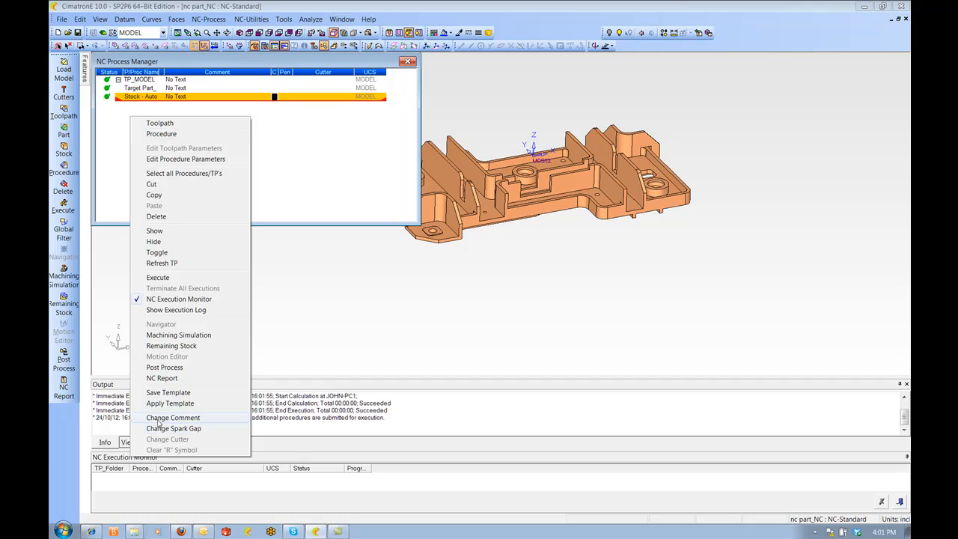
pyautogui.click(170, 403)
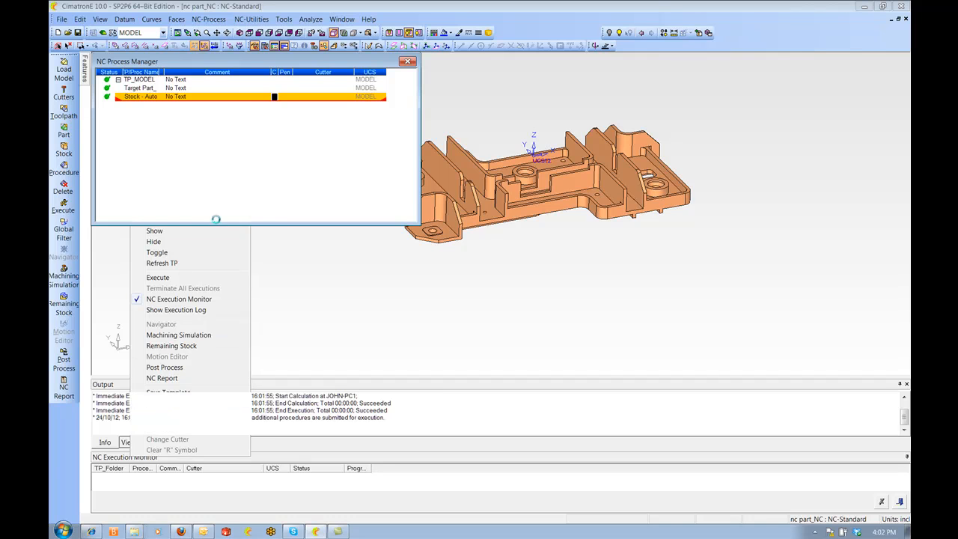
pyautogui.click(352, 163)
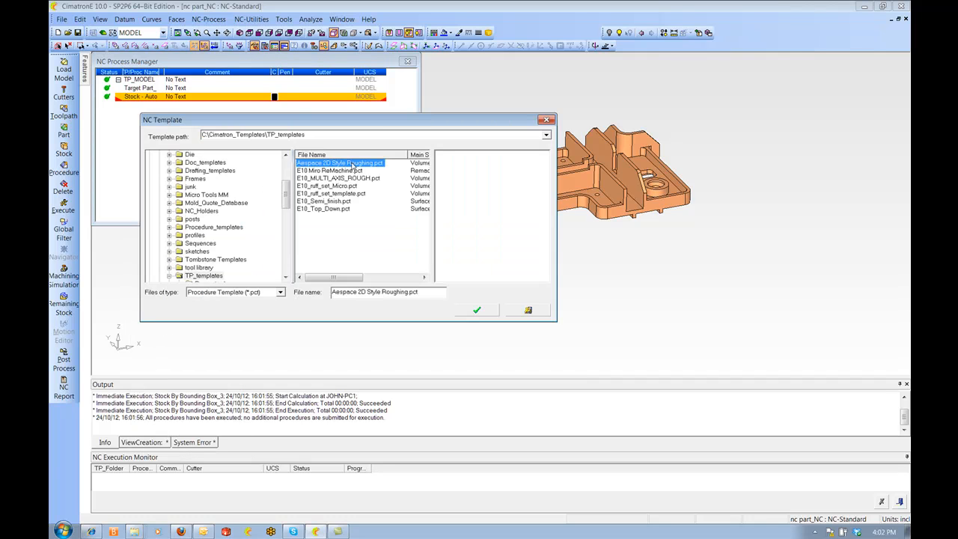
pyautogui.click(478, 310)
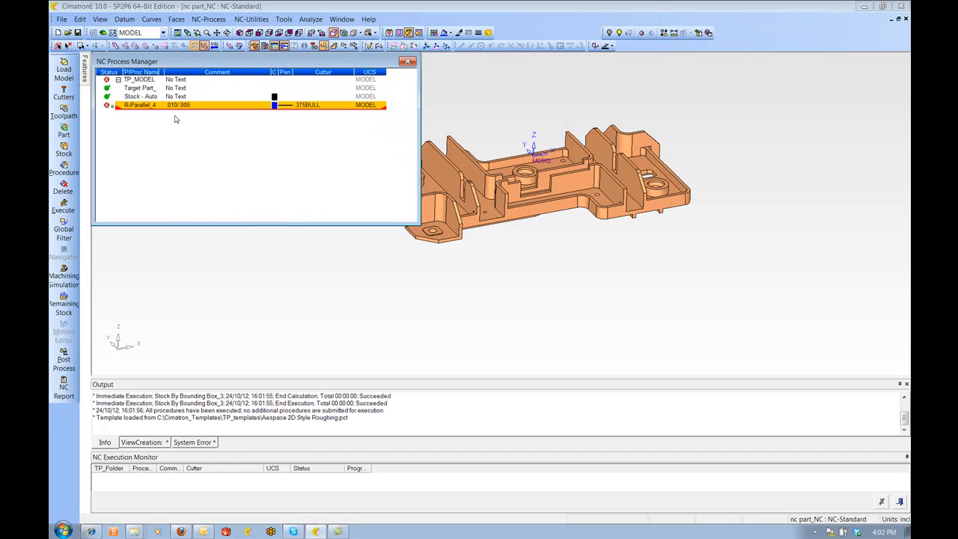
# Edit the roughing procedure and select its part surfaces by criteria using the RUFF set
pyautogui.doubleClick(131, 106)
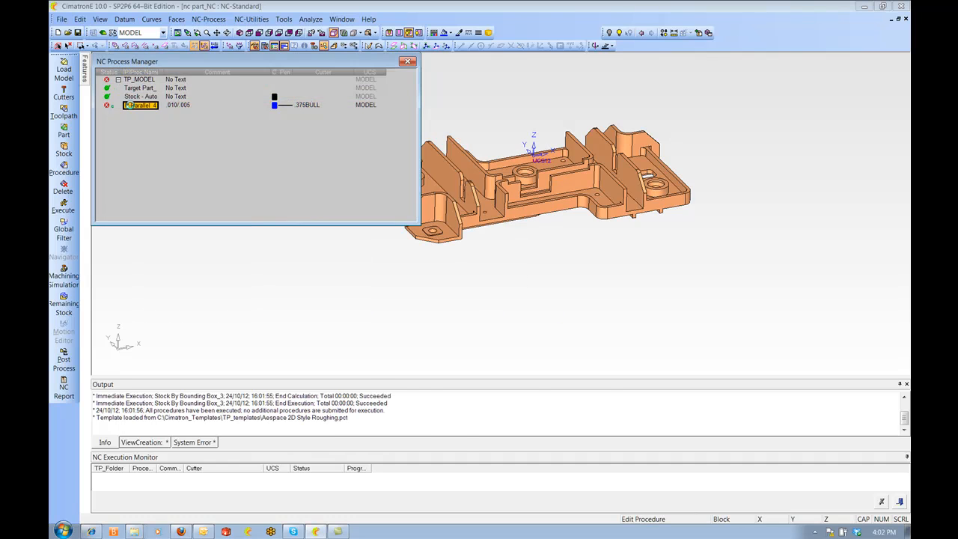
pyautogui.keyDown('ctrl'); pyautogui.moveTo(442, 174); pyautogui.dragTo(474, 213); pyautogui.keyUp('ctrl')
pyautogui.keyDown('ctrl'); pyautogui.moveTo(468, 200); pyautogui.dragTo(478, 179, button='right'); pyautogui.keyUp('ctrl')
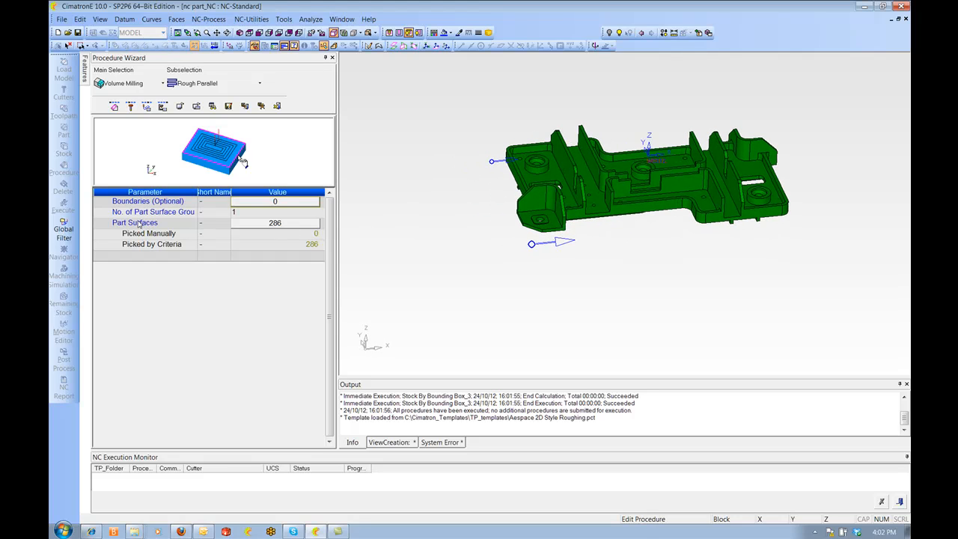
pyautogui.click(245, 224)
pyautogui.rightClick(308, 120)
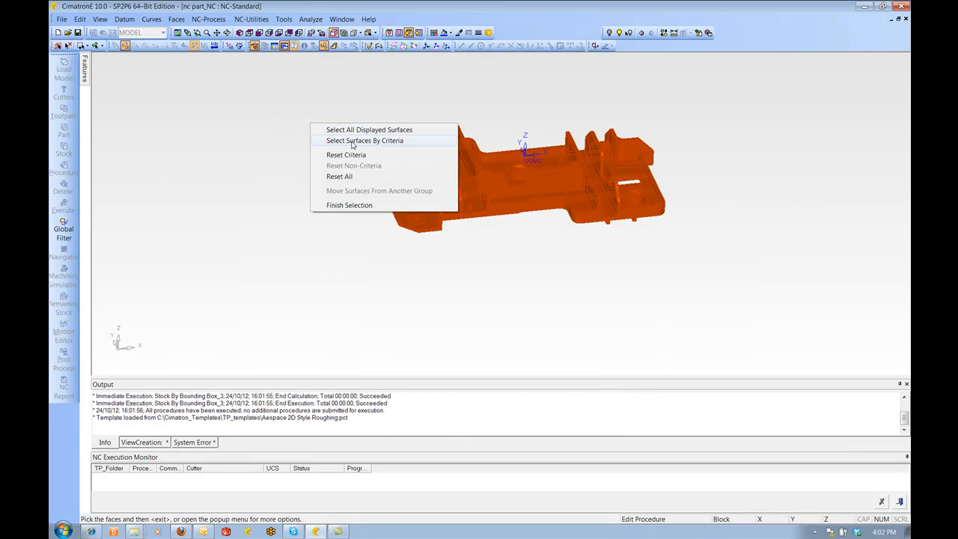
pyautogui.click(351, 140)
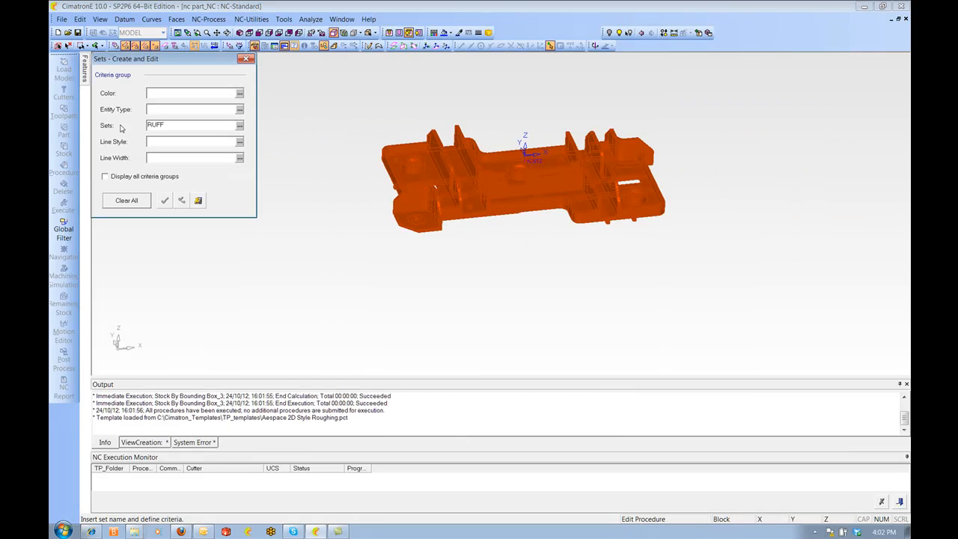
pyautogui.click(199, 201)
pyautogui.rightClick(331, 157)
pyautogui.click(290, 146)
pyautogui.middleClick(328, 151)
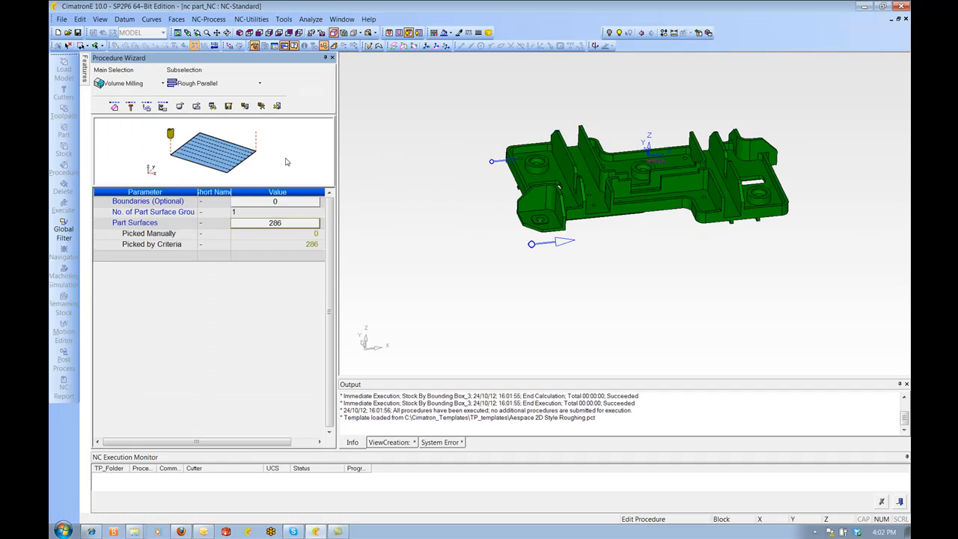
# Open the procedure's motion parameters, then save and calculate the roughing procedure
pyautogui.click(147, 107)
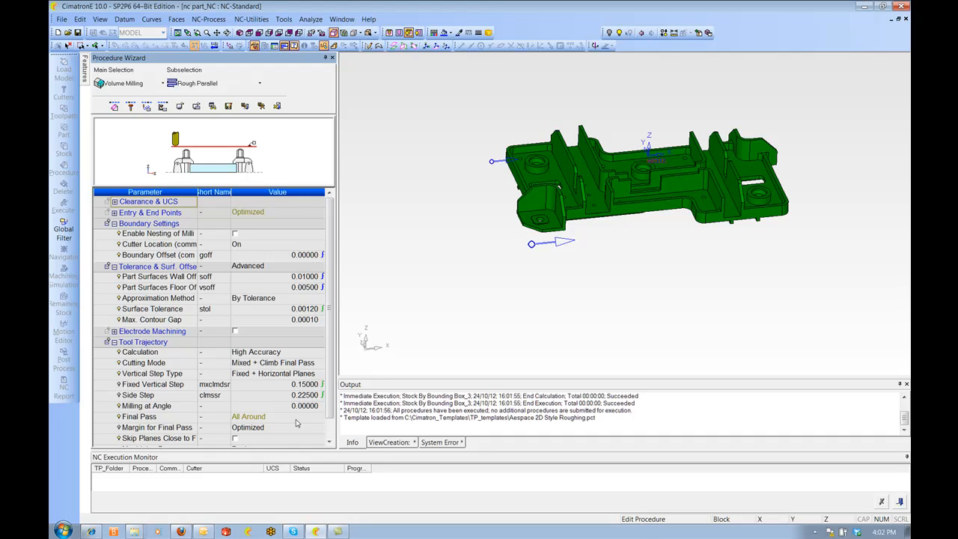
pyautogui.rightClick(419, 104)
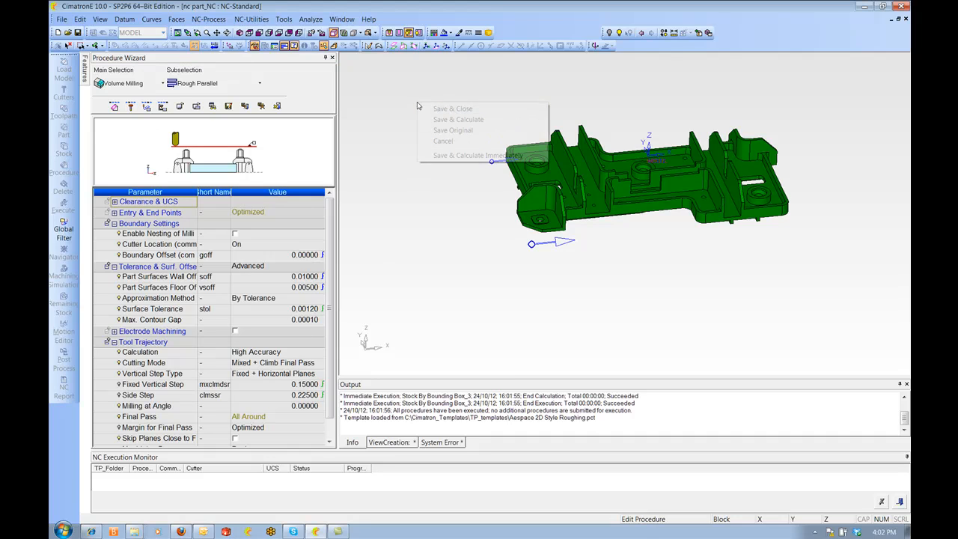
pyautogui.click(462, 120)
pyautogui.keyDown('ctrl'); pyautogui.moveTo(442, 171); pyautogui.dragTo(531, 196, button='middle'); pyautogui.keyUp('ctrl')
pyautogui.scroll(-1, 519, 193)
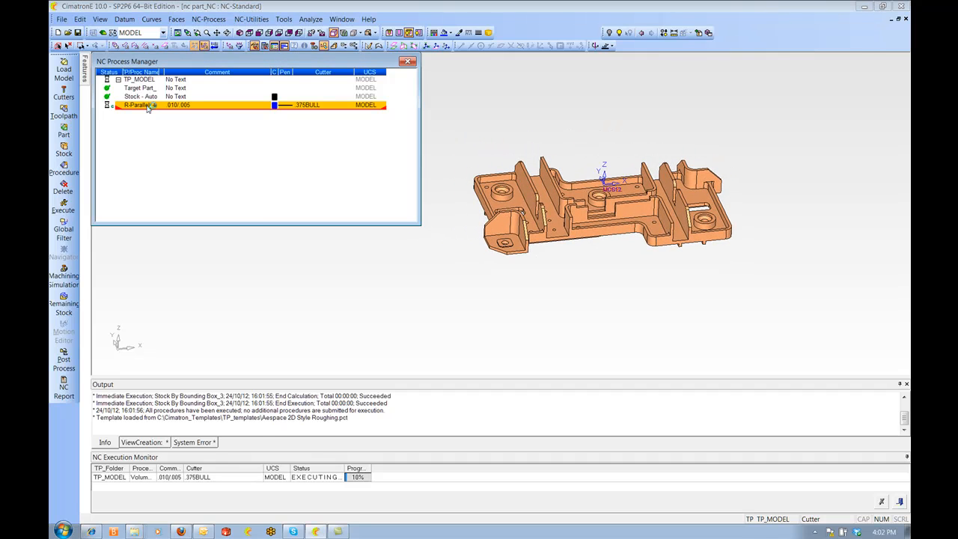
# Copy the roughing procedure and paste it as a second procedure
pyautogui.rightClick(149, 107)
pyautogui.click(177, 185)
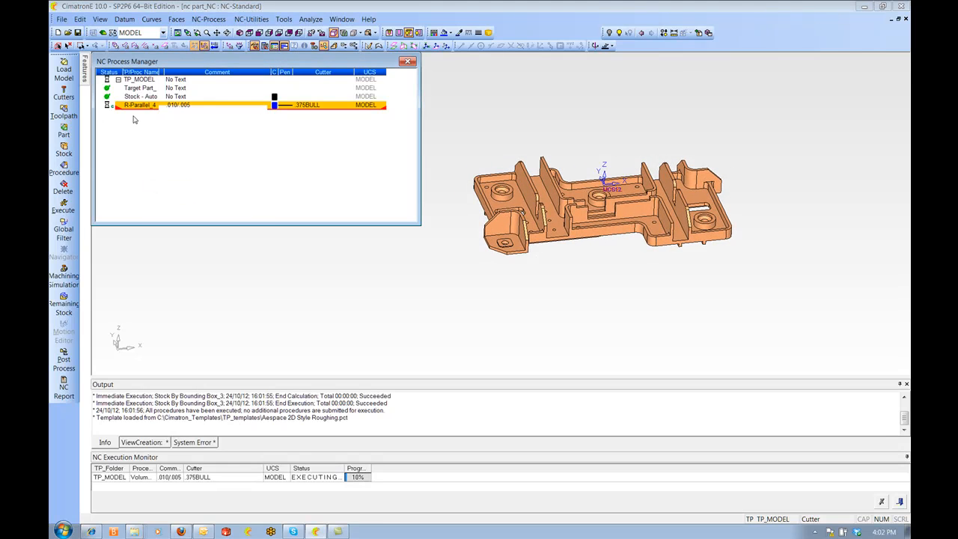
pyautogui.rightClick(134, 117)
pyautogui.click(162, 207)
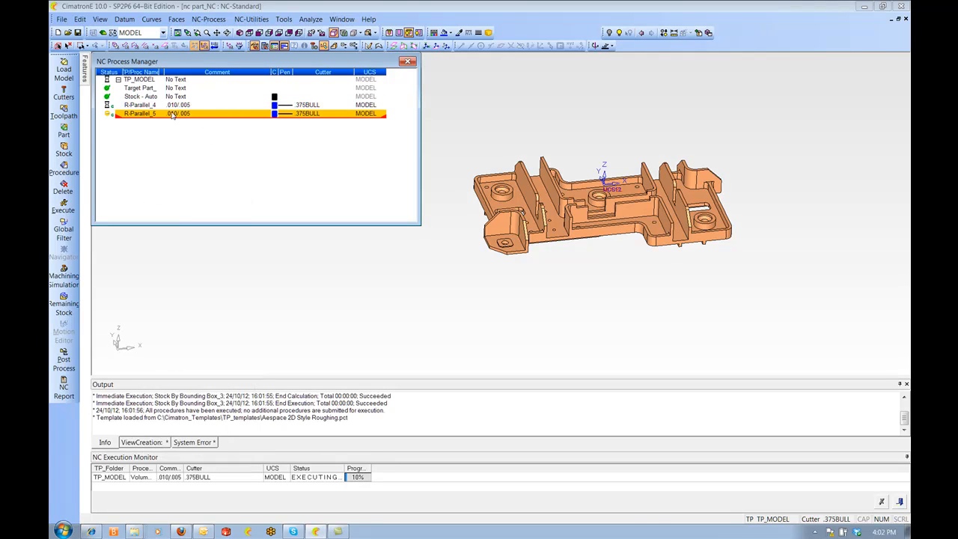
# Edit the second roughing procedure and add the .250BULL cutter from the Aluminum Tools collection to it
pyautogui.doubleClick(138, 116)
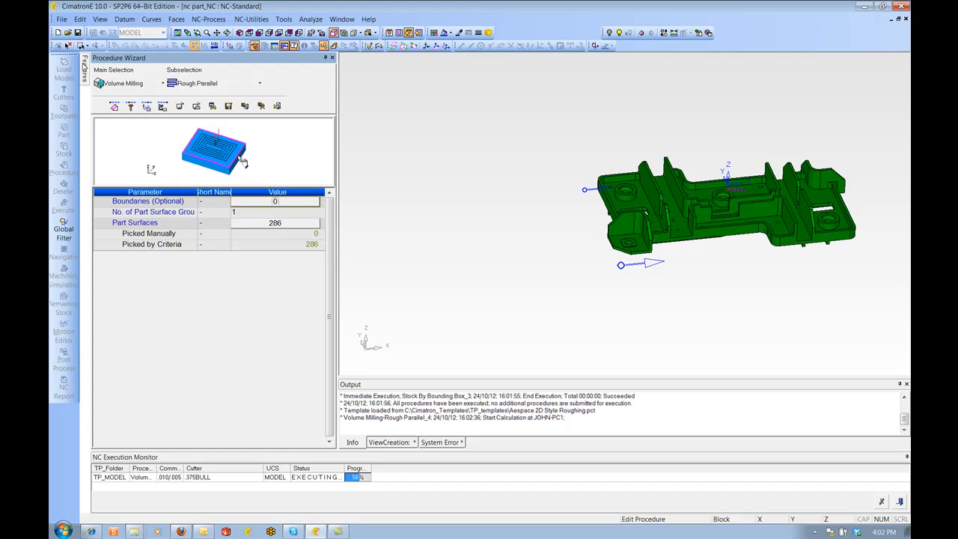
pyautogui.click(130, 106)
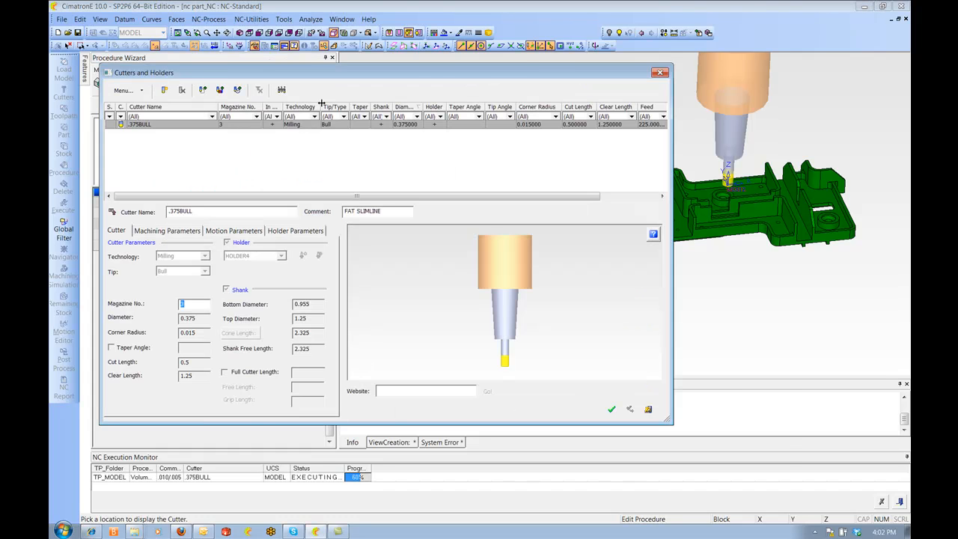
pyautogui.click(220, 89)
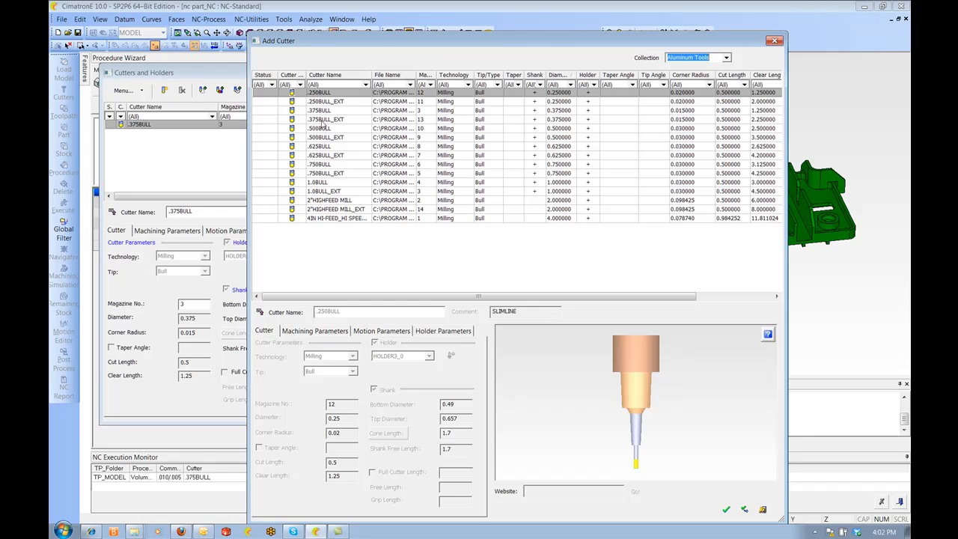
pyautogui.click(330, 93)
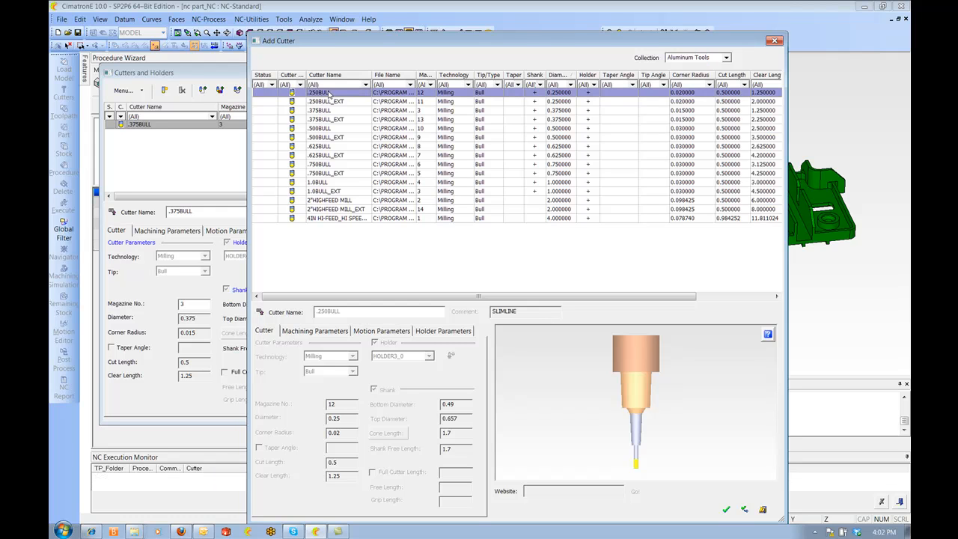
pyautogui.click(725, 510)
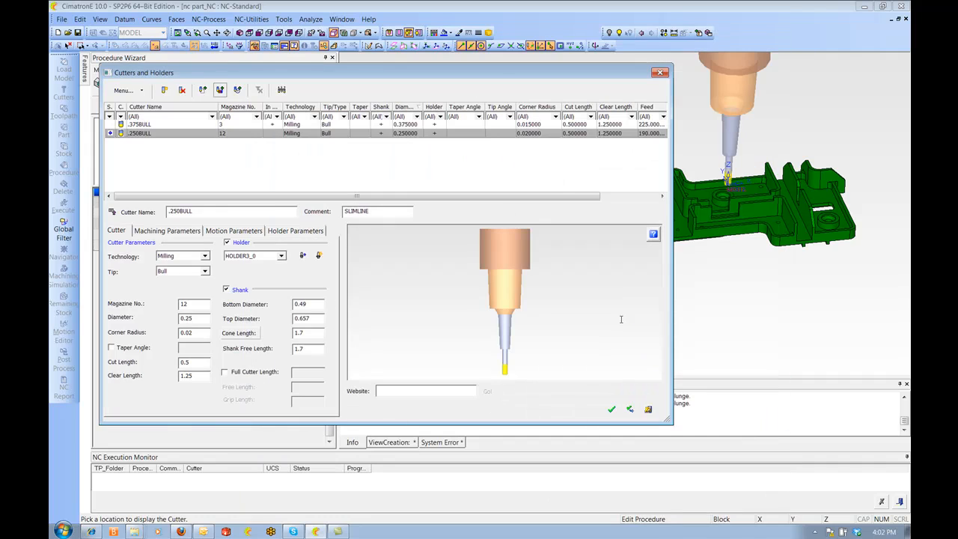
pyautogui.moveTo(500, 75); pyautogui.dragTo(521, 48)
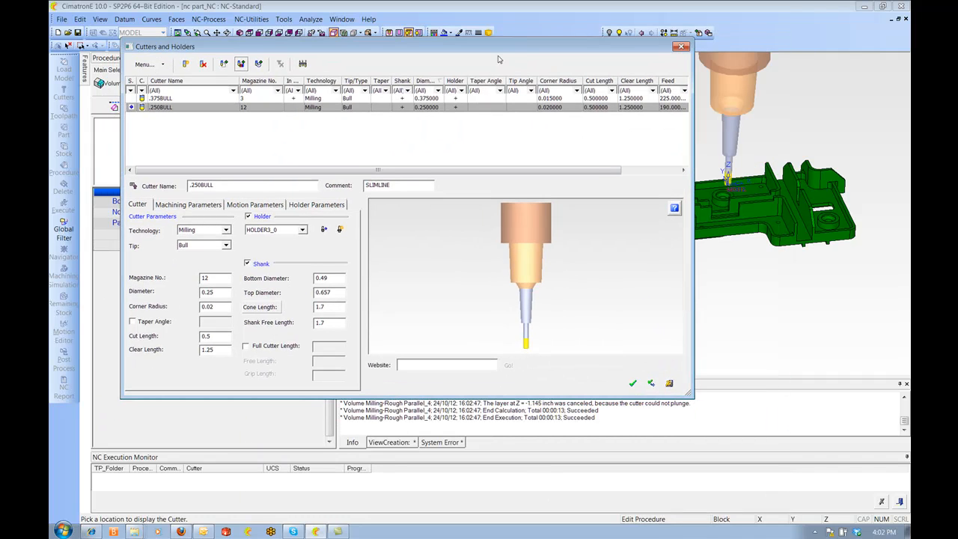
pyautogui.click(634, 383)
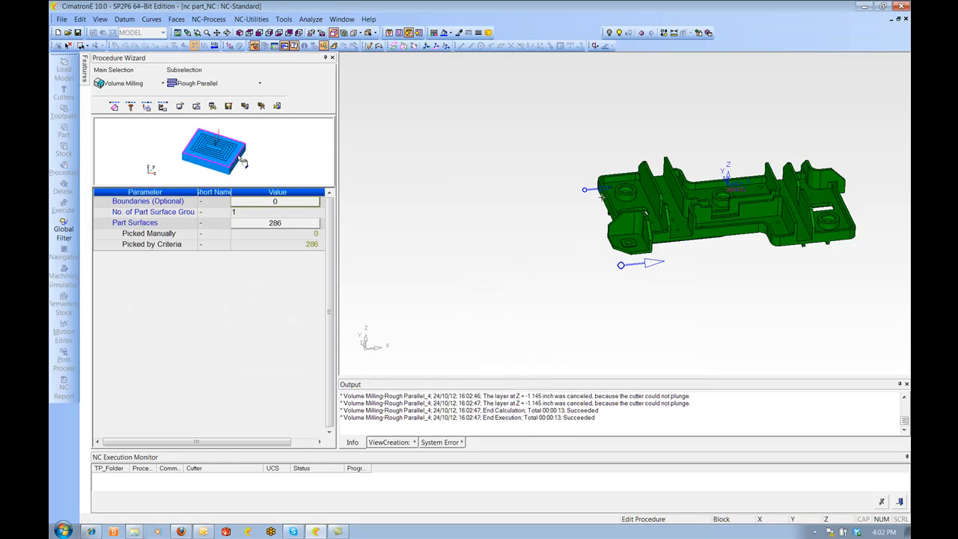
# Display the .250BULL cutter on the part to examine its length against the part walls
pyautogui.scroll(5, 604, 195)
pyautogui.keyDown('ctrl'); pyautogui.moveTo(608, 195); pyautogui.dragTo(474, 126); pyautogui.keyUp('ctrl')
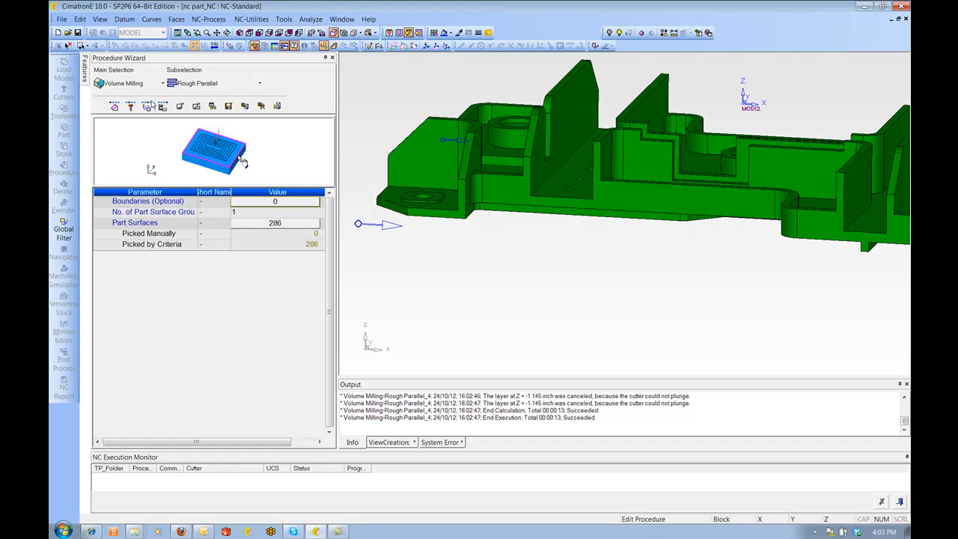
pyautogui.click(128, 107)
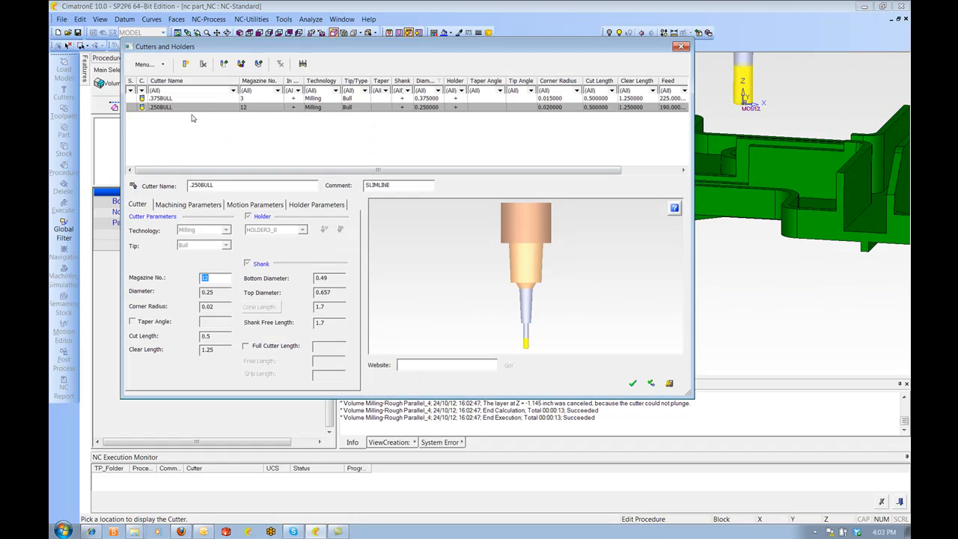
pyautogui.moveTo(324, 50); pyautogui.dragTo(86, 191)
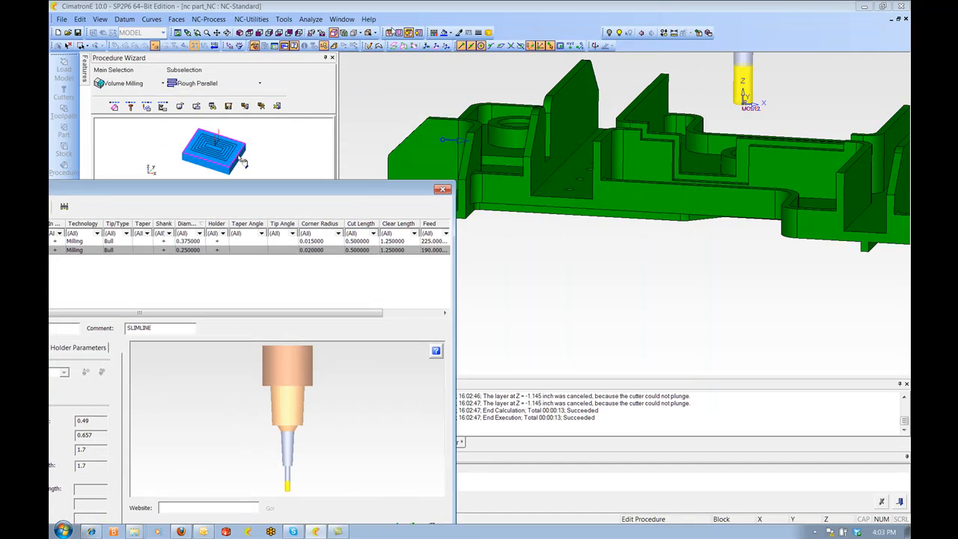
pyautogui.click(501, 45)
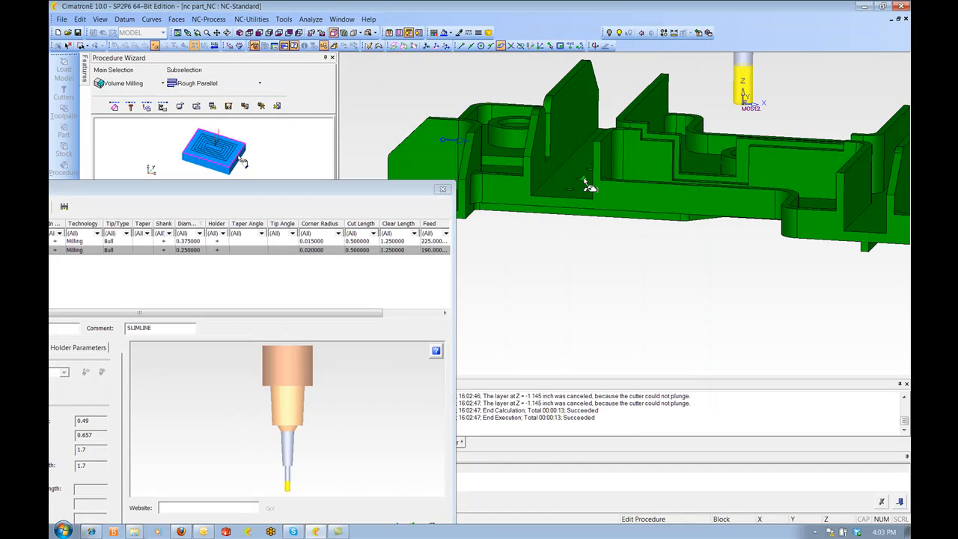
pyautogui.click(581, 169)
pyautogui.keyDown('ctrl'); pyautogui.moveTo(580, 169); pyautogui.dragTo(579, 74, button='right'); pyautogui.keyUp('ctrl')
pyautogui.keyDown('ctrl'); pyautogui.moveTo(579, 74); pyautogui.dragTo(667, 188, button='middle'); pyautogui.keyUp('ctrl')
pyautogui.keyDown('ctrl'); pyautogui.moveTo(668, 189); pyautogui.dragTo(678, 182); pyautogui.keyUp('ctrl')
pyautogui.keyDown('ctrl'); pyautogui.moveTo(678, 182); pyautogui.dragTo(652, 220, button='middle'); pyautogui.keyUp('ctrl')
pyautogui.keyDown('ctrl'); pyautogui.moveTo(652, 220); pyautogui.dragTo(654, 222); pyautogui.keyUp('ctrl')
pyautogui.moveTo(388, 193); pyautogui.dragTo(551, 49)
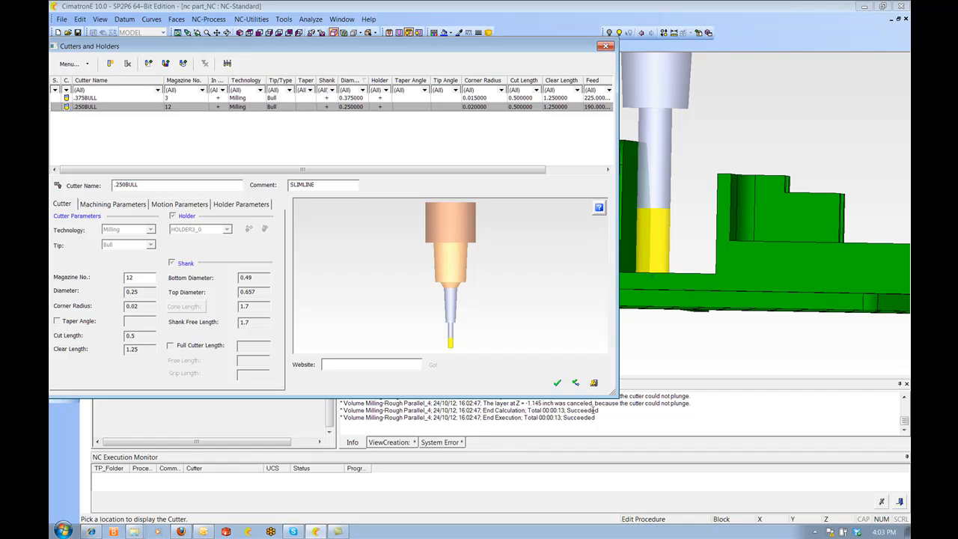
# Duplicate the cutter as .250BULL_SHORT with a clear length of 0.875 and confirm the cutter list
pyautogui.click(111, 64)
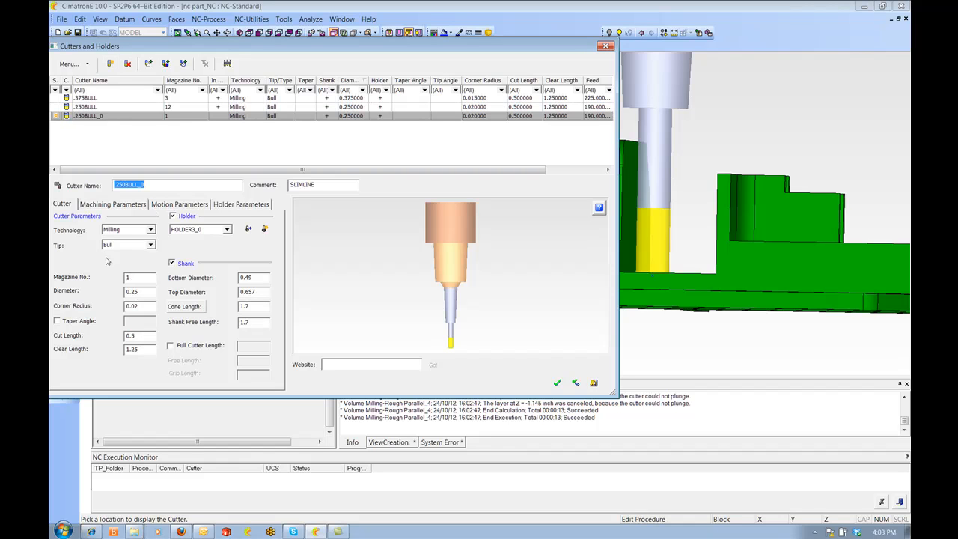
pyautogui.doubleClick(141, 349)
pyautogui.write('.875')
pyautogui.press('Return')
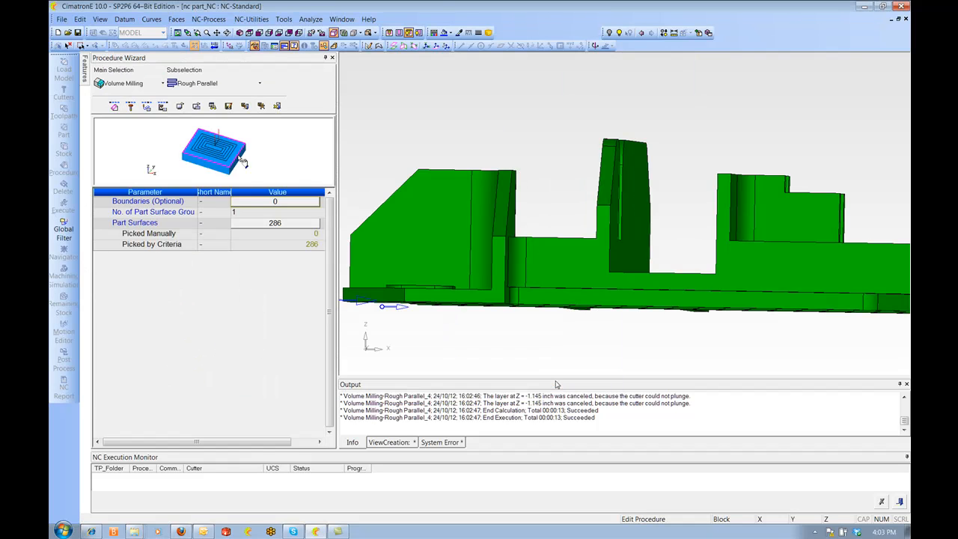
pyautogui.click(557, 382)
# Save and calculate the second roughing procedure with the .250BULL_SHORT cutter
pyautogui.click(147, 107)
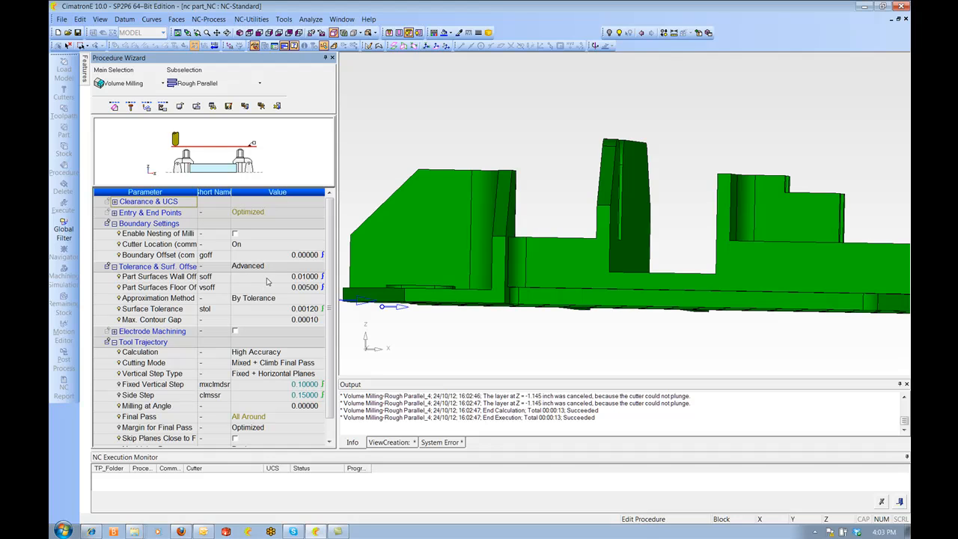
pyautogui.rightClick(422, 99)
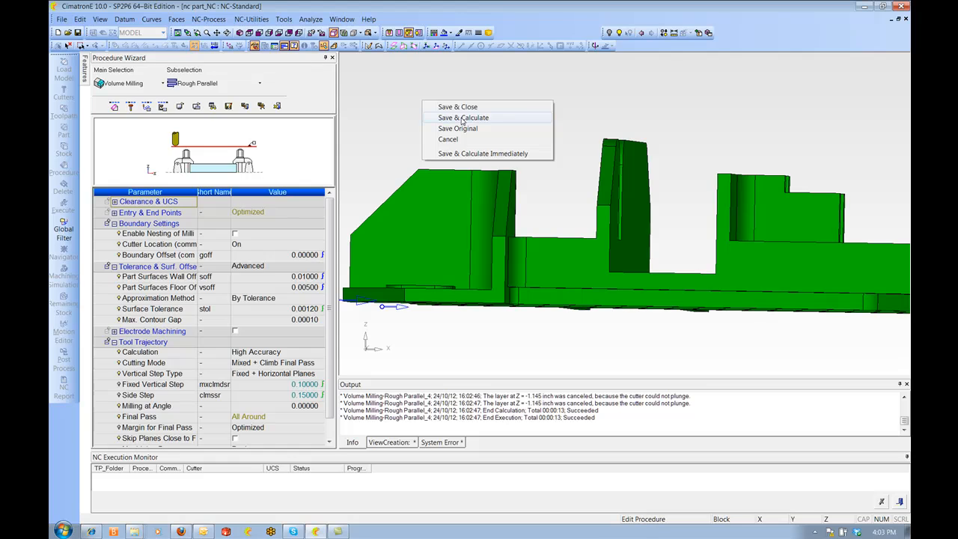
pyautogui.click(462, 119)
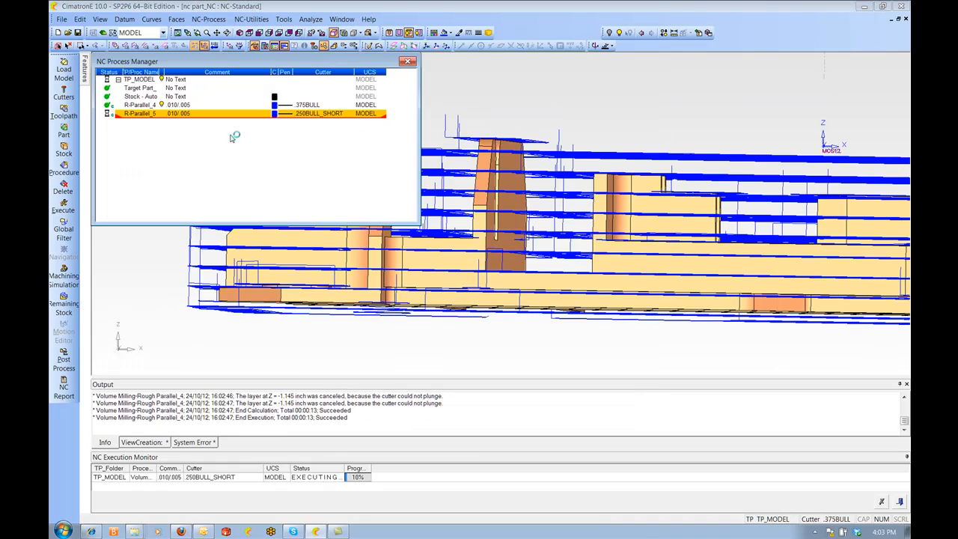
# Orbit and zoom around the second procedure's roughing toolpath to inspect it
pyautogui.keyDown('ctrl'); pyautogui.moveTo(635, 164); pyautogui.dragTo(653, 287, button='right'); pyautogui.keyUp('ctrl')
pyautogui.keyDown('ctrl'); pyautogui.moveTo(652, 287); pyautogui.dragTo(659, 329); pyautogui.keyUp('ctrl')
pyautogui.keyDown('ctrl'); pyautogui.moveTo(614, 284); pyautogui.dragTo(596, 253, button='right'); pyautogui.keyUp('ctrl')
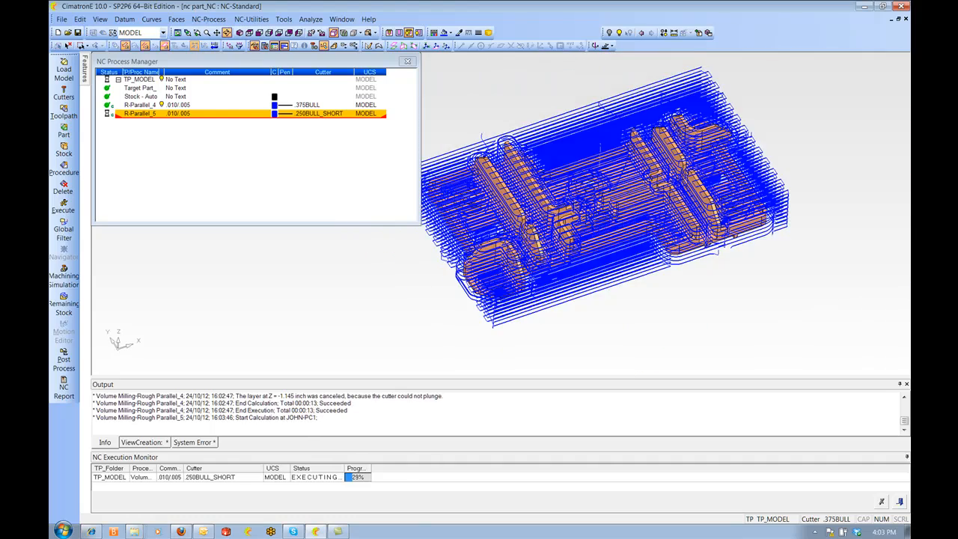
pyautogui.keyDown('ctrl'); pyautogui.moveTo(596, 253); pyautogui.dragTo(596, 277); pyautogui.keyUp('ctrl')
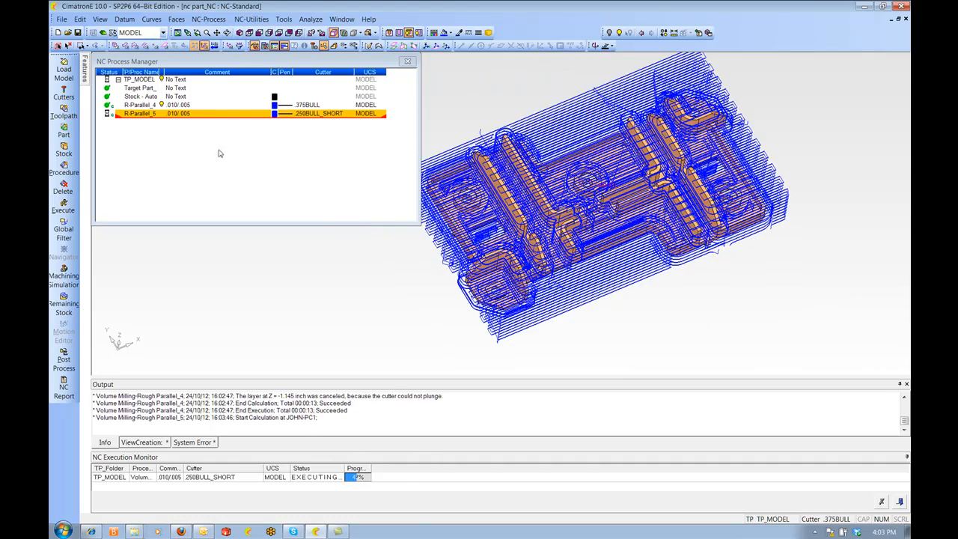
pyautogui.keyDown('ctrl'); pyautogui.moveTo(512, 271); pyautogui.dragTo(516, 199, button='right'); pyautogui.keyUp('ctrl')
pyautogui.keyDown('ctrl'); pyautogui.moveTo(516, 199); pyautogui.dragTo(617, 150); pyautogui.keyUp('ctrl')
pyautogui.keyDown('ctrl'); pyautogui.moveTo(617, 150); pyautogui.dragTo(620, 86, button='right'); pyautogui.keyUp('ctrl')
pyautogui.keyDown('ctrl'); pyautogui.moveTo(620, 86); pyautogui.dragTo(760, 108, button='middle'); pyautogui.keyUp('ctrl')
pyautogui.keyDown('ctrl'); pyautogui.moveTo(760, 109); pyautogui.dragTo(805, 161); pyautogui.keyUp('ctrl')
pyautogui.keyDown('ctrl'); pyautogui.moveTo(805, 161); pyautogui.dragTo(801, 225, button='right'); pyautogui.keyUp('ctrl')
pyautogui.keyDown('ctrl'); pyautogui.moveTo(674, 127); pyautogui.dragTo(603, 149); pyautogui.keyUp('ctrl')
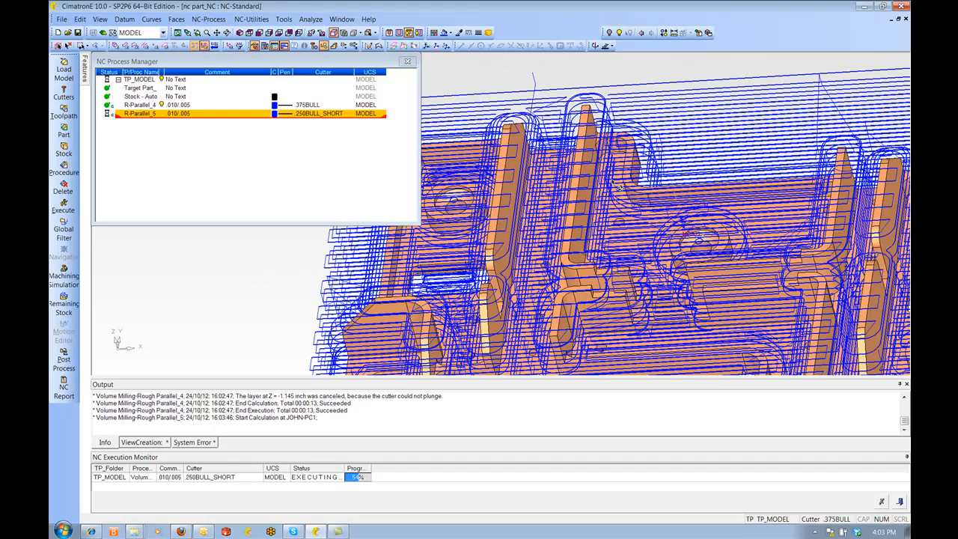
pyautogui.keyDown('ctrl'); pyautogui.moveTo(603, 149); pyautogui.dragTo(601, 220, button='right'); pyautogui.keyUp('ctrl')
pyautogui.keyDown('ctrl'); pyautogui.moveTo(601, 220); pyautogui.dragTo(670, 239); pyautogui.keyUp('ctrl')
pyautogui.keyDown('ctrl'); pyautogui.moveTo(670, 239); pyautogui.dragTo(693, 159, button='right'); pyautogui.keyUp('ctrl')
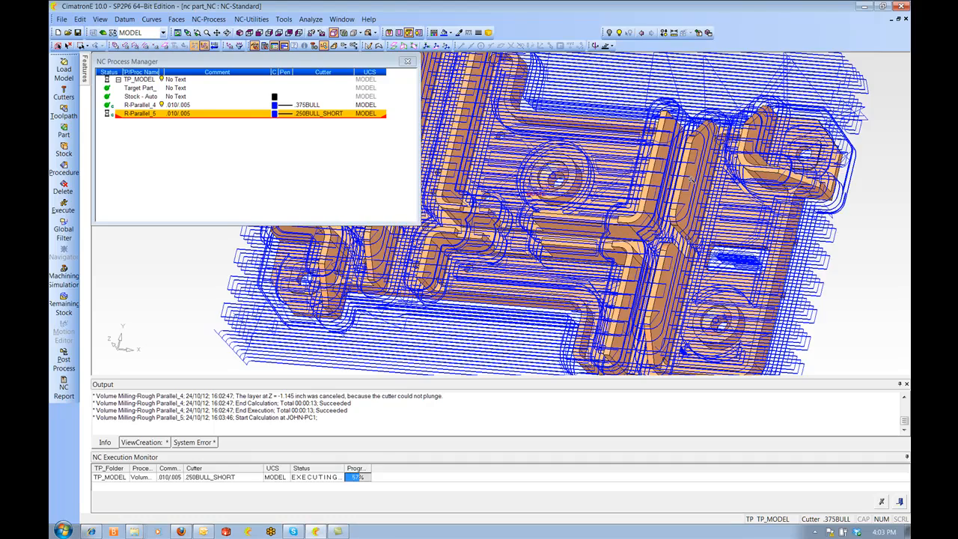
pyautogui.keyDown('ctrl'); pyautogui.moveTo(693, 158); pyautogui.dragTo(605, 180, button='middle'); pyautogui.keyUp('ctrl')
pyautogui.keyDown('ctrl'); pyautogui.moveTo(605, 180); pyautogui.dragTo(616, 214); pyautogui.keyUp('ctrl')
pyautogui.keyDown('ctrl'); pyautogui.moveTo(615, 213); pyautogui.dragTo(614, 277, button='right'); pyautogui.keyUp('ctrl')
pyautogui.keyDown('ctrl'); pyautogui.moveTo(614, 277); pyautogui.dragTo(755, 282, button='middle'); pyautogui.keyUp('ctrl')
pyautogui.keyDown('ctrl'); pyautogui.moveTo(754, 281); pyautogui.dragTo(621, 197); pyautogui.keyUp('ctrl')
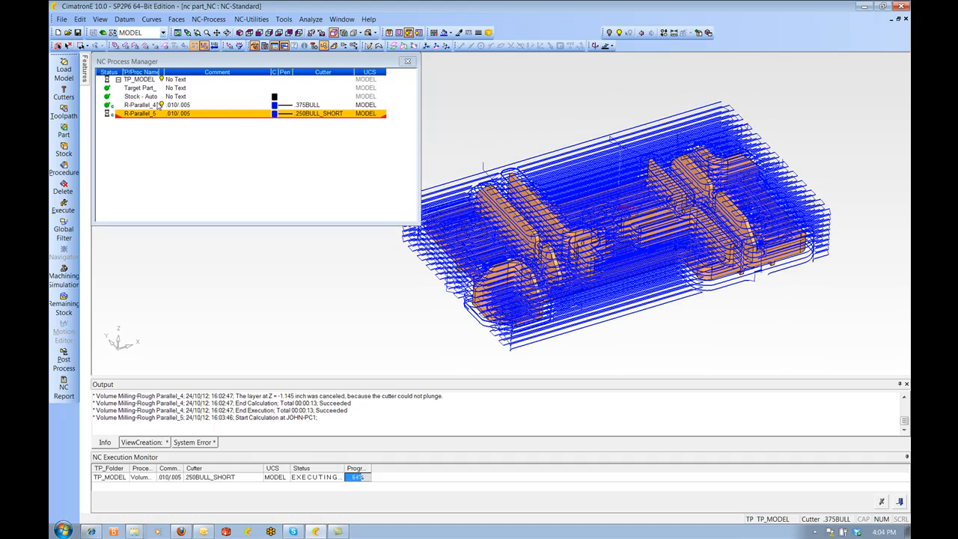
# Select the first roughing procedure and inspect its toolpath on the part from several angles
pyautogui.click(159, 106)
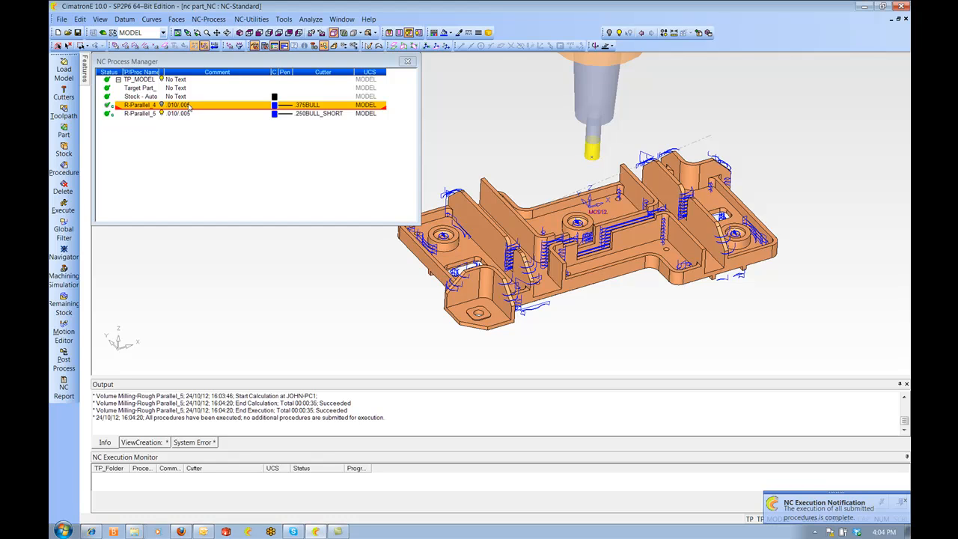
pyautogui.scroll(4, 497, 216)
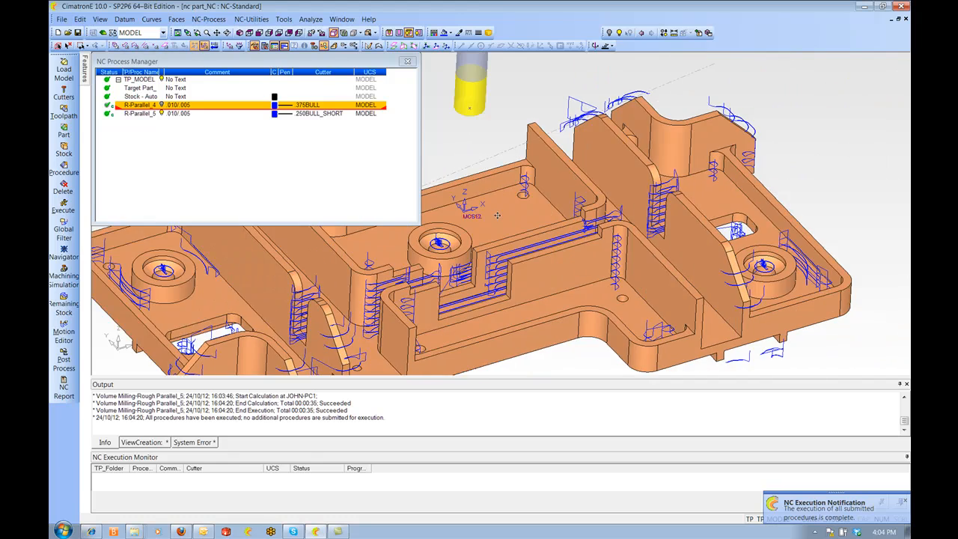
pyautogui.keyDown('ctrl'); pyautogui.moveTo(552, 204); pyautogui.dragTo(629, 273); pyautogui.keyUp('ctrl')
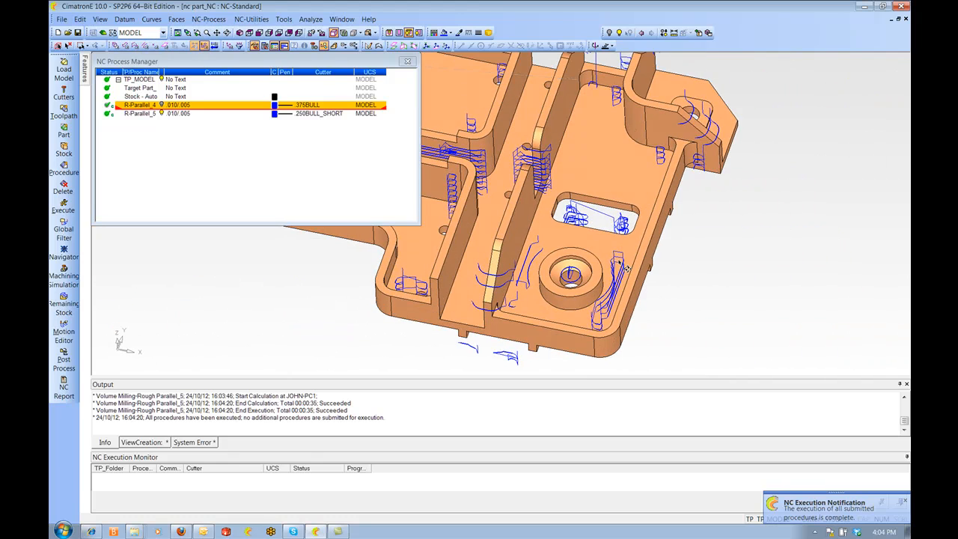
pyautogui.keyDown('ctrl'); pyautogui.moveTo(605, 324); pyautogui.dragTo(681, 251); pyautogui.keyUp('ctrl')
pyautogui.keyDown('ctrl'); pyautogui.moveTo(442, 200); pyautogui.dragTo(619, 180, button='middle'); pyautogui.keyUp('ctrl')
pyautogui.keyDown('ctrl'); pyautogui.moveTo(619, 180); pyautogui.dragTo(653, 254); pyautogui.keyUp('ctrl')
pyautogui.keyDown('ctrl'); pyautogui.moveTo(571, 247); pyautogui.dragTo(639, 213); pyautogui.keyUp('ctrl')
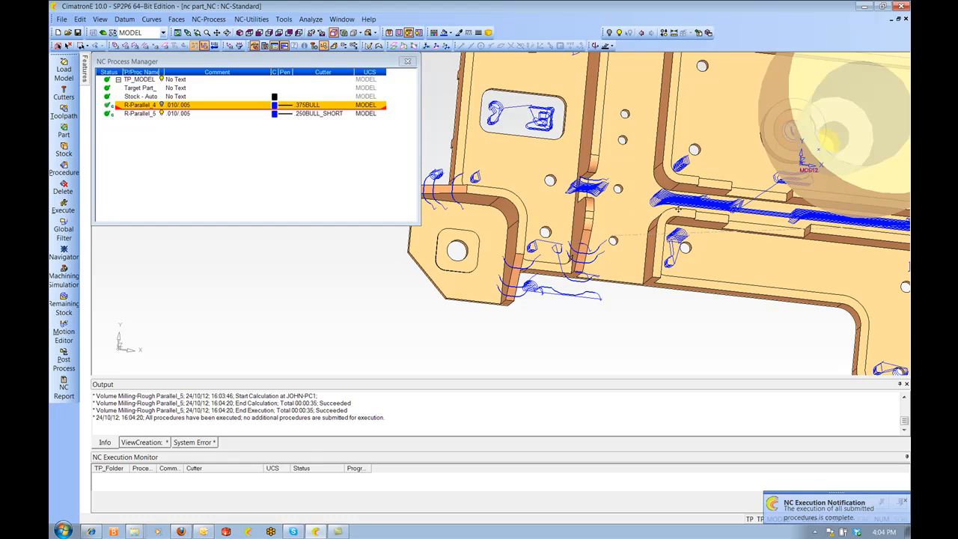
pyautogui.keyDown('ctrl'); pyautogui.moveTo(635, 197); pyautogui.dragTo(705, 212, button='middle'); pyautogui.keyUp('ctrl')
pyautogui.keyDown('ctrl'); pyautogui.moveTo(667, 223); pyautogui.dragTo(696, 180); pyautogui.keyUp('ctrl')
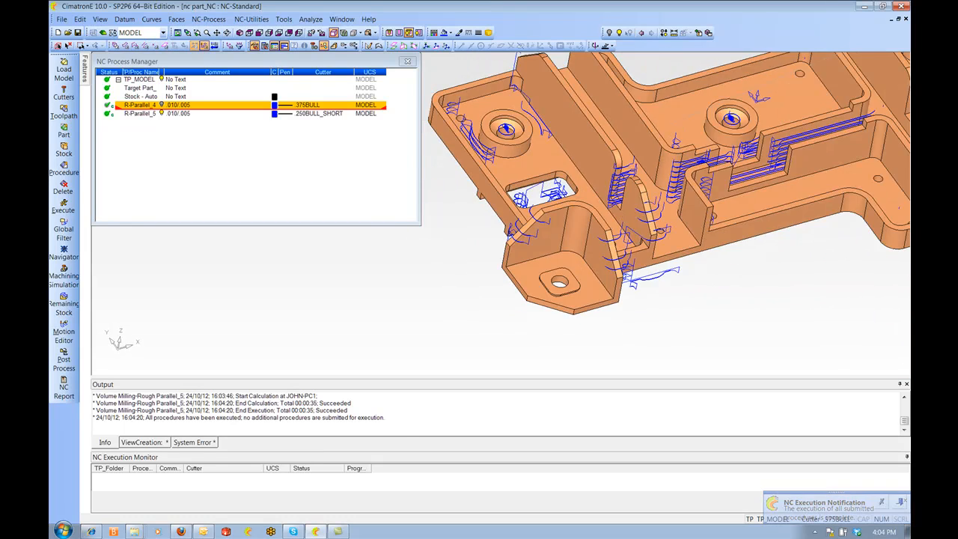
pyautogui.keyDown('ctrl'); pyautogui.moveTo(697, 179); pyautogui.dragTo(693, 191, button='right'); pyautogui.keyUp('ctrl')
pyautogui.keyDown('ctrl'); pyautogui.moveTo(692, 191); pyautogui.dragTo(614, 251, button='middle'); pyautogui.keyUp('ctrl')
pyautogui.moveTo(614, 251)
pyautogui.keyDown('ctrl'); pyautogui.mouseDown()
pyautogui.moveTo(616, 203)
pyautogui.moveTo(624, 250)
pyautogui.mouseUp(); pyautogui.keyUp('ctrl')
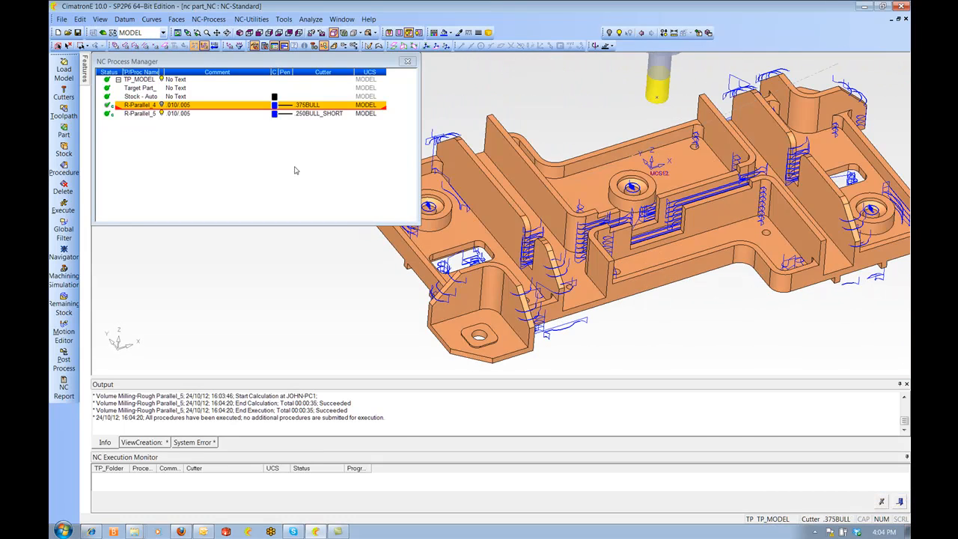
# Change the second roughing procedure's comment to .008/.003
pyautogui.click(174, 117)
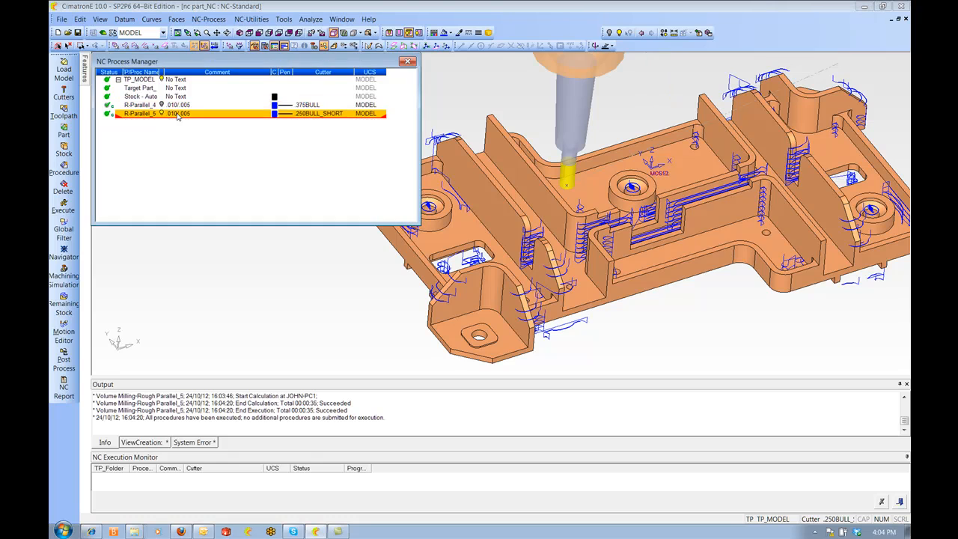
pyautogui.click(177, 117)
pyautogui.click(180, 125)
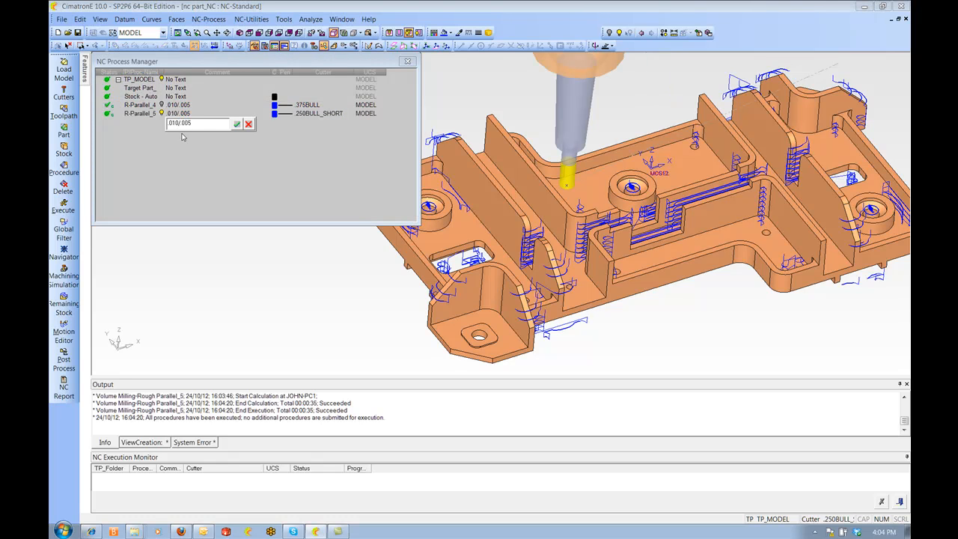
pyautogui.write('0')
pyautogui.press('Return')
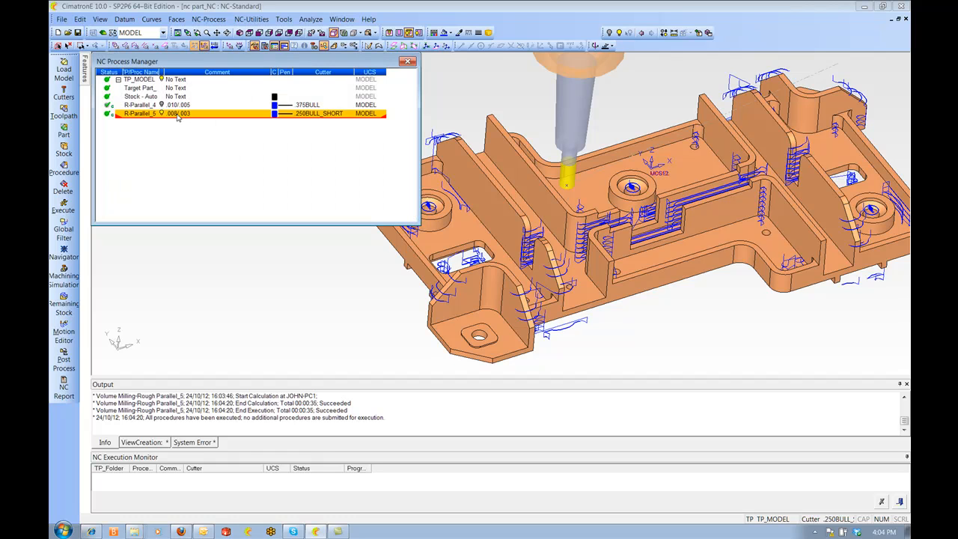
# Edit the second roughing procedure, setting wall offset to .008 and floor offset to .003, and save it
pyautogui.doubleClick(141, 113)
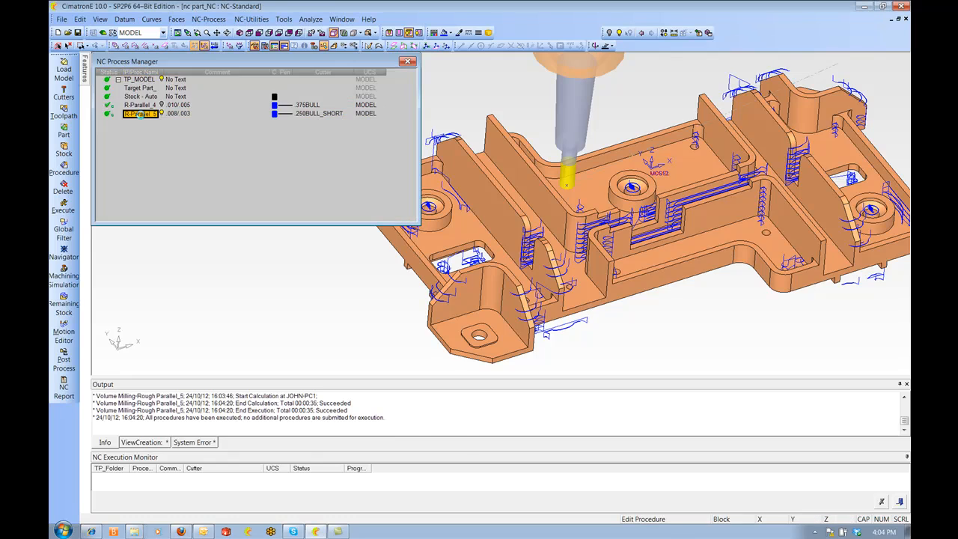
pyautogui.click(147, 107)
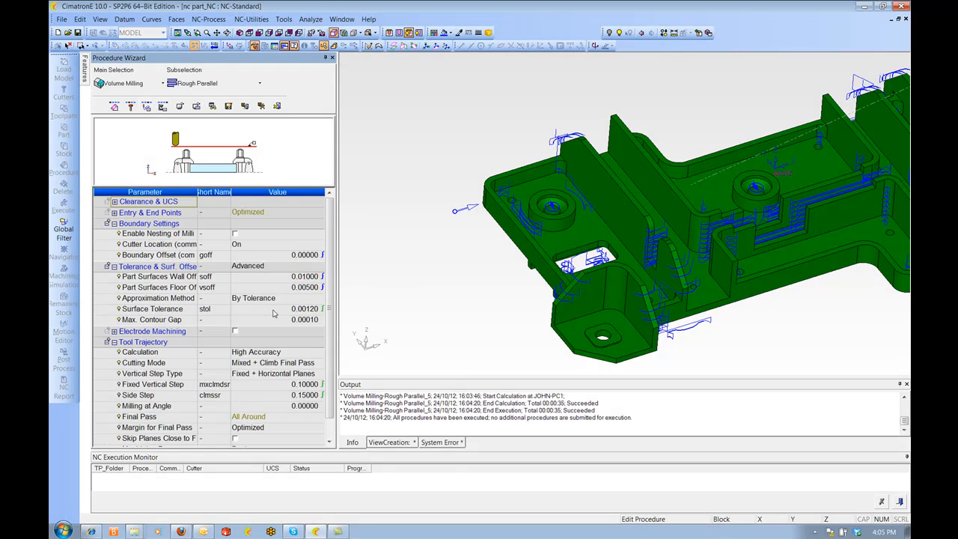
pyautogui.click(287, 276)
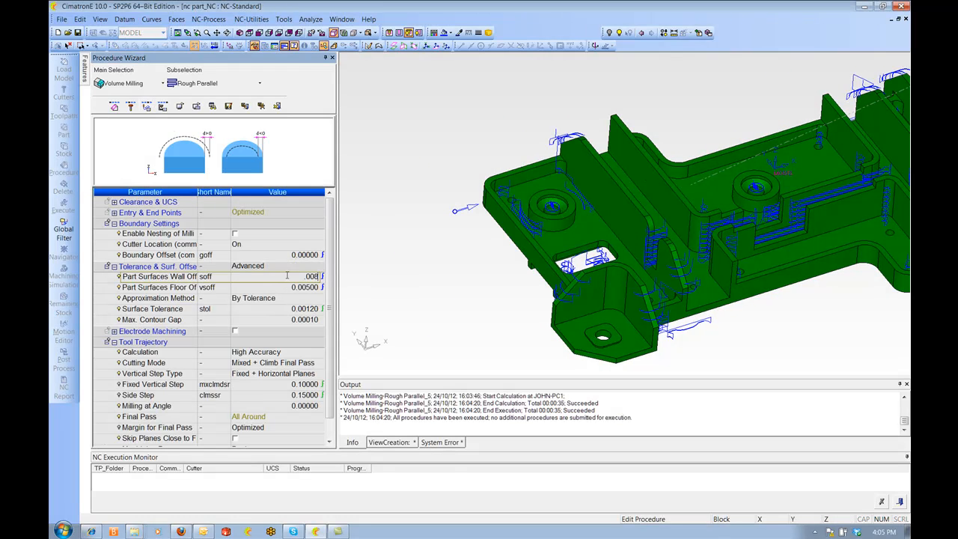
pyautogui.write('.008')
pyautogui.press('Return')
pyautogui.click(275, 288)
pyautogui.write('.003')
pyautogui.press('Return')
pyautogui.rightClick(400, 155)
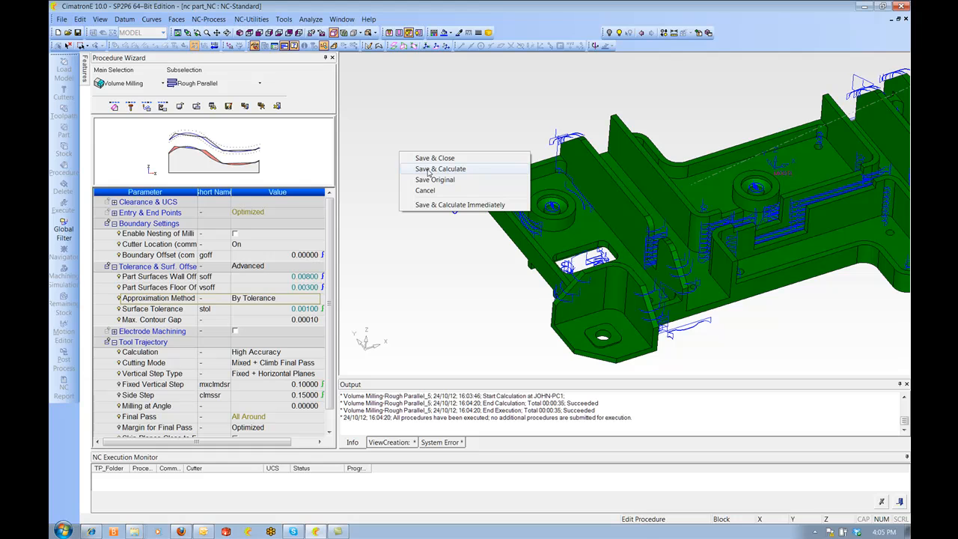
pyautogui.click(434, 158)
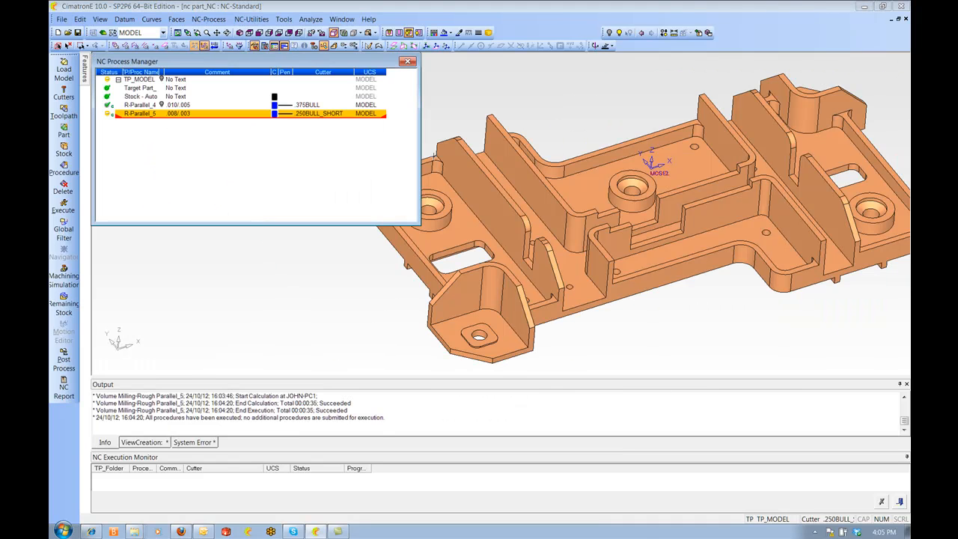
# Execute the second roughing procedure
pyautogui.rightClick(153, 116)
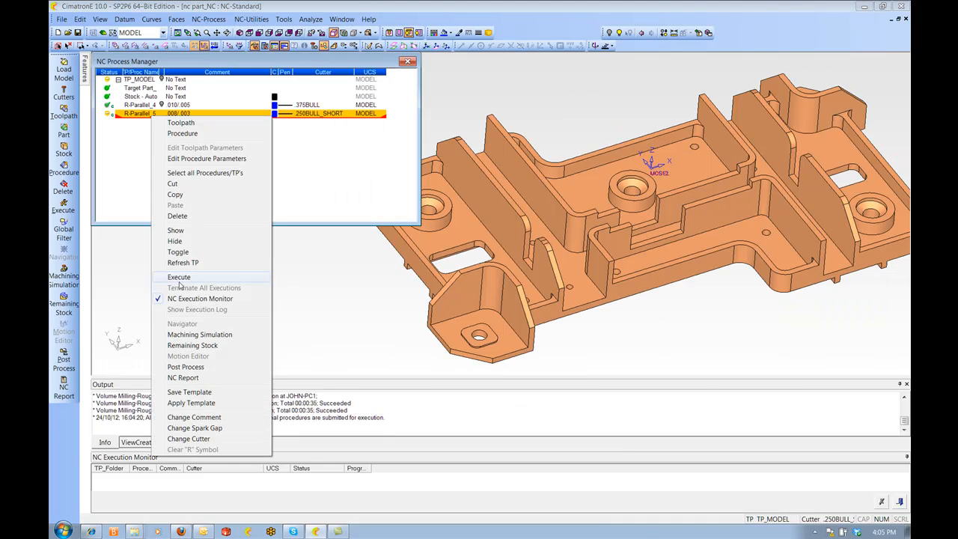
pyautogui.click(182, 277)
pyautogui.click(273, 190)
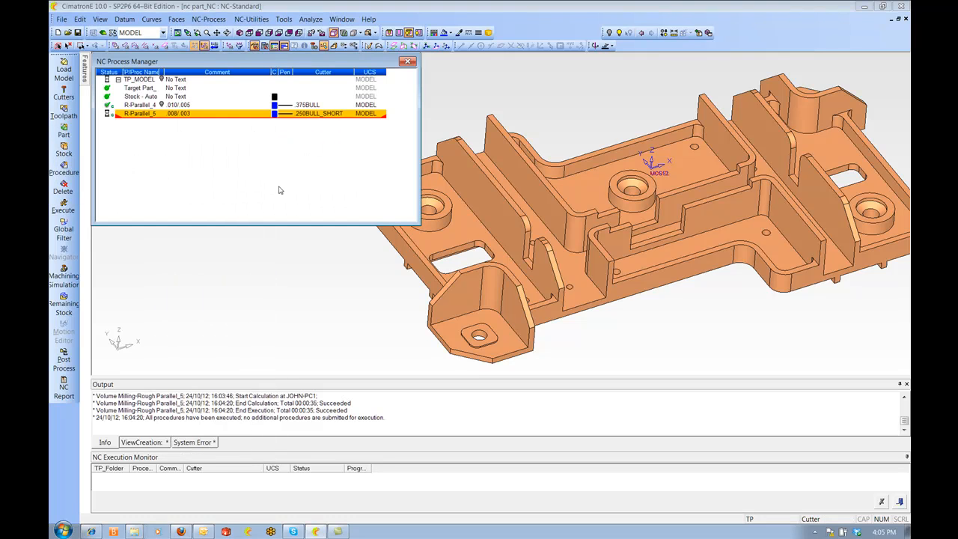
# Copy the second roughing procedure and paste a duplicate into the process list
pyautogui.rightClick(138, 116)
pyautogui.click(166, 196)
pyautogui.rightClick(144, 151)
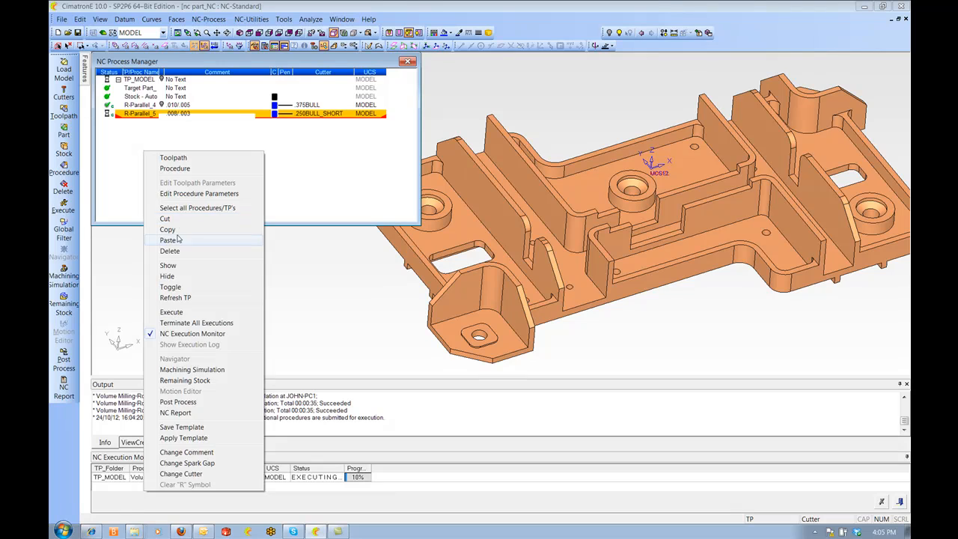
pyautogui.click(175, 241)
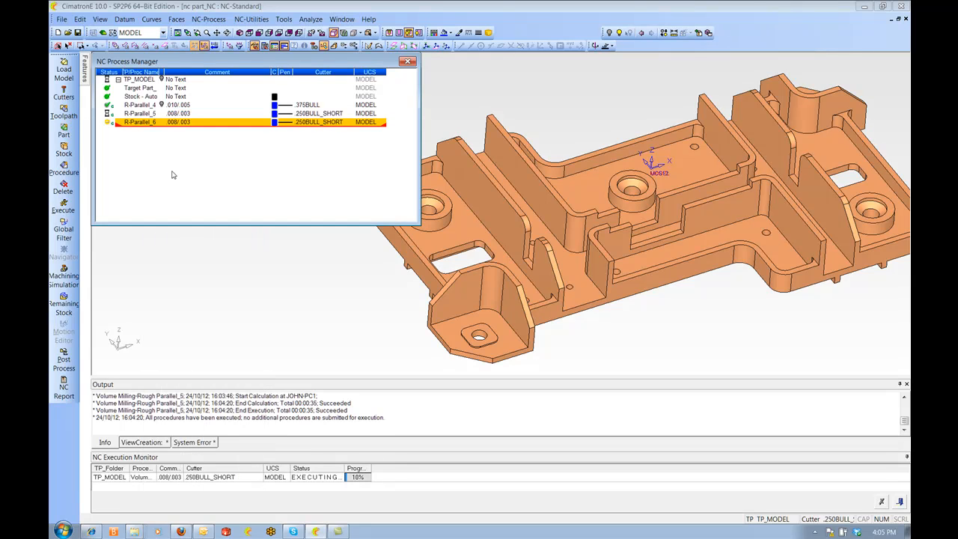
# Change the duplicated procedure's cutter to .250BULL
pyautogui.doubleClick(315, 122)
pyautogui.moveTo(163, 47); pyautogui.dragTo(271, 52)
pyautogui.click(207, 123)
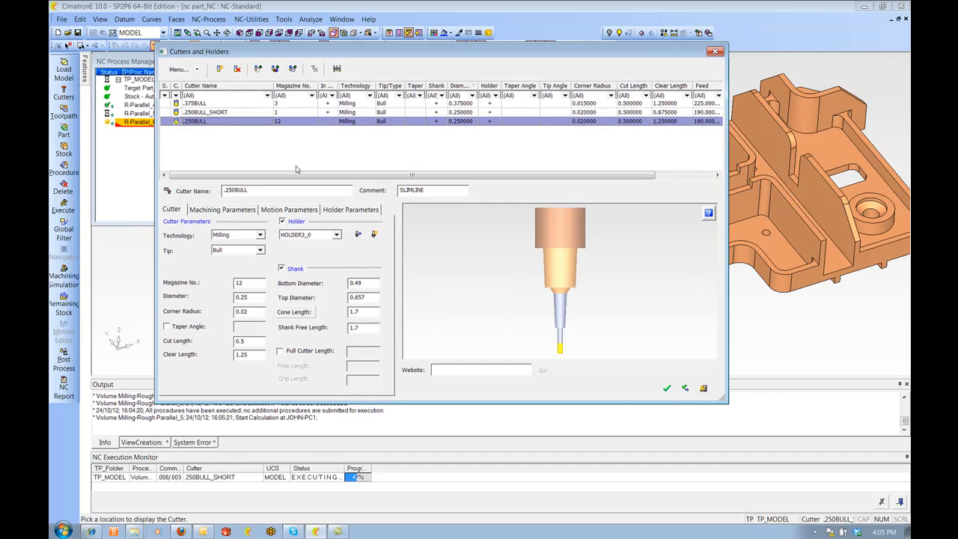
pyautogui.click(667, 388)
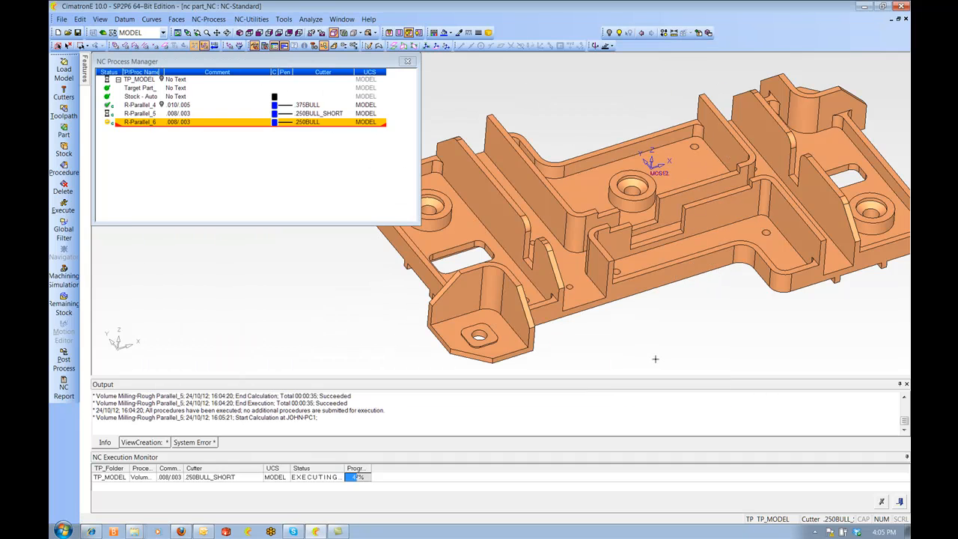
# Execute the duplicated .250BULL roughing procedure
pyautogui.rightClick(139, 125)
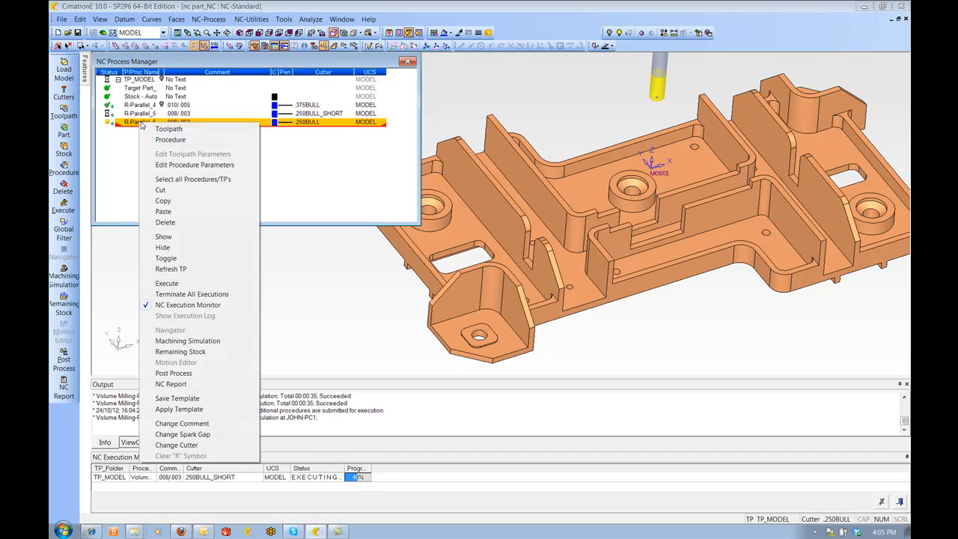
pyautogui.click(165, 284)
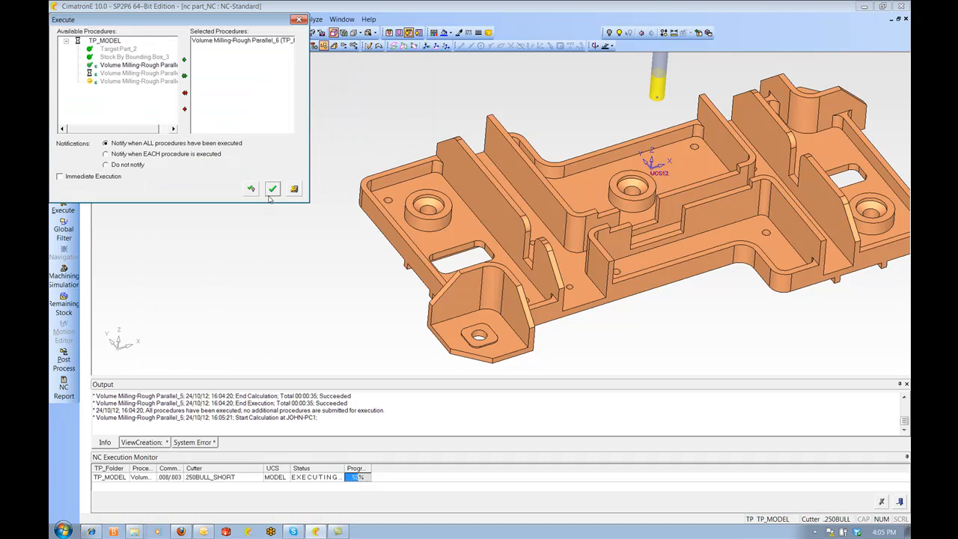
pyautogui.click(272, 189)
# Copy R-Parallel_5 and R-Parallel_6 together and paste them as two new procedures
pyautogui.click(142, 115)
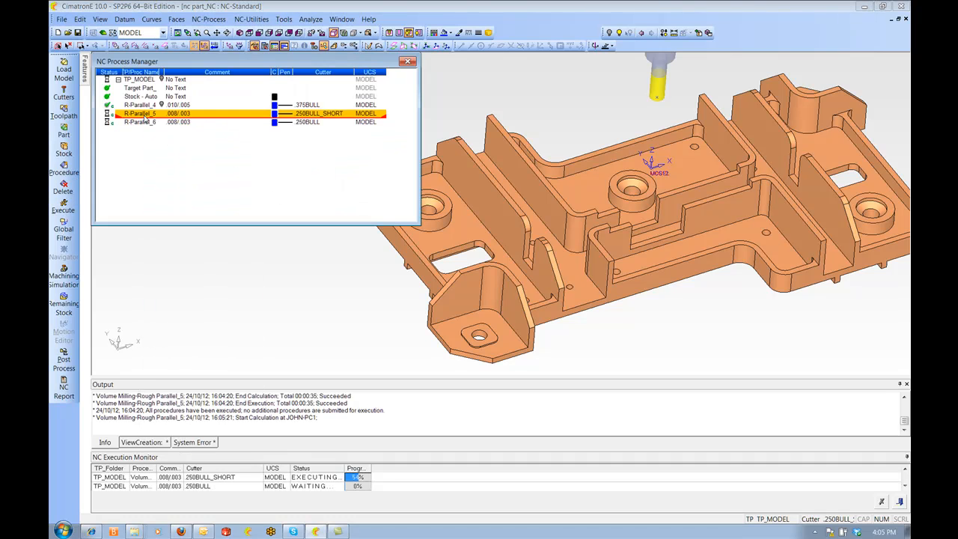
pyautogui.keyDown('shift'); pyautogui.click(143, 122); pyautogui.keyUp('shift')
pyautogui.rightClick(143, 125)
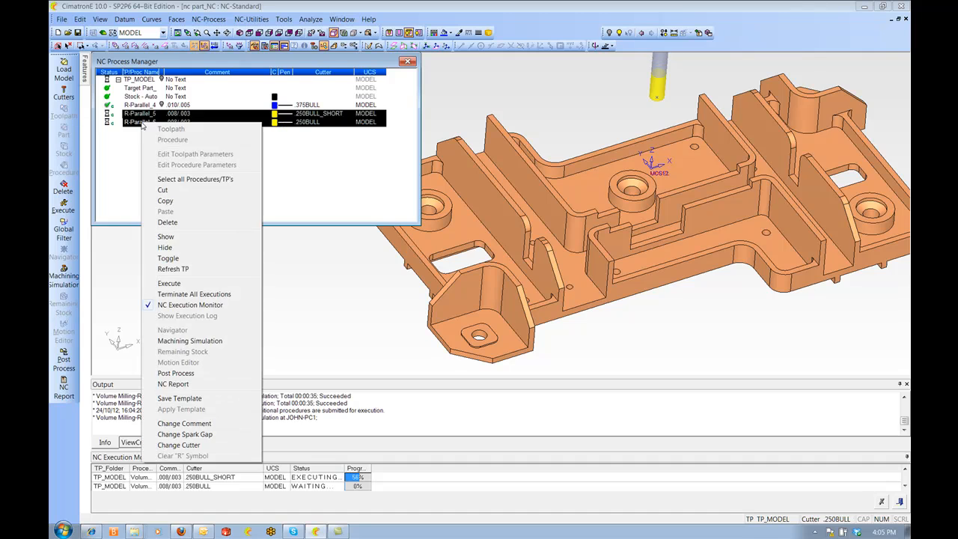
pyautogui.click(183, 205)
pyautogui.click(138, 126)
pyautogui.rightClick(139, 126)
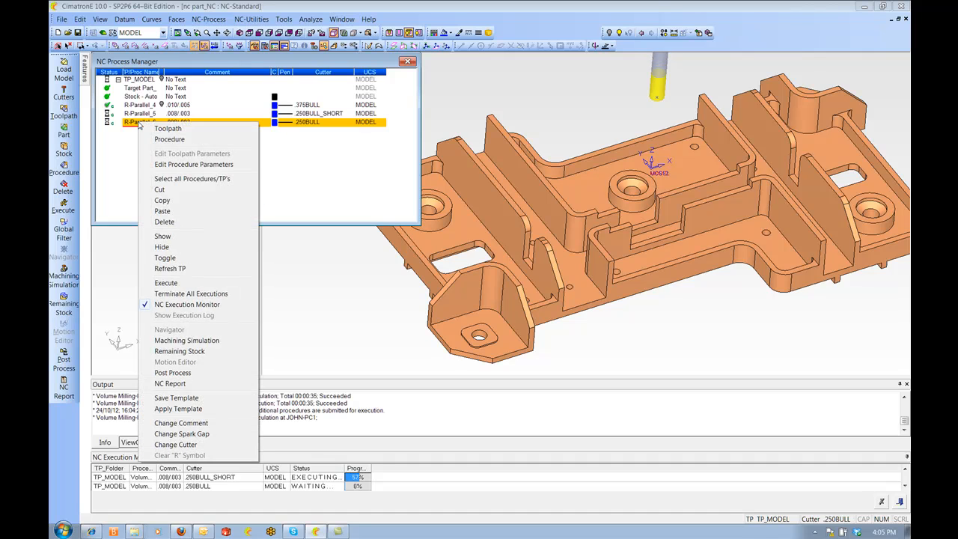
pyautogui.click(170, 215)
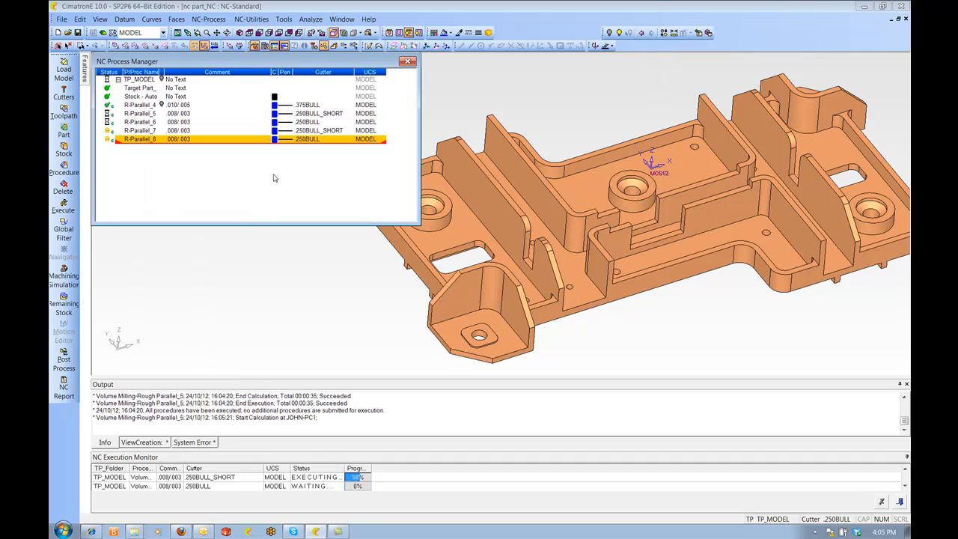
# Change the comments of R-Parallel_7 and R-Parallel_8 to .008/.000
pyautogui.click(185, 131)
pyautogui.doubleClick(189, 139)
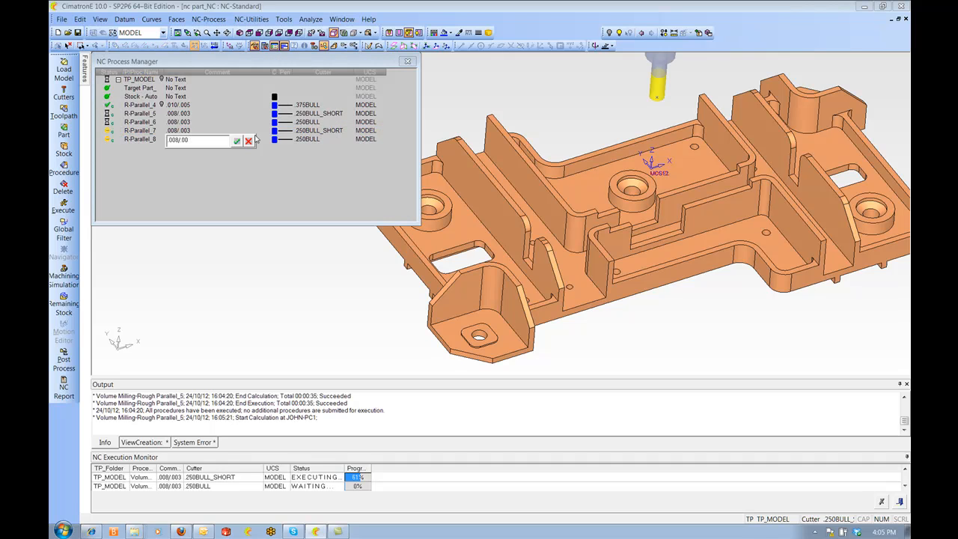
pyautogui.write('0')
pyautogui.press('Return')
pyautogui.doubleClick(191, 140)
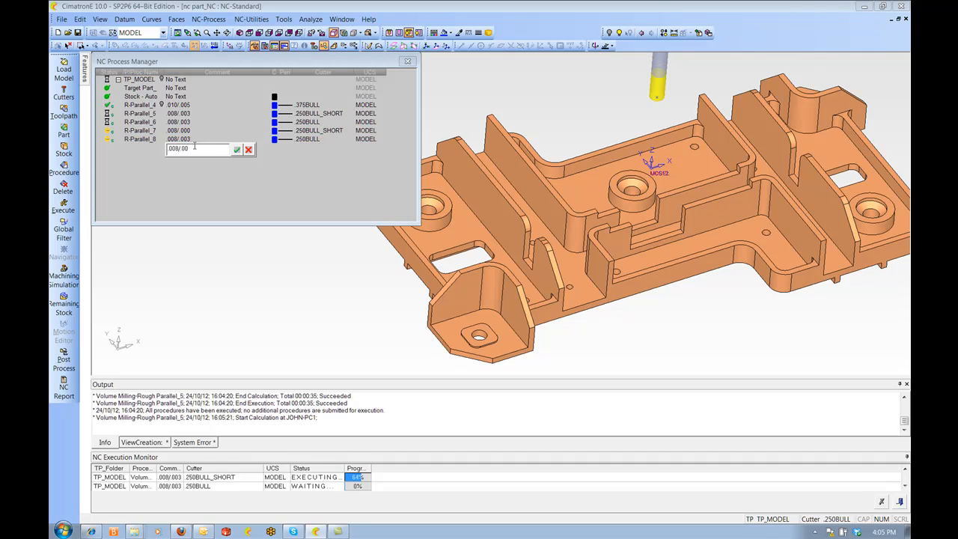
pyautogui.write('0')
pyautogui.press('Return')
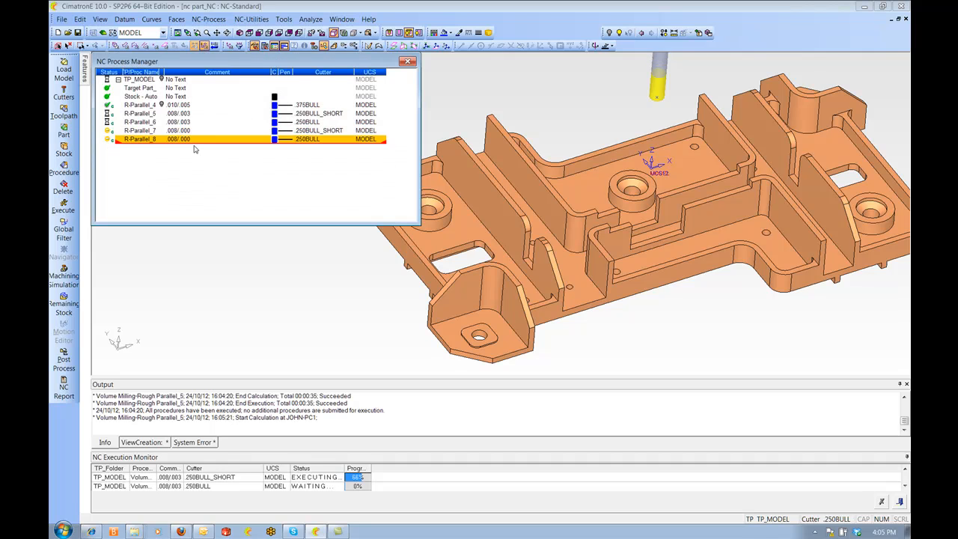
# Copy R-Parallel_7 and R-Parallel_8 and paste them as two further procedures
pyautogui.click(130, 133)
pyautogui.keyDown('shift'); pyautogui.click(130, 140); pyautogui.keyUp('shift')
pyautogui.rightClick(131, 140)
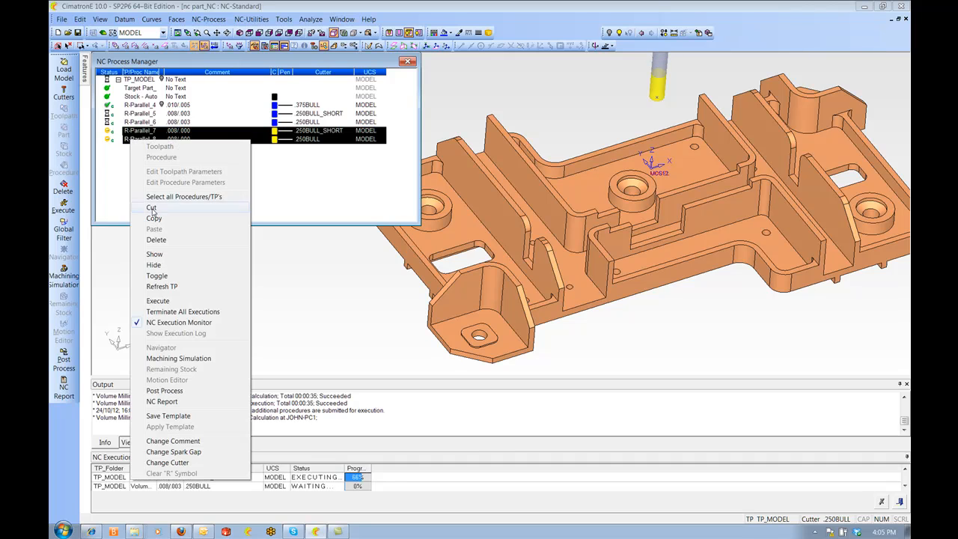
pyautogui.click(154, 220)
pyautogui.rightClick(140, 140)
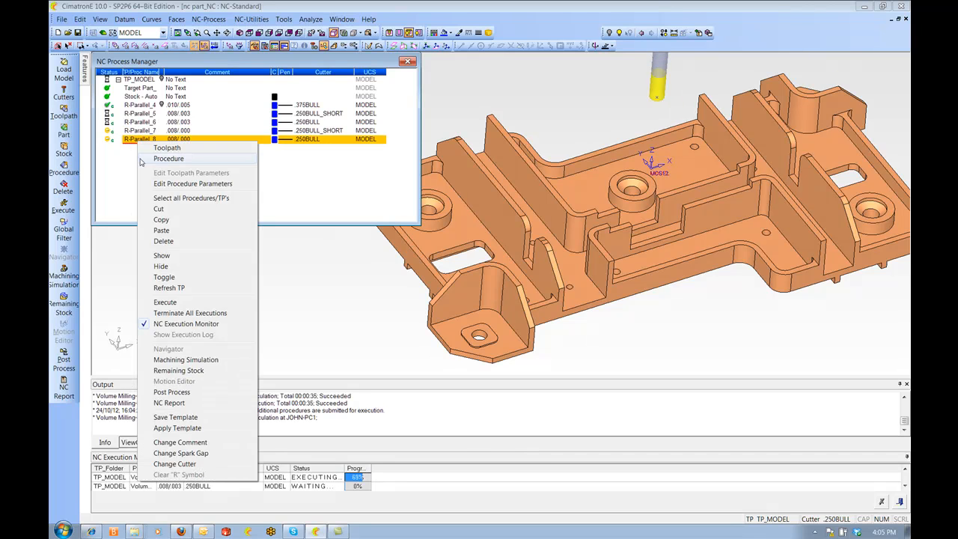
pyautogui.click(159, 233)
# Set the comments of R-Parallel_9 and R-Parallel_10 to 0
pyautogui.click(185, 149)
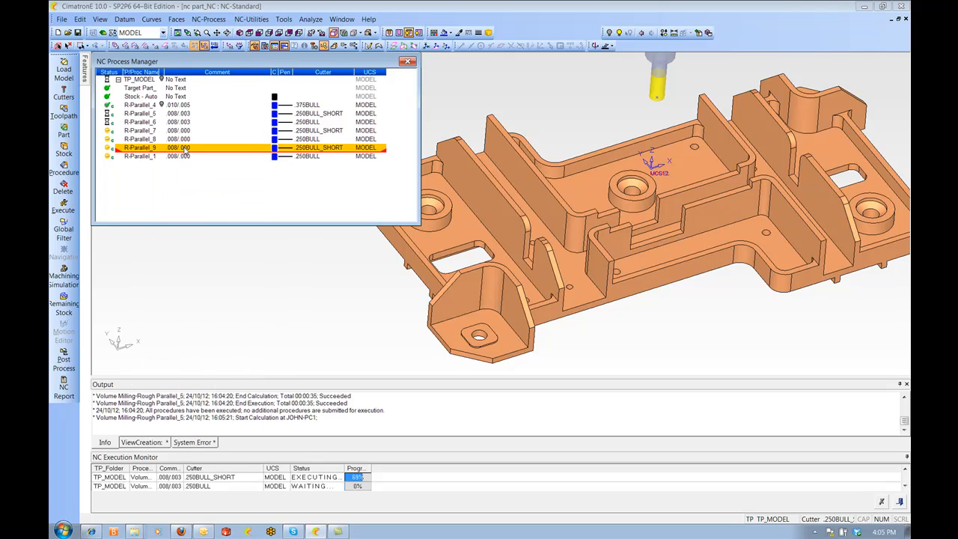
pyautogui.click(186, 149)
pyautogui.write('0')
pyautogui.press('Return')
pyautogui.click(187, 156)
pyautogui.click(196, 159)
pyautogui.write('0')
pyautogui.press('Return')
# Edit R-Parallel_7, setting floor offset to 0 and vertical step type to Horizontal Planes Finish, then save and close
pyautogui.click(137, 132)
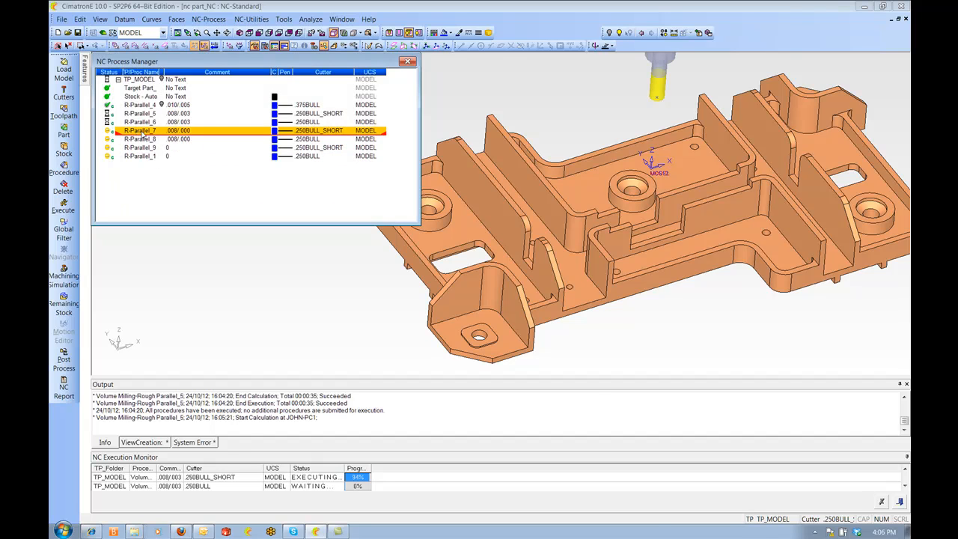
pyautogui.doubleClick(142, 133)
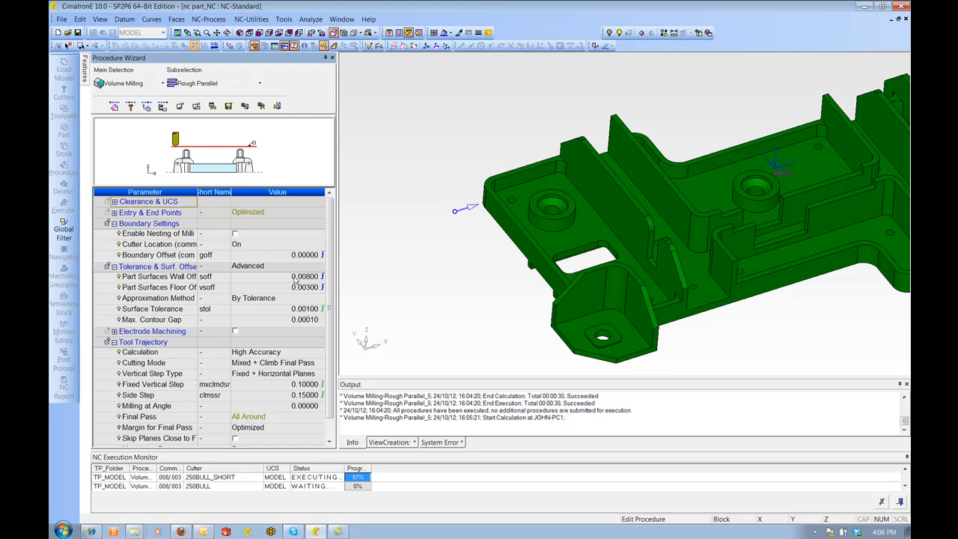
pyautogui.click(286, 288)
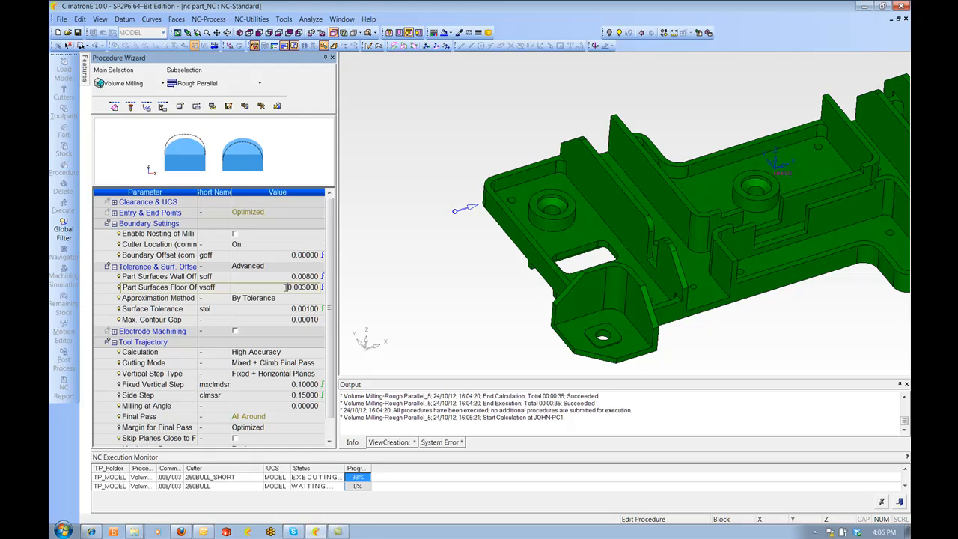
pyautogui.doubleClick(285, 288)
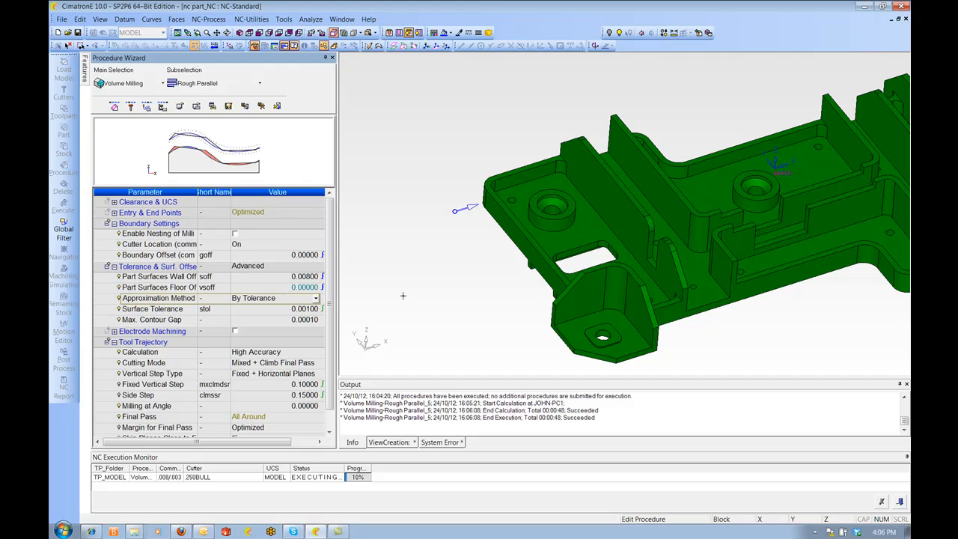
pyautogui.scroll(-1, 272, 356)
pyautogui.click(272, 357)
pyautogui.click(269, 389)
pyautogui.rightClick(390, 244)
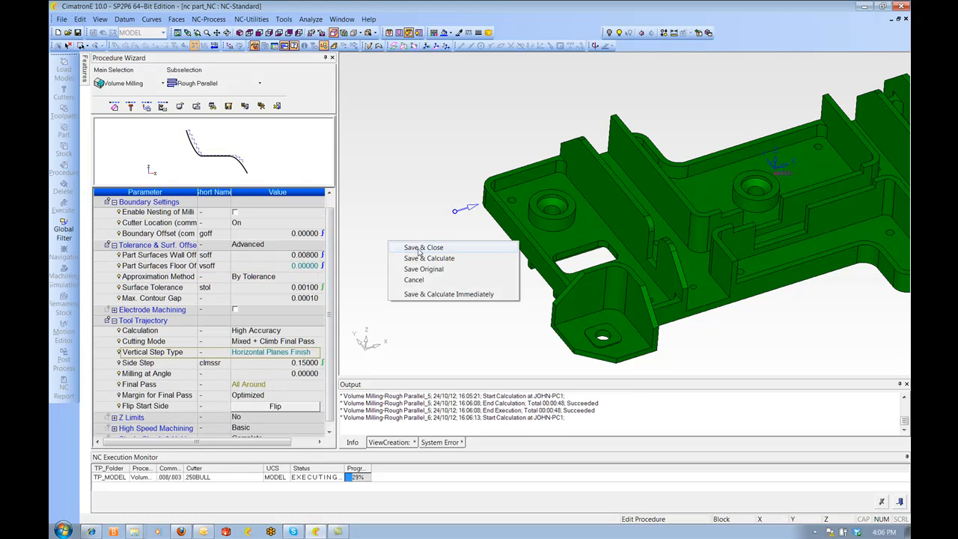
pyautogui.click(418, 248)
# Edit R-Parallel_8, setting floor offset to 0 and vertical step type to Horizontal Planes Finish, then save and close
pyautogui.doubleClick(140, 139)
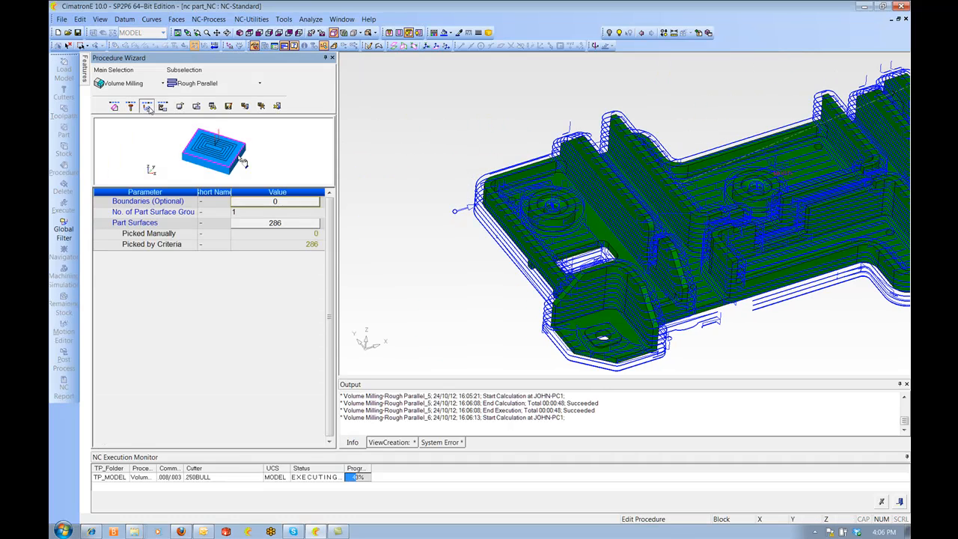
pyautogui.click(147, 106)
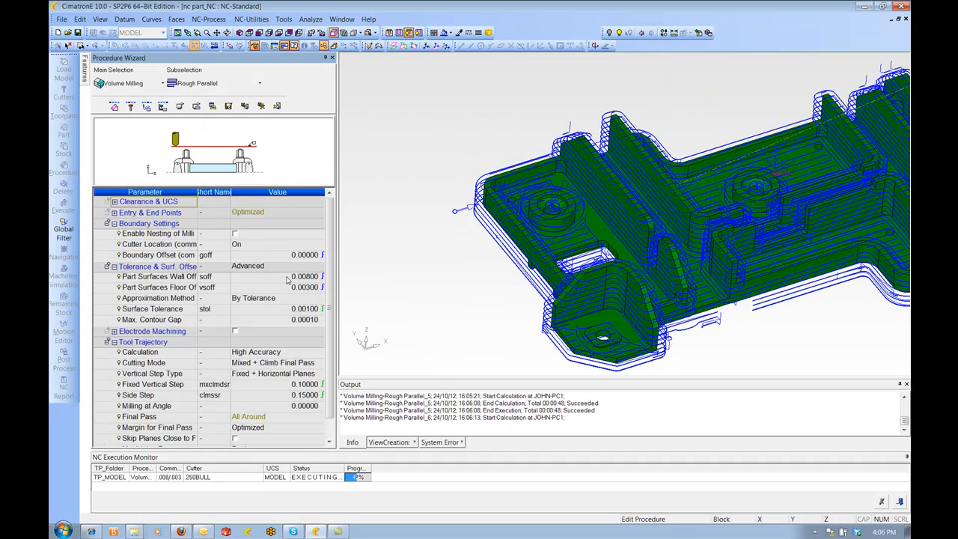
pyautogui.click(284, 287)
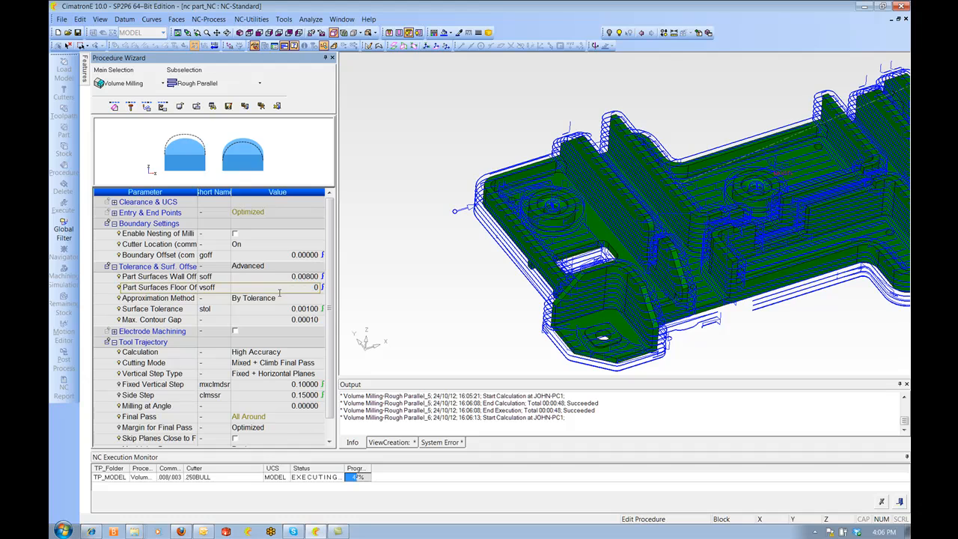
pyautogui.click(279, 297)
pyautogui.scroll(-3, 249, 376)
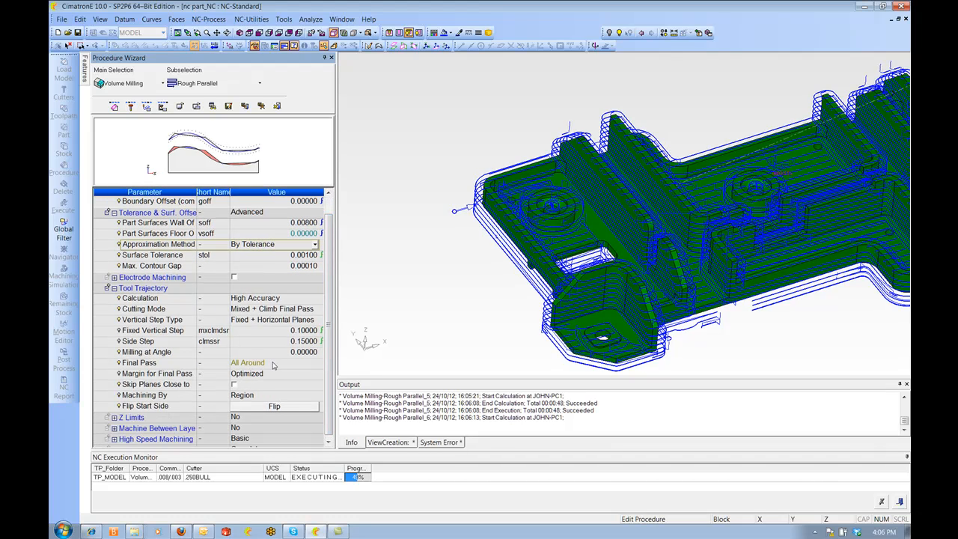
pyautogui.click(283, 320)
pyautogui.click(281, 361)
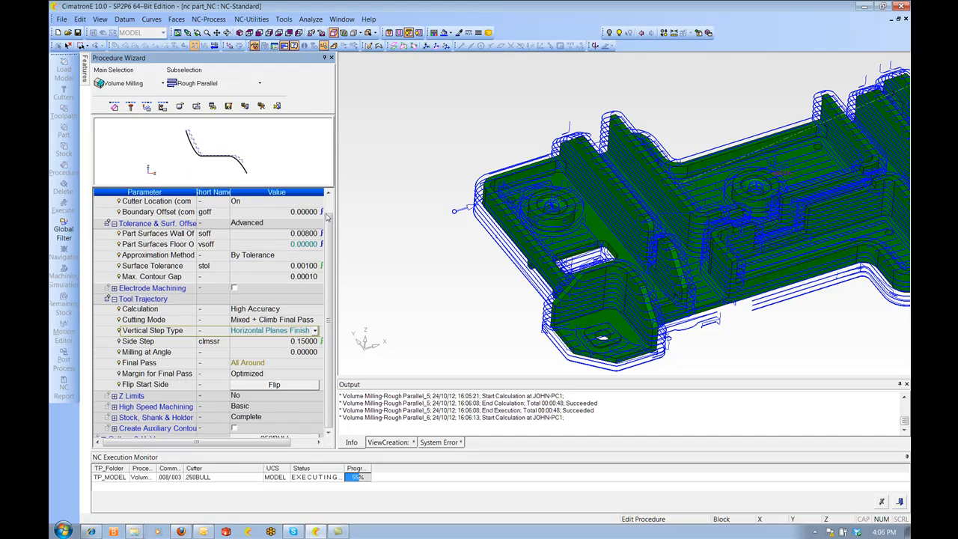
pyautogui.rightClick(349, 178)
pyautogui.click(383, 184)
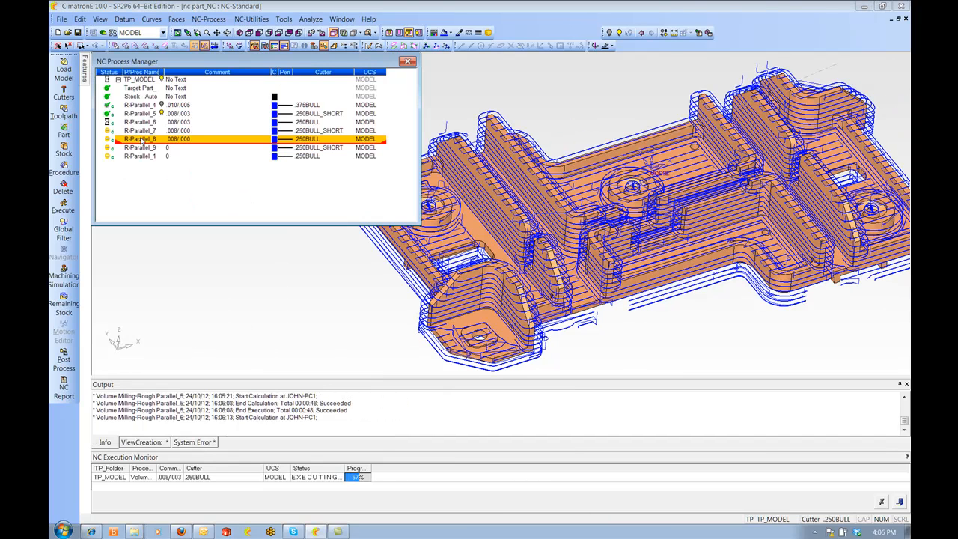
# Execute R-Parallel_7 and R-Parallel_8 together
pyautogui.click(139, 131)
pyautogui.keyDown('shift'); pyautogui.click(140, 139); pyautogui.keyUp('shift')
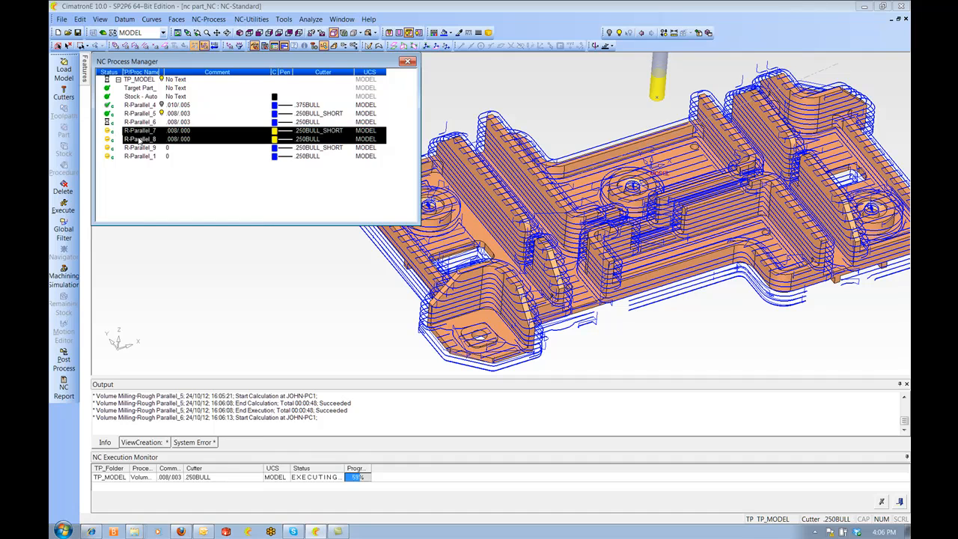
pyautogui.rightClick(140, 139)
pyautogui.click(165, 298)
pyautogui.click(253, 187)
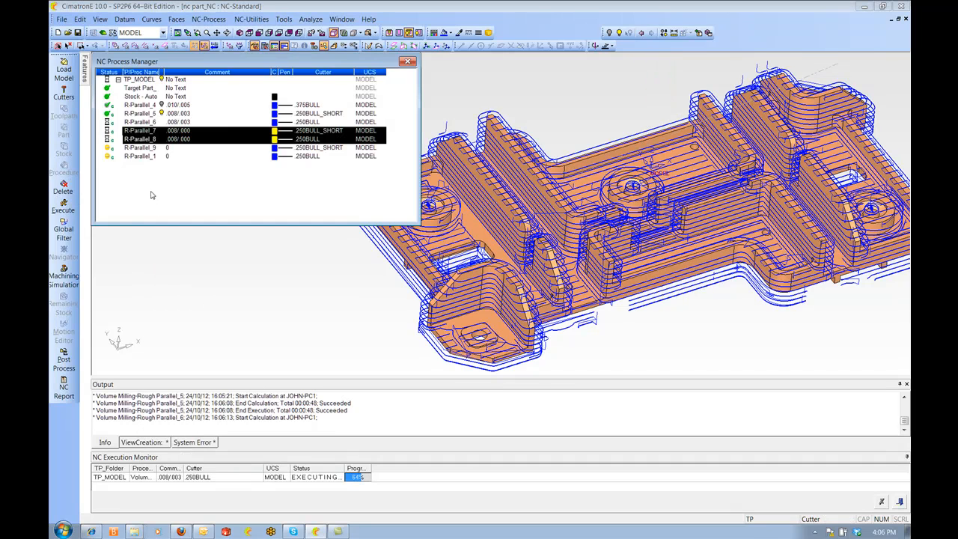
# Edit R-Parallel_9, switching surface offsets to Basic with part surface offset 0 and vertical step type Horizontal Planes Finish, then save and close
pyautogui.click(140, 148)
pyautogui.doubleClick(140, 148)
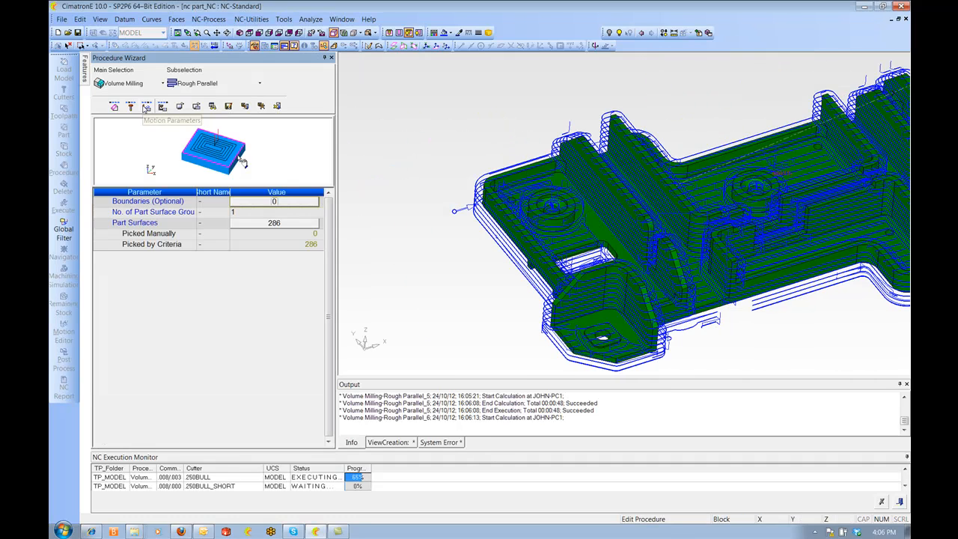
pyautogui.click(146, 107)
pyautogui.click(257, 267)
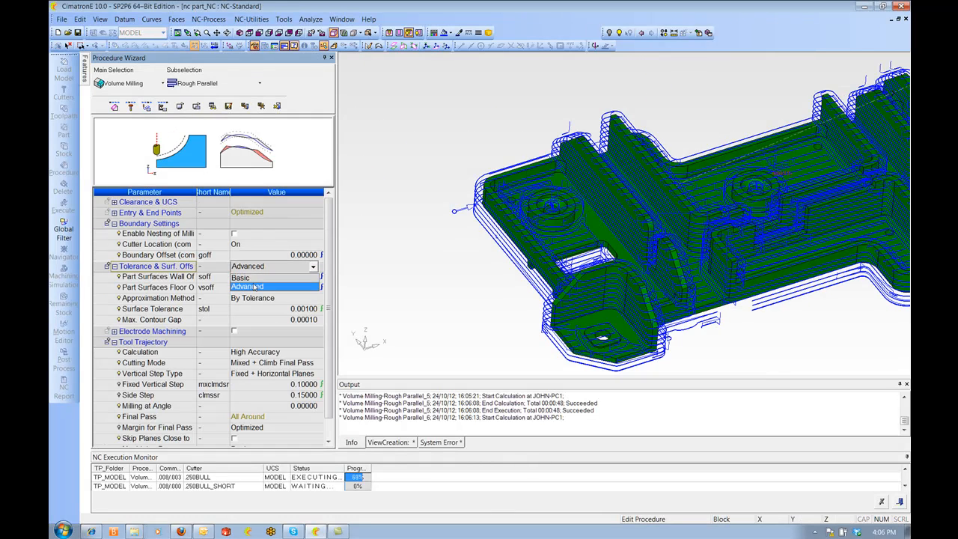
pyautogui.click(268, 278)
pyautogui.click(296, 277)
pyautogui.write('0')
pyautogui.press('Return')
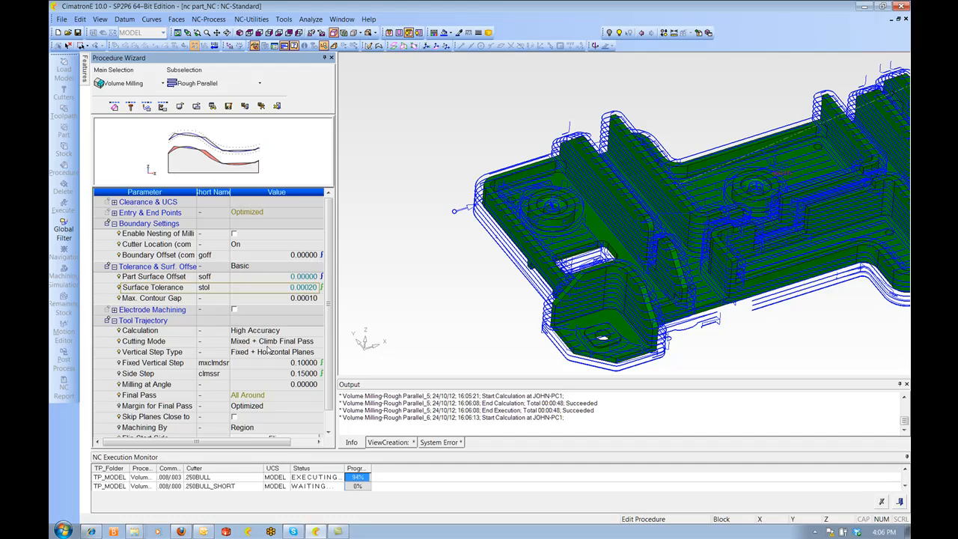
pyautogui.click(271, 352)
pyautogui.click(273, 390)
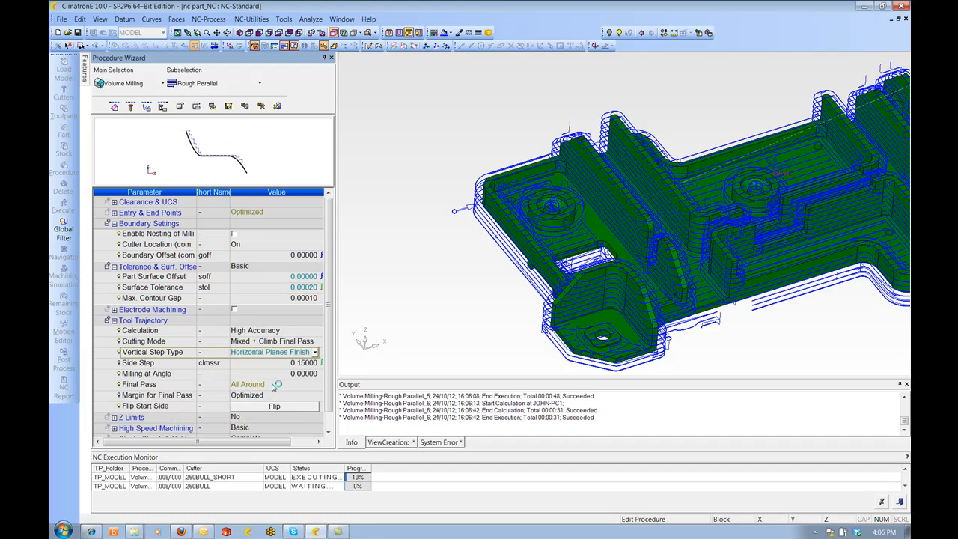
pyautogui.rightClick(379, 173)
pyautogui.click(416, 178)
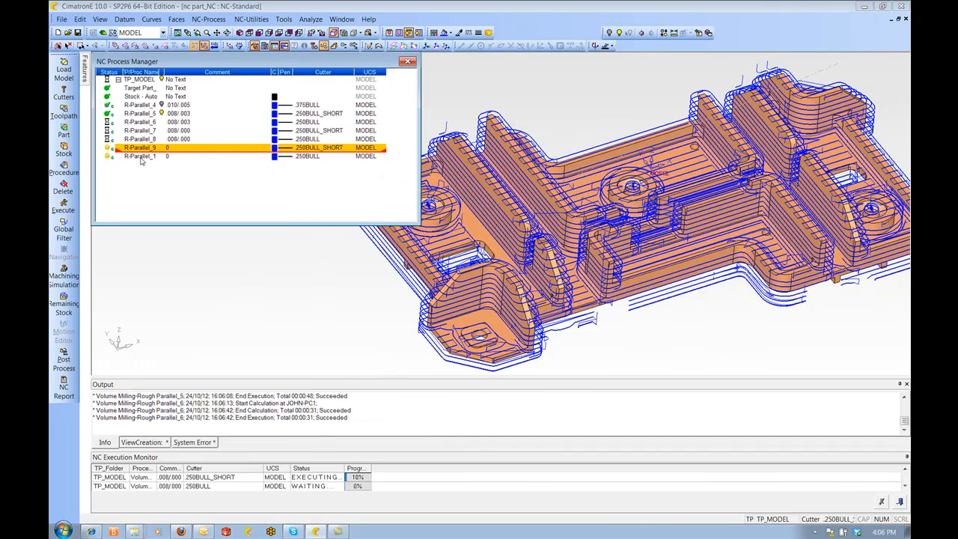
# Edit R-Parallel_10 with Basic surface offsets, part surface offset 0 and Horizontal Planes Finish vertical steps, then save and calculate
pyautogui.doubleClick(141, 158)
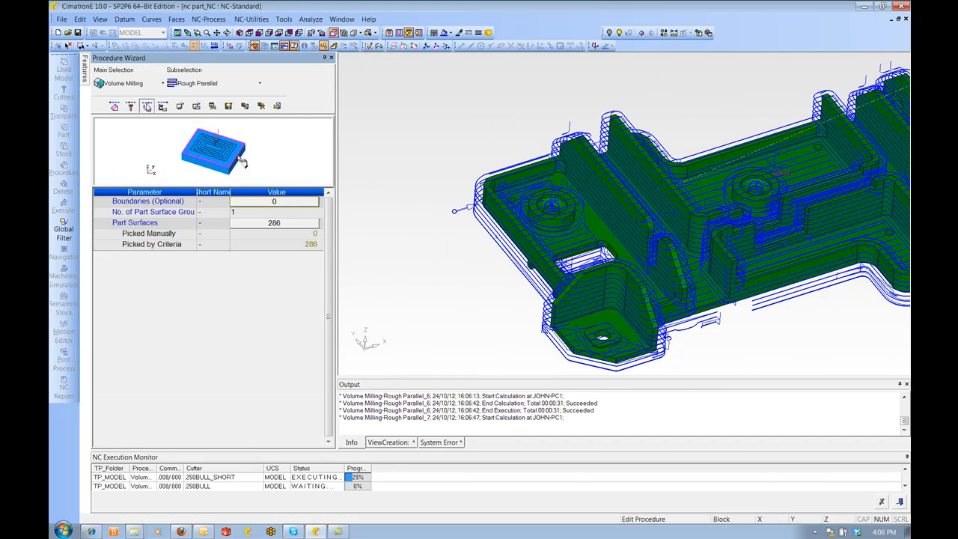
pyautogui.click(253, 267)
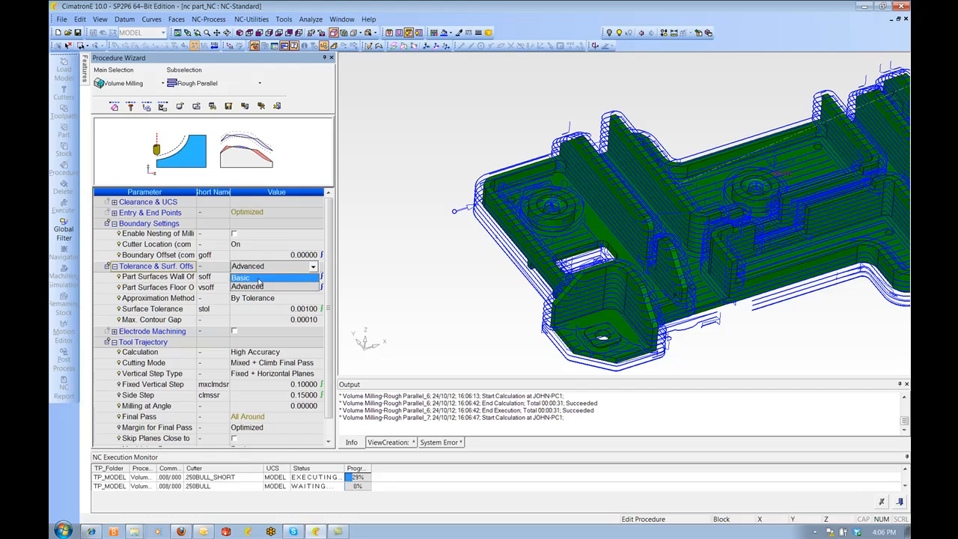
pyautogui.click(261, 277)
pyautogui.write('0')
pyautogui.press('Return')
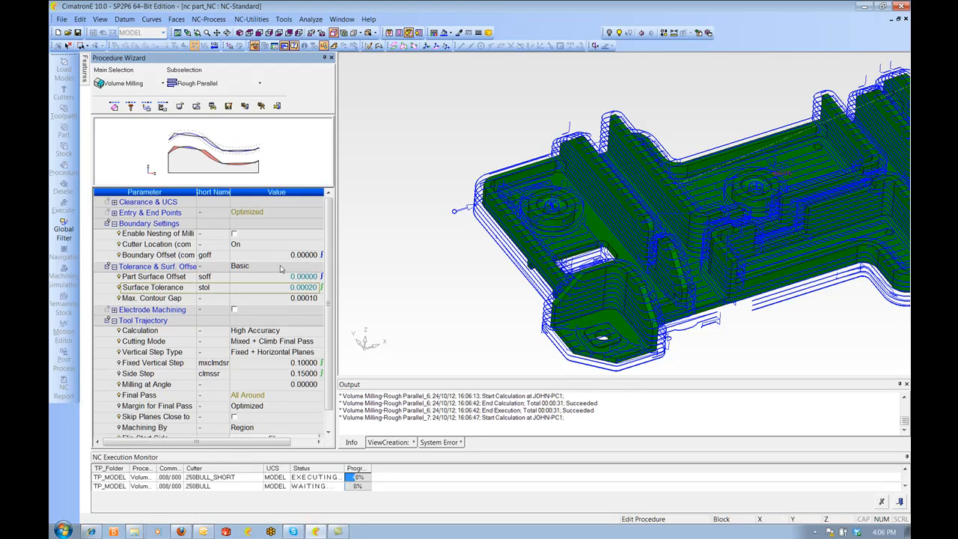
pyautogui.click(267, 353)
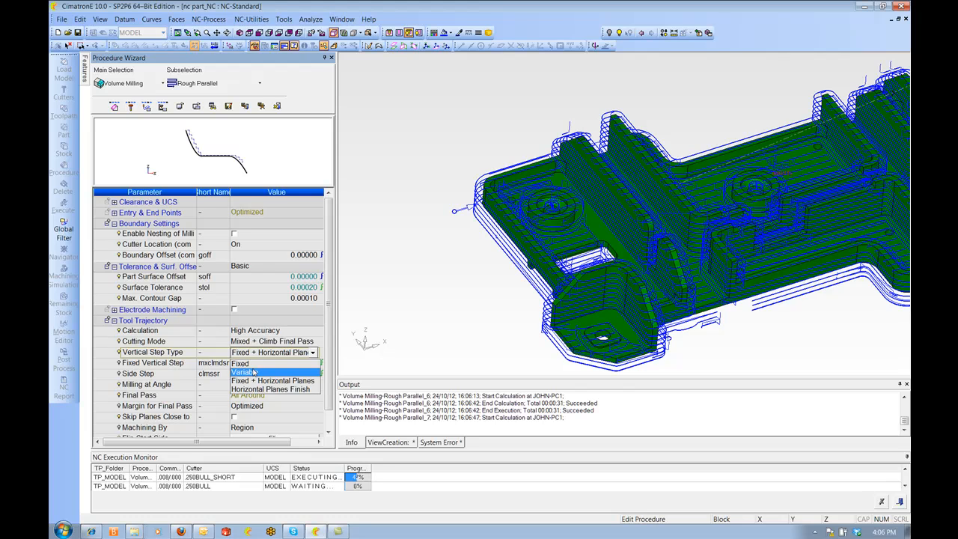
pyautogui.click(270, 389)
pyautogui.rightClick(393, 141)
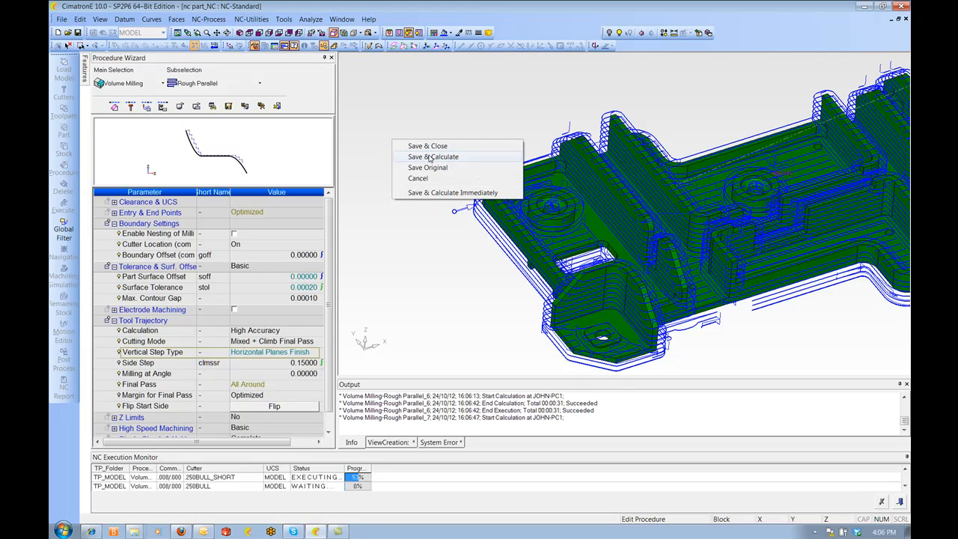
pyautogui.click(431, 156)
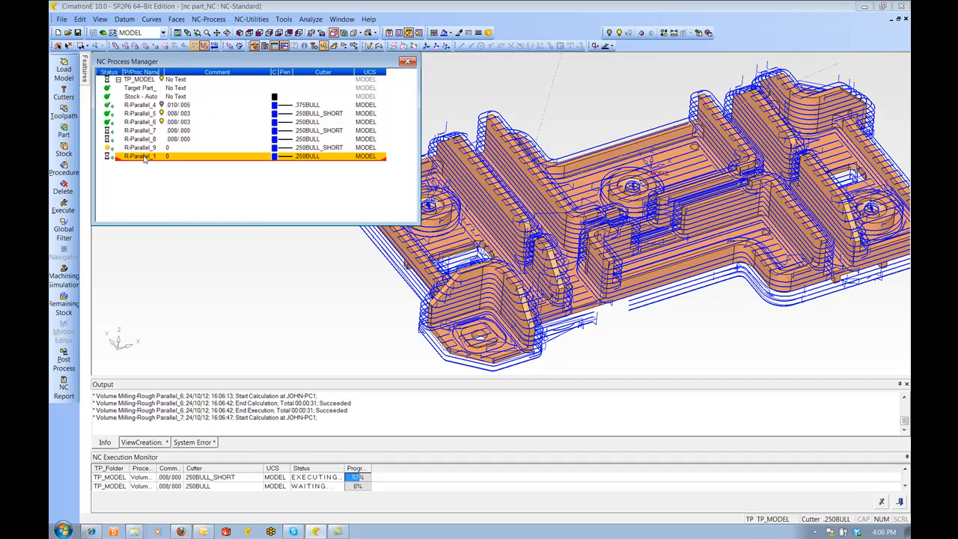
# Terminate the waiting and the running executions in the NC execution monitor
pyautogui.rightClick(148, 160)
pyautogui.click(121, 488)
pyautogui.rightClick(119, 488)
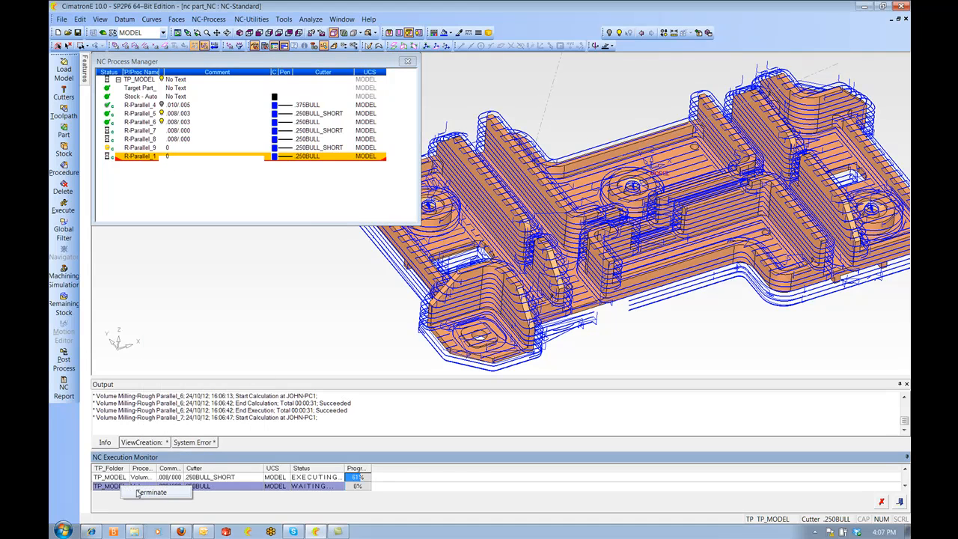
pyautogui.click(141, 494)
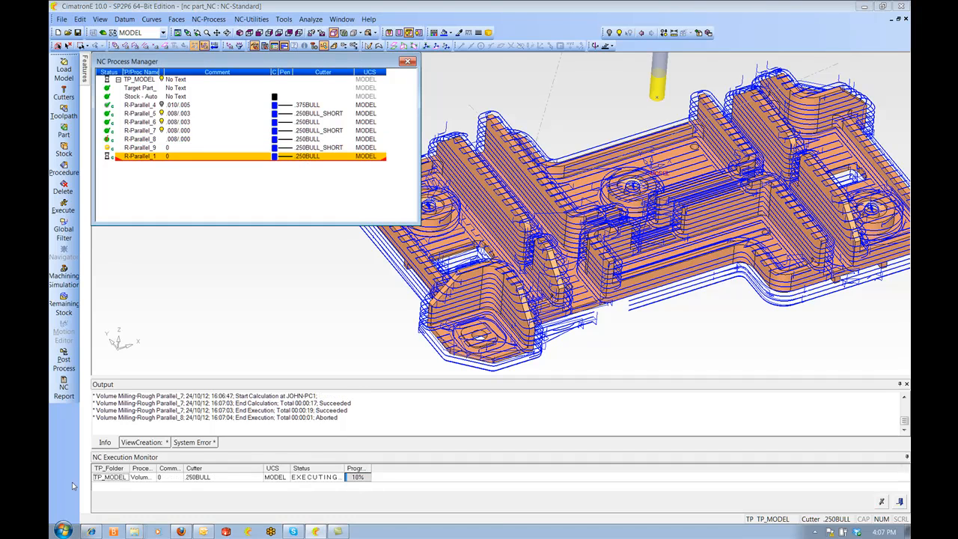
pyautogui.click(117, 478)
pyautogui.rightClick(125, 481)
pyautogui.click(142, 486)
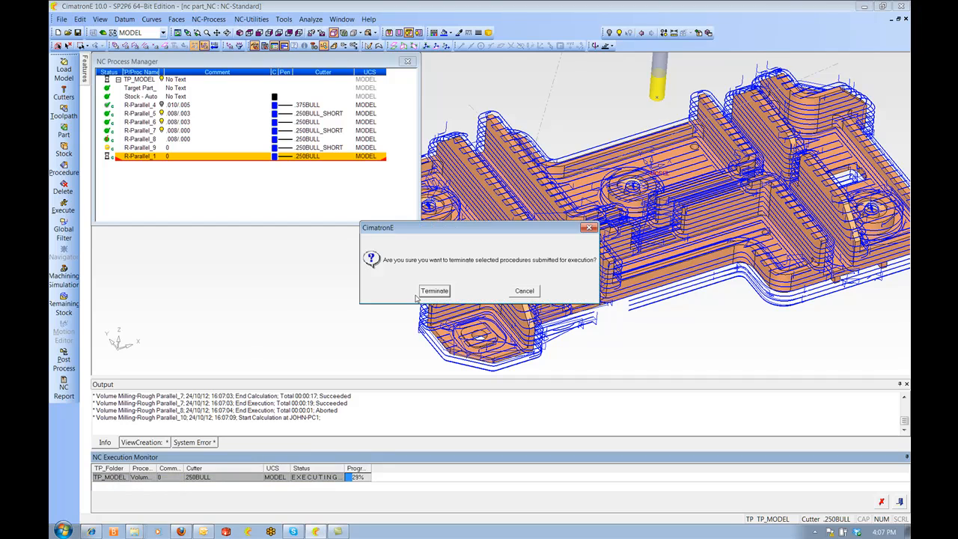
pyautogui.click(433, 291)
# Select R-Parallel_8 through R-Parallel_10 and execute them
pyautogui.click(138, 142)
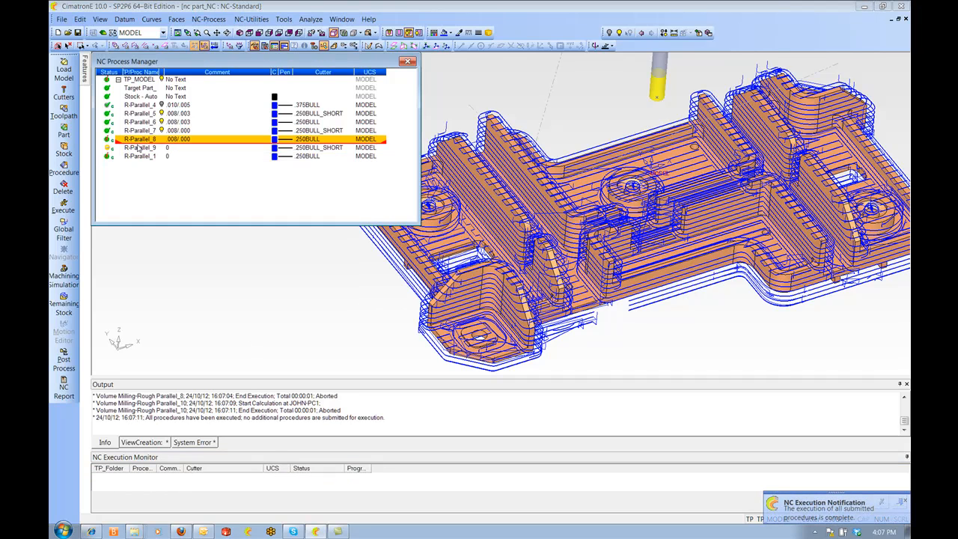
pyautogui.keyDown('shift'); pyautogui.click(142, 157); pyautogui.keyUp('shift')
pyautogui.rightClick(145, 158)
pyautogui.click(184, 318)
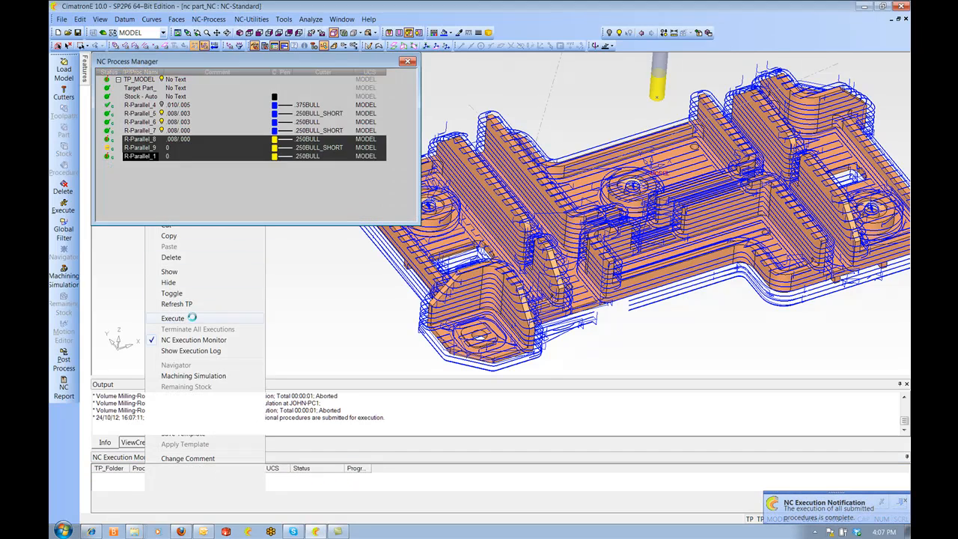
pyautogui.click(273, 192)
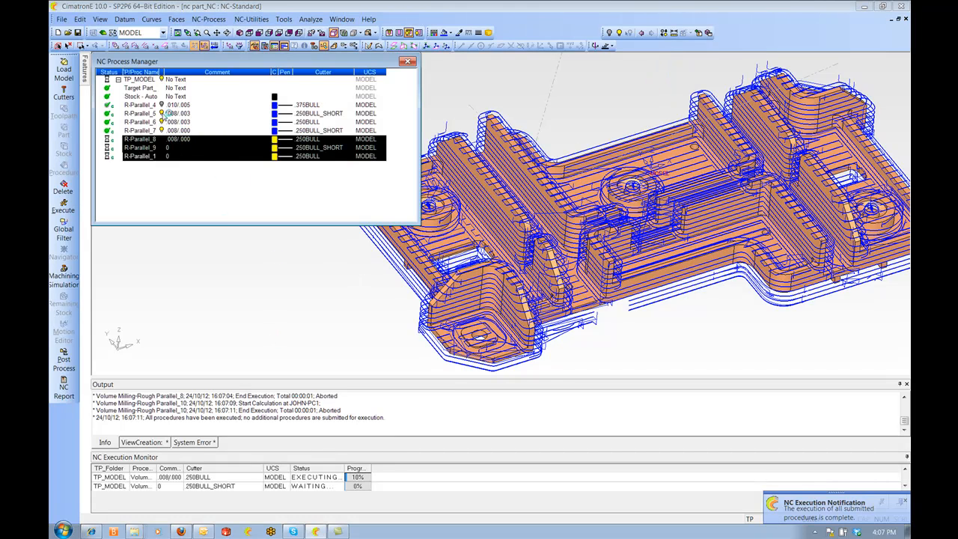
# Inspect the toolpaths of the roughing procedures one by one on the model
pyautogui.click(164, 122)
pyautogui.click(163, 131)
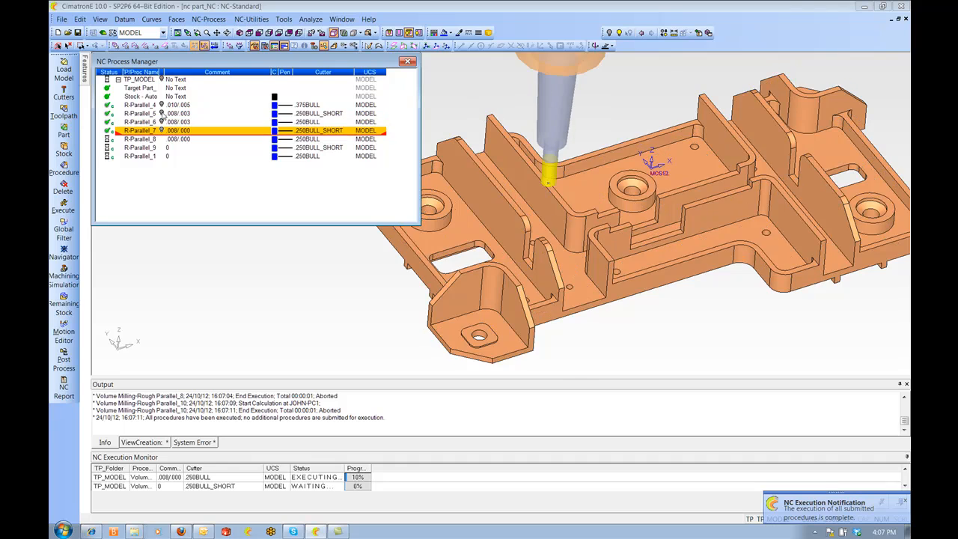
pyautogui.click(161, 108)
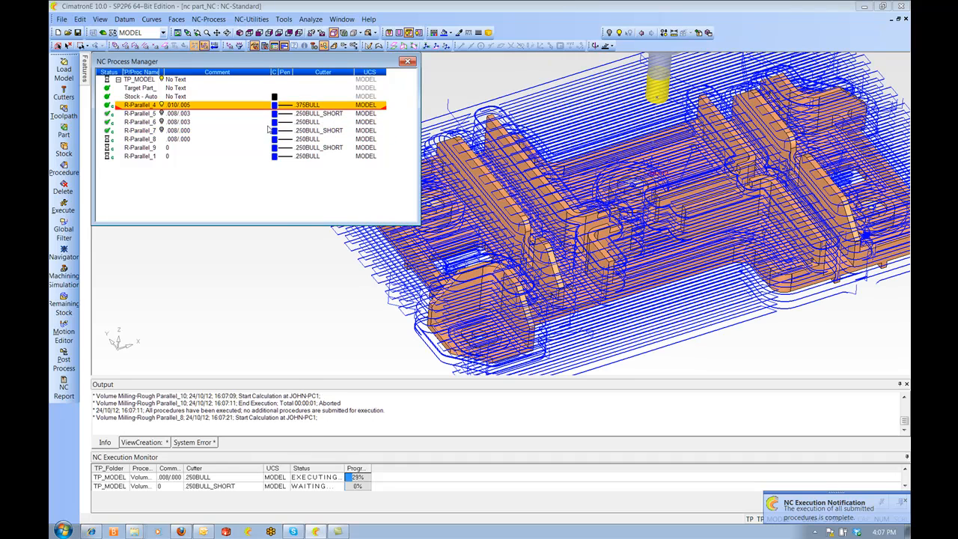
pyautogui.click(164, 113)
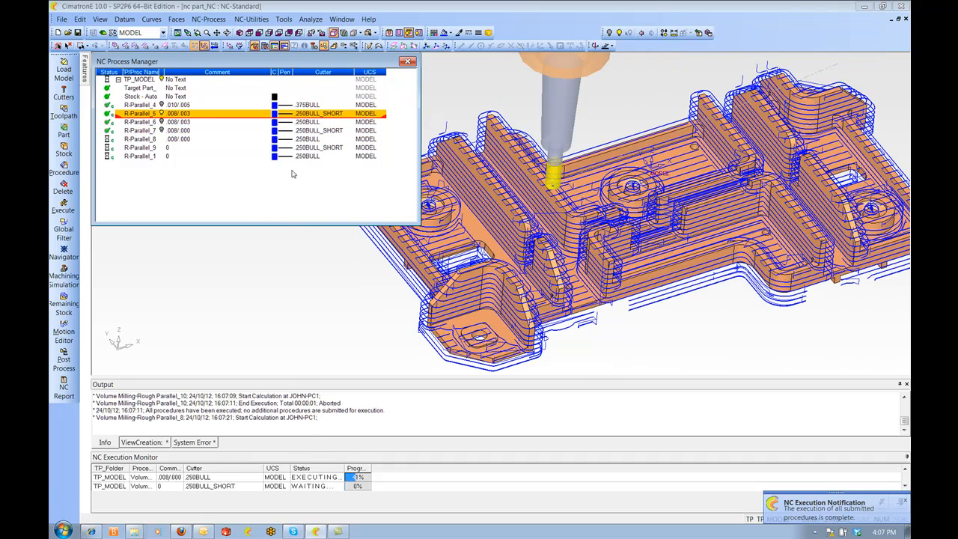
pyautogui.keyDown('ctrl'); pyautogui.moveTo(572, 224); pyautogui.dragTo(632, 209); pyautogui.keyUp('ctrl')
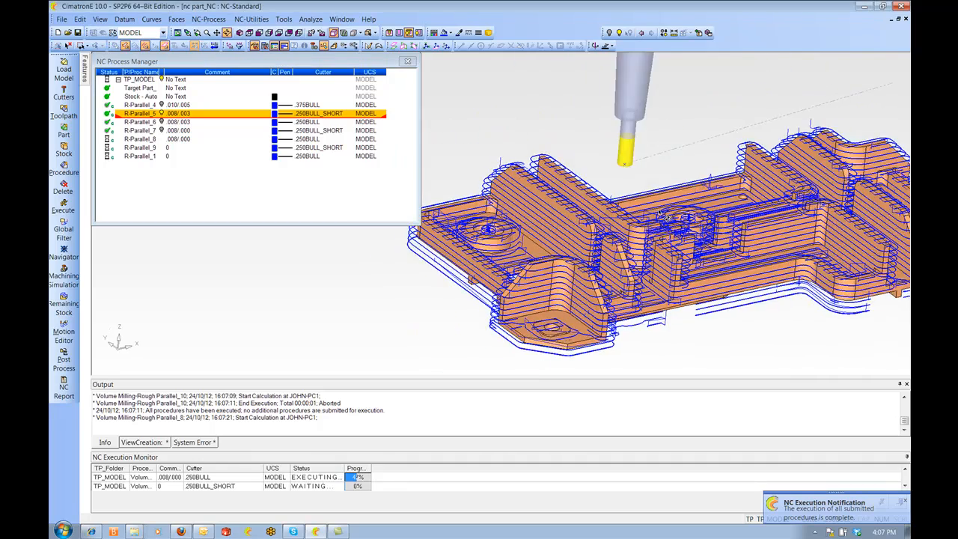
pyautogui.keyDown('ctrl'); pyautogui.moveTo(635, 225); pyautogui.dragTo(644, 196, button='right'); pyautogui.keyUp('ctrl')
pyautogui.moveTo(644, 196)
pyautogui.keyDown('ctrl'); pyautogui.mouseDown()
pyautogui.moveTo(645, 219)
pyautogui.moveTo(627, 251)
pyautogui.moveTo(614, 242)
pyautogui.moveTo(636, 202)
pyautogui.mouseUp(); pyautogui.keyUp('ctrl')
pyautogui.keyDown('ctrl'); pyautogui.moveTo(637, 202); pyautogui.dragTo(509, 262, button='middle'); pyautogui.keyUp('ctrl')
pyautogui.keyDown('ctrl'); pyautogui.moveTo(509, 262); pyautogui.dragTo(512, 235); pyautogui.keyUp('ctrl')
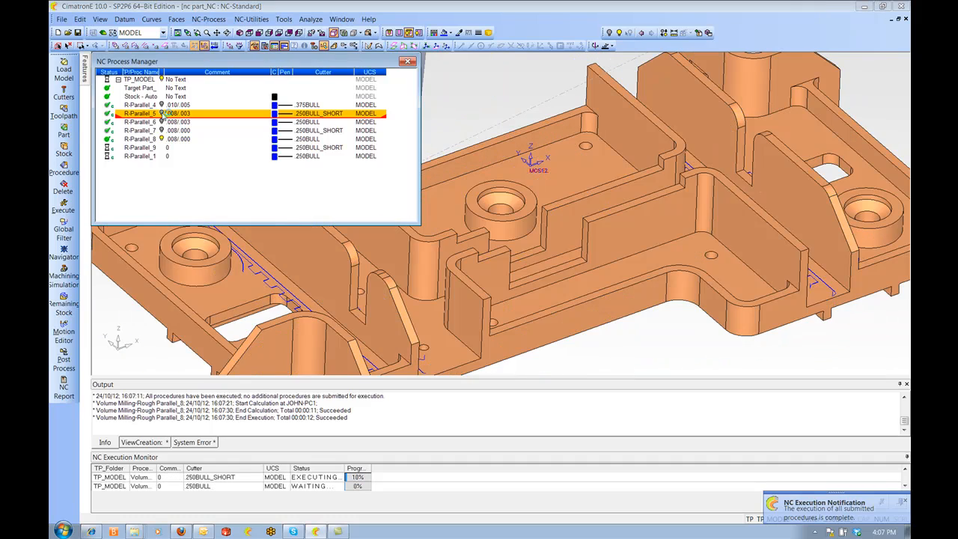
# Set the display pen colour of R-Parallel_6 to red
pyautogui.click(161, 140)
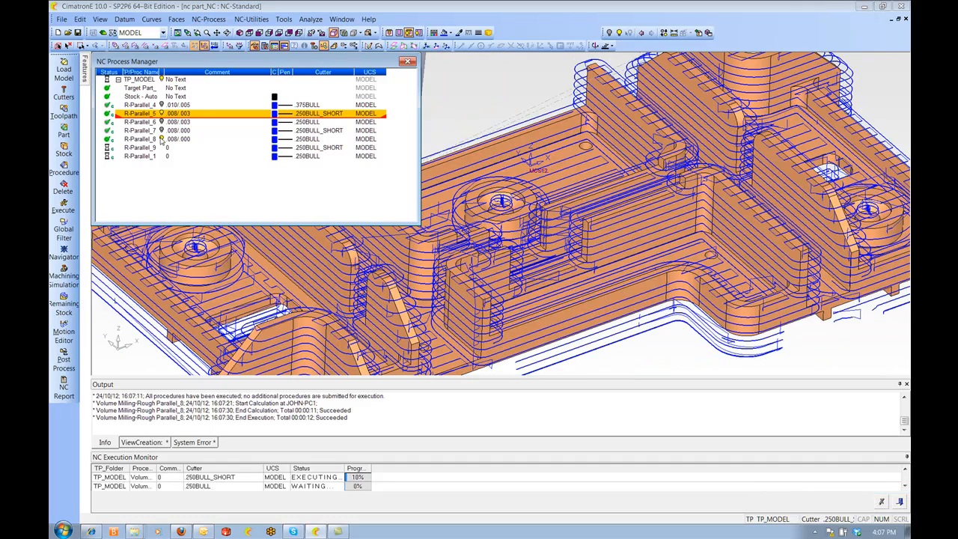
pyautogui.click(161, 140)
pyautogui.scroll(6, 648, 207)
pyautogui.scroll(5, 647, 208)
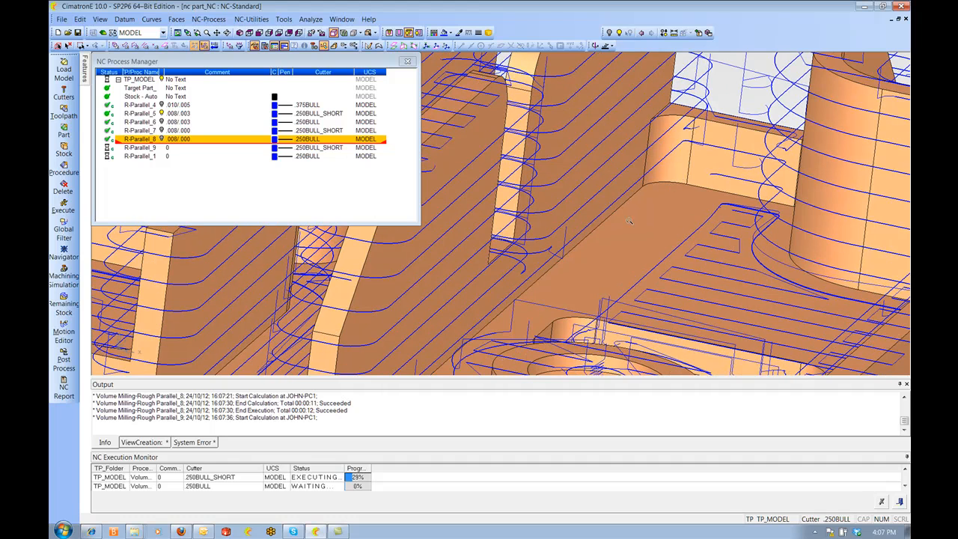
pyautogui.click(162, 122)
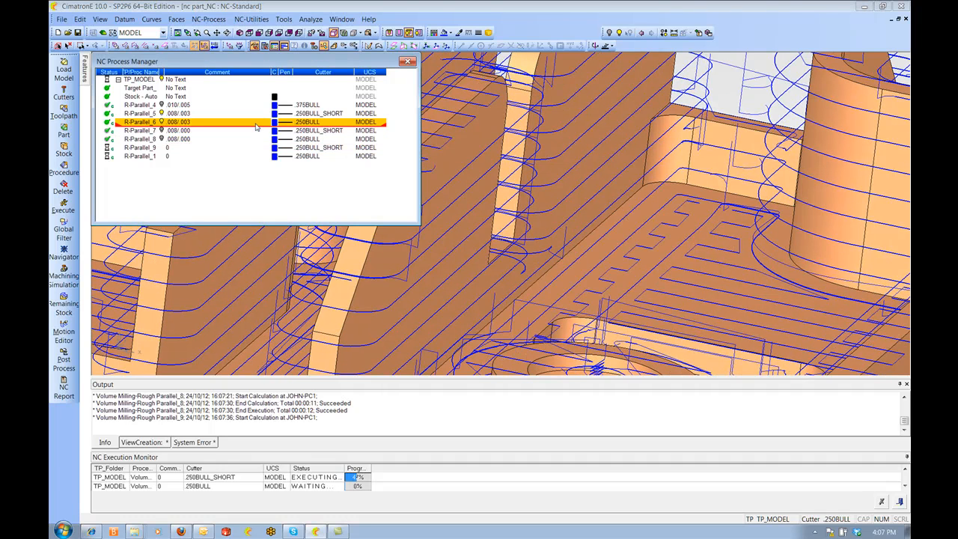
pyautogui.click(275, 125)
pyautogui.click(280, 133)
# Compare the roughing and finishing toolpaths around the part's pockets and bosses
pyautogui.moveTo(666, 218); pyautogui.dragTo(772, 229, button='middle')
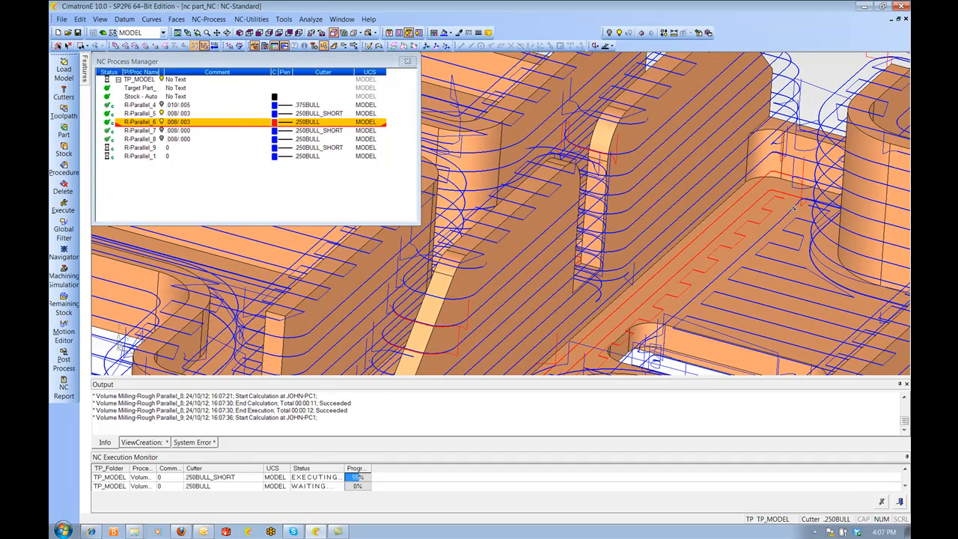
pyautogui.scroll(-3, 802, 224)
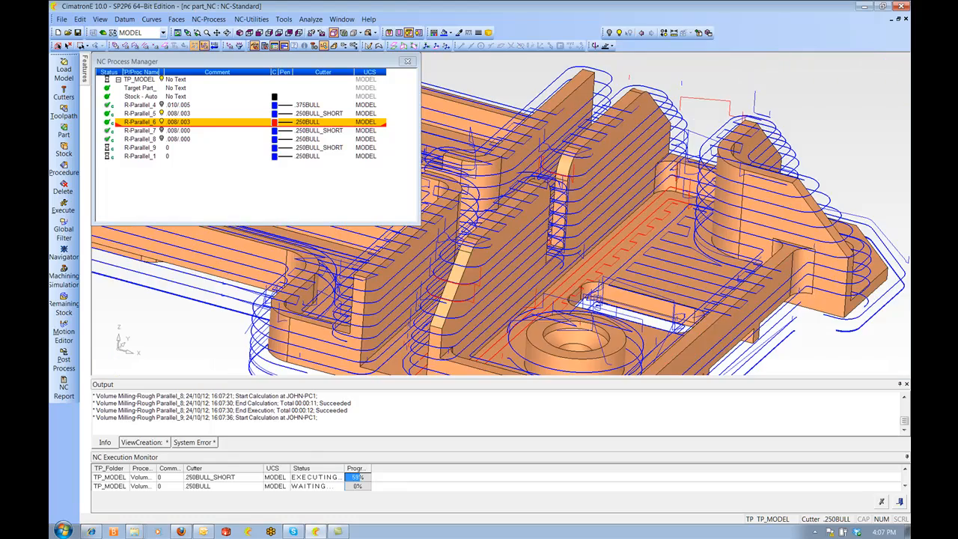
pyautogui.moveTo(597, 305); pyautogui.dragTo(708, 288, button='middle')
pyautogui.moveTo(635, 231); pyautogui.dragTo(523, 189, button='middle')
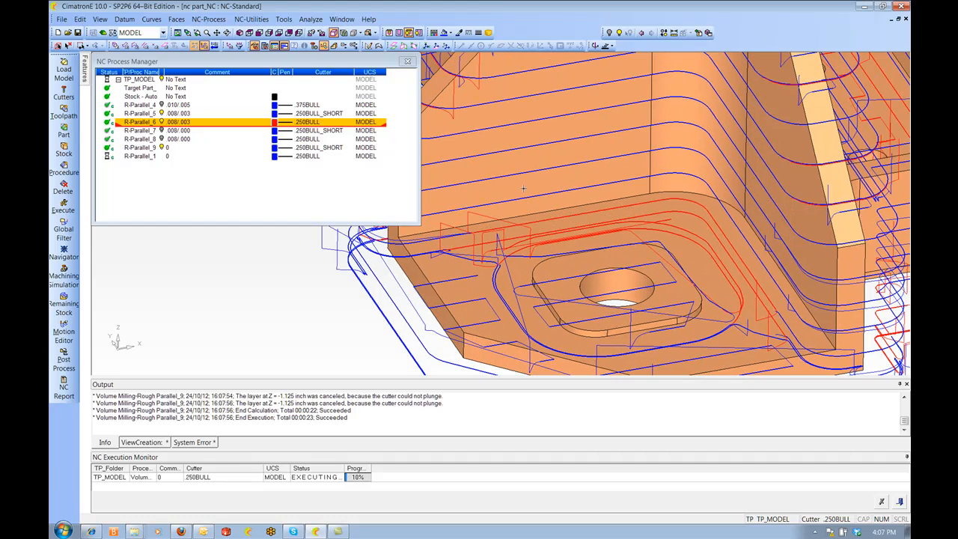
pyautogui.click(142, 113)
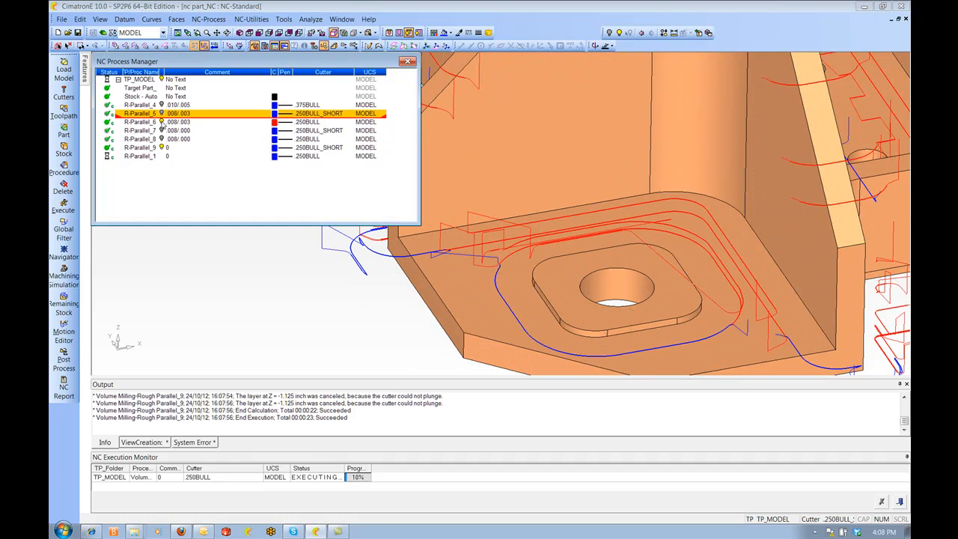
pyautogui.click(161, 122)
pyautogui.click(161, 140)
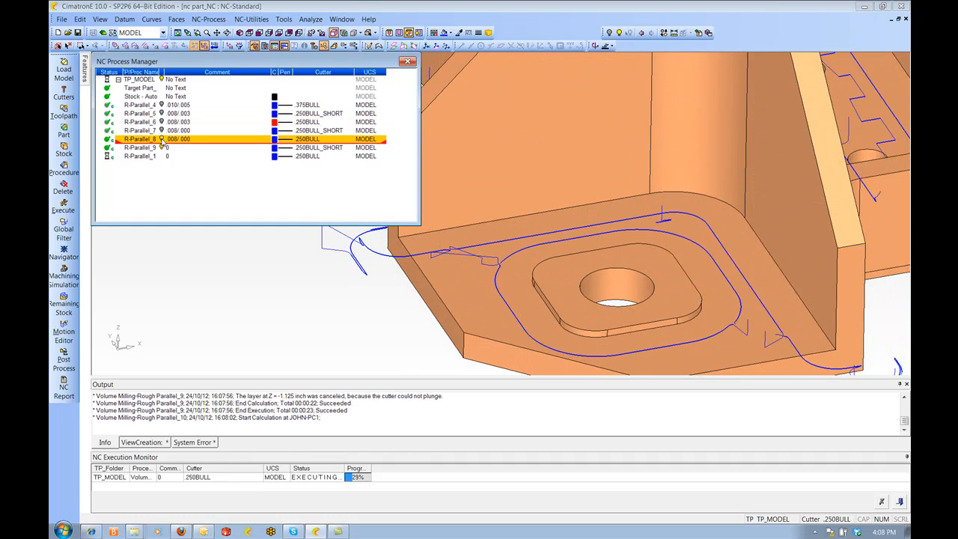
pyautogui.click(163, 148)
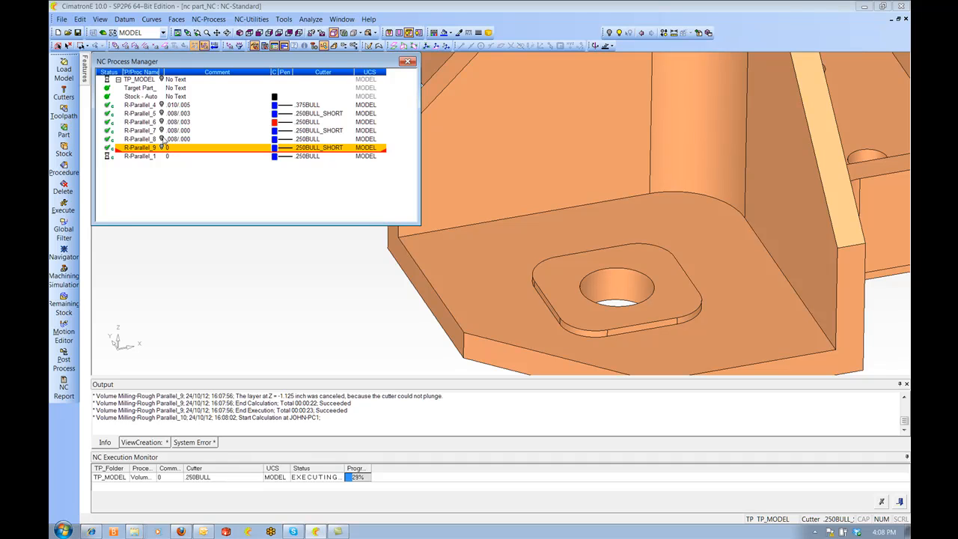
pyautogui.click(162, 131)
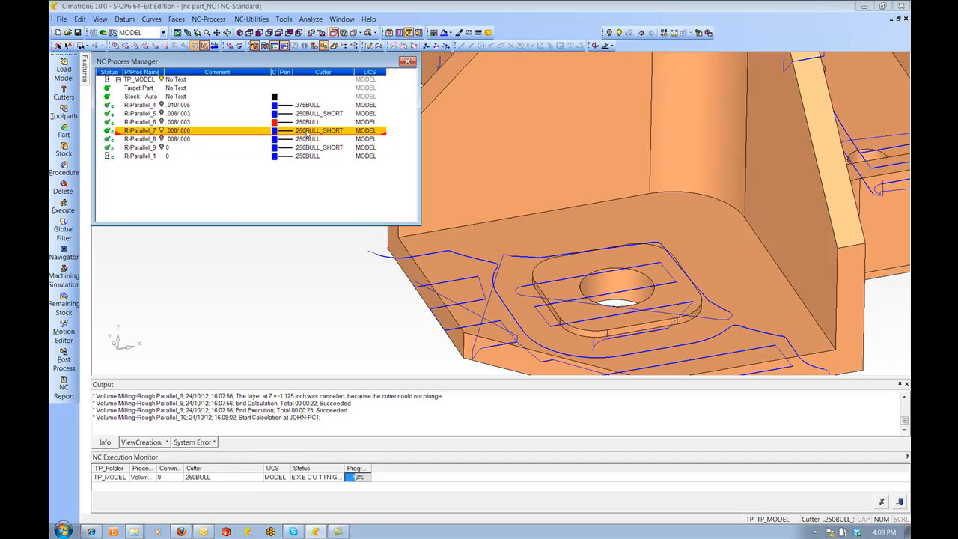
pyautogui.keyDown('ctrl'); pyautogui.moveTo(529, 132); pyautogui.dragTo(479, 101, button='right'); pyautogui.keyUp('ctrl')
pyautogui.keyDown('ctrl'); pyautogui.moveTo(480, 101); pyautogui.dragTo(442, 179, button='middle'); pyautogui.keyUp('ctrl')
pyautogui.keyDown('ctrl'); pyautogui.moveTo(442, 180); pyautogui.dragTo(456, 209); pyautogui.keyUp('ctrl')
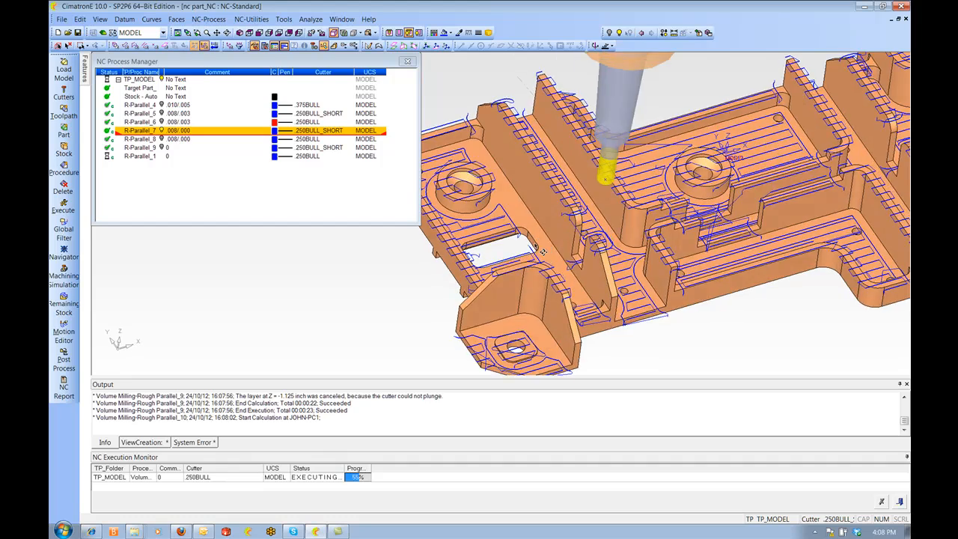
# Set the display pen colour of R-Parallel_8 to red
pyautogui.keyDown('ctrl'); pyautogui.moveTo(456, 210); pyautogui.dragTo(397, 145, button='right'); pyautogui.keyUp('ctrl')
pyautogui.keyDown('ctrl'); pyautogui.moveTo(397, 145); pyautogui.dragTo(491, 165, button='middle'); pyautogui.keyUp('ctrl')
pyautogui.keyDown('ctrl'); pyautogui.moveTo(529, 161); pyautogui.dragTo(552, 170); pyautogui.keyUp('ctrl')
pyautogui.keyDown('ctrl'); pyautogui.moveTo(659, 172); pyautogui.dragTo(553, 167, button='middle'); pyautogui.keyUp('ctrl')
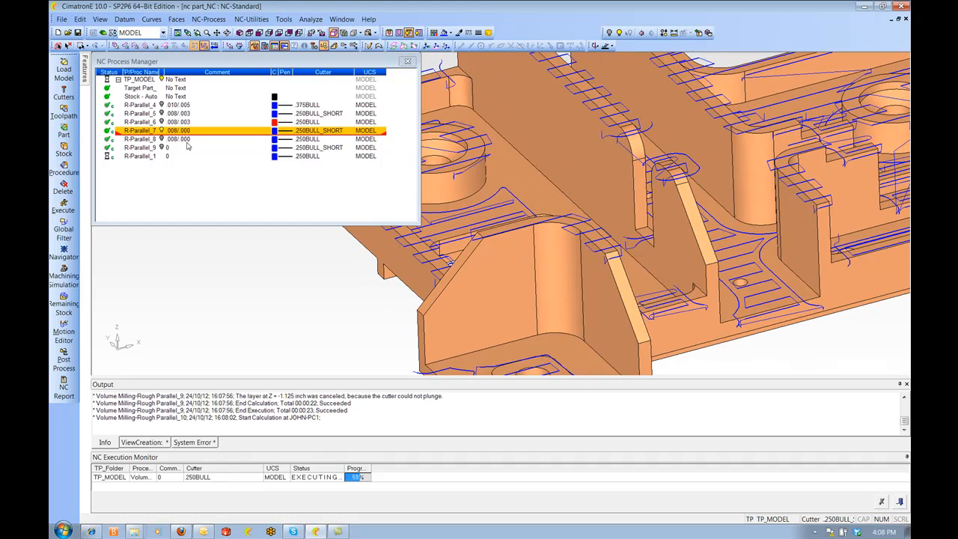
pyautogui.click(164, 140)
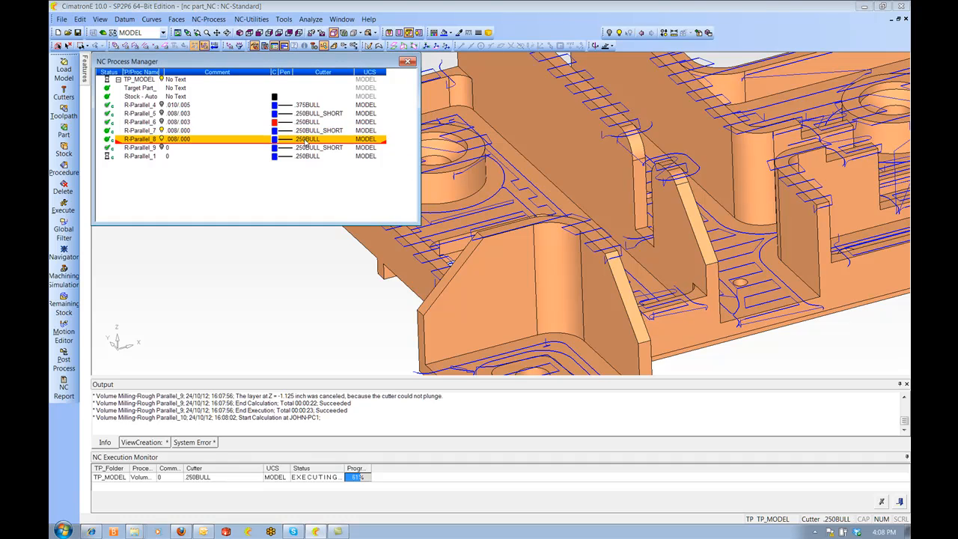
pyautogui.click(276, 140)
pyautogui.click(285, 155)
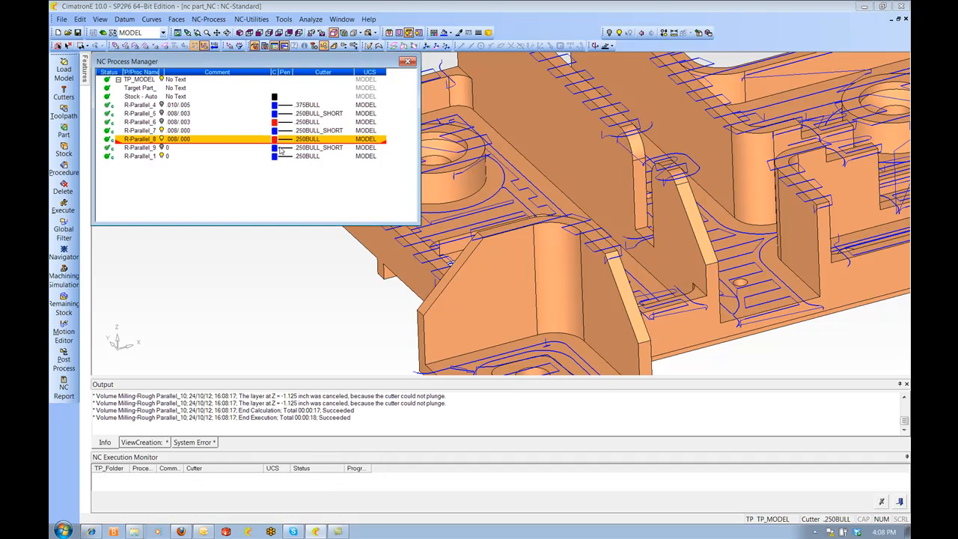
# Inspect the R-Parallel_8 toolpath against the other roughing toolpaths around the part's pockets
pyautogui.keyDown('ctrl'); pyautogui.moveTo(454, 262); pyautogui.dragTo(517, 187, button='right'); pyautogui.keyUp('ctrl')
pyautogui.keyDown('ctrl'); pyautogui.moveTo(749, 203); pyautogui.dragTo(629, 208, button='middle'); pyautogui.keyUp('ctrl')
pyautogui.keyDown('ctrl'); pyautogui.moveTo(703, 217); pyautogui.dragTo(681, 198); pyautogui.keyUp('ctrl')
pyautogui.keyDown('ctrl'); pyautogui.moveTo(680, 198); pyautogui.dragTo(685, 232, button='right'); pyautogui.keyUp('ctrl')
pyautogui.keyDown('ctrl'); pyautogui.moveTo(749, 217); pyautogui.dragTo(479, 239, button='middle'); pyautogui.keyUp('ctrl')
pyautogui.keyDown('ctrl'); pyautogui.moveTo(539, 217); pyautogui.dragTo(543, 255, button='right'); pyautogui.keyUp('ctrl')
pyautogui.keyDown('ctrl'); pyautogui.moveTo(554, 240); pyautogui.dragTo(682, 150); pyautogui.keyUp('ctrl')
pyautogui.keyDown('ctrl'); pyautogui.moveTo(889, 99); pyautogui.dragTo(786, 182); pyautogui.keyUp('ctrl')
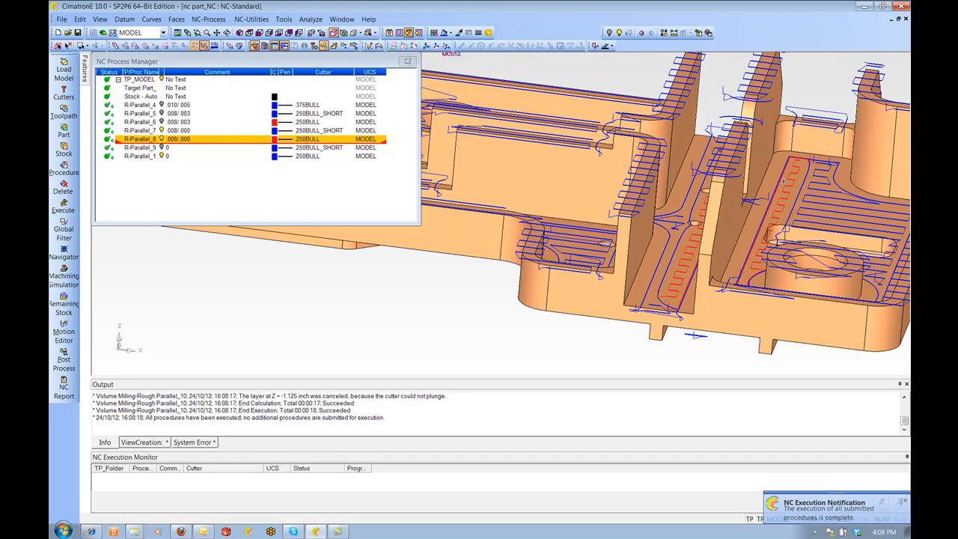
pyautogui.keyDown('ctrl'); pyautogui.moveTo(784, 179); pyautogui.dragTo(725, 182); pyautogui.keyUp('ctrl')
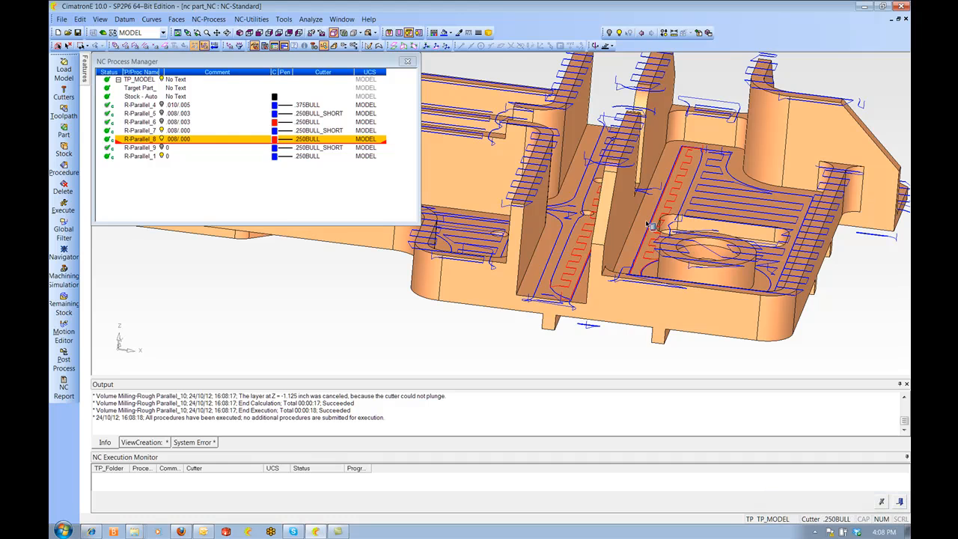
# Toggle the toolpath display of R-Parallel_7, R-Parallel_8, R-Parallel_9 and R-Parallel_1 one at a time to compare them
pyautogui.click(162, 131)
pyautogui.click(161, 139)
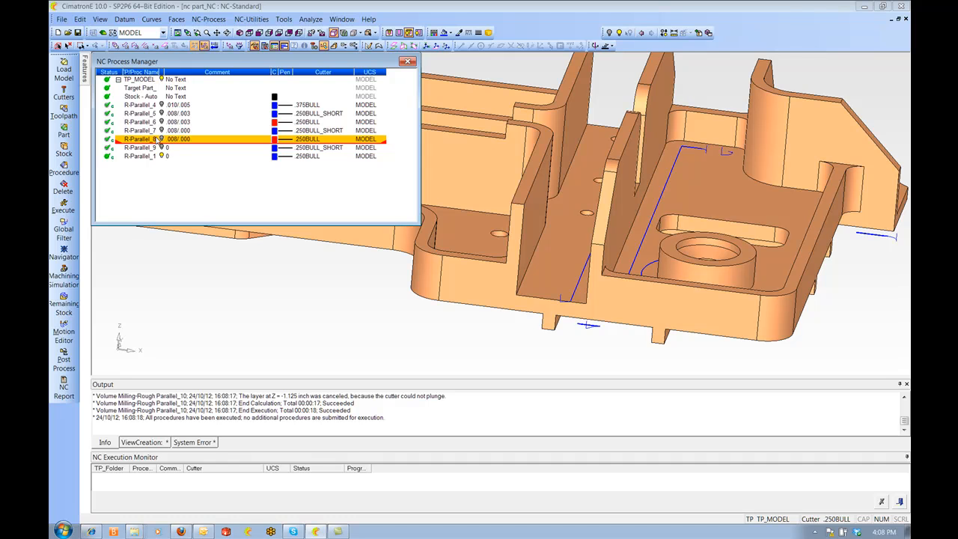
pyautogui.click(162, 147)
pyautogui.keyDown('ctrl'); pyautogui.moveTo(592, 186); pyautogui.dragTo(687, 203, button='middle'); pyautogui.keyUp('ctrl')
pyautogui.click(161, 139)
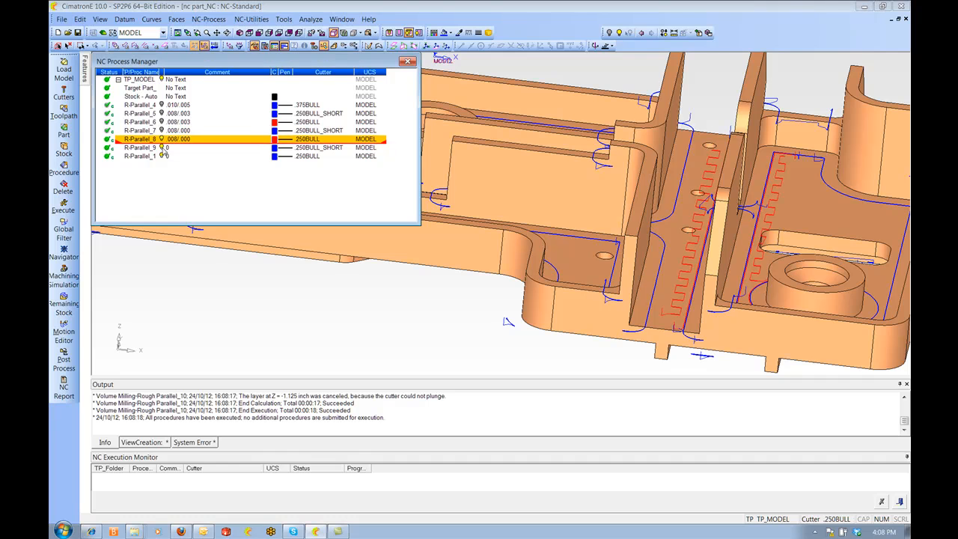
pyautogui.click(162, 148)
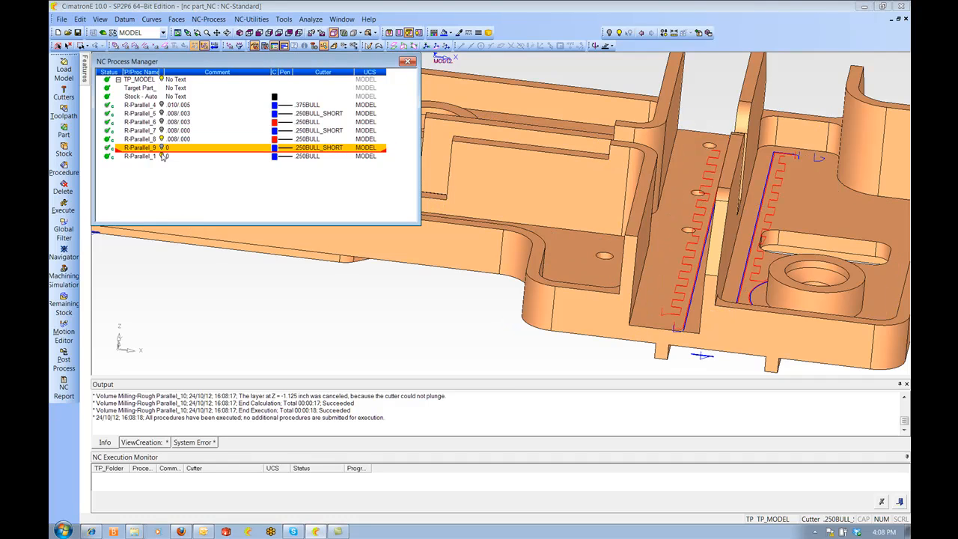
pyautogui.click(163, 156)
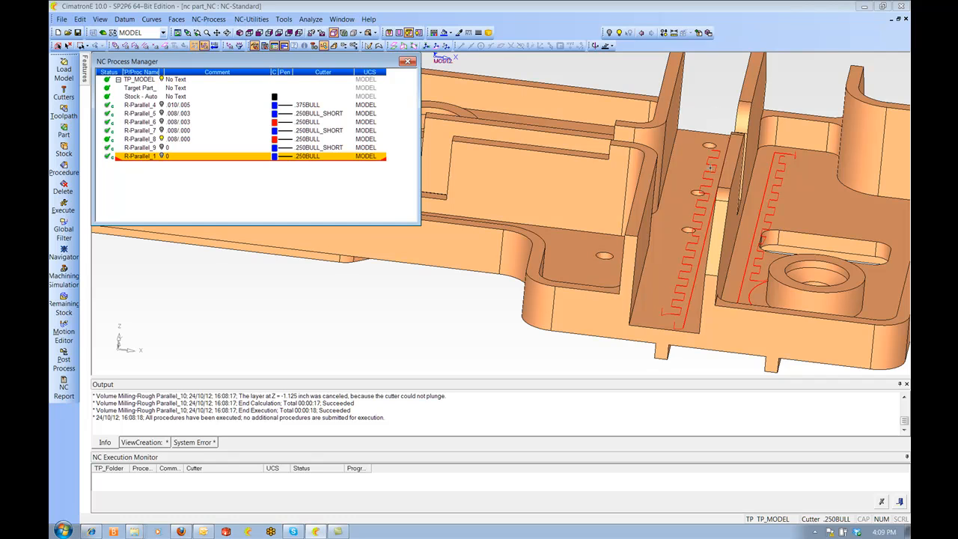
pyautogui.click(164, 144)
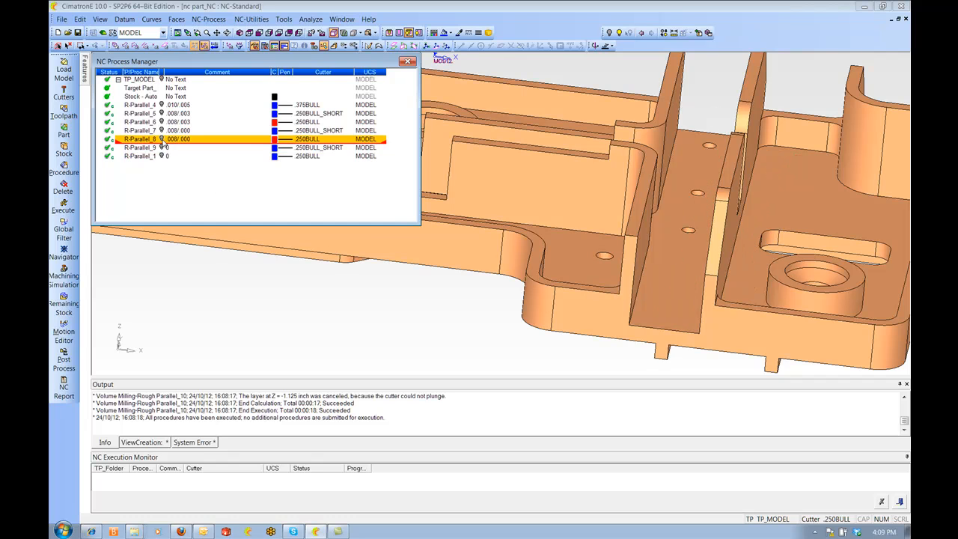
# Examine the R-Parallel_9 toolpath around the whole part, then hide its display
pyautogui.scroll(-4, 633, 176)
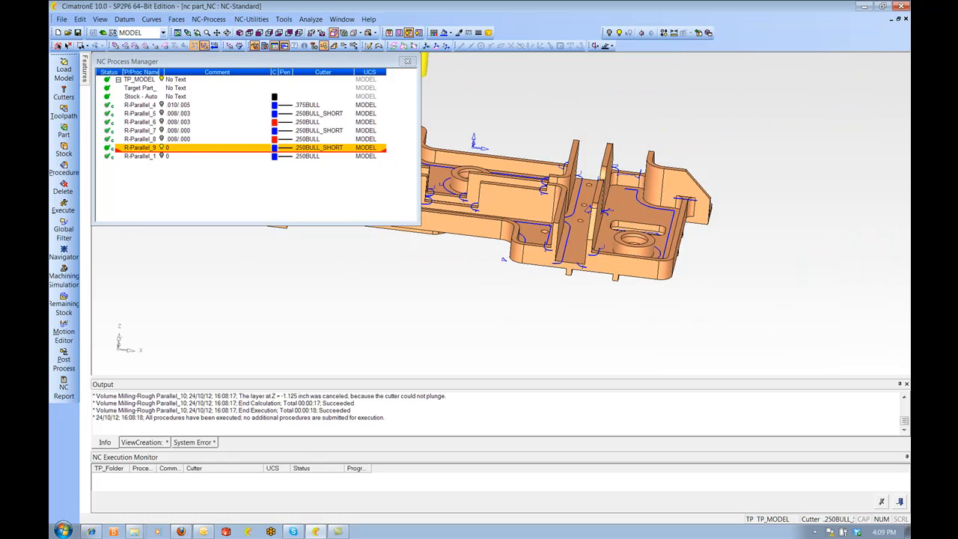
pyautogui.keyDown('ctrl'); pyautogui.moveTo(633, 176); pyautogui.dragTo(633, 206); pyautogui.keyUp('ctrl')
pyautogui.scroll(3, 634, 205)
pyautogui.keyDown('ctrl'); pyautogui.moveTo(734, 183); pyautogui.dragTo(634, 212, button='middle'); pyautogui.keyUp('ctrl')
pyautogui.keyDown('ctrl'); pyautogui.moveTo(633, 211); pyautogui.dragTo(676, 245); pyautogui.keyUp('ctrl')
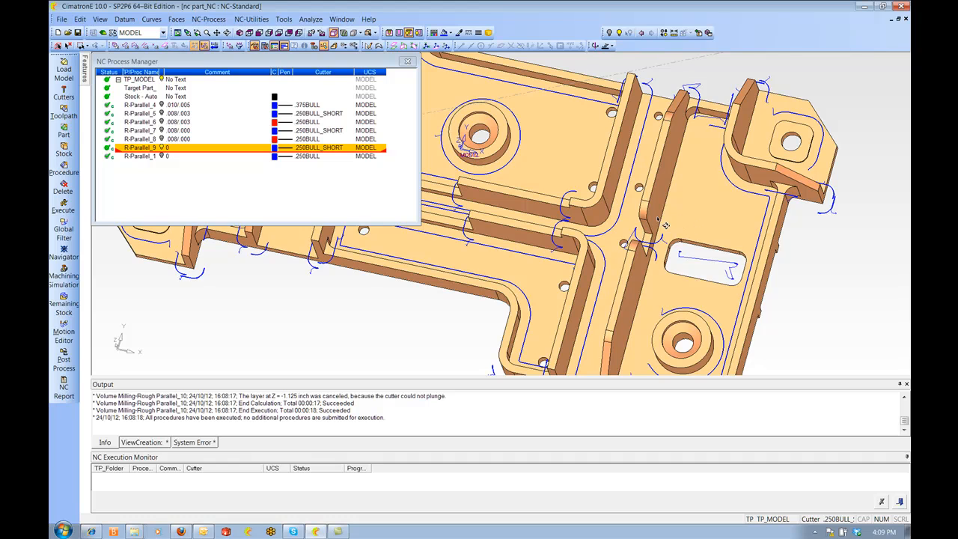
pyautogui.keyDown('ctrl'); pyautogui.moveTo(569, 253); pyautogui.dragTo(659, 194); pyautogui.keyUp('ctrl')
pyautogui.keyDown('ctrl'); pyautogui.moveTo(604, 202); pyautogui.dragTo(728, 185, button='middle'); pyautogui.keyUp('ctrl')
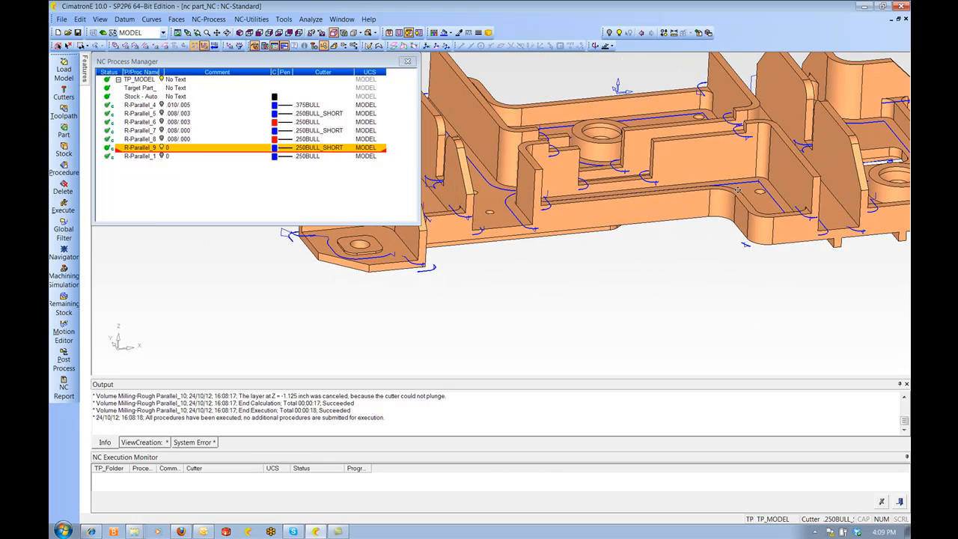
pyautogui.keyDown('ctrl'); pyautogui.moveTo(551, 250); pyautogui.dragTo(621, 243, button='middle'); pyautogui.keyUp('ctrl')
pyautogui.keyDown('ctrl'); pyautogui.moveTo(568, 221); pyautogui.dragTo(596, 253); pyautogui.keyUp('ctrl')
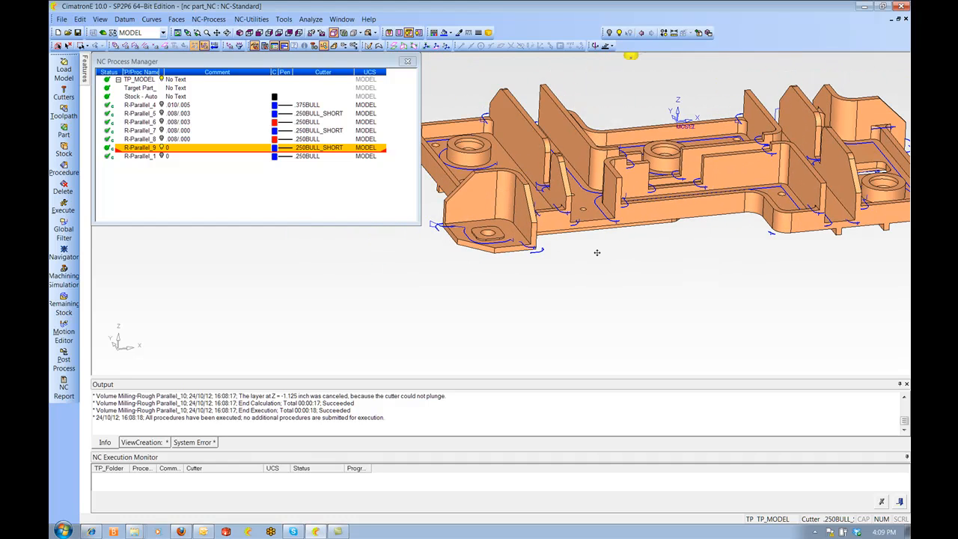
pyautogui.click(162, 147)
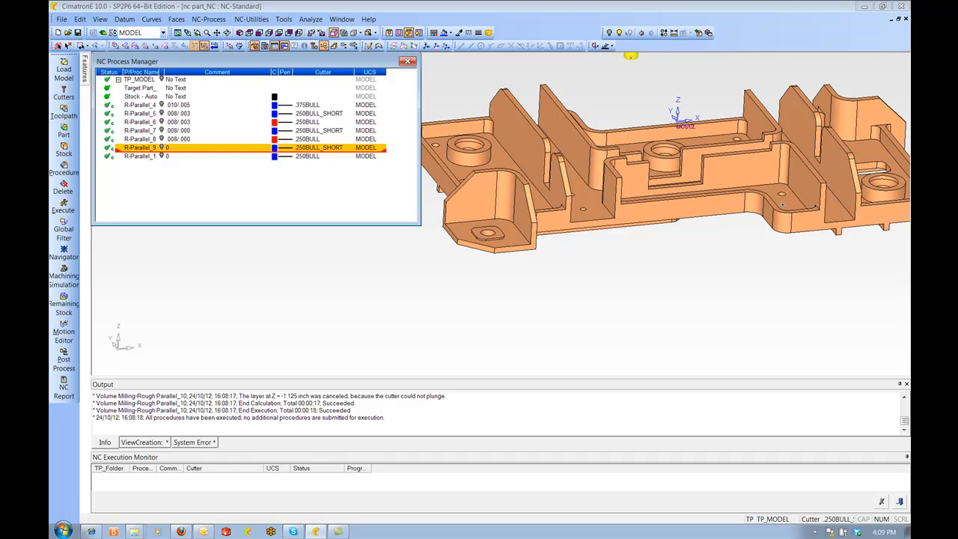
pyautogui.keyDown('ctrl'); pyautogui.moveTo(781, 205); pyautogui.dragTo(781, 219); pyautogui.keyUp('ctrl')
pyautogui.keyDown('ctrl'); pyautogui.moveTo(649, 228); pyautogui.dragTo(802, 245); pyautogui.keyUp('ctrl')
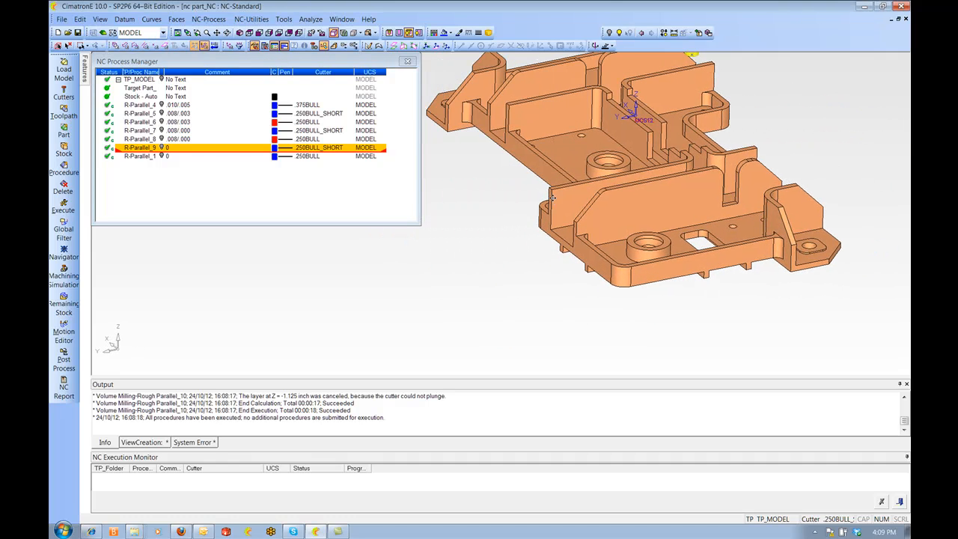
pyautogui.keyDown('ctrl'); pyautogui.moveTo(543, 123); pyautogui.dragTo(636, 192); pyautogui.keyUp('ctrl')
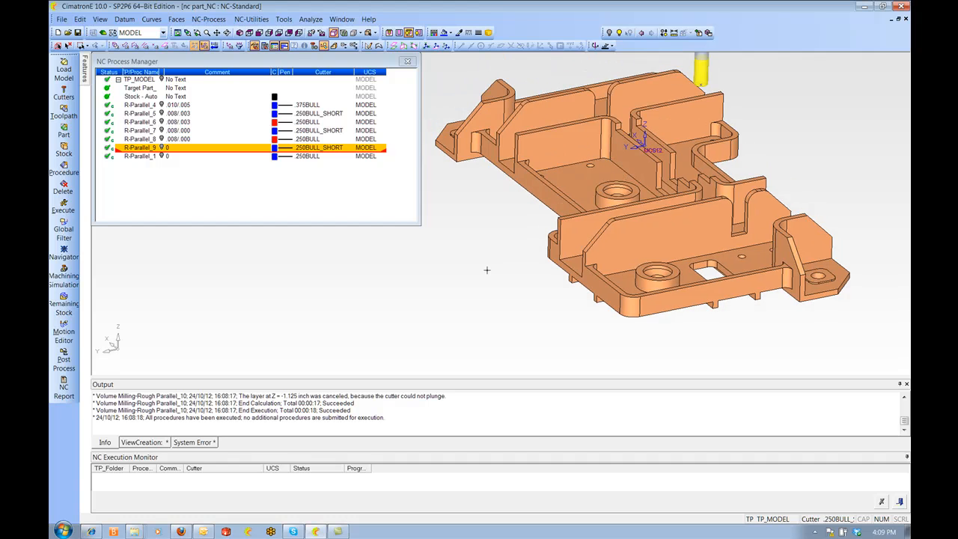
# Start a Composite curve using the One by One Projected selection mode
pyautogui.press('c')
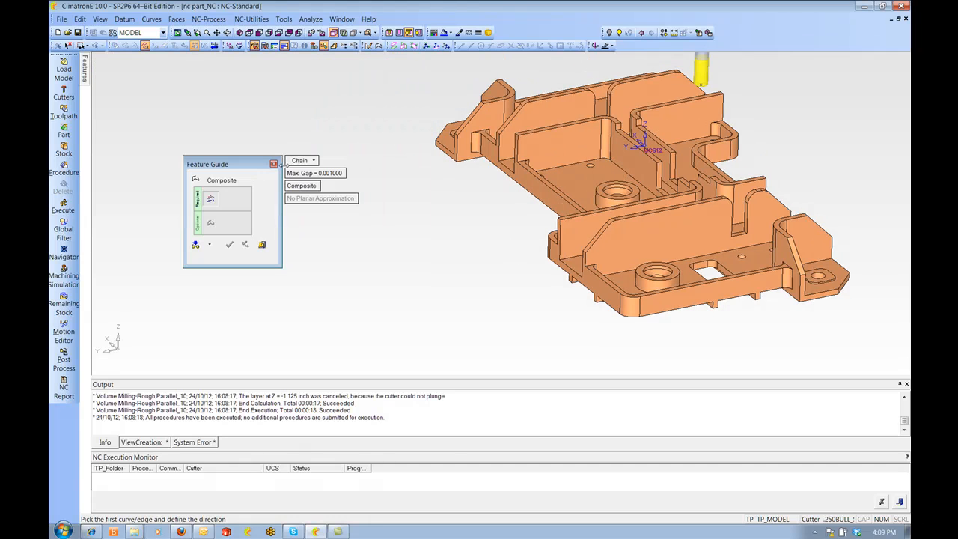
pyautogui.click(296, 163)
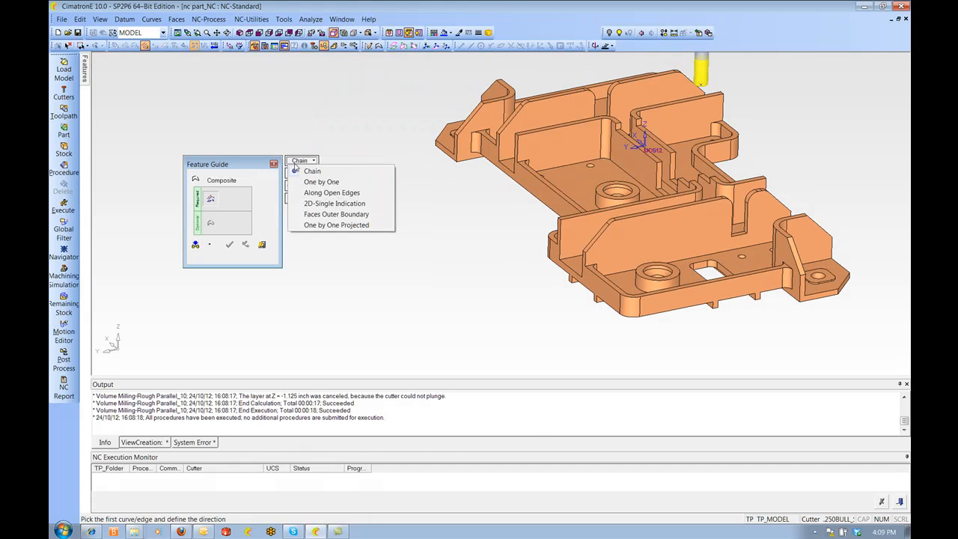
pyautogui.click(324, 225)
pyautogui.scroll(5, 588, 227)
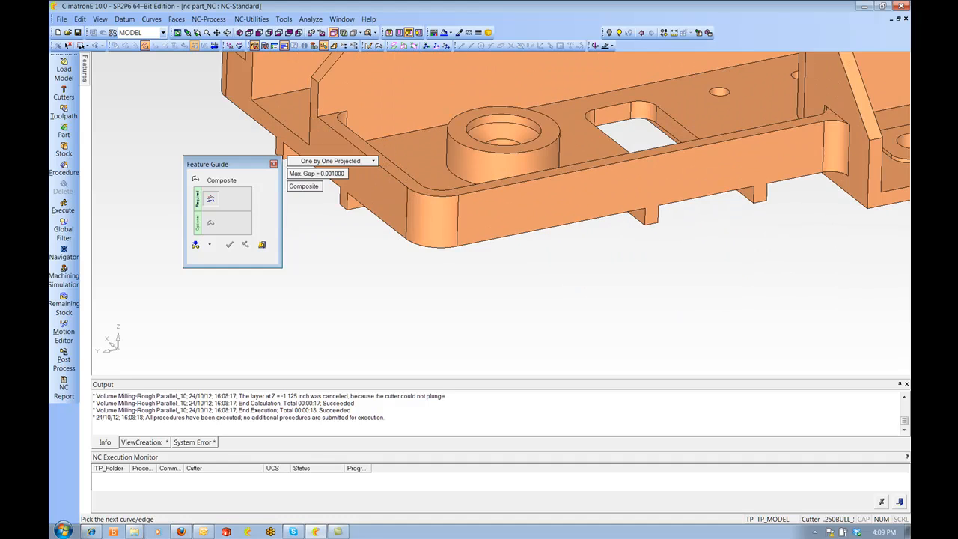
# Pick the part's bottom outer edges one by one along the first side, starting near the corner lug
pyautogui.click(763, 219)
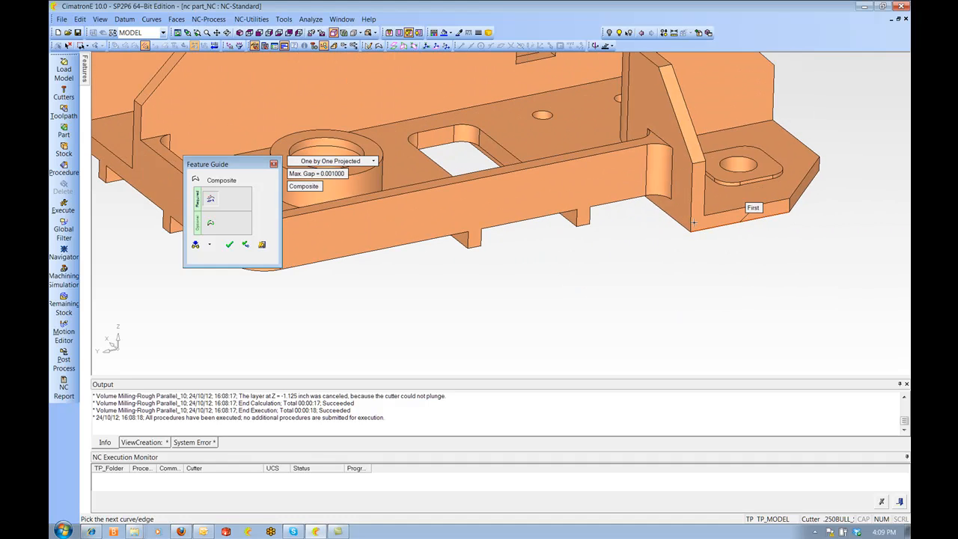
pyautogui.click(664, 197)
pyautogui.click(654, 199)
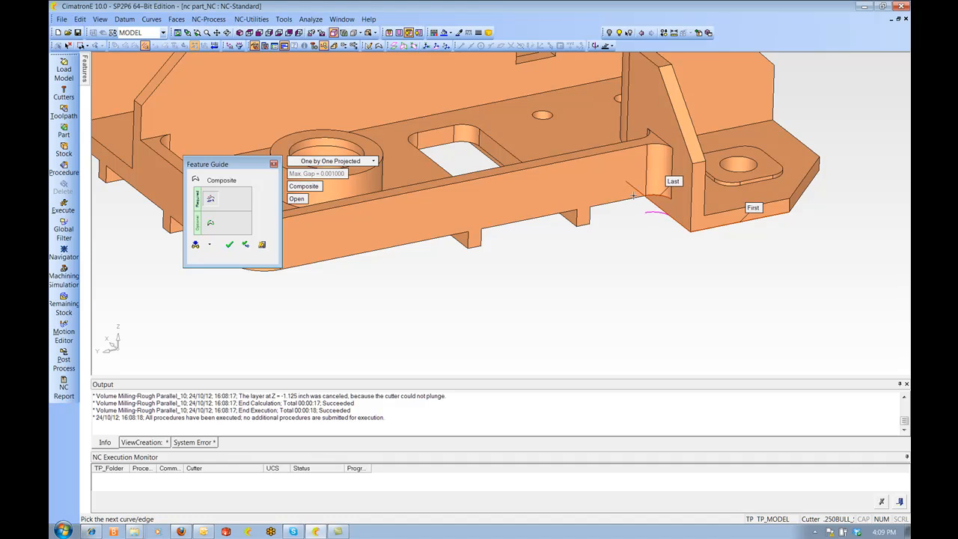
pyautogui.click(634, 201)
pyautogui.keyDown('ctrl'); pyautogui.moveTo(393, 253); pyautogui.dragTo(625, 200, button='middle'); pyautogui.keyUp('ctrl')
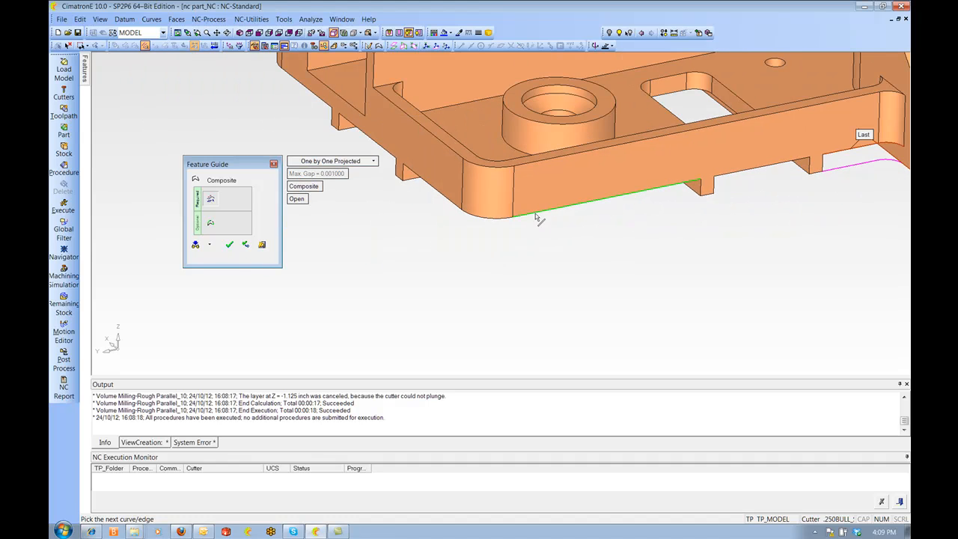
pyautogui.click(502, 221)
pyautogui.moveTo(501, 242); pyautogui.dragTo(461, 161, button='middle')
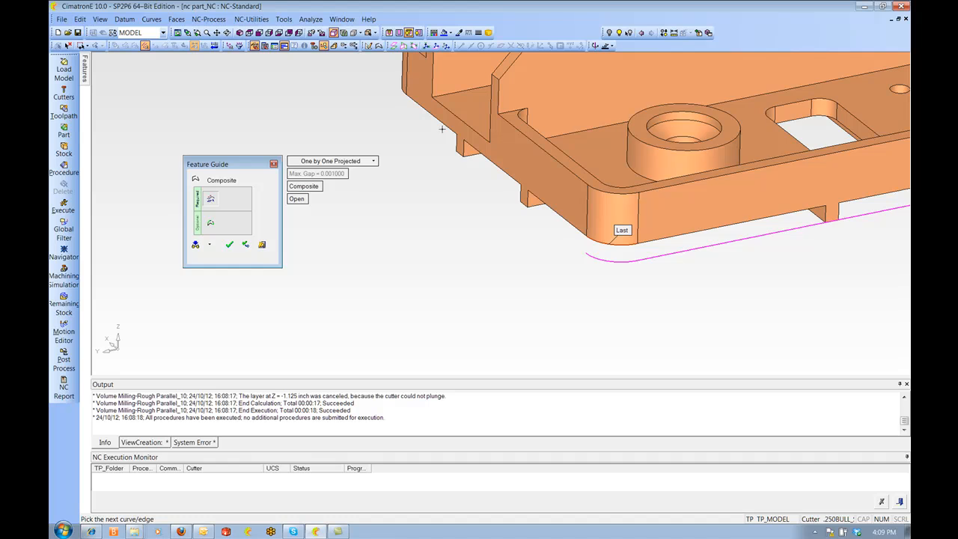
pyautogui.click(451, 132)
pyautogui.moveTo(510, 236); pyautogui.dragTo(743, 216, button='middle')
pyautogui.click(635, 210)
pyautogui.click(610, 177)
pyautogui.click(584, 155)
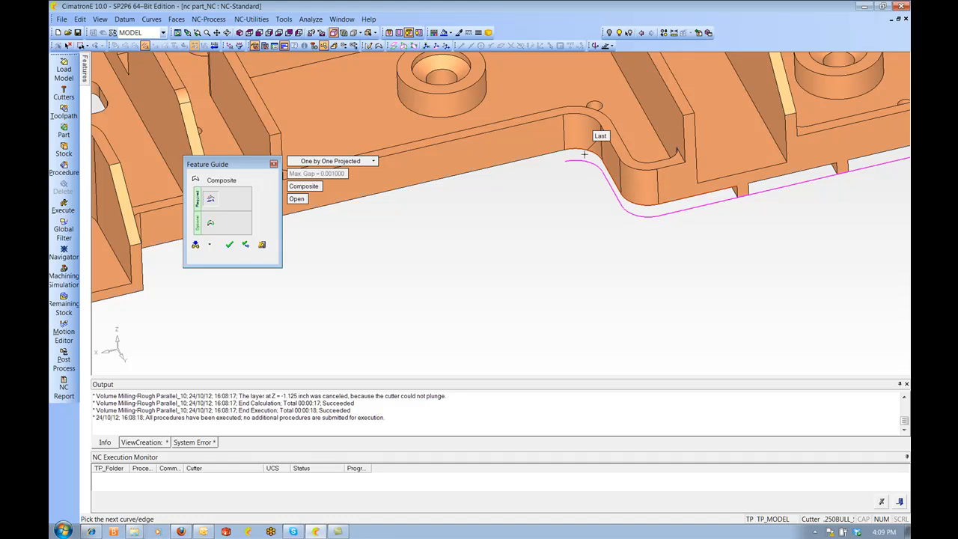
pyautogui.click(548, 157)
pyautogui.scroll(-3, 516, 276)
pyautogui.keyDown('ctrl'); pyautogui.moveTo(516, 277); pyautogui.dragTo(817, 210, button='middle'); pyautogui.keyUp('ctrl')
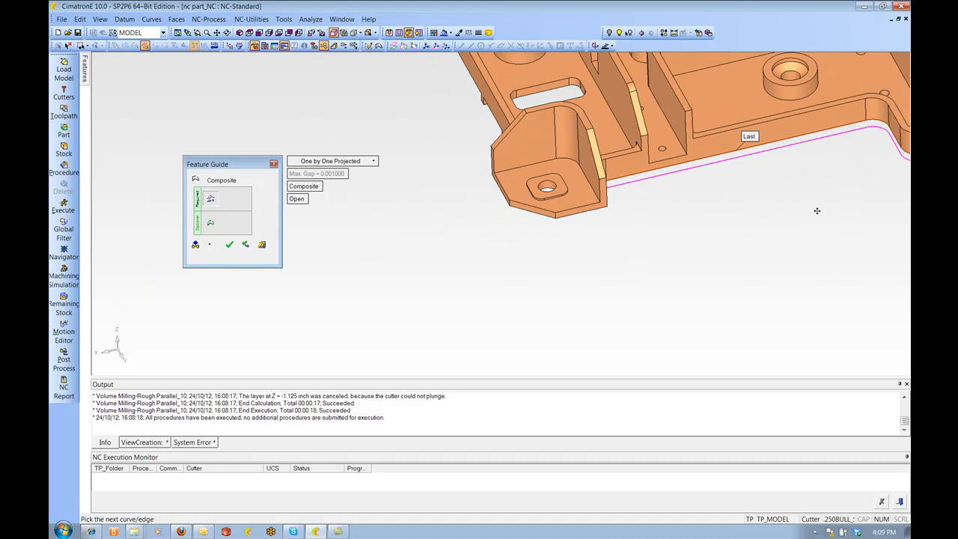
# Continue picking the bottom outer edges around the corner mounting lug and along the next side
pyautogui.keyDown('ctrl'); pyautogui.moveTo(817, 210); pyautogui.dragTo(741, 196); pyautogui.keyUp('ctrl')
pyautogui.keyDown('ctrl'); pyautogui.moveTo(590, 161); pyautogui.dragTo(574, 159); pyautogui.keyUp('ctrl')
pyautogui.keyDown('ctrl'); pyautogui.moveTo(575, 159); pyautogui.dragTo(639, 302, button='middle'); pyautogui.keyUp('ctrl')
pyautogui.scroll(3, 636, 295)
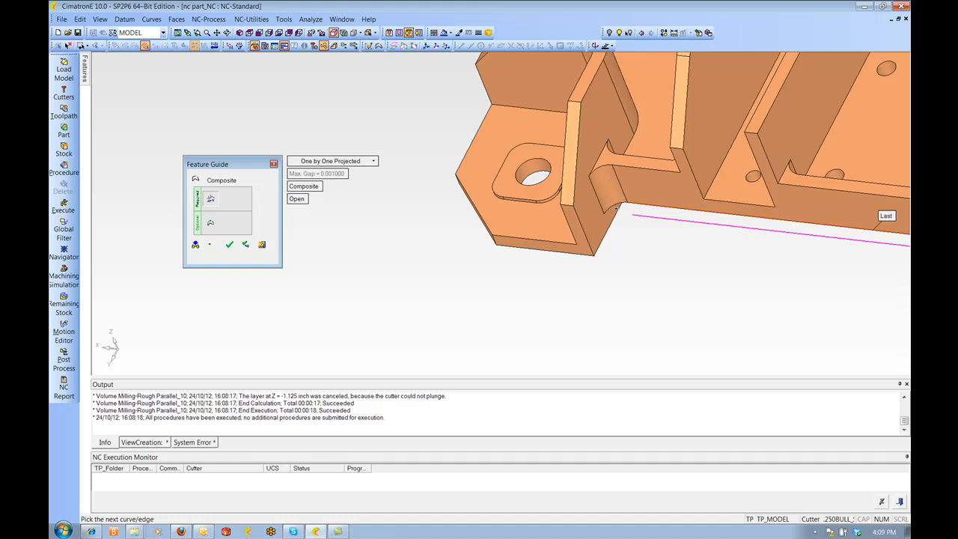
pyautogui.click(619, 209)
pyautogui.click(601, 244)
pyautogui.click(589, 260)
pyautogui.scroll(-3, 593, 310)
pyautogui.keyDown('ctrl'); pyautogui.moveTo(593, 309); pyautogui.dragTo(902, 290); pyautogui.keyUp('ctrl')
pyautogui.keyDown('ctrl'); pyautogui.moveTo(903, 290); pyautogui.dragTo(585, 227, button='middle'); pyautogui.keyUp('ctrl')
pyautogui.click(593, 226)
pyautogui.click(556, 216)
pyautogui.keyDown('ctrl'); pyautogui.moveTo(544, 221); pyautogui.dragTo(575, 242); pyautogui.keyUp('ctrl')
pyautogui.keyDown('ctrl'); pyautogui.moveTo(698, 240); pyautogui.dragTo(418, 182, button='middle'); pyautogui.keyUp('ctrl')
pyautogui.scroll(3, 418, 182)
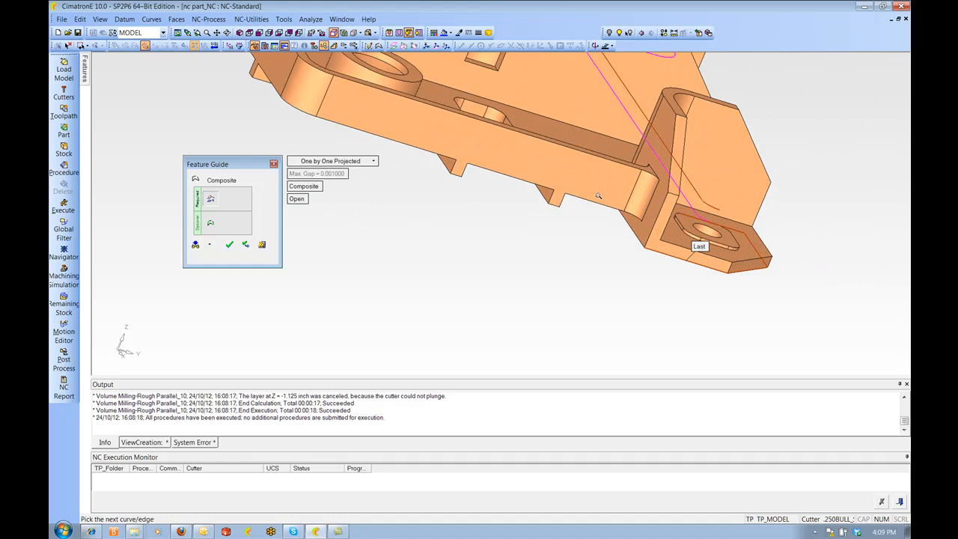
# Continue the projected chain along the far side of the part's bottom outline
pyautogui.keyDown('ctrl'); pyautogui.moveTo(418, 181); pyautogui.dragTo(621, 233); pyautogui.keyUp('ctrl')
pyautogui.click(633, 234)
pyautogui.click(627, 208)
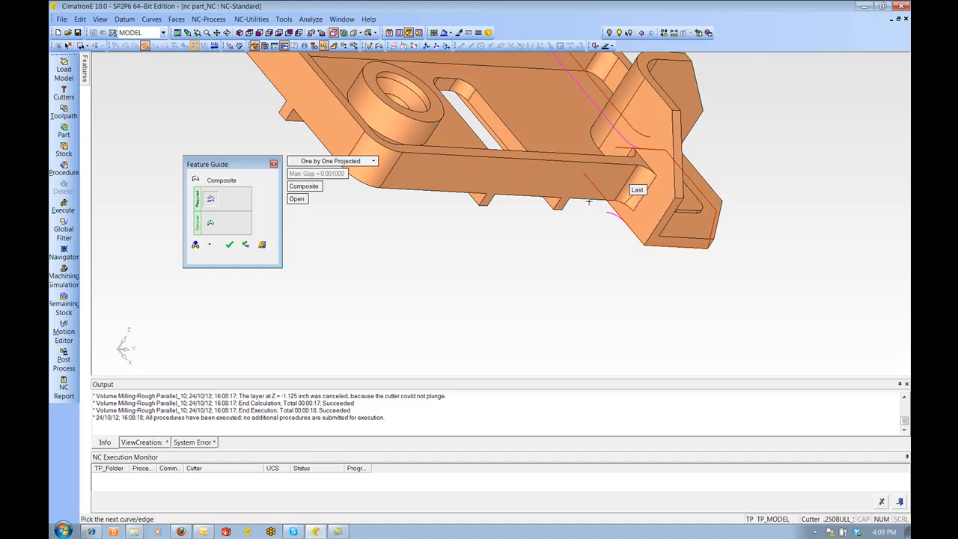
pyautogui.click(587, 200)
pyautogui.keyDown('ctrl'); pyautogui.moveTo(587, 200); pyautogui.dragTo(754, 212, button='middle'); pyautogui.keyUp('ctrl')
pyautogui.click(538, 196)
pyautogui.click(503, 171)
pyautogui.scroll(-2, 526, 244)
pyautogui.keyDown('ctrl'); pyautogui.moveTo(526, 244); pyautogui.dragTo(627, 280); pyautogui.keyUp('ctrl')
pyautogui.keyDown('ctrl'); pyautogui.moveTo(627, 280); pyautogui.dragTo(629, 200, button='middle'); pyautogui.keyUp('ctrl')
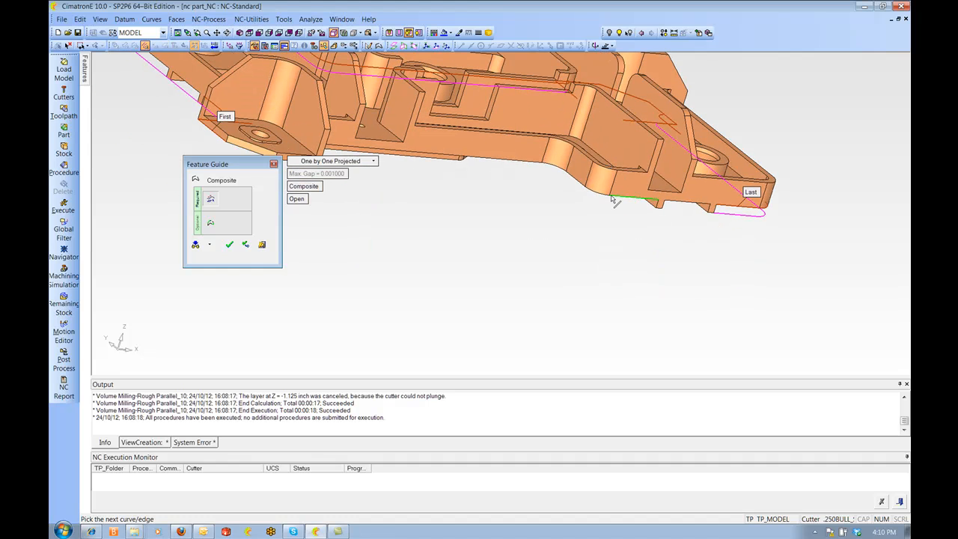
pyautogui.click(605, 194)
pyautogui.keyDown('ctrl'); pyautogui.moveTo(561, 184); pyautogui.dragTo(578, 208, button='middle'); pyautogui.keyUp('ctrl')
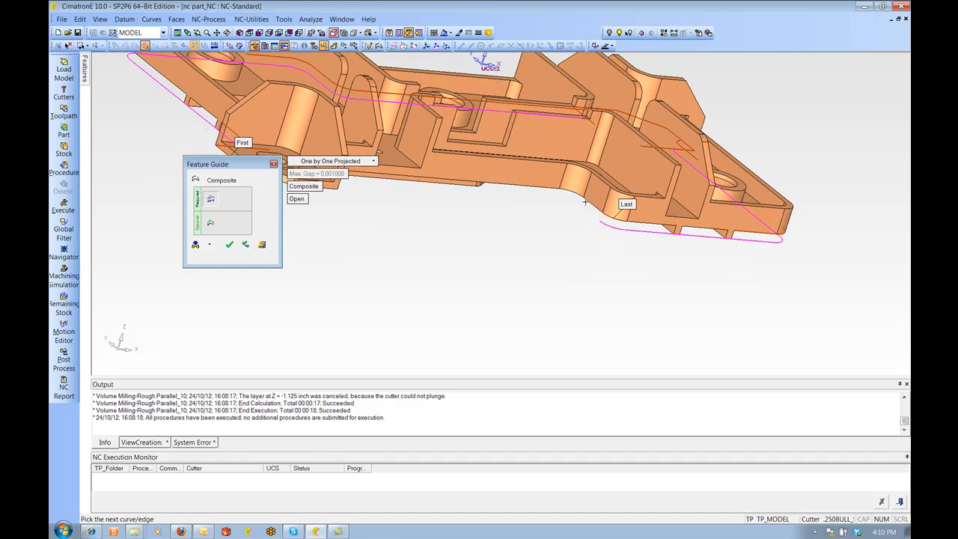
# Pick the remaining bottom outer edges around the last corner lug to close the projected chain
pyautogui.click(567, 196)
pyautogui.click(543, 188)
pyautogui.keyDown('ctrl'); pyautogui.moveTo(520, 224); pyautogui.dragTo(608, 226, button='middle'); pyautogui.keyUp('ctrl')
pyautogui.keyDown('ctrl'); pyautogui.moveTo(608, 225); pyautogui.dragTo(525, 248); pyautogui.keyUp('ctrl')
pyautogui.keyDown('ctrl'); pyautogui.moveTo(488, 256); pyautogui.dragTo(643, 244, button='middle'); pyautogui.keyUp('ctrl')
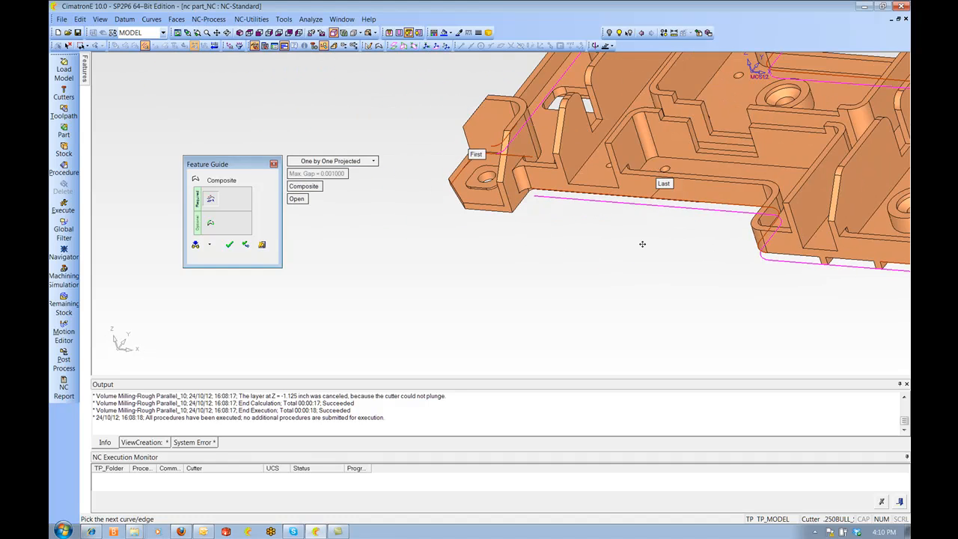
pyautogui.keyDown('ctrl'); pyautogui.moveTo(644, 244); pyautogui.dragTo(527, 164, button='right'); pyautogui.keyUp('ctrl')
pyautogui.click(548, 175)
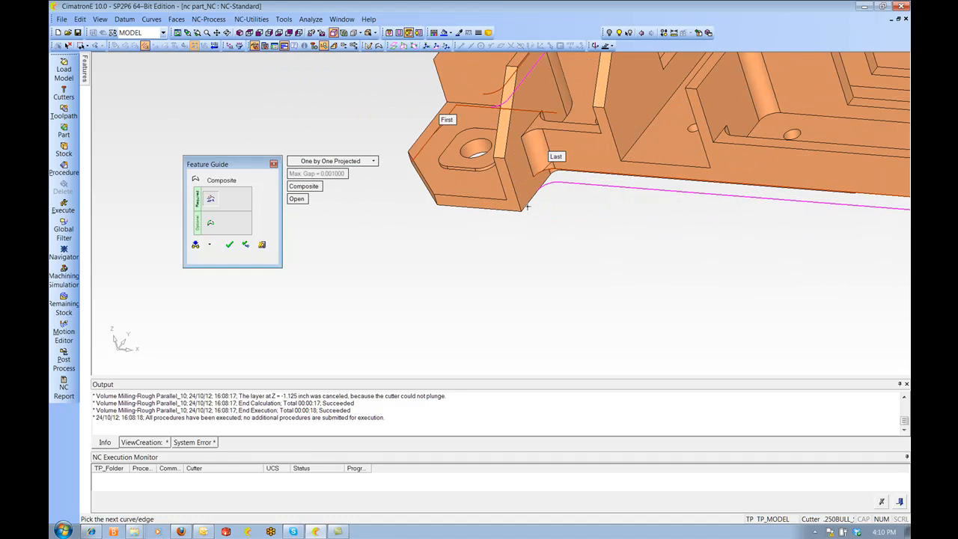
pyautogui.click(529, 211)
pyautogui.click(517, 216)
pyautogui.keyDown('ctrl'); pyautogui.moveTo(503, 218); pyautogui.dragTo(523, 222); pyautogui.keyUp('ctrl')
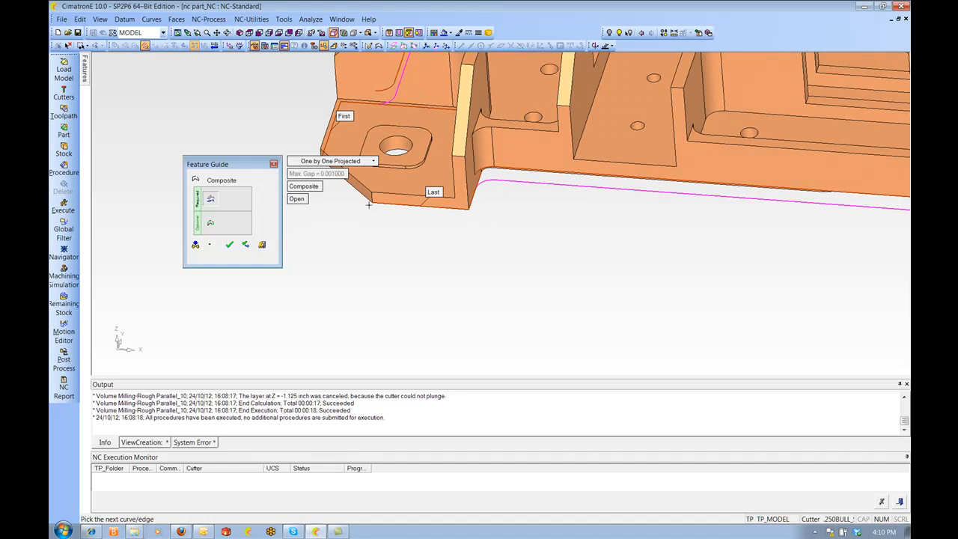
# Finish and confirm the composite boundary curve
pyautogui.keyDown('ctrl'); pyautogui.moveTo(367, 196); pyautogui.dragTo(522, 268); pyautogui.keyUp('ctrl')
pyautogui.keyDown('ctrl'); pyautogui.moveTo(522, 267); pyautogui.dragTo(601, 269, button='middle'); pyautogui.keyUp('ctrl')
pyautogui.middleClick(465, 244)
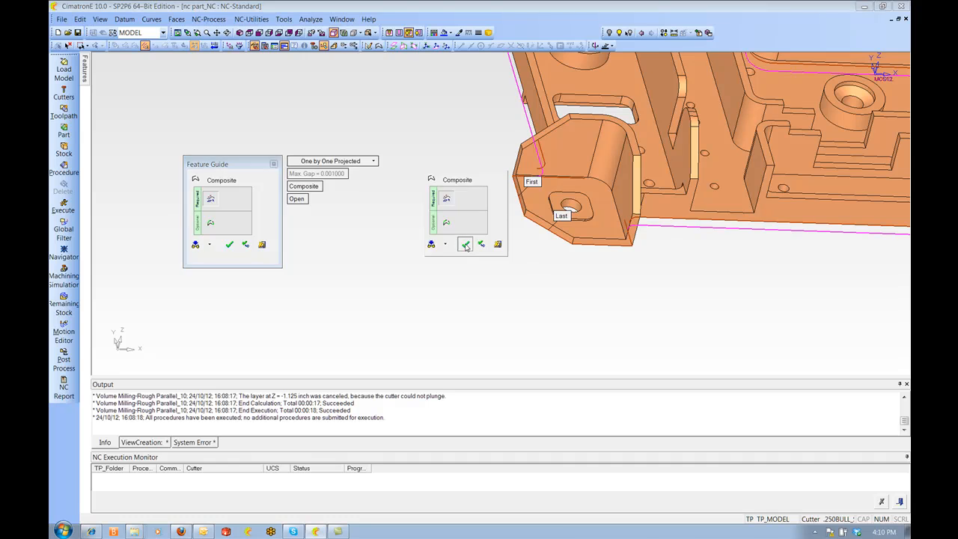
pyautogui.click(465, 244)
# Open the R-Parallel_9 procedure for editing
pyautogui.keyDown('ctrl'); pyautogui.moveTo(517, 180); pyautogui.dragTo(595, 254, button='right'); pyautogui.keyUp('ctrl')
pyautogui.keyDown('ctrl'); pyautogui.moveTo(594, 254); pyautogui.dragTo(583, 263, button='middle'); pyautogui.keyUp('ctrl')
pyautogui.keyDown('ctrl'); pyautogui.moveTo(584, 264); pyautogui.dragTo(620, 203); pyautogui.keyUp('ctrl')
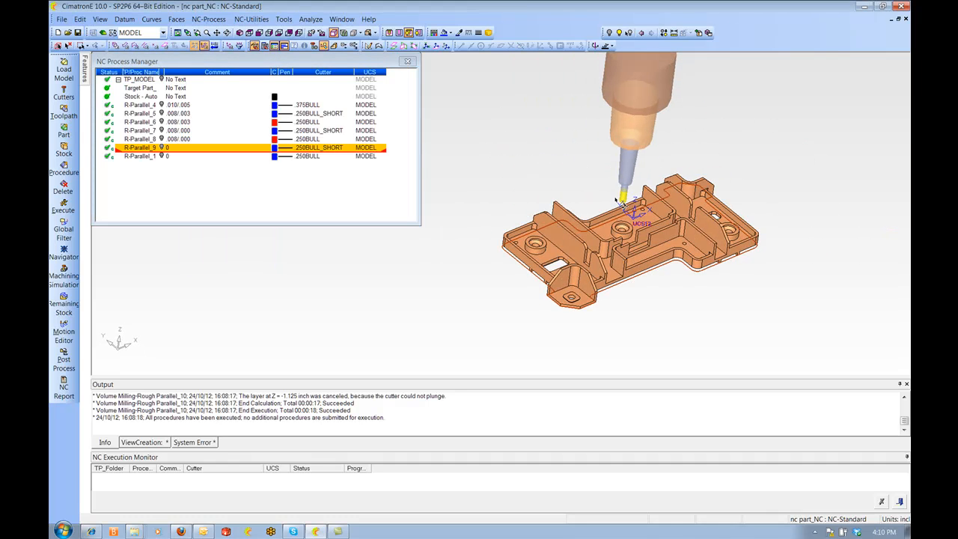
pyautogui.keyDown('ctrl'); pyautogui.moveTo(700, 261); pyautogui.dragTo(662, 229, button='middle'); pyautogui.keyUp('ctrl')
pyautogui.keyDown('ctrl'); pyautogui.moveTo(565, 238); pyautogui.dragTo(607, 236, button='middle'); pyautogui.keyUp('ctrl')
pyautogui.keyDown('ctrl'); pyautogui.moveTo(607, 237); pyautogui.dragTo(615, 197, button='right'); pyautogui.keyUp('ctrl')
pyautogui.keyDown('ctrl'); pyautogui.moveTo(616, 197); pyautogui.dragTo(602, 184, button='middle'); pyautogui.keyUp('ctrl')
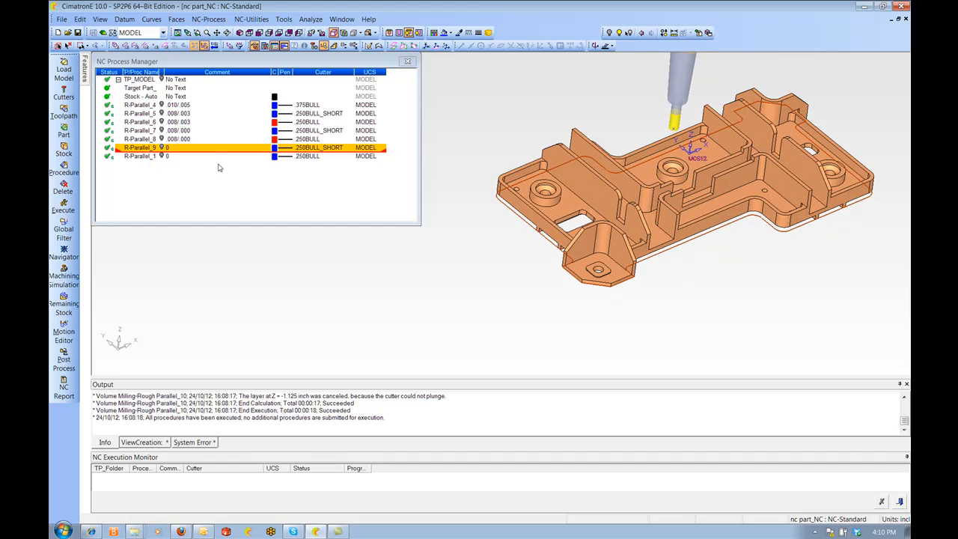
pyautogui.click(162, 148)
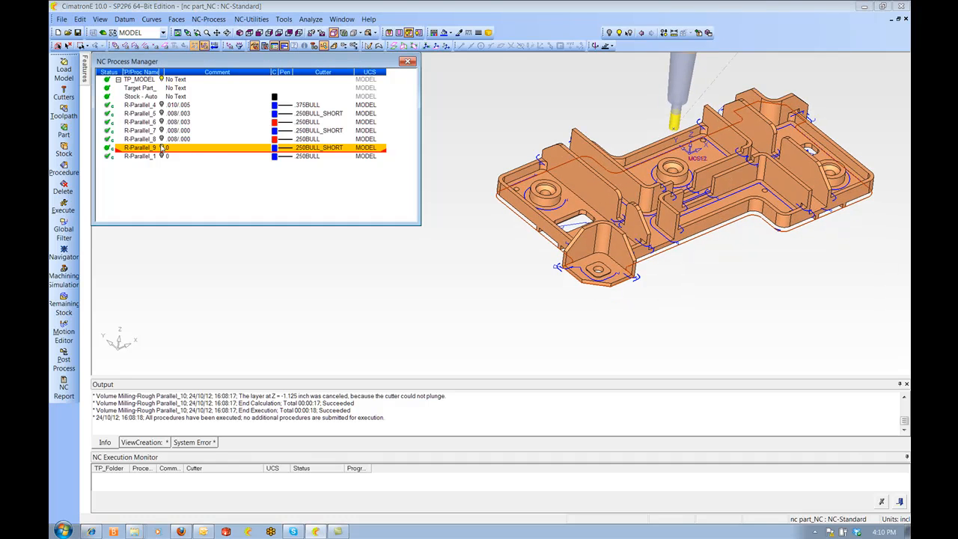
pyautogui.doubleClick(149, 149)
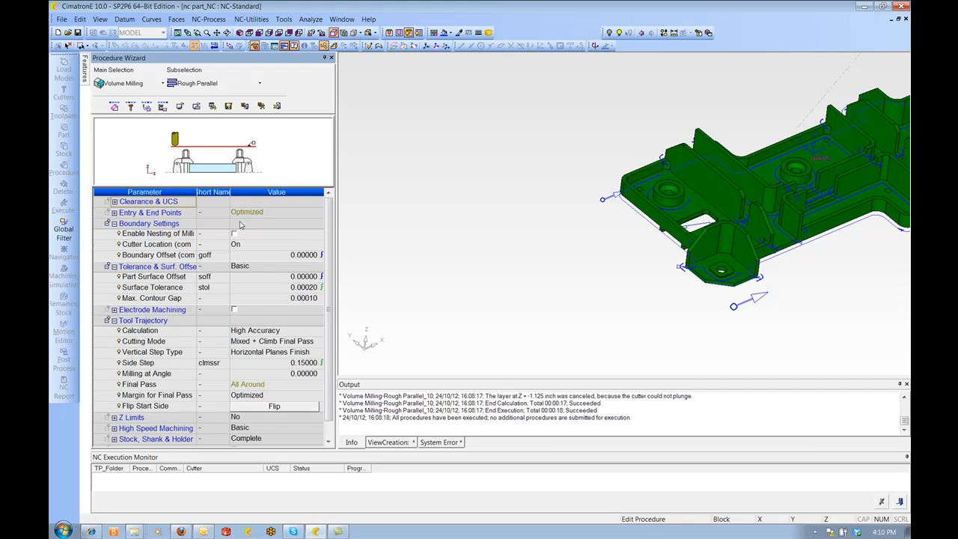
# Add the composite curve as the procedure's boundary with cutter location set to Out
pyautogui.click(115, 108)
pyautogui.click(283, 201)
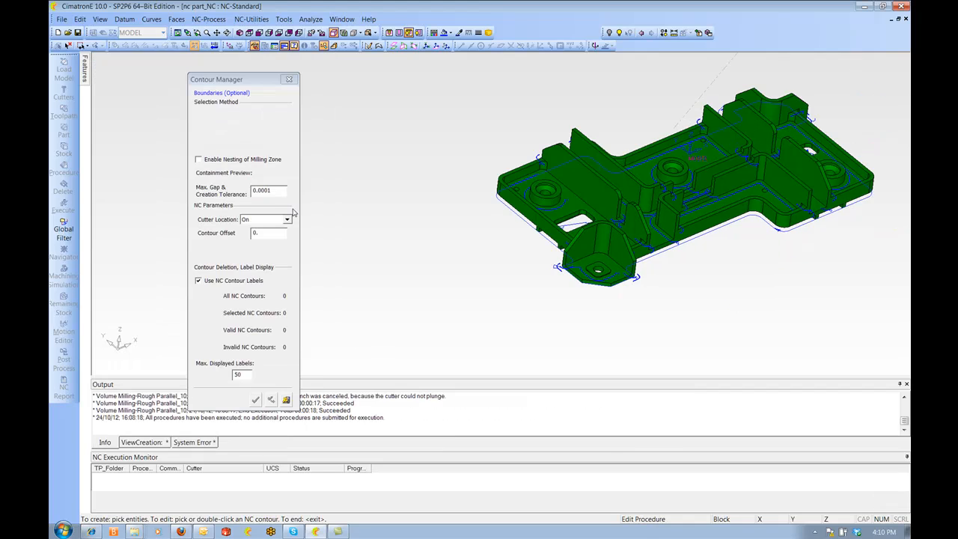
pyautogui.click(286, 219)
pyautogui.click(251, 243)
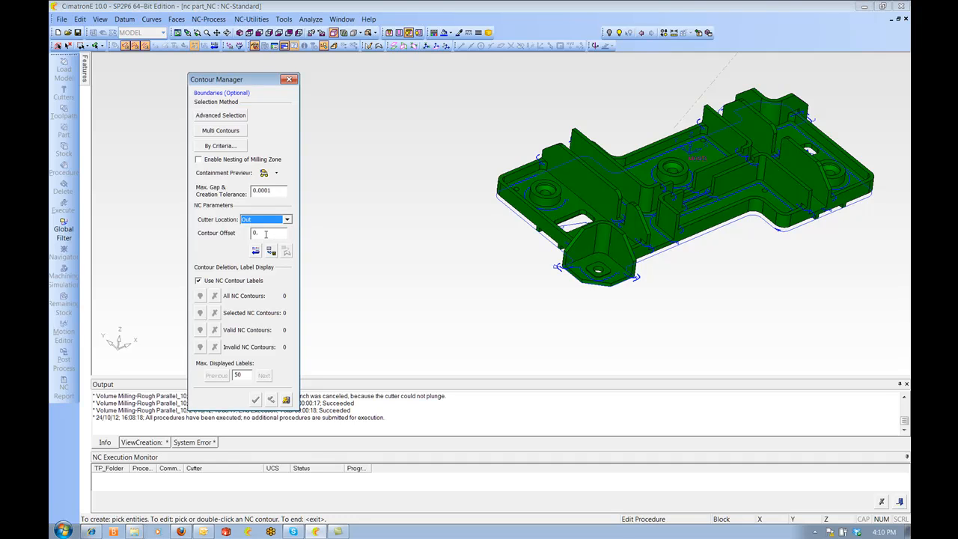
pyautogui.click(528, 230)
pyautogui.middleClick(524, 229)
pyautogui.middleClick(525, 229)
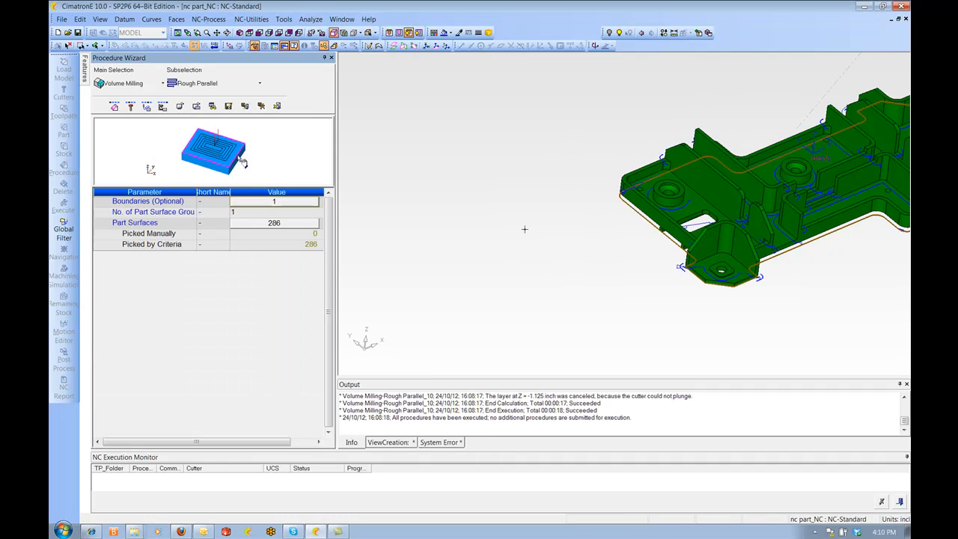
# Set the boundary offset to 0.01, then save and run the procedure
pyautogui.click(147, 105)
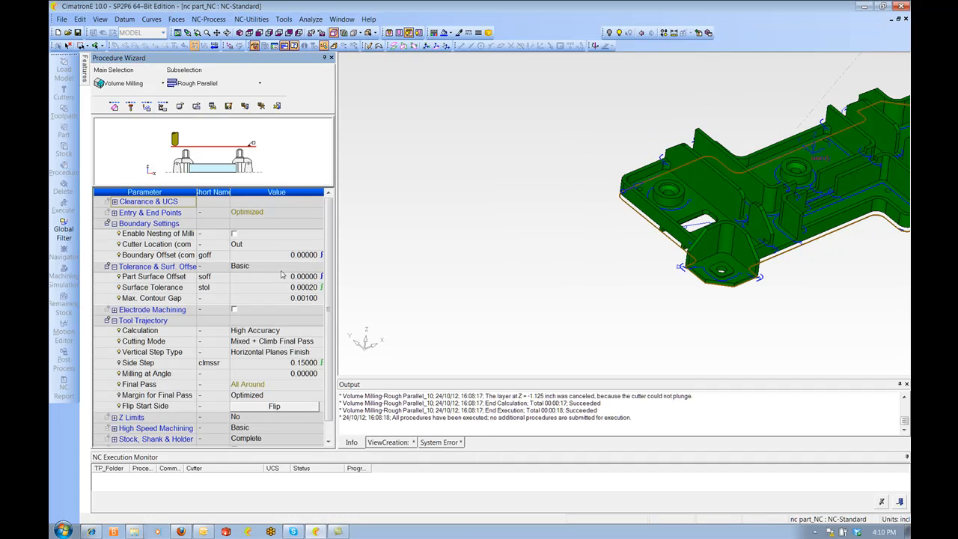
pyautogui.click(269, 259)
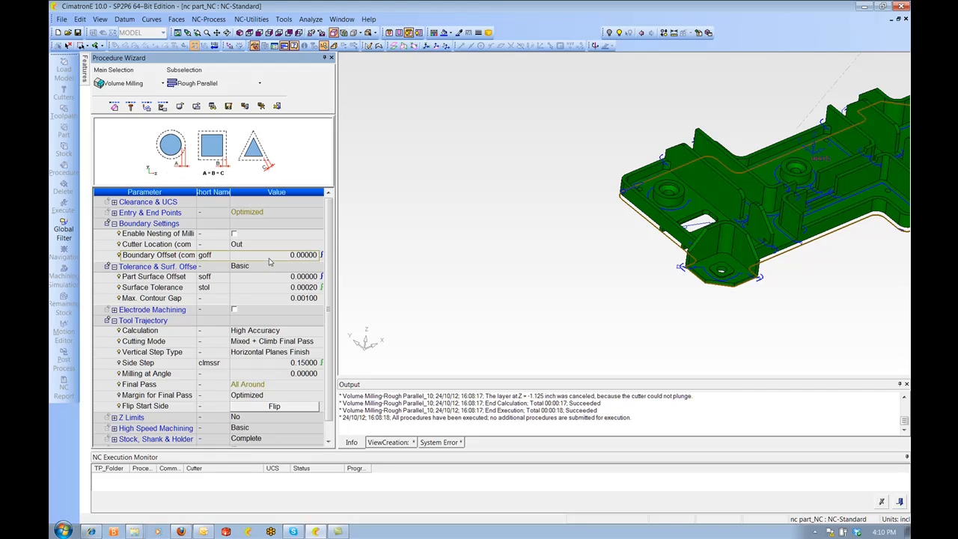
pyautogui.write('.01')
pyautogui.press('Return')
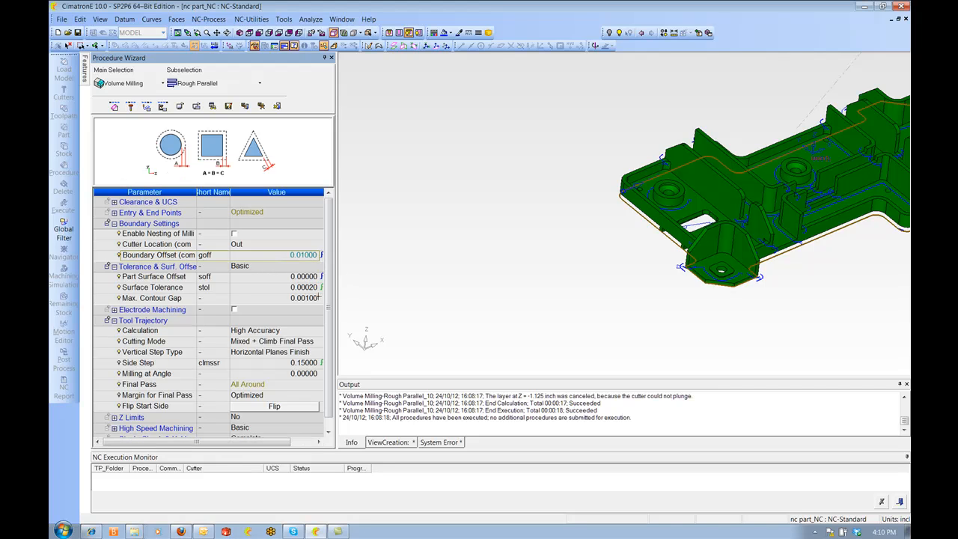
pyautogui.rightClick(403, 183)
pyautogui.click(449, 207)
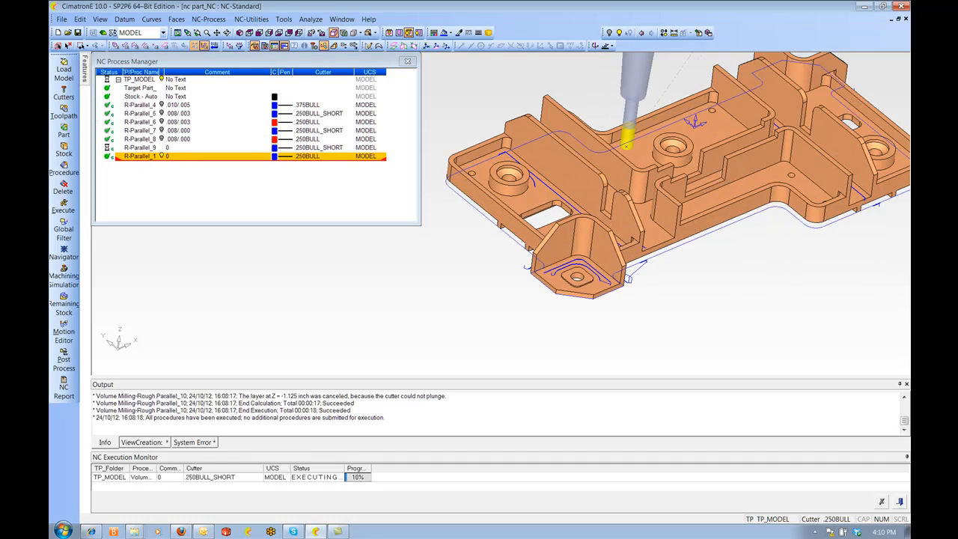
# Edit R-Parallel_1 to use the composite curve as boundary, cutter location Out, contour offset 0.01, and save
pyautogui.doubleClick(150, 156)
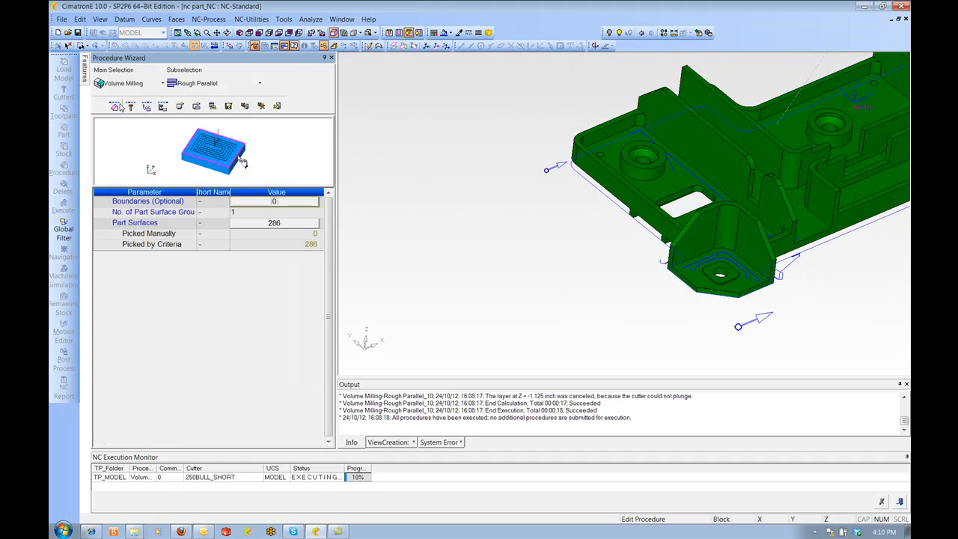
pyautogui.click(274, 202)
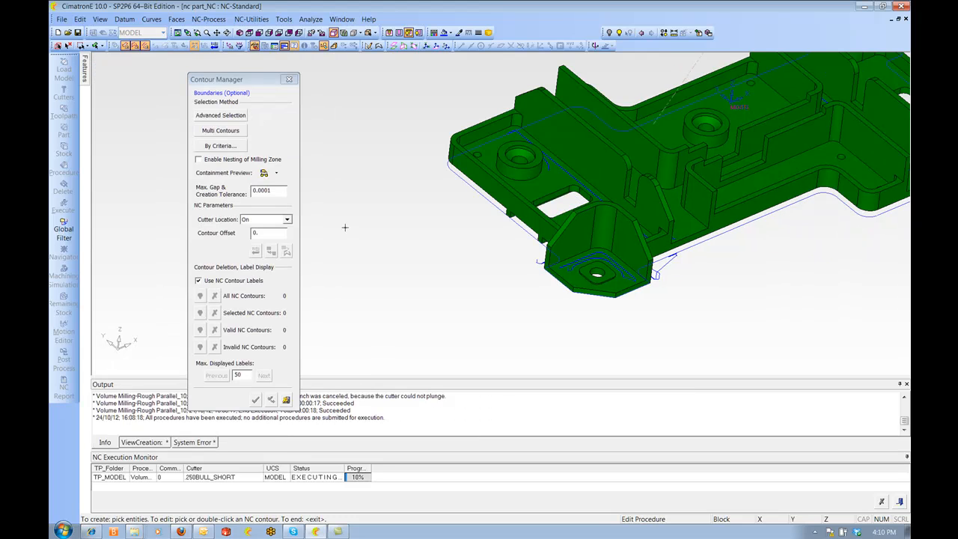
pyautogui.click(288, 220)
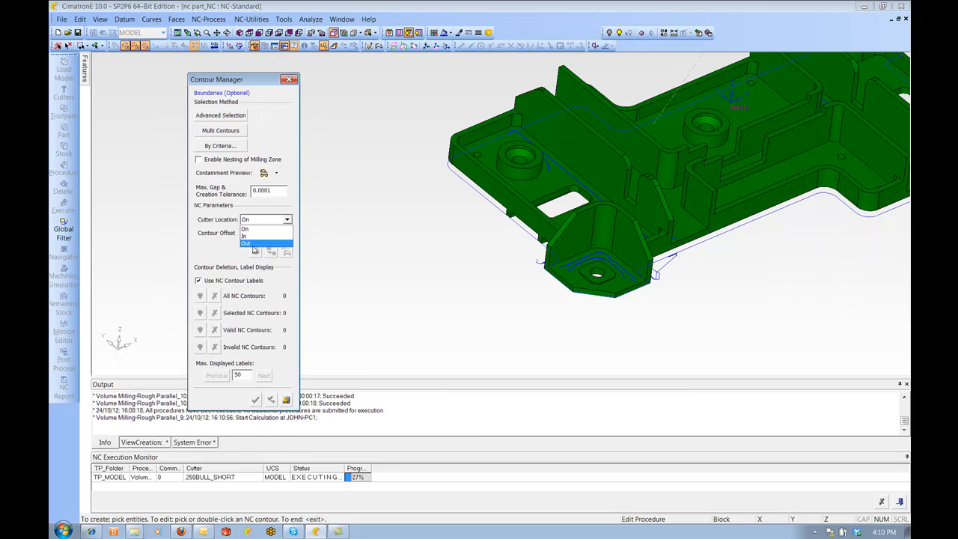
pyautogui.click(255, 243)
pyautogui.doubleClick(260, 233)
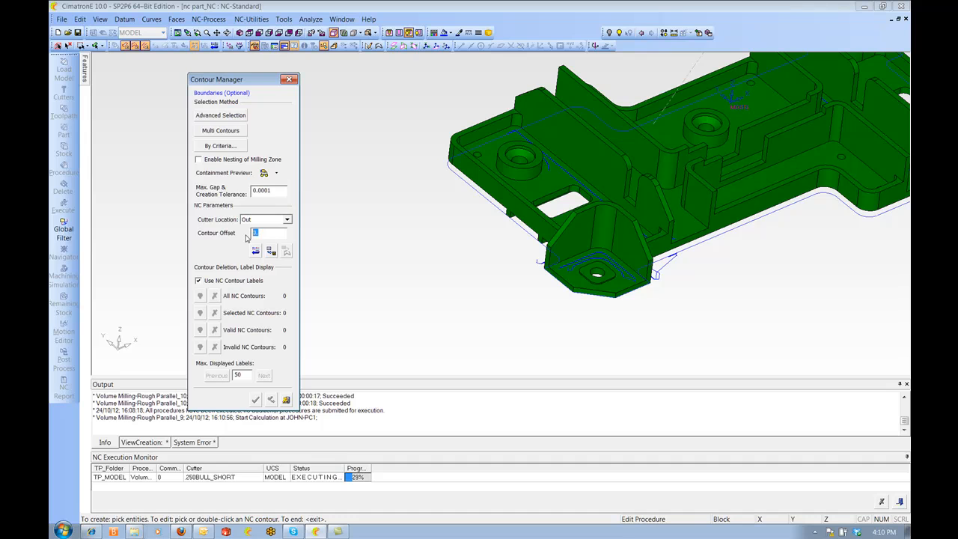
pyautogui.press('Return')
pyautogui.middleClick(474, 194)
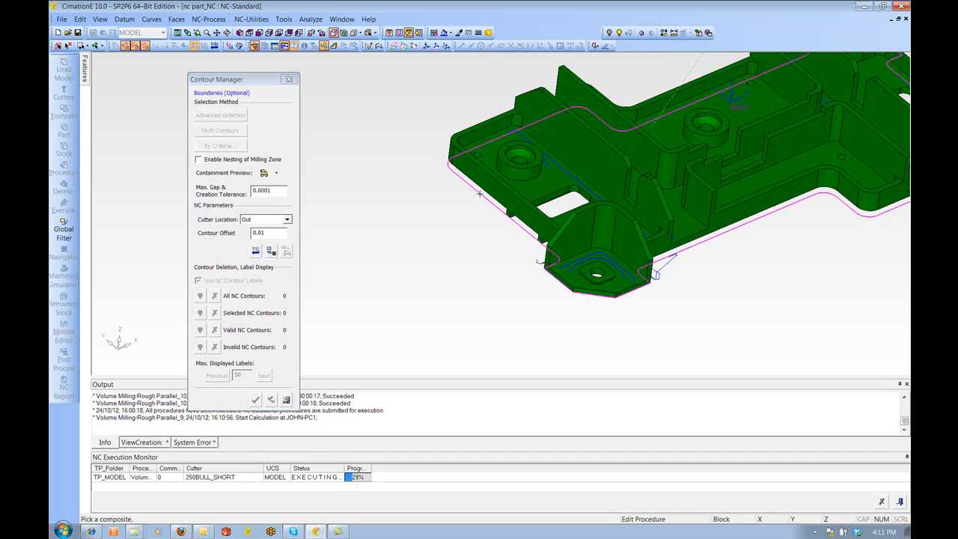
pyautogui.rightClick(437, 169)
pyautogui.click(452, 173)
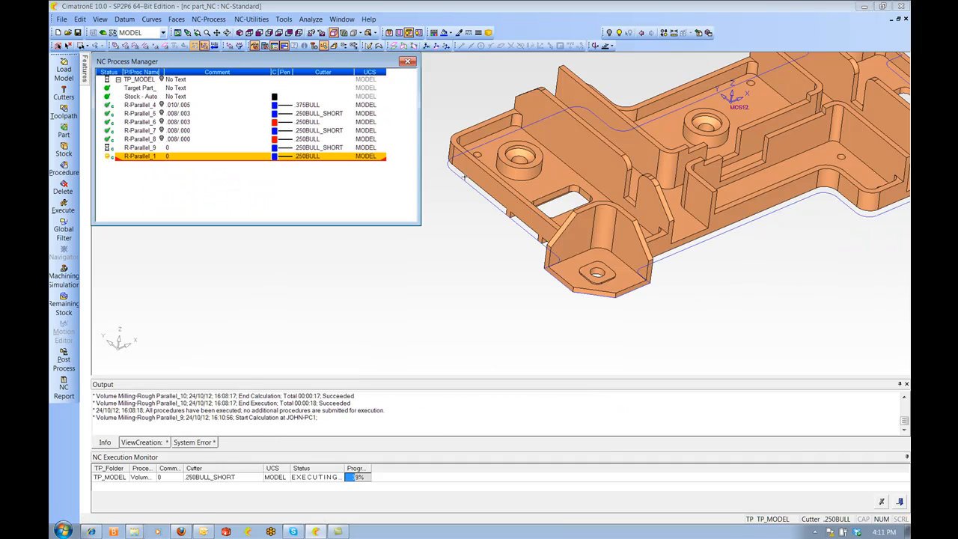
# Execute the R-Parallel_1 procedure
pyautogui.rightClick(129, 161)
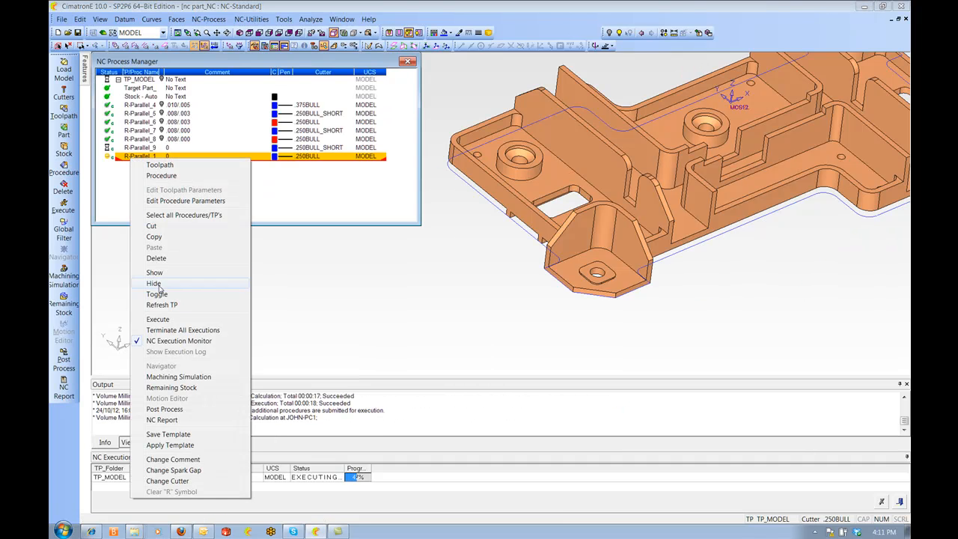
pyautogui.click(166, 322)
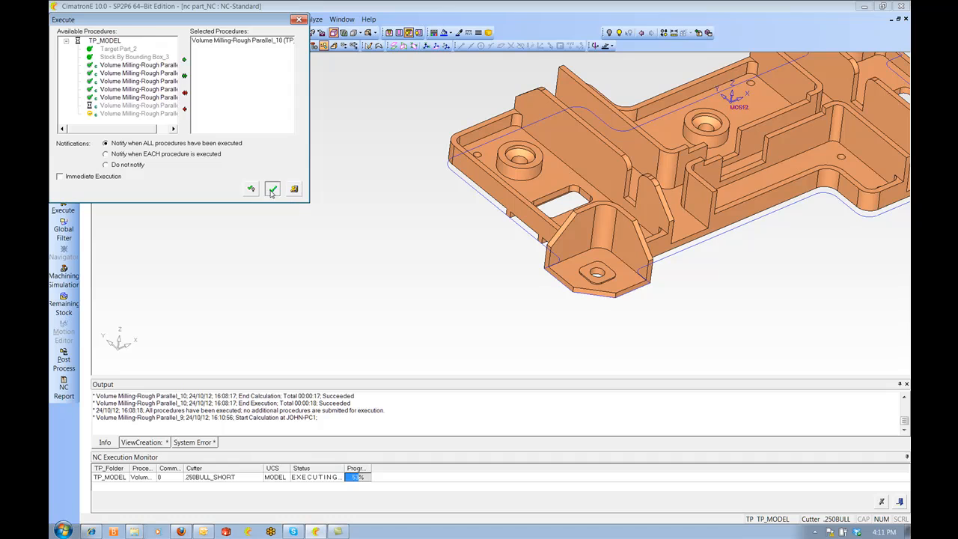
pyautogui.click(273, 190)
# Create a new 2.5 Axes Profile Closed Contour procedure
pyautogui.moveTo(560, 190); pyautogui.dragTo(730, 215, button='middle')
pyautogui.scroll(-3, 574, 181)
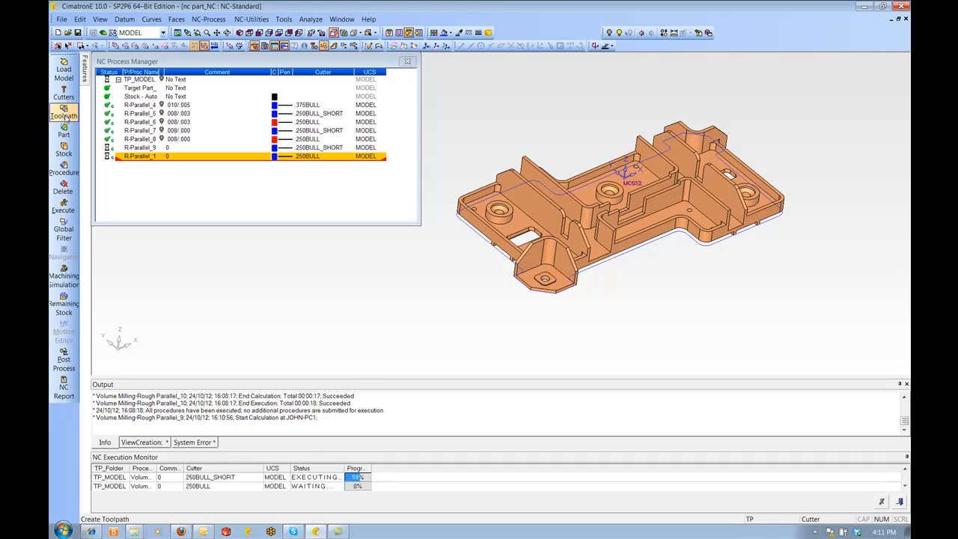
pyautogui.click(63, 169)
pyautogui.click(133, 84)
pyautogui.click(126, 156)
pyautogui.click(224, 83)
pyautogui.click(215, 154)
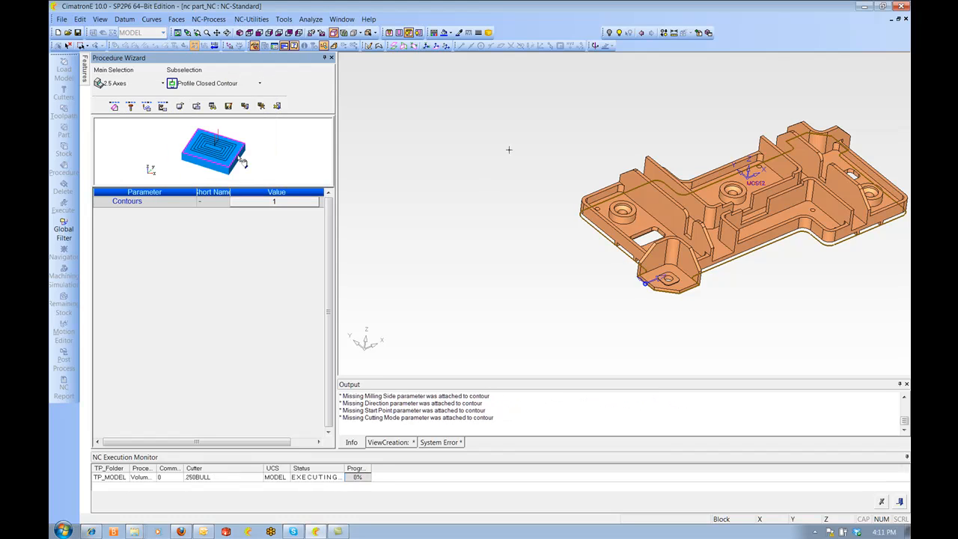
# Select the composite curve as the procedure's closed contour
pyautogui.keyDown('ctrl'); pyautogui.moveTo(509, 150); pyautogui.dragTo(531, 217, button='right'); pyautogui.keyUp('ctrl')
pyautogui.keyDown('ctrl'); pyautogui.moveTo(531, 217); pyautogui.dragTo(599, 239); pyautogui.keyUp('ctrl')
pyautogui.keyDown('ctrl'); pyautogui.moveTo(599, 240); pyautogui.dragTo(635, 176, button='right'); pyautogui.keyUp('ctrl')
pyautogui.keyDown('ctrl'); pyautogui.moveTo(635, 177); pyautogui.dragTo(575, 257); pyautogui.keyUp('ctrl')
pyautogui.keyDown('ctrl'); pyautogui.moveTo(565, 257); pyautogui.dragTo(586, 251, button='middle'); pyautogui.keyUp('ctrl')
pyautogui.keyDown('ctrl'); pyautogui.moveTo(586, 251); pyautogui.dragTo(570, 196, button='right'); pyautogui.keyUp('ctrl')
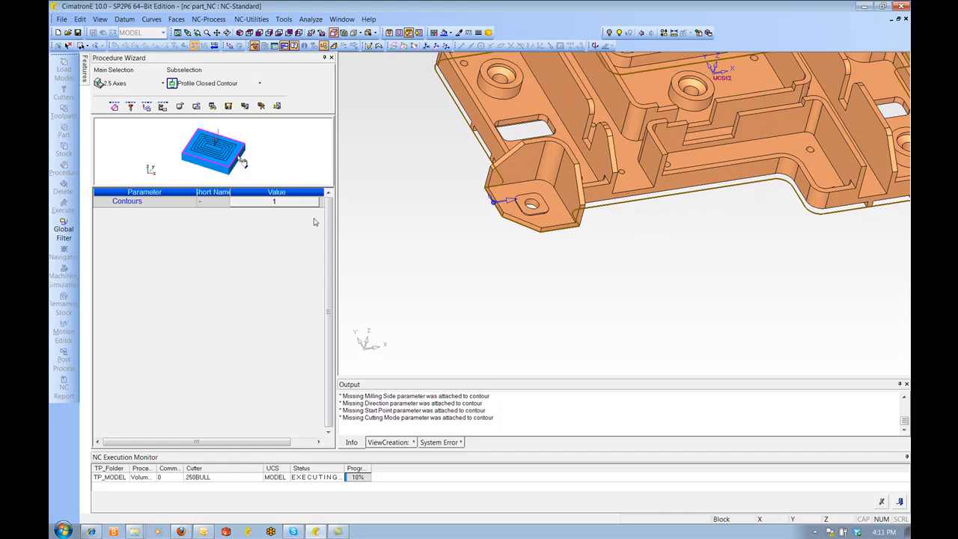
pyautogui.click(310, 201)
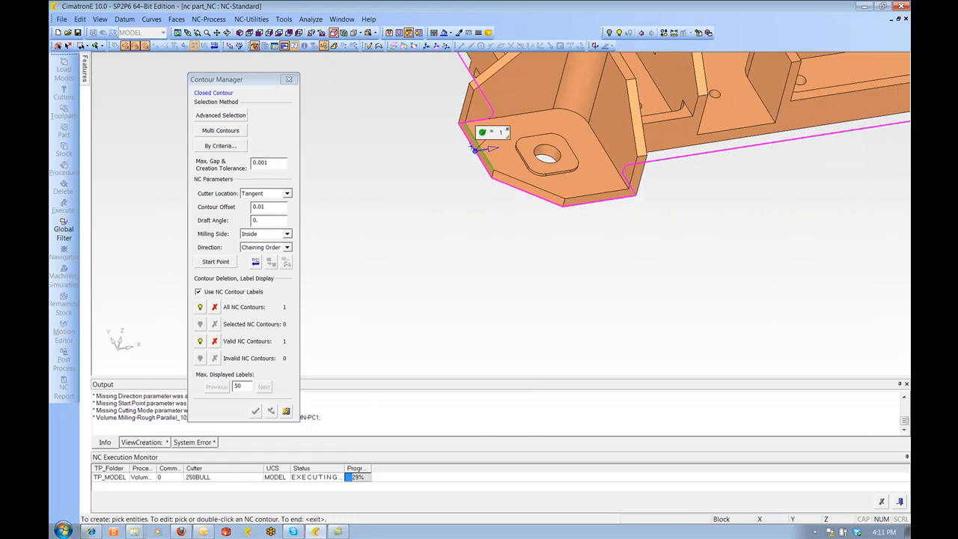
pyautogui.click(517, 192)
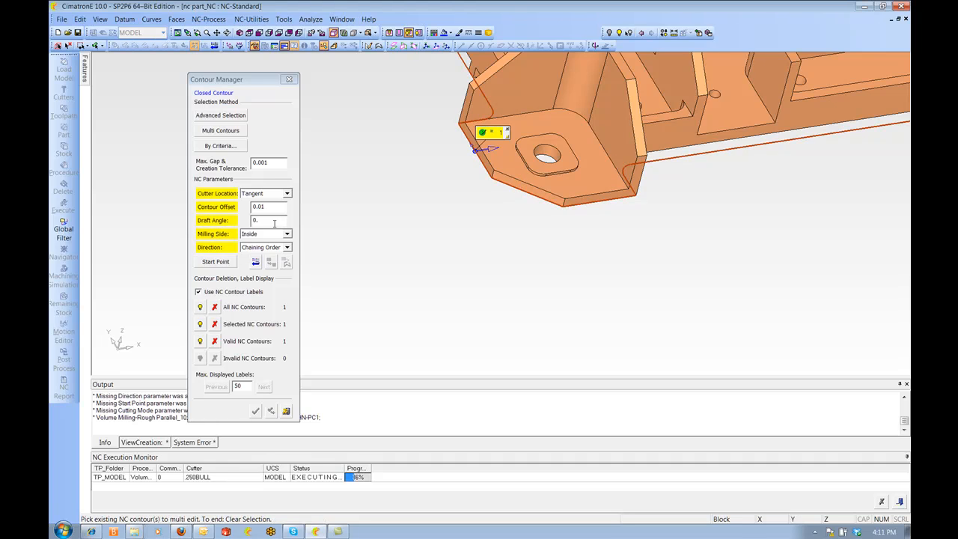
# Set the contour's milling side to Outside and pick its start point near the corner lug
pyautogui.click(287, 234)
pyautogui.click(261, 249)
pyautogui.click(216, 261)
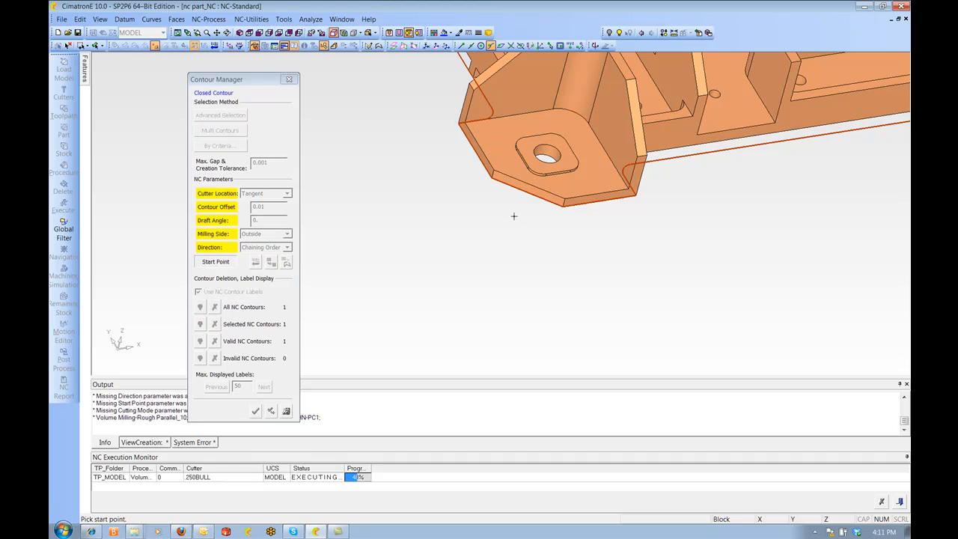
pyautogui.click(569, 211)
pyautogui.scroll(-3, 501, 236)
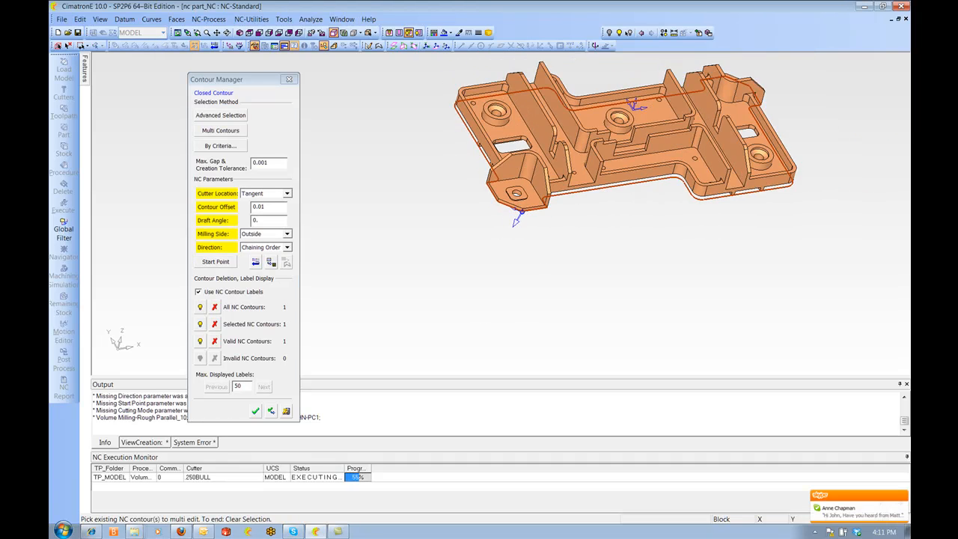
pyautogui.scroll(-2, 455, 228)
pyautogui.keyDown('ctrl'); pyautogui.moveTo(455, 226); pyautogui.dragTo(454, 259, button='middle'); pyautogui.keyUp('ctrl')
pyautogui.middleClick(449, 253)
pyautogui.scroll(3, 468, 251)
pyautogui.keyDown('ctrl'); pyautogui.moveTo(498, 230); pyautogui.dragTo(464, 240, button='middle'); pyautogui.keyUp('ctrl')
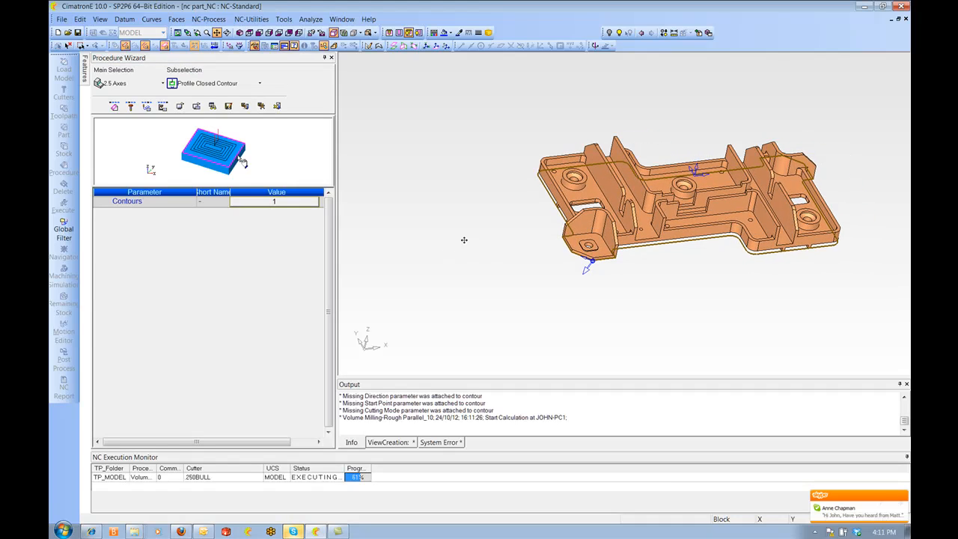
# Confirm the .250BULL cutter for the profile procedure
pyautogui.click(131, 107)
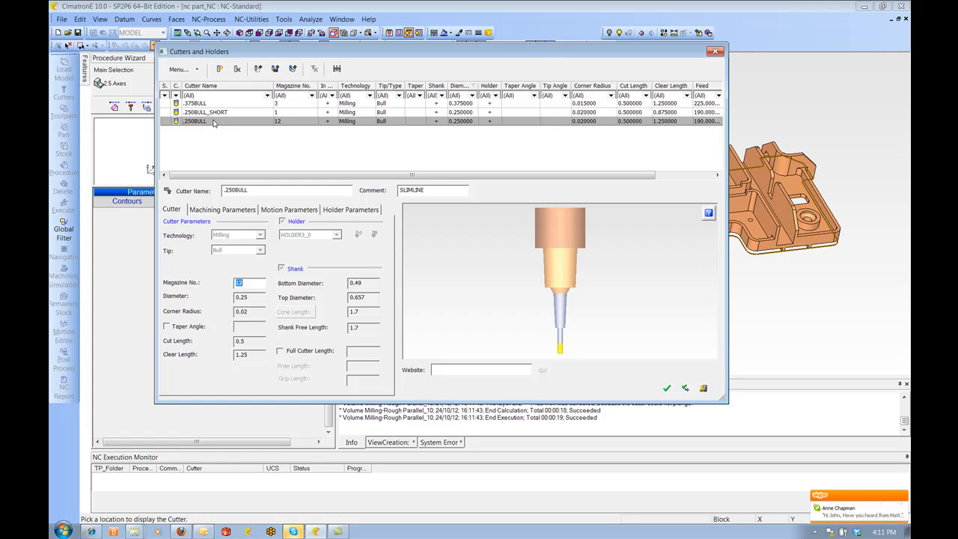
pyautogui.click(667, 387)
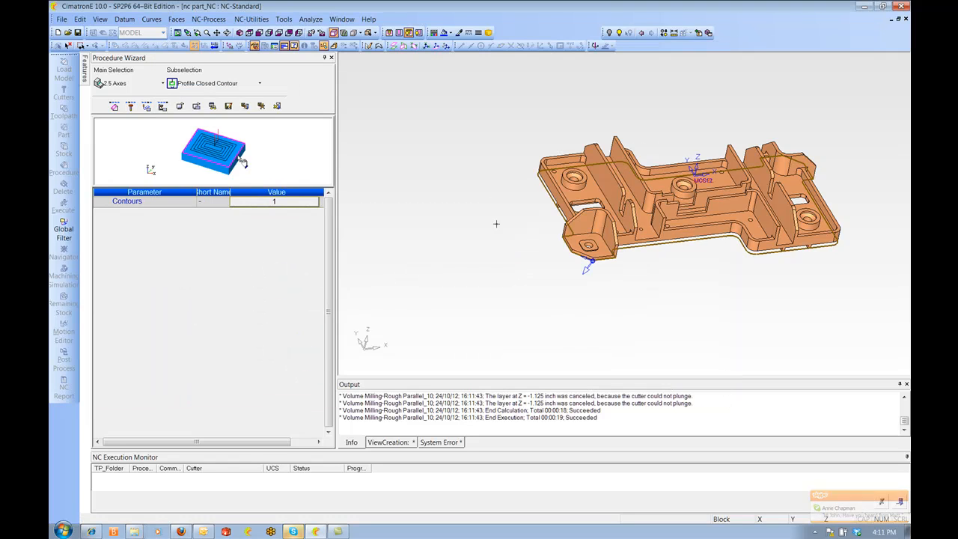
# Set the profile's Z-Top to -1.15 by picking a point on the part near the corner lug
pyautogui.click(146, 107)
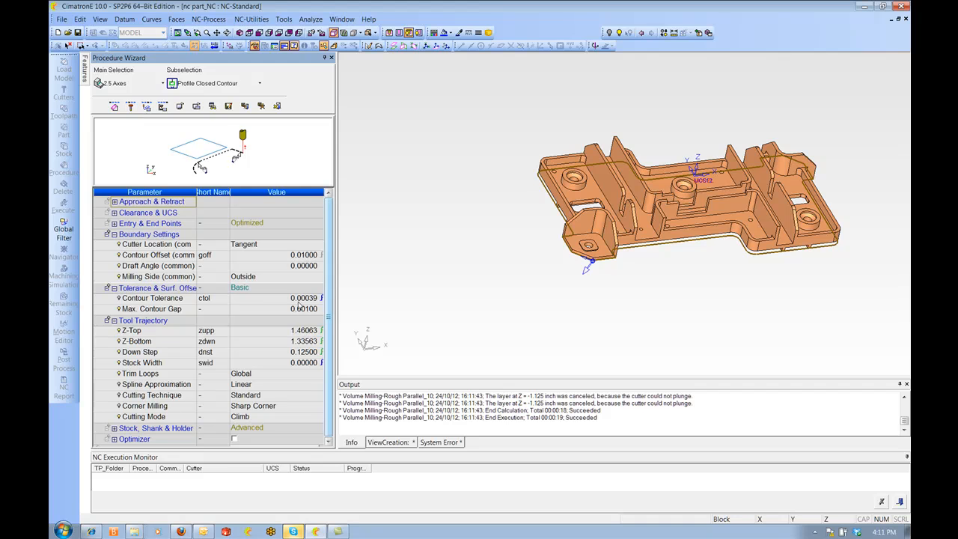
pyautogui.click(274, 334)
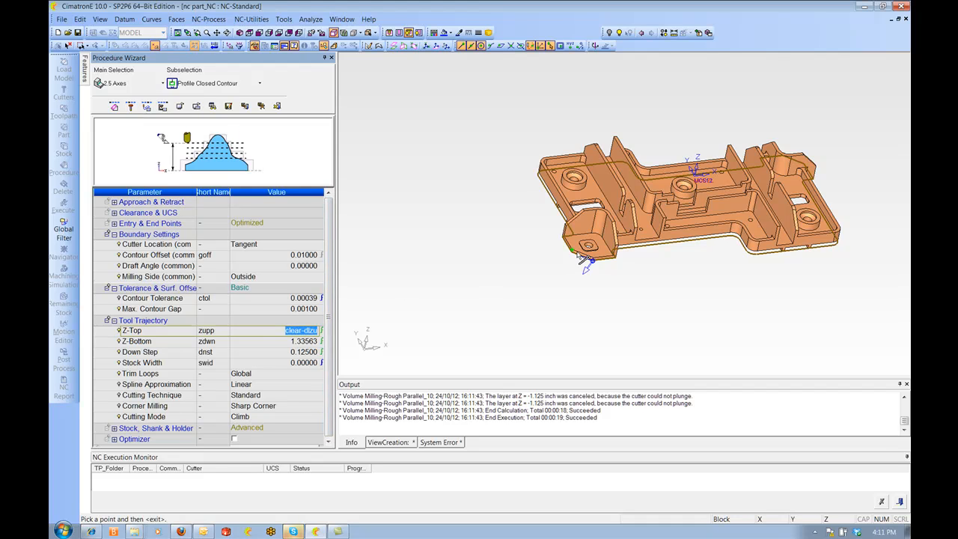
pyautogui.click(582, 256)
# Set Z-Bottom by picking the part's lower edge, then offset it by -.05 to -1.3
pyautogui.click(272, 346)
pyautogui.scroll(5, 587, 307)
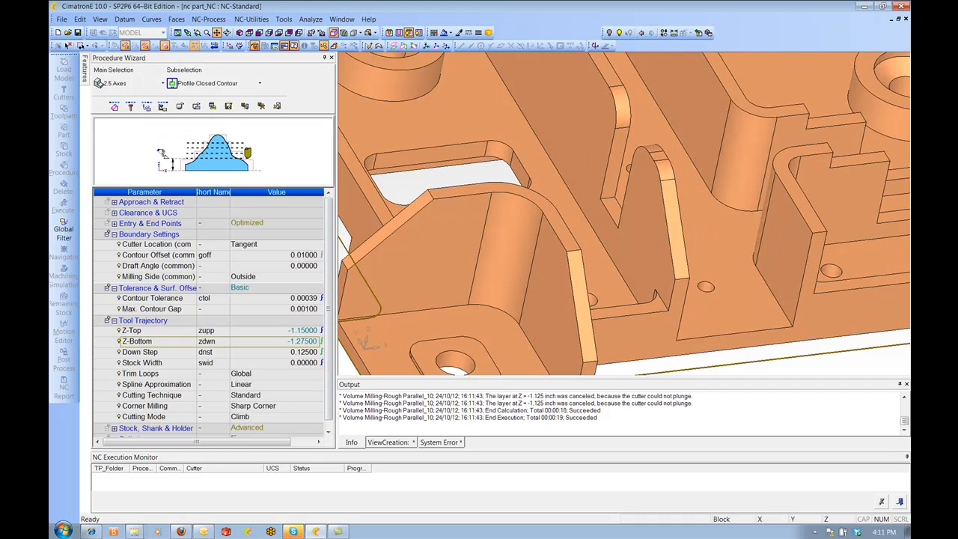
pyautogui.click(496, 179)
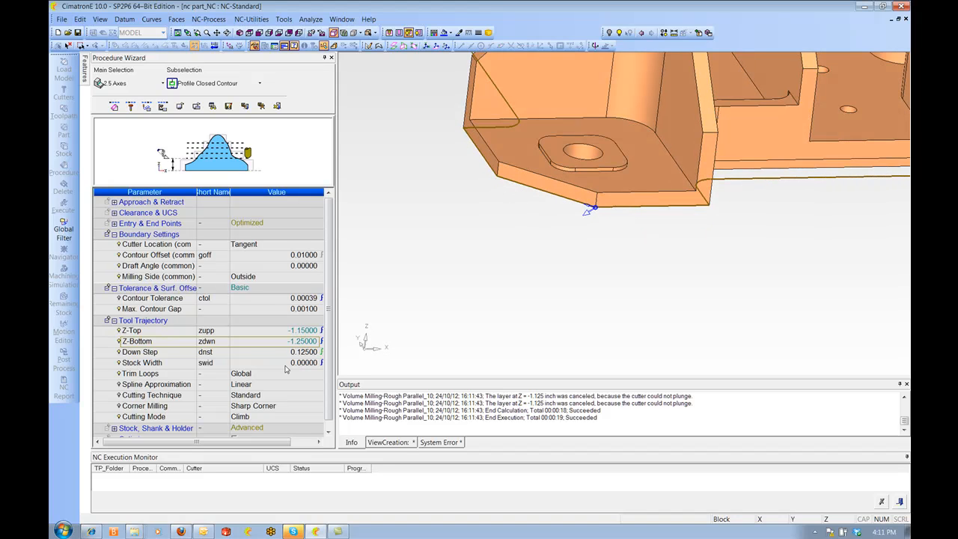
pyautogui.click(284, 343)
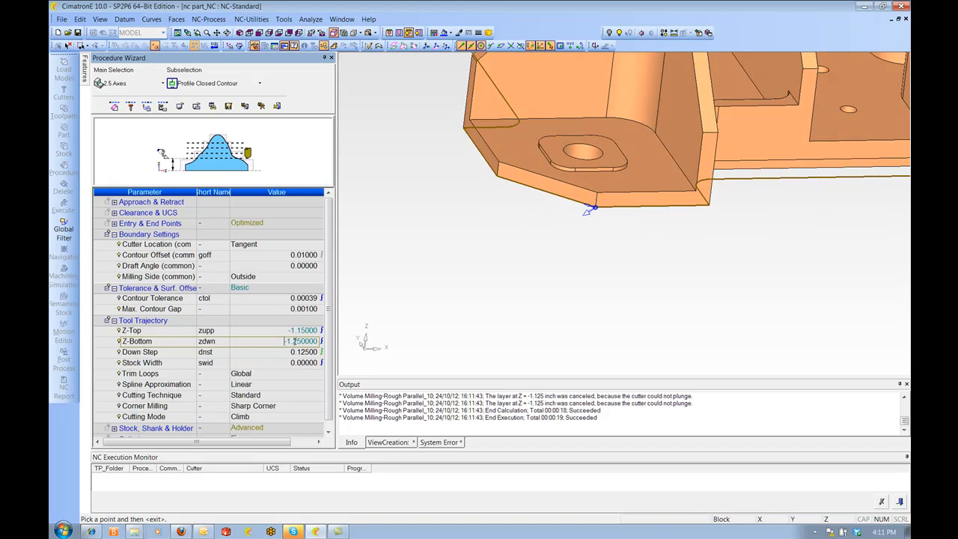
pyautogui.write('-.05')
pyautogui.press('Return')
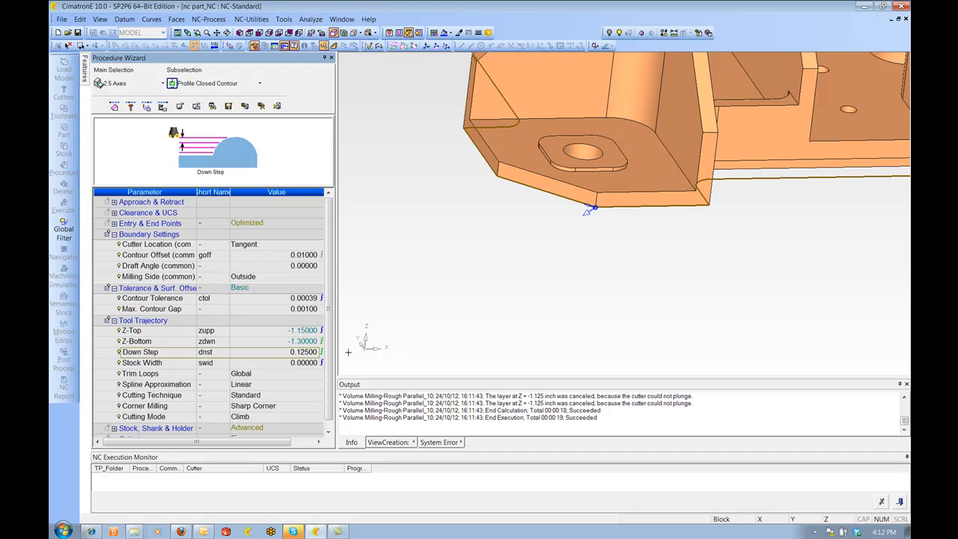
# Enable cutter compensation with the Yes-Tip Location option
pyautogui.keyDown('ctrl'); pyautogui.moveTo(415, 207); pyautogui.dragTo(454, 330, button='right'); pyautogui.keyUp('ctrl')
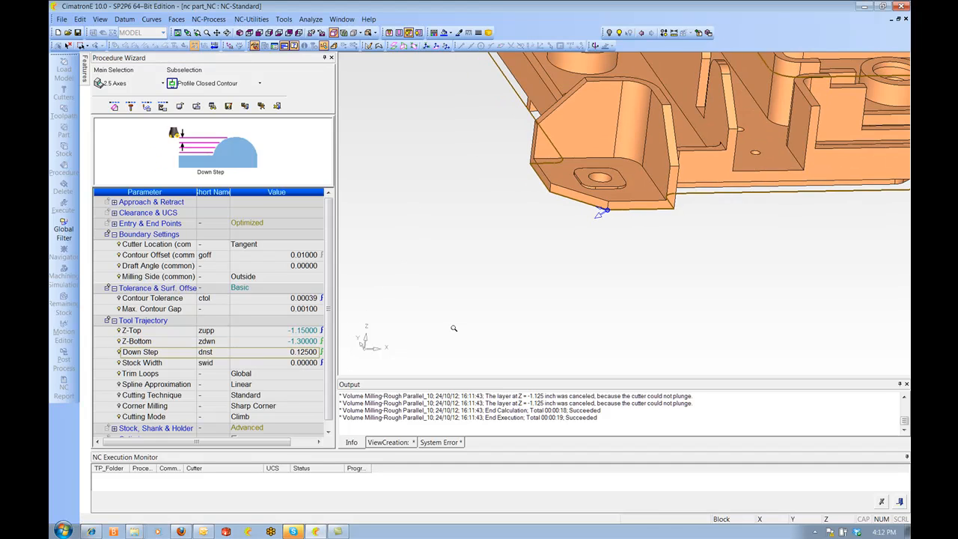
pyautogui.keyDown('ctrl'); pyautogui.moveTo(553, 261); pyautogui.dragTo(558, 330, button='right'); pyautogui.keyUp('ctrl')
pyautogui.keyDown('ctrl'); pyautogui.moveTo(558, 198); pyautogui.dragTo(467, 256, button='middle'); pyautogui.keyUp('ctrl')
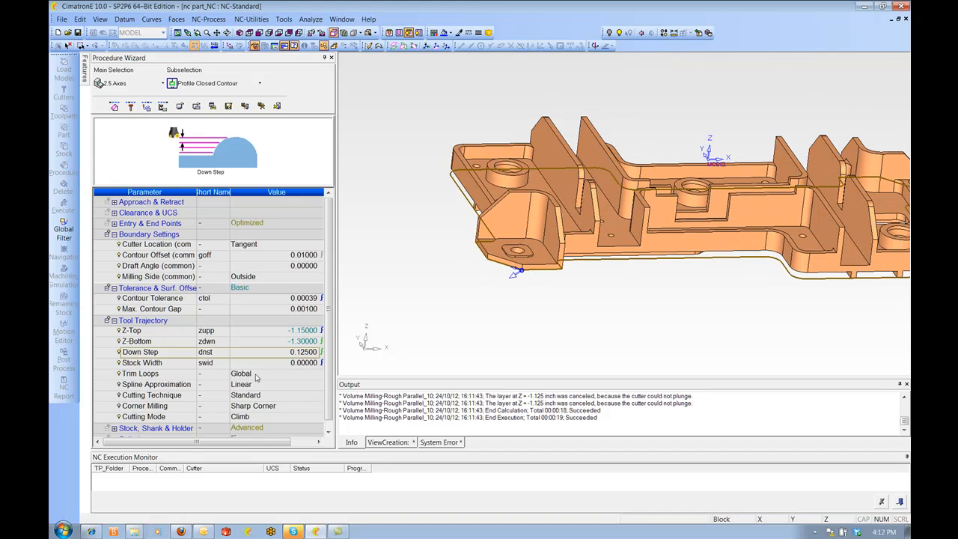
pyautogui.click(163, 107)
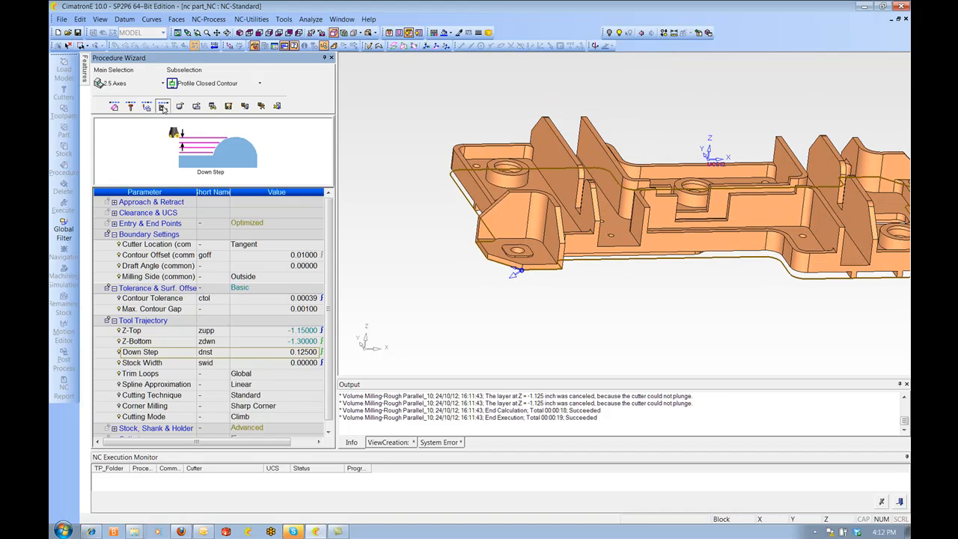
pyautogui.click(234, 292)
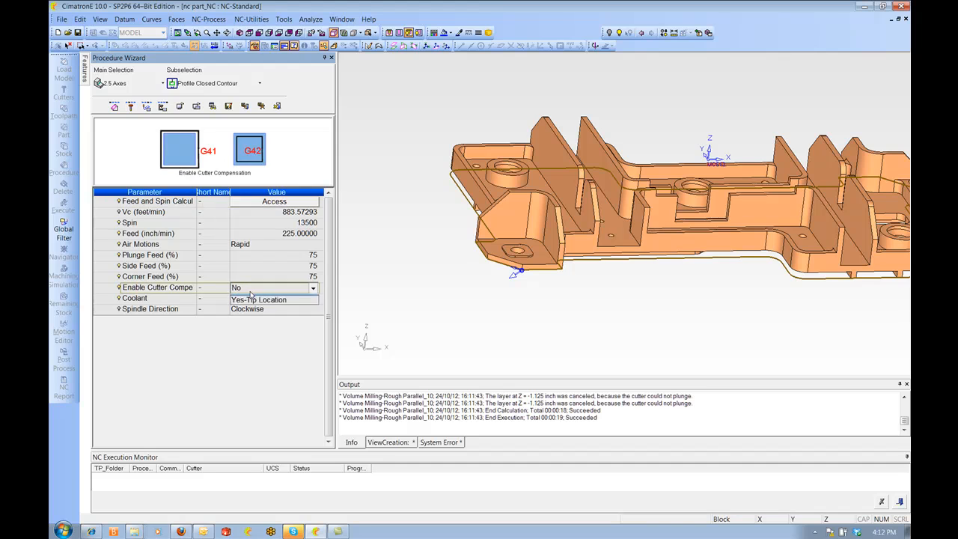
pyautogui.click(251, 303)
# Set the spin to 8000 and the feed to 60, then save and calculate the profile procedure
pyautogui.click(274, 223)
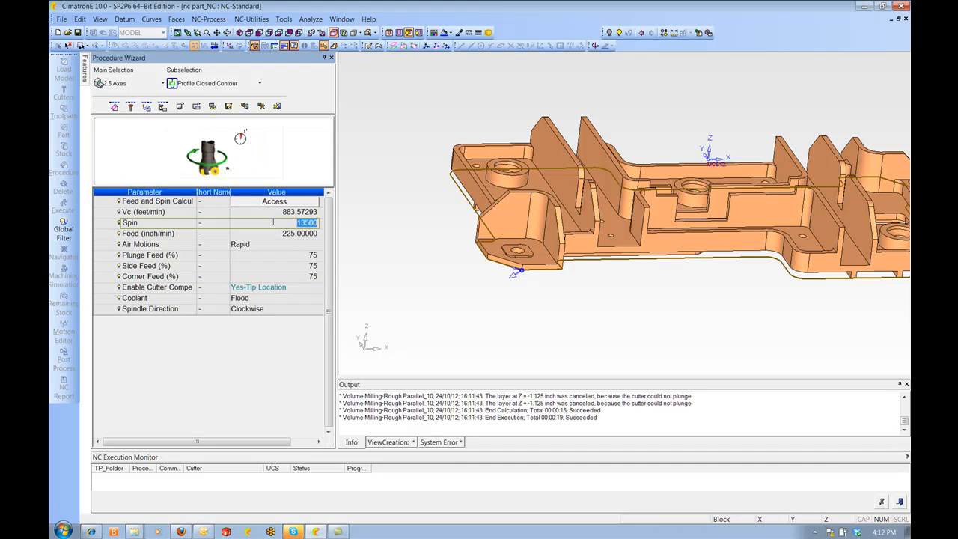
pyautogui.write('8000')
pyautogui.click(271, 237)
pyautogui.write('60')
pyautogui.press('Return')
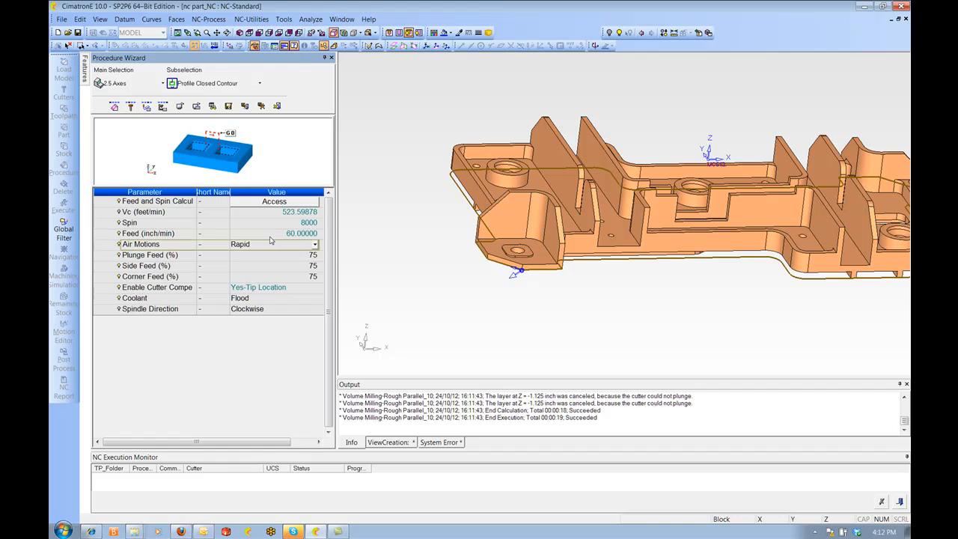
pyautogui.rightClick(432, 217)
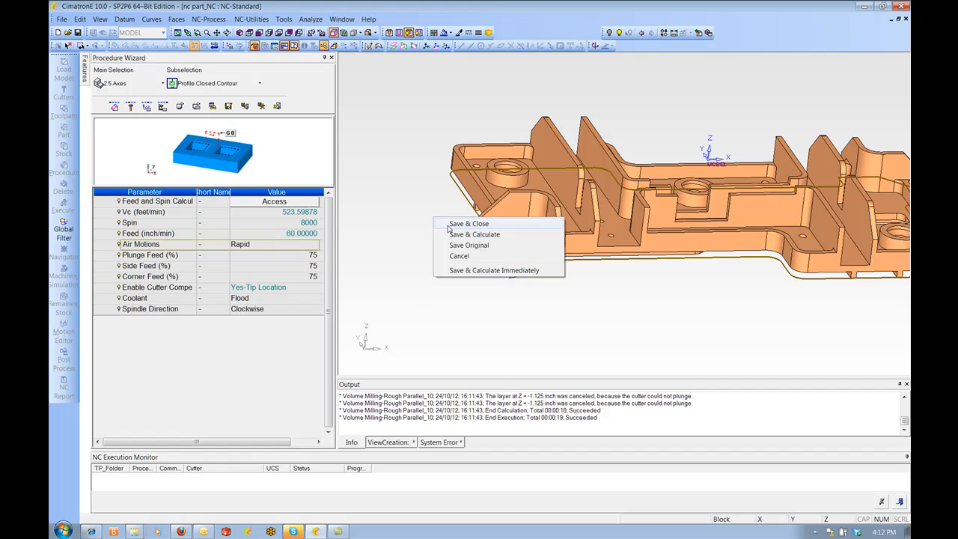
pyautogui.click(485, 239)
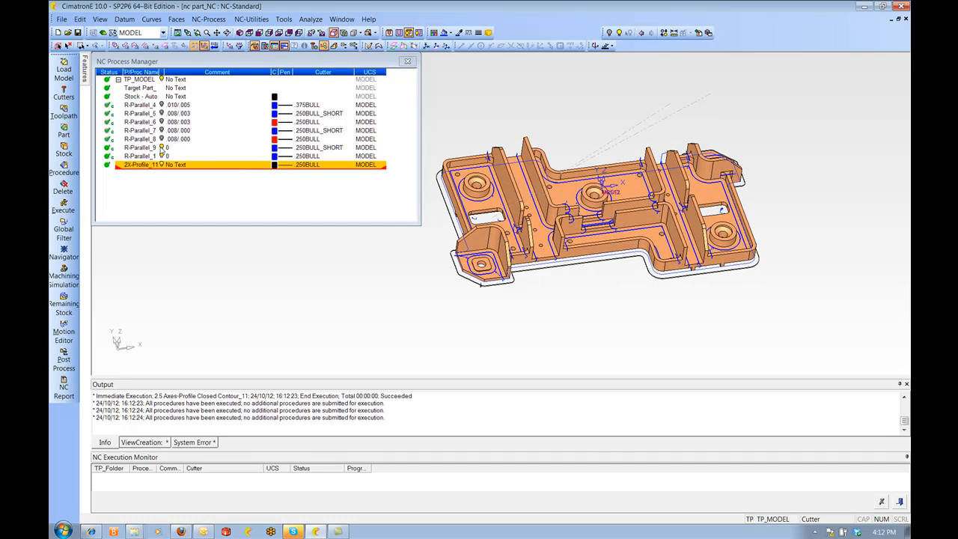
# Inspect the new profile toolpath and select the roughing procedures to display their toolpaths
pyautogui.scroll(4, 599, 232)
pyautogui.keyDown('ctrl'); pyautogui.moveTo(614, 251); pyautogui.dragTo(700, 244, button='middle'); pyautogui.keyUp('ctrl')
pyautogui.keyDown('ctrl'); pyautogui.moveTo(700, 243); pyautogui.dragTo(704, 228); pyautogui.keyUp('ctrl')
pyautogui.keyDown('ctrl'); pyautogui.moveTo(704, 228); pyautogui.dragTo(640, 207, button='middle'); pyautogui.keyUp('ctrl')
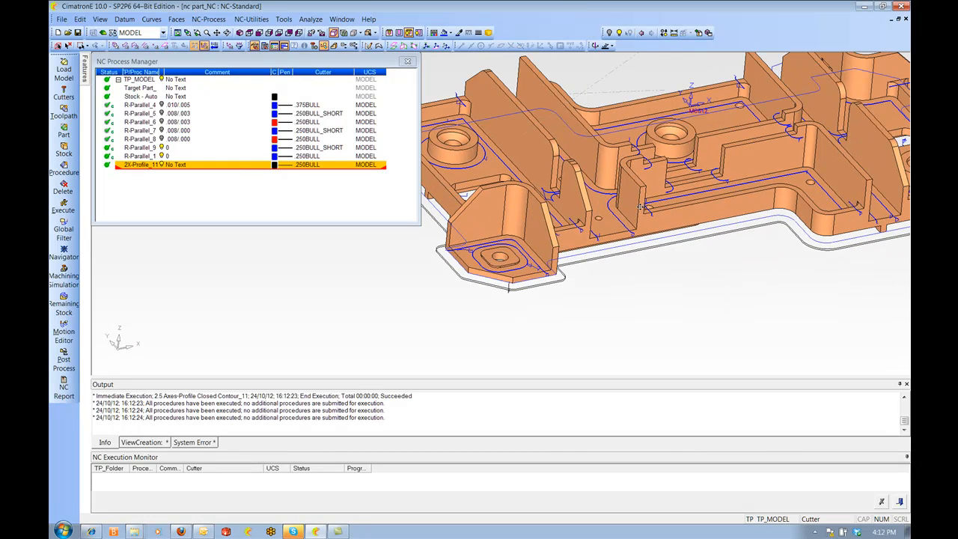
pyautogui.click(163, 147)
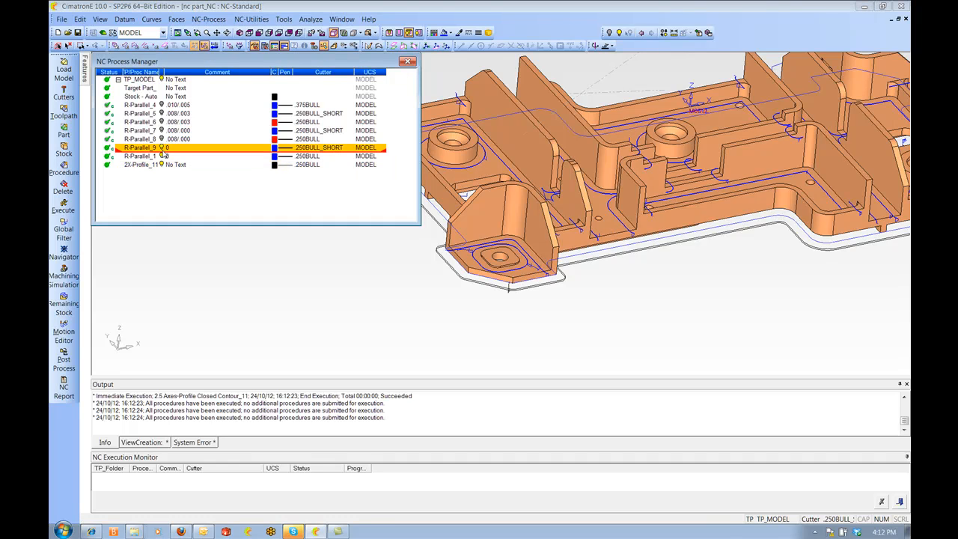
pyautogui.click(279, 157)
pyautogui.click(276, 158)
pyautogui.click(282, 170)
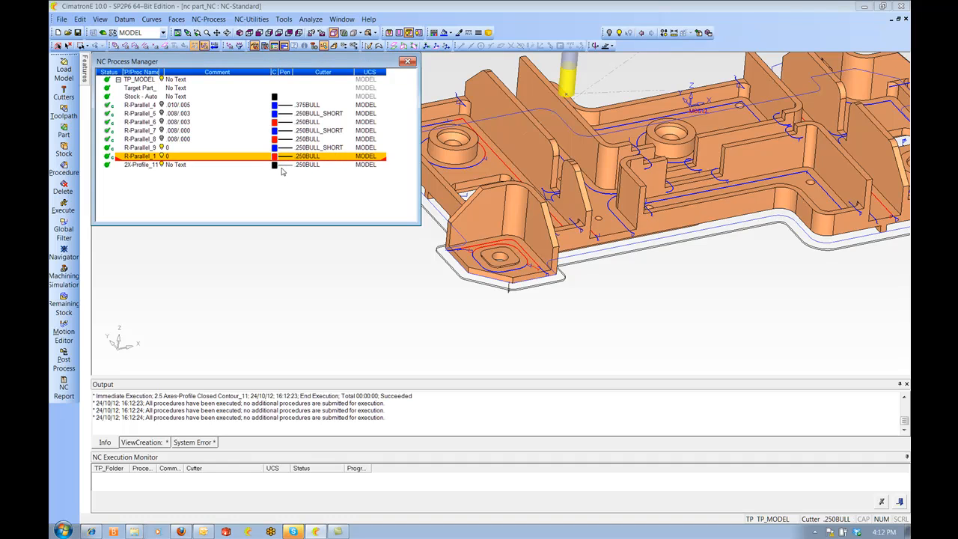
# Examine the displayed R-Parallel_1 toolpath around the part's walls, pockets and lugs
pyautogui.scroll(2, 592, 216)
pyautogui.keyDown('ctrl'); pyautogui.moveTo(599, 217); pyautogui.dragTo(584, 222, button='middle'); pyautogui.keyUp('ctrl')
pyautogui.keyDown('ctrl'); pyautogui.moveTo(584, 222); pyautogui.dragTo(634, 238); pyautogui.keyUp('ctrl')
pyautogui.keyDown('ctrl'); pyautogui.moveTo(633, 239); pyautogui.dragTo(692, 226, button='middle'); pyautogui.keyUp('ctrl')
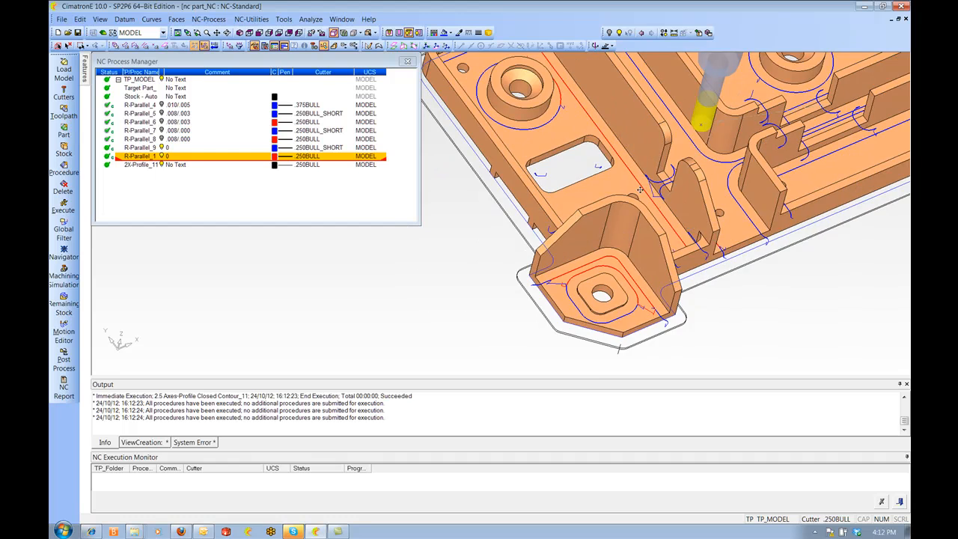
pyautogui.keyDown('ctrl'); pyautogui.moveTo(641, 191); pyautogui.dragTo(642, 216, button='middle'); pyautogui.keyUp('ctrl')
pyautogui.scroll(-2, 668, 264)
pyautogui.keyDown('ctrl'); pyautogui.moveTo(668, 264); pyautogui.dragTo(661, 271); pyautogui.keyUp('ctrl')
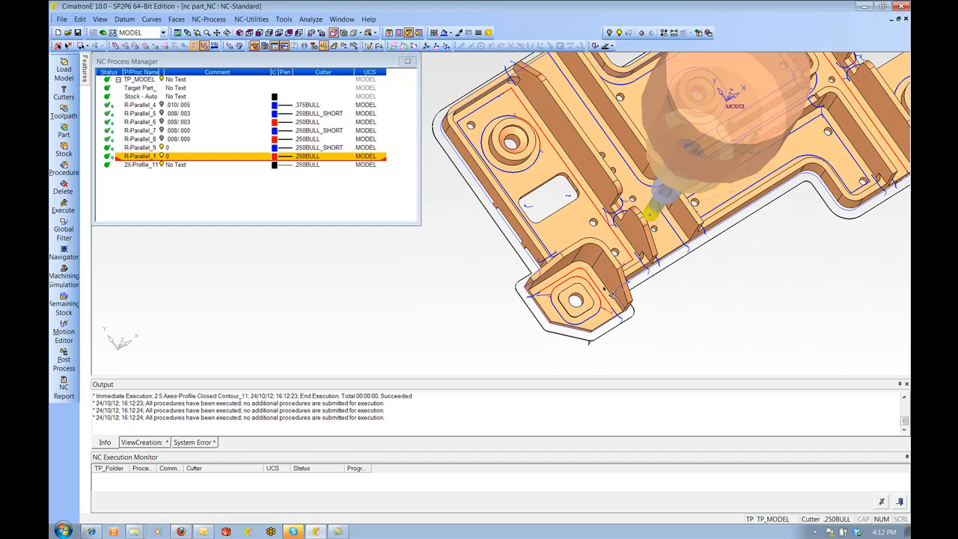
pyautogui.keyDown('ctrl'); pyautogui.moveTo(635, 259); pyautogui.dragTo(634, 275); pyautogui.keyUp('ctrl')
pyautogui.keyDown('ctrl'); pyautogui.moveTo(572, 192); pyautogui.dragTo(471, 120); pyautogui.keyUp('ctrl')
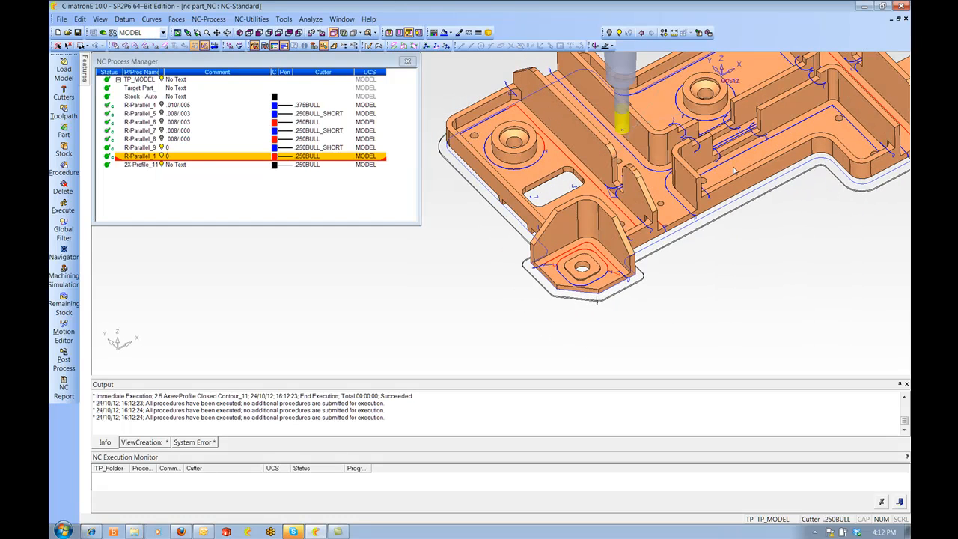
pyautogui.scroll(3, 735, 171)
pyautogui.keyDown('ctrl'); pyautogui.moveTo(517, 196); pyautogui.dragTo(643, 216); pyautogui.keyUp('ctrl')
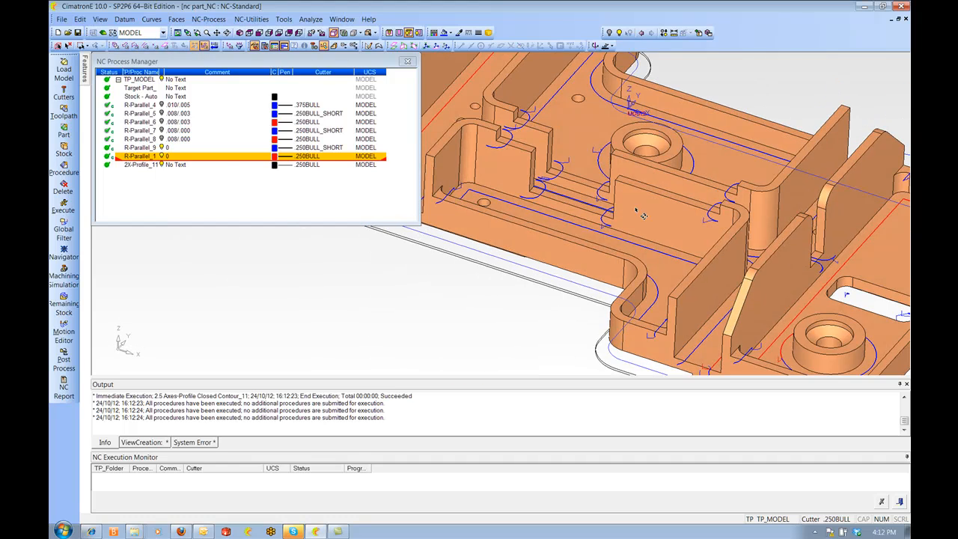
pyautogui.keyDown('ctrl'); pyautogui.moveTo(534, 158); pyautogui.dragTo(677, 205); pyautogui.keyUp('ctrl')
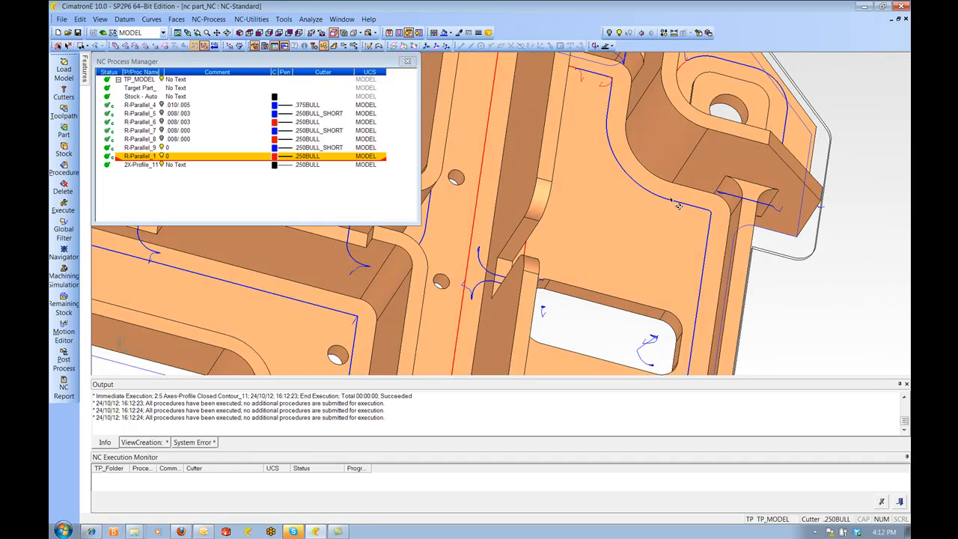
pyautogui.keyDown('ctrl'); pyautogui.moveTo(693, 173); pyautogui.dragTo(742, 204); pyautogui.keyUp('ctrl')
pyautogui.keyDown('ctrl'); pyautogui.moveTo(741, 204); pyautogui.dragTo(751, 279, button='right'); pyautogui.keyUp('ctrl')
pyautogui.keyDown('ctrl'); pyautogui.moveTo(752, 278); pyautogui.dragTo(690, 230); pyautogui.keyUp('ctrl')
pyautogui.keyDown('ctrl'); pyautogui.moveTo(669, 223); pyautogui.dragTo(700, 201, button='middle'); pyautogui.keyUp('ctrl')
pyautogui.keyDown('ctrl'); pyautogui.moveTo(679, 216); pyautogui.dragTo(723, 224); pyautogui.keyUp('ctrl')
pyautogui.keyDown('ctrl'); pyautogui.moveTo(720, 244); pyautogui.dragTo(696, 206, button='right'); pyautogui.keyUp('ctrl')
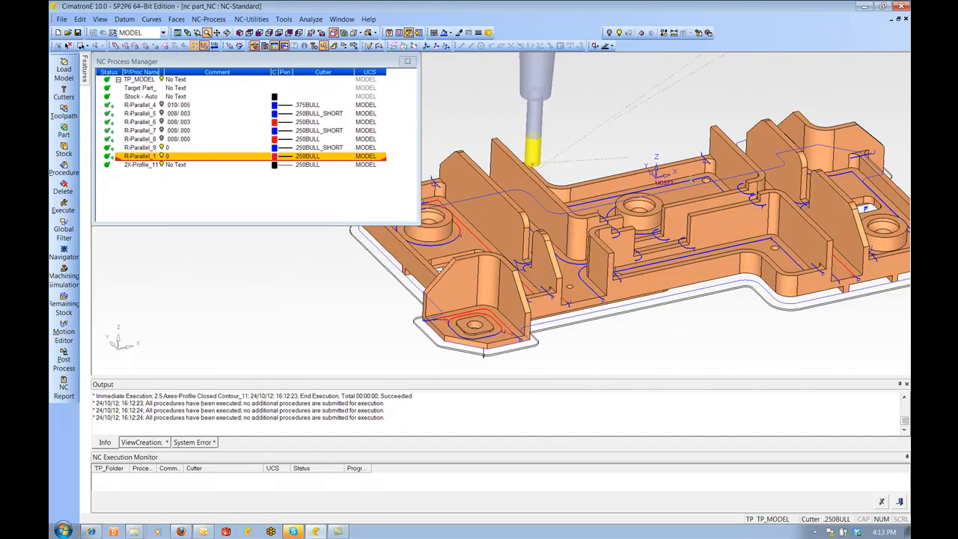
pyautogui.keyDown('ctrl'); pyautogui.moveTo(691, 206); pyautogui.dragTo(708, 173, button='middle'); pyautogui.keyUp('ctrl')
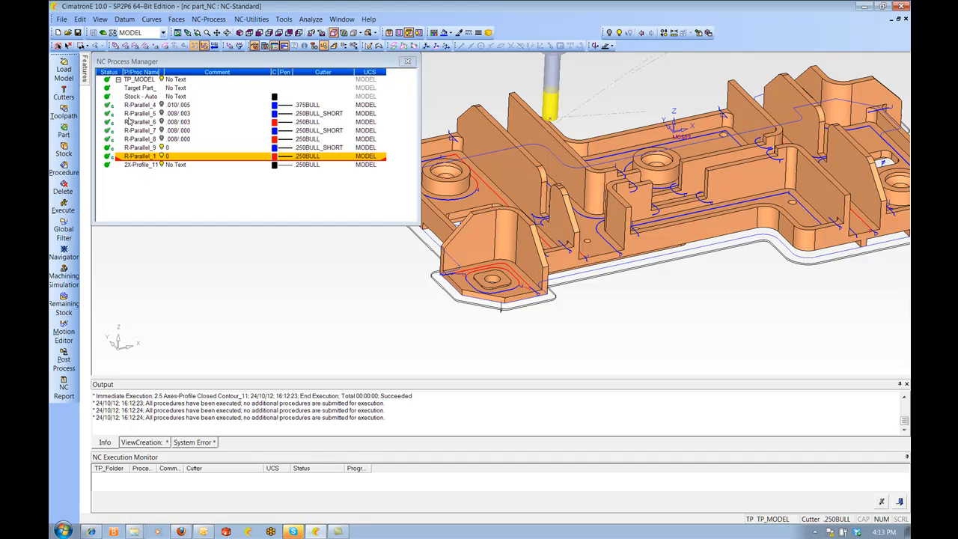
pyautogui.scroll(-3, 704, 177)
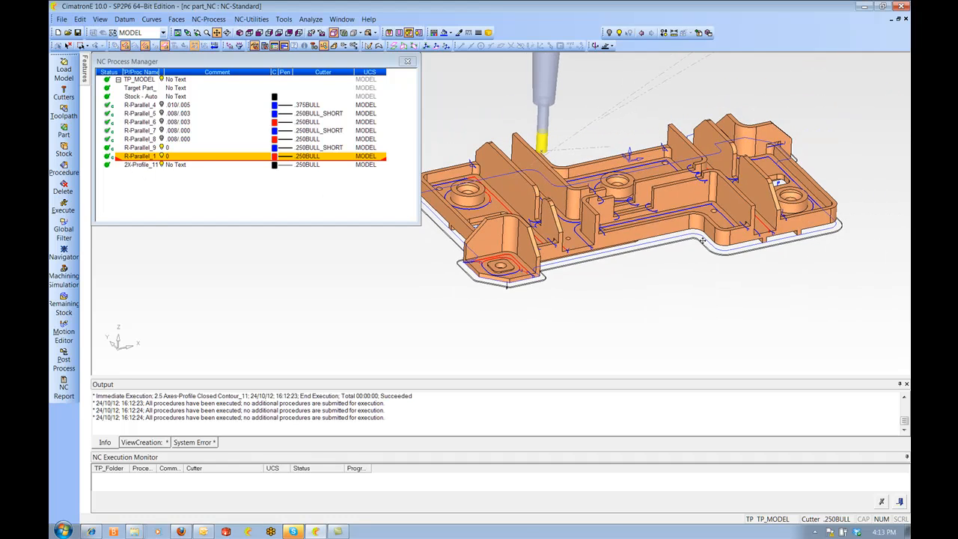
# Open the Navigator for the 2X-Profile_11 procedure and step through its toolpath blocks
pyautogui.click(164, 148)
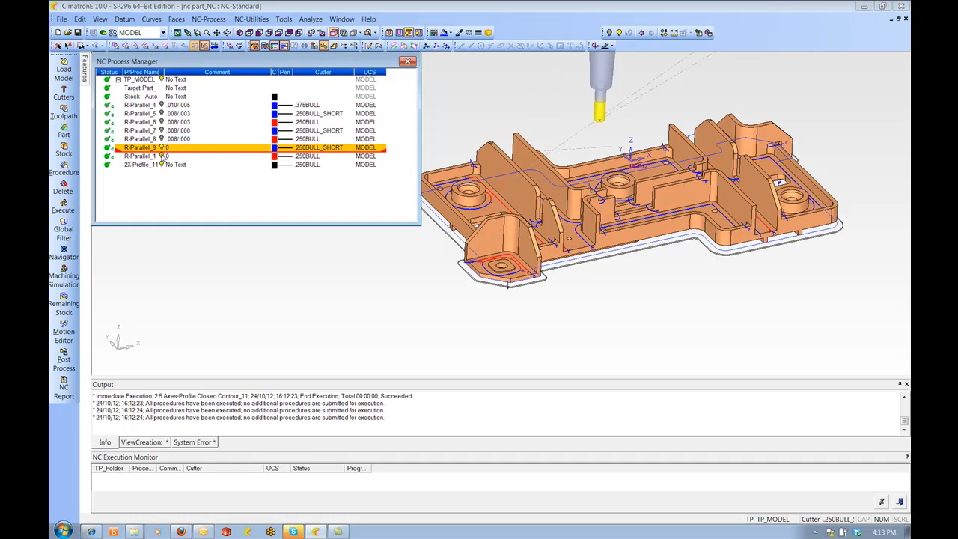
pyautogui.click(162, 156)
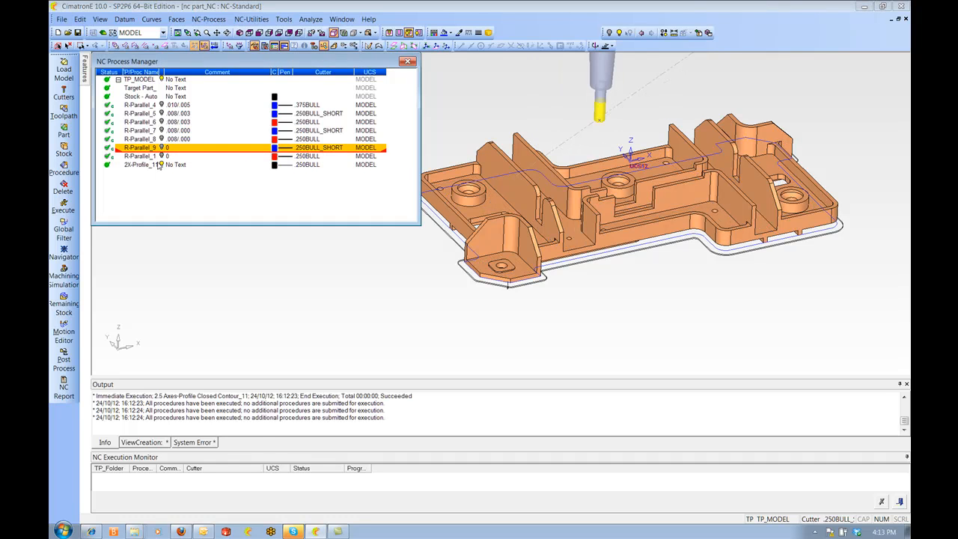
pyautogui.rightClick(146, 166)
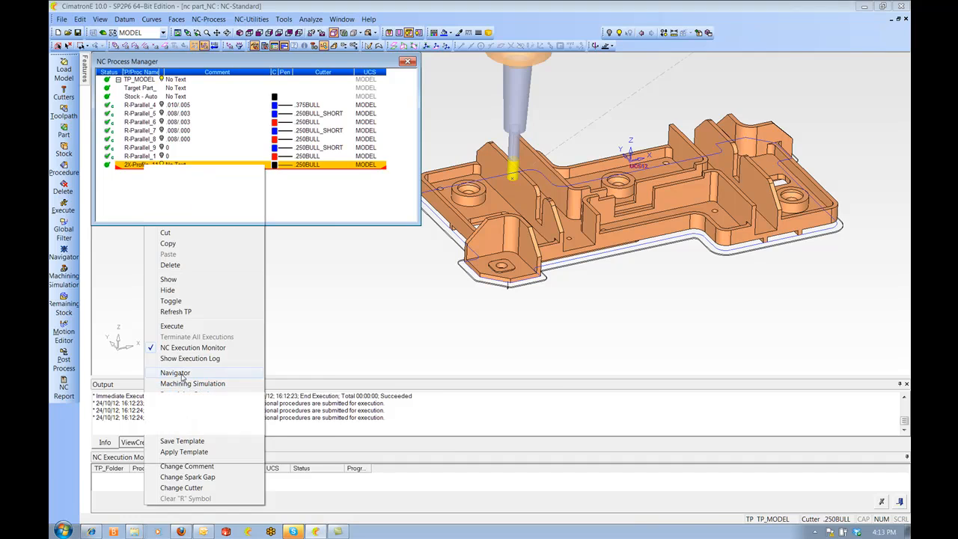
pyautogui.click(176, 373)
pyautogui.moveTo(188, 109); pyautogui.dragTo(213, 108)
pyautogui.keyDown('ctrl'); pyautogui.moveTo(546, 221); pyautogui.dragTo(590, 281); pyautogui.keyUp('ctrl')
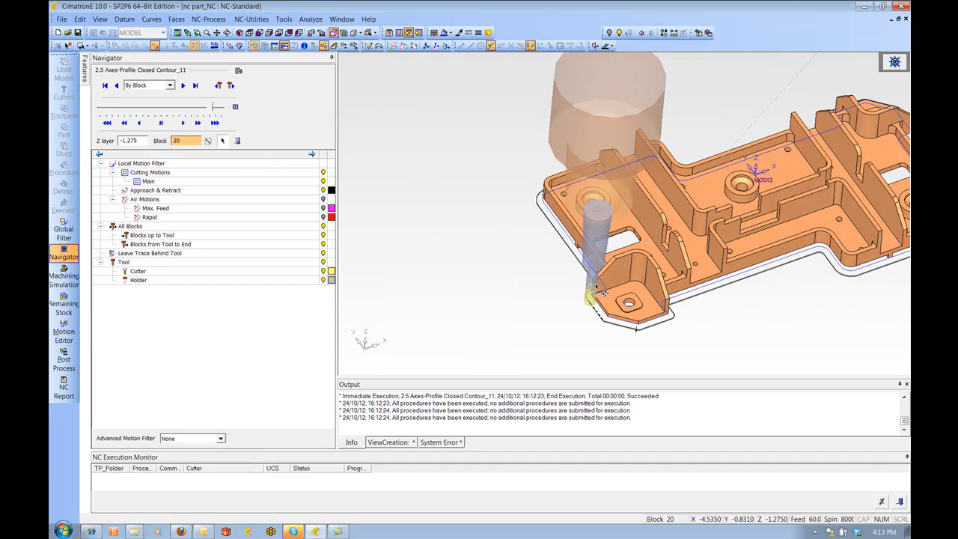
pyautogui.keyDown('ctrl'); pyautogui.moveTo(589, 281); pyautogui.dragTo(590, 266, button='right'); pyautogui.keyUp('ctrl')
pyautogui.keyDown('ctrl'); pyautogui.moveTo(590, 266); pyautogui.dragTo(466, 272, button='middle'); pyautogui.keyUp('ctrl')
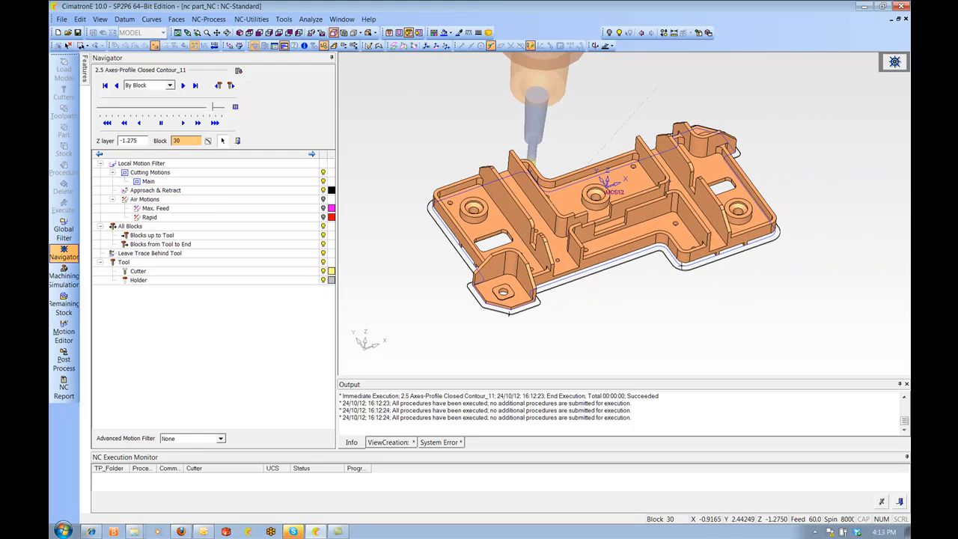
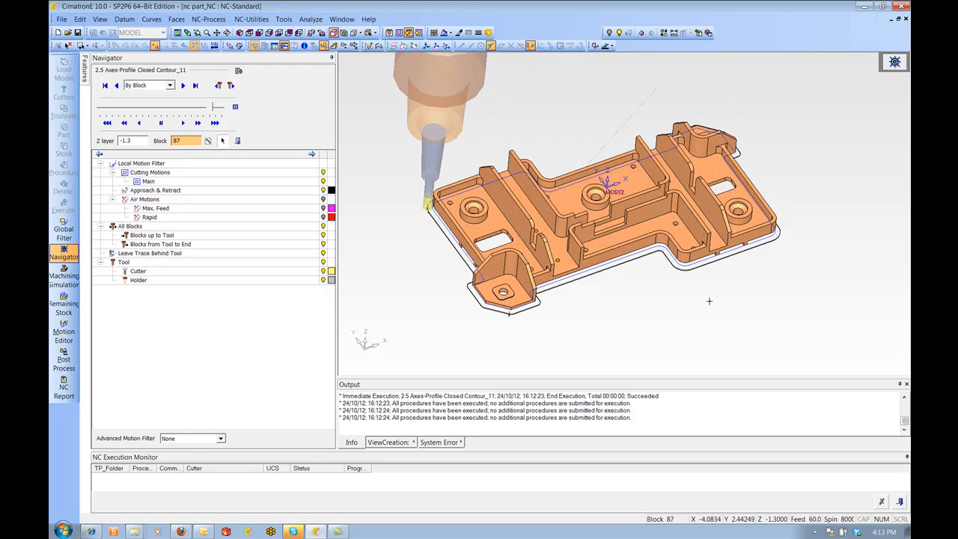
# Close the Navigator and return to the NC Process Manager with the procedures list
pyautogui.scroll(-3, 699, 312)
pyautogui.click(239, 141)
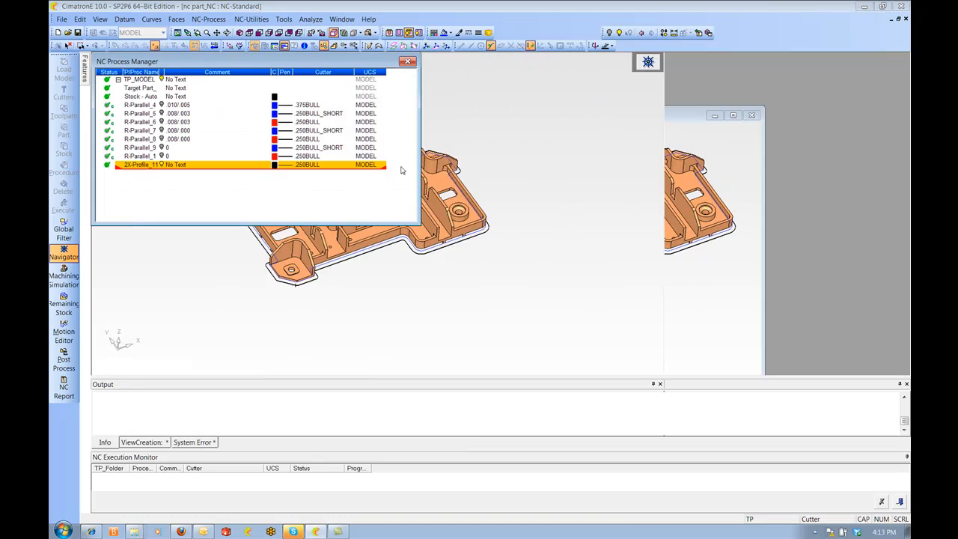
pyautogui.scroll(-2, 569, 203)
pyautogui.keyDown('ctrl'); pyautogui.moveTo(543, 199); pyautogui.dragTo(622, 210, button='middle'); pyautogui.keyUp('ctrl')
pyautogui.scroll(3, 622, 210)
pyautogui.keyDown('ctrl'); pyautogui.moveTo(620, 198); pyautogui.dragTo(618, 165); pyautogui.keyUp('ctrl')
pyautogui.keyDown('ctrl'); pyautogui.moveTo(619, 165); pyautogui.dragTo(615, 156, button='middle'); pyautogui.keyUp('ctrl')
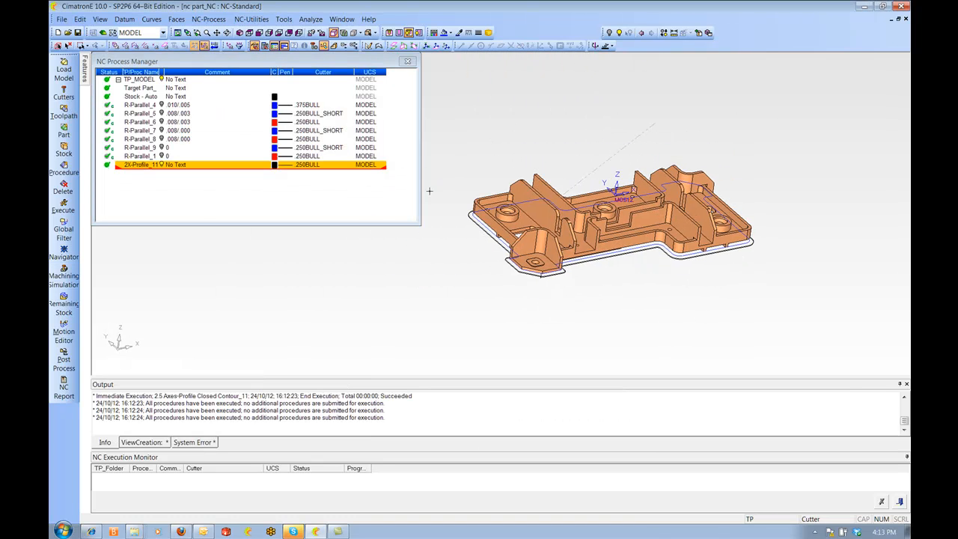
# Add a new procedure after 2X-Profile_11, choosing Surface Milling with the Finish Mill All subselection
pyautogui.rightClick(137, 167)
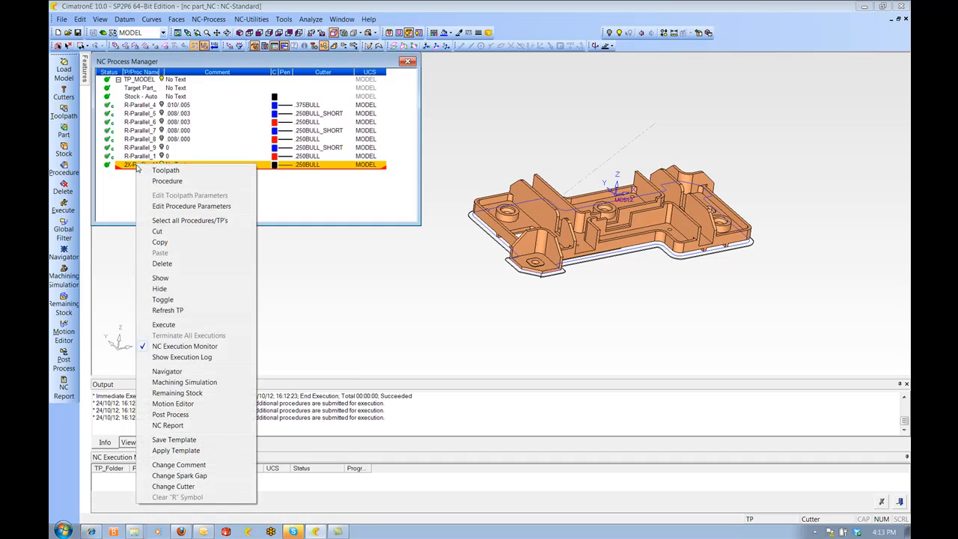
pyautogui.click(165, 185)
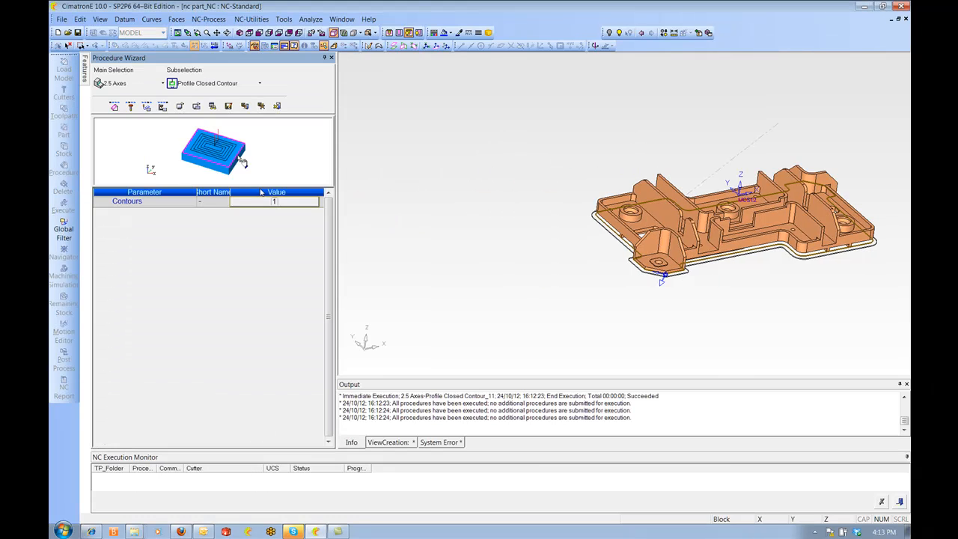
pyautogui.click(128, 84)
pyautogui.click(124, 110)
pyautogui.click(213, 83)
pyautogui.click(206, 111)
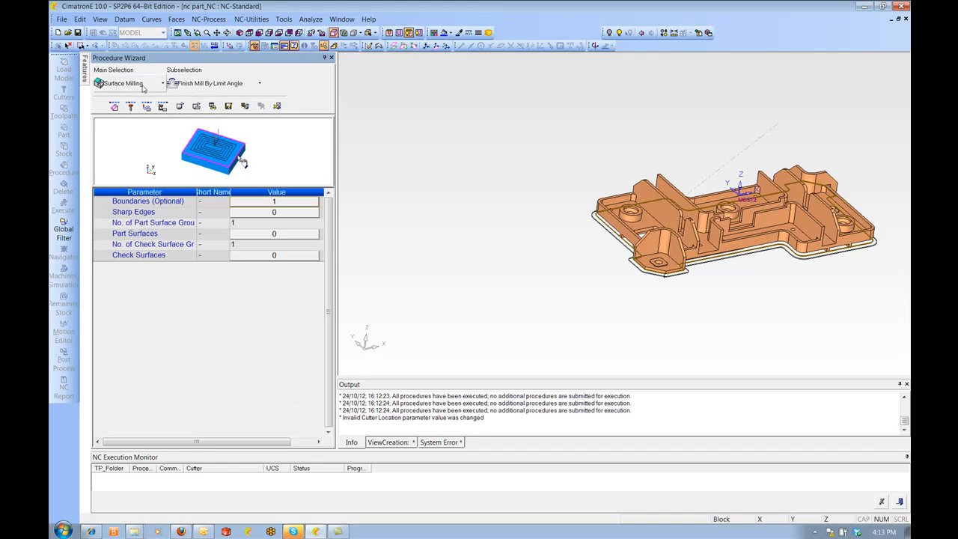
pyautogui.click(212, 84)
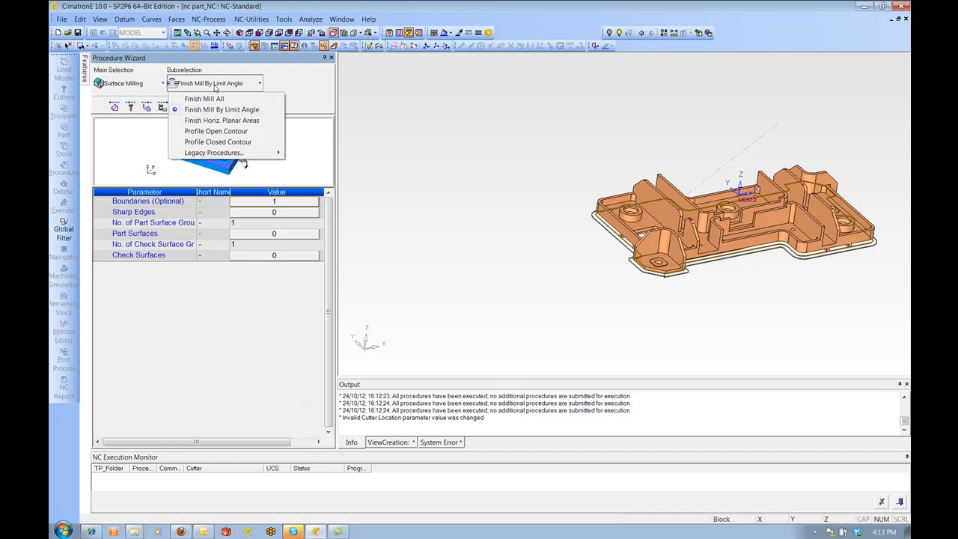
pyautogui.click(205, 99)
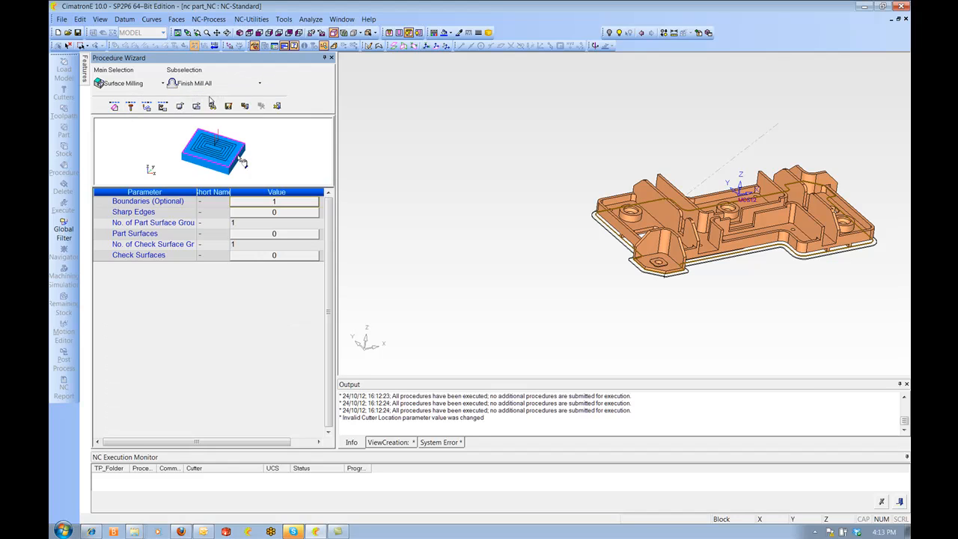
# Pick the part surfaces by criteria using the 3d set, then finish the selection
pyautogui.click(282, 239)
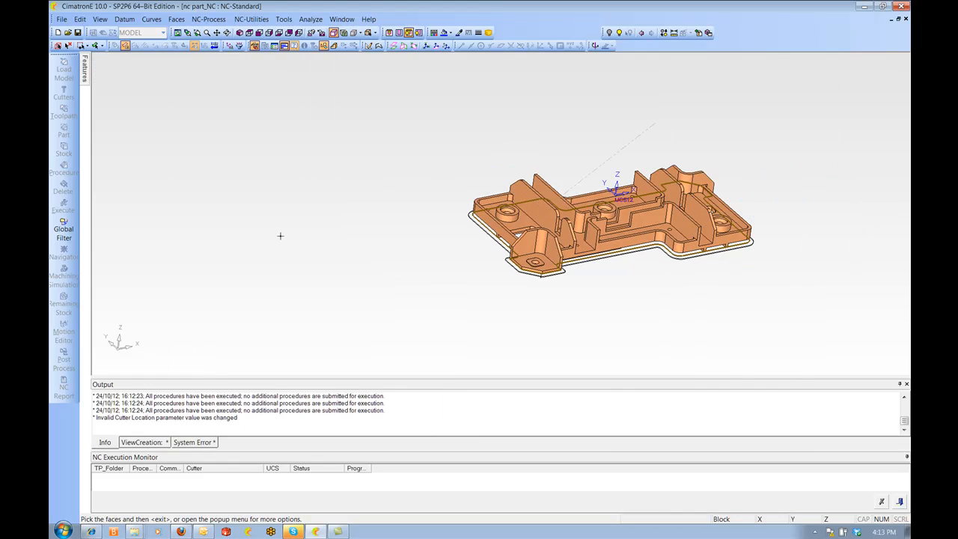
pyautogui.rightClick(286, 180)
pyautogui.click(329, 200)
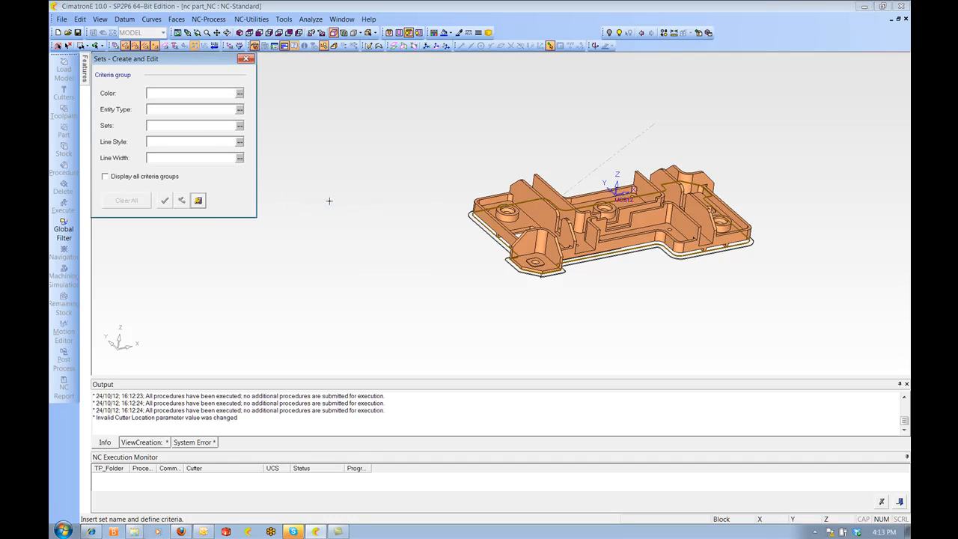
pyautogui.click(239, 126)
pyautogui.click(213, 137)
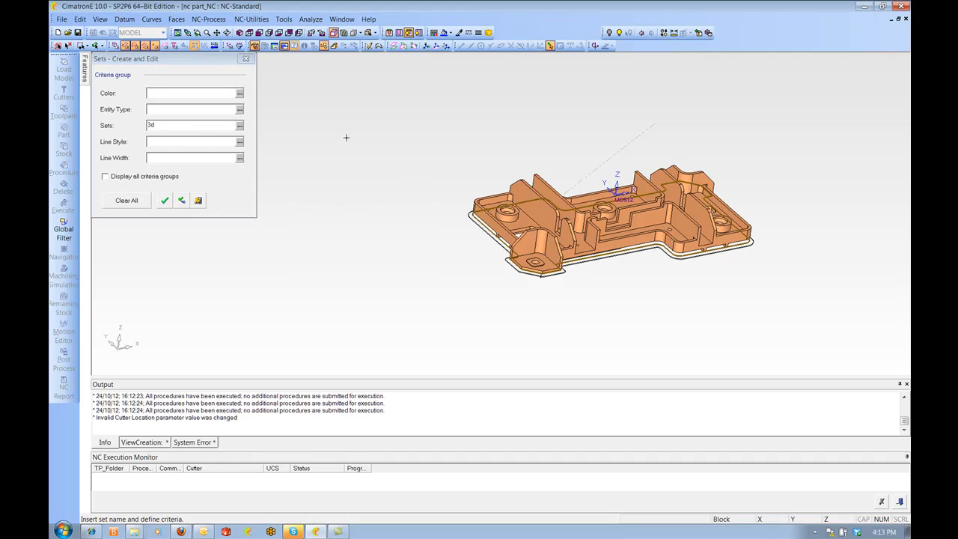
pyautogui.click(199, 200)
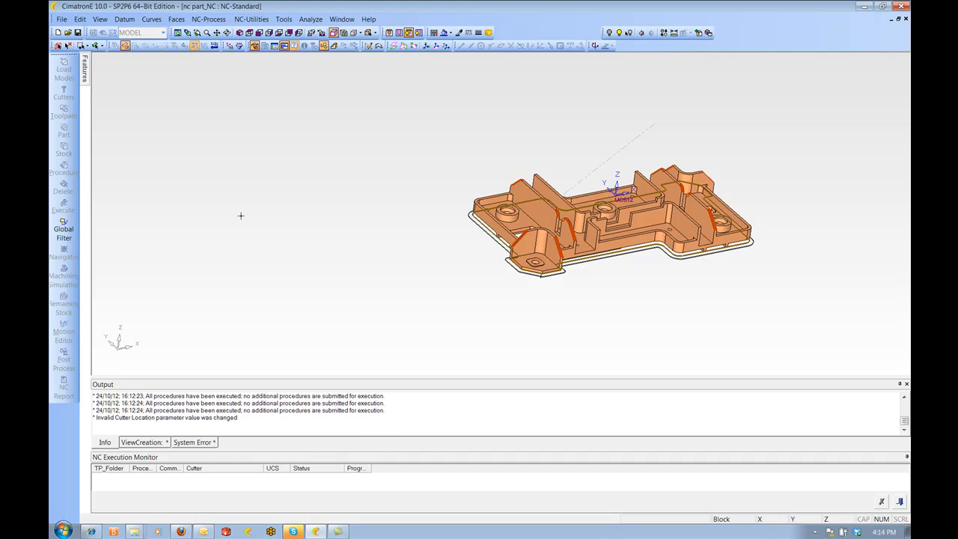
pyautogui.middleClick(241, 215)
# Pick the check surfaces by criteria using the check set and confirm the selection
pyautogui.click(282, 277)
pyautogui.rightClick(282, 160)
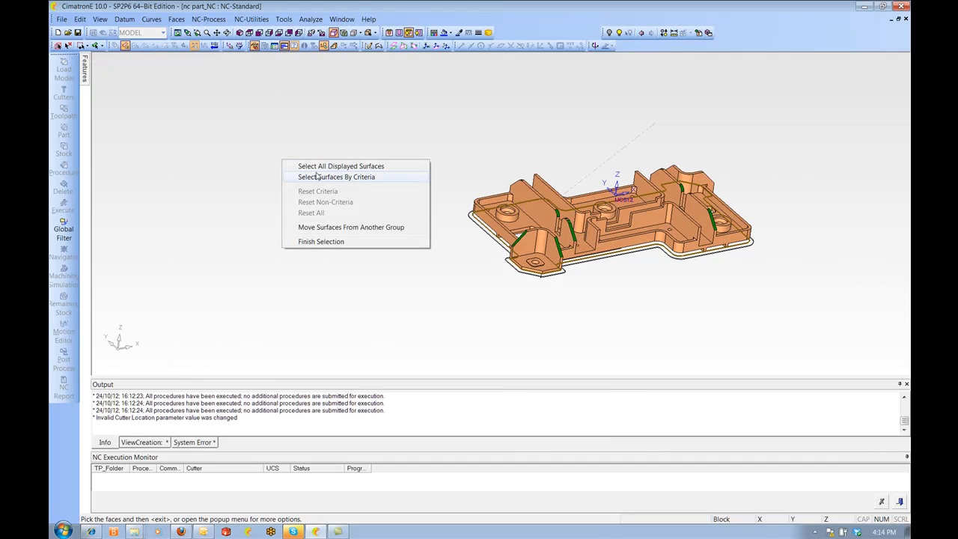
pyautogui.click(317, 177)
pyautogui.click(239, 125)
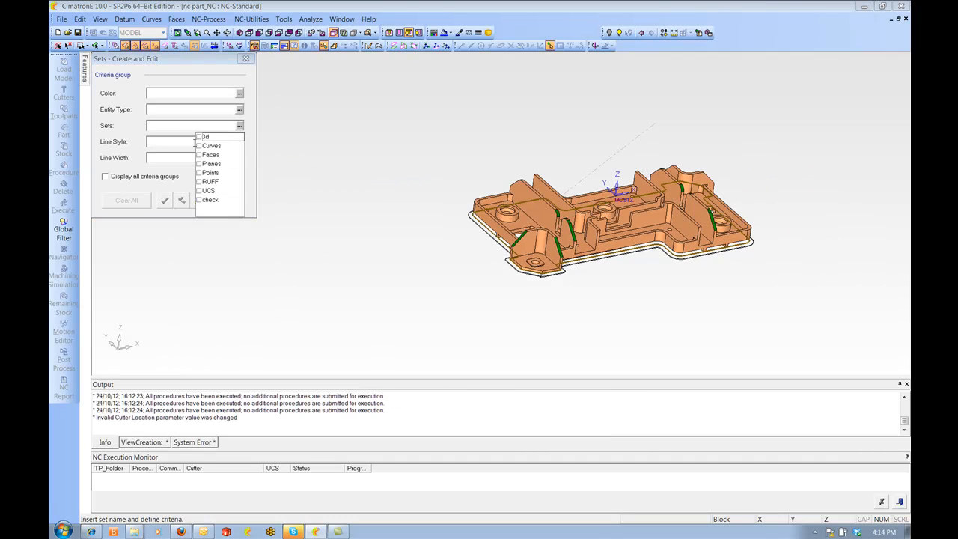
pyautogui.click(211, 199)
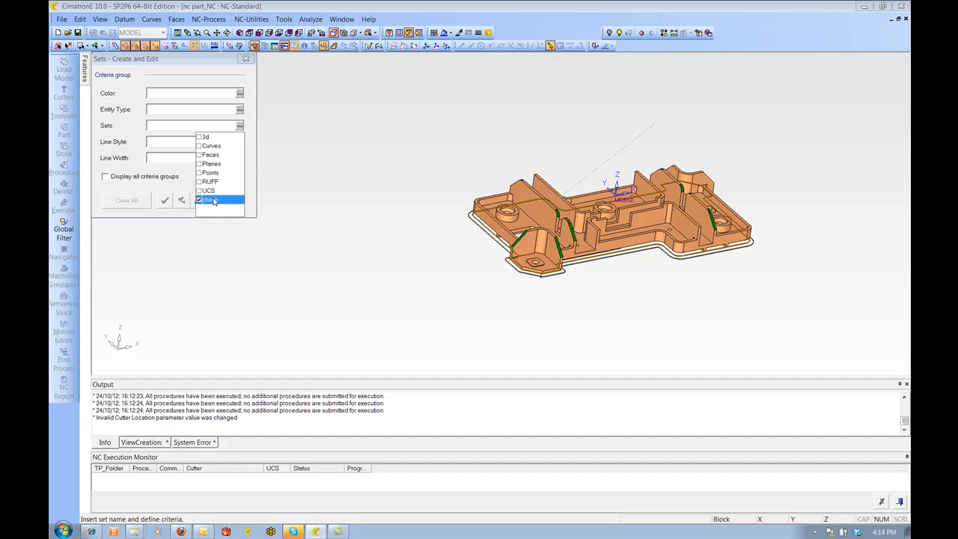
pyautogui.click(363, 170)
pyautogui.click(166, 201)
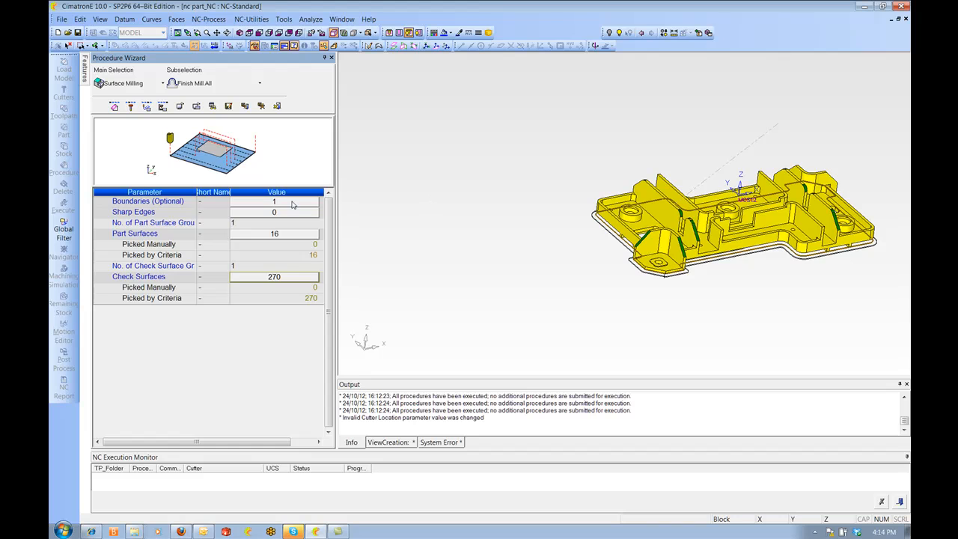
# Create a new cutter named .250BALL with a Ball tip and assign it to the procedure
pyautogui.scroll(3, 522, 206)
pyautogui.moveTo(630, 206); pyautogui.dragTo(639, 225, button='middle')
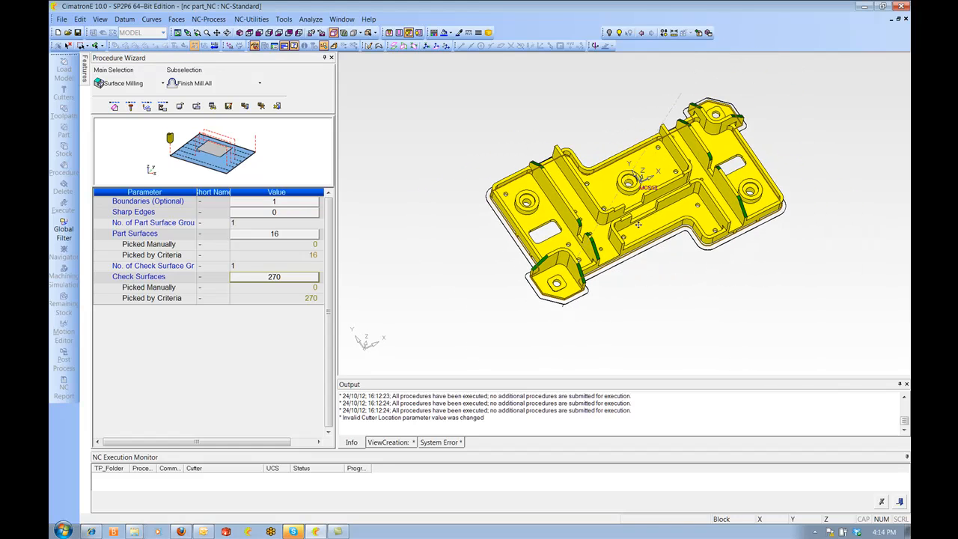
pyautogui.click(132, 108)
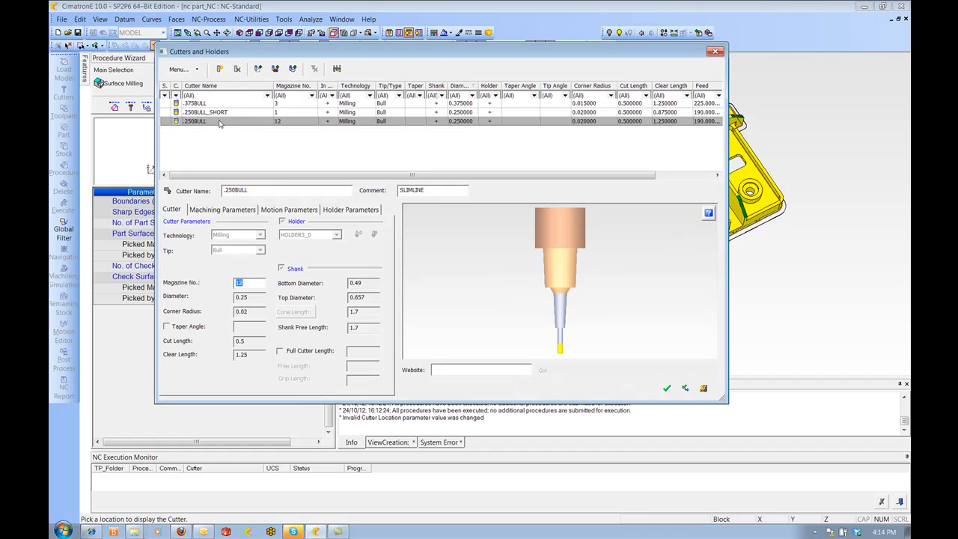
pyautogui.click(219, 70)
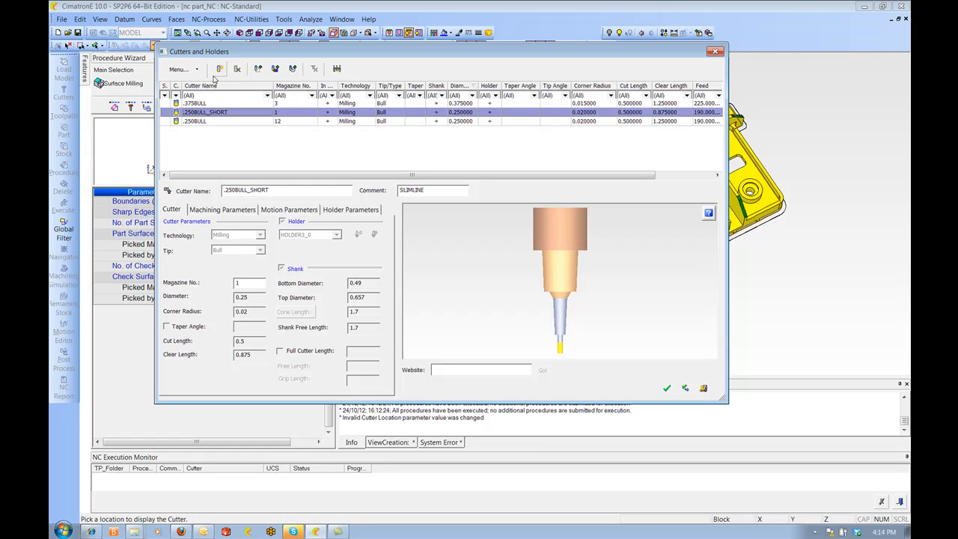
pyautogui.click(286, 190)
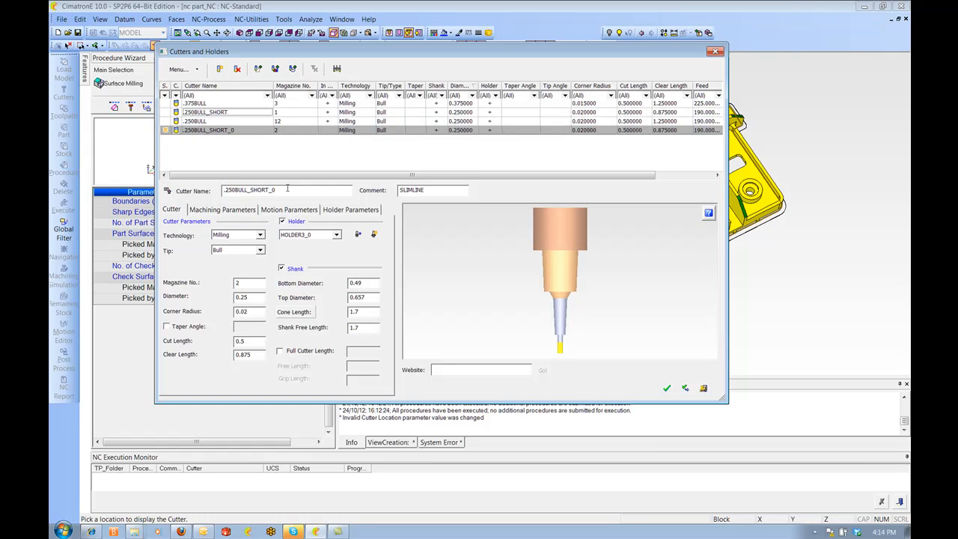
pyautogui.press('BackSpace')
pyautogui.press('BackSpace')
pyautogui.click(259, 252)
pyautogui.click(226, 269)
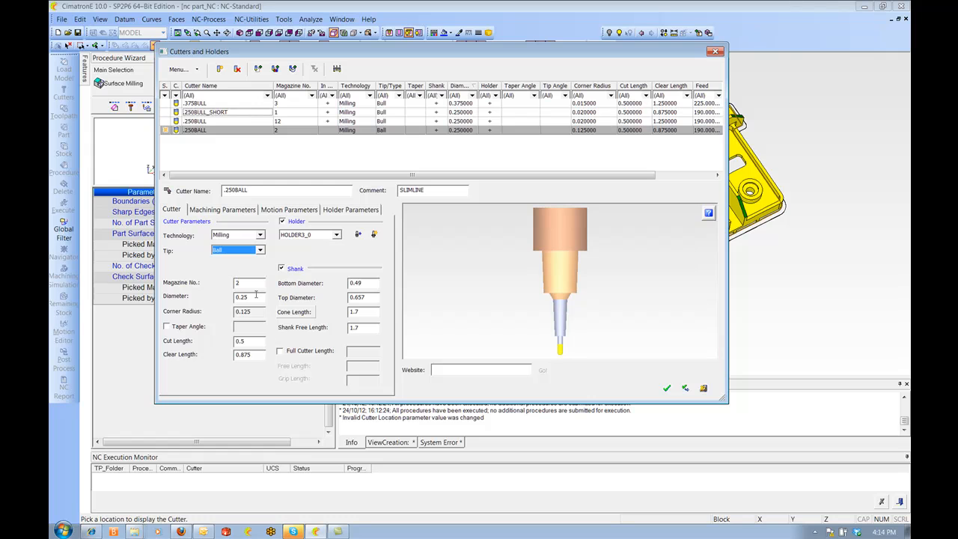
pyautogui.click(667, 389)
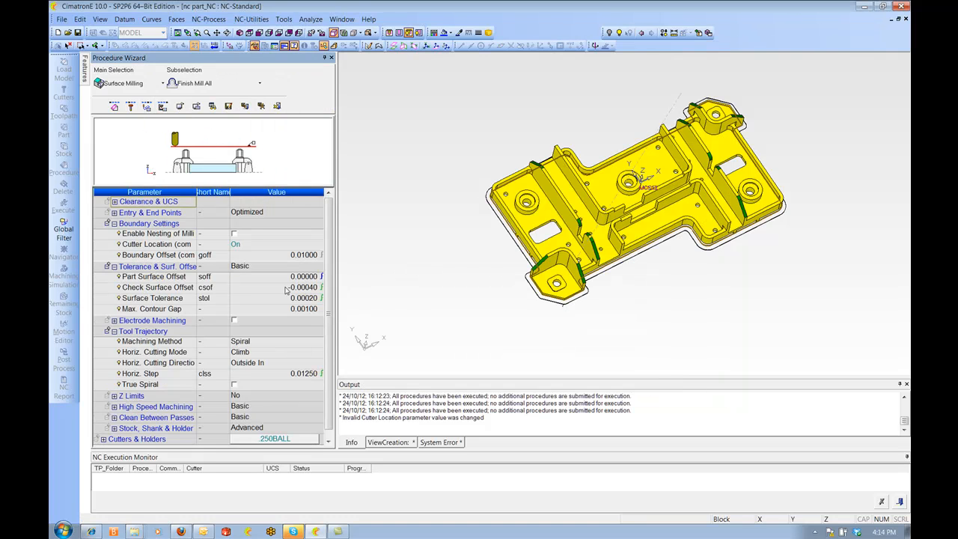
# Keep the Spiral machining method and set the horizontal step to 0.005
pyautogui.click(269, 343)
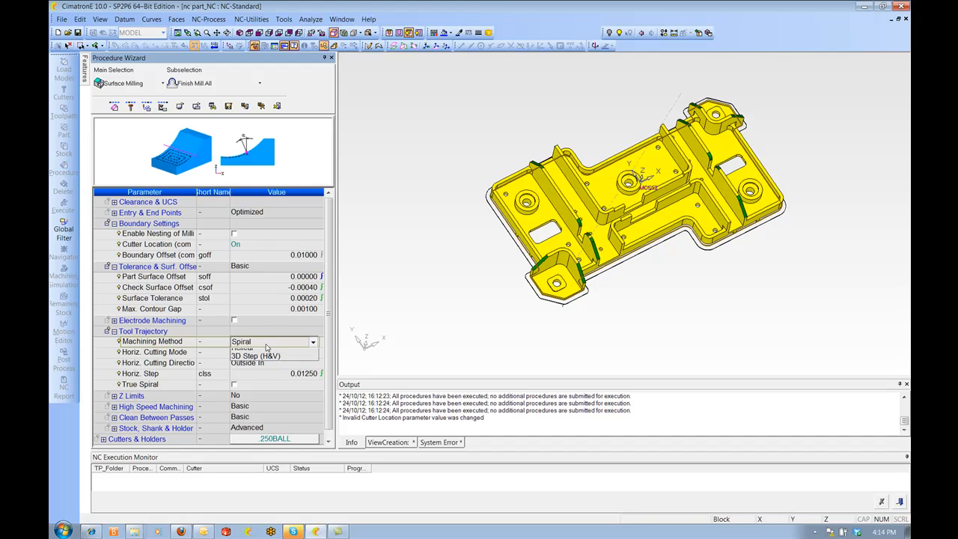
pyautogui.click(251, 346)
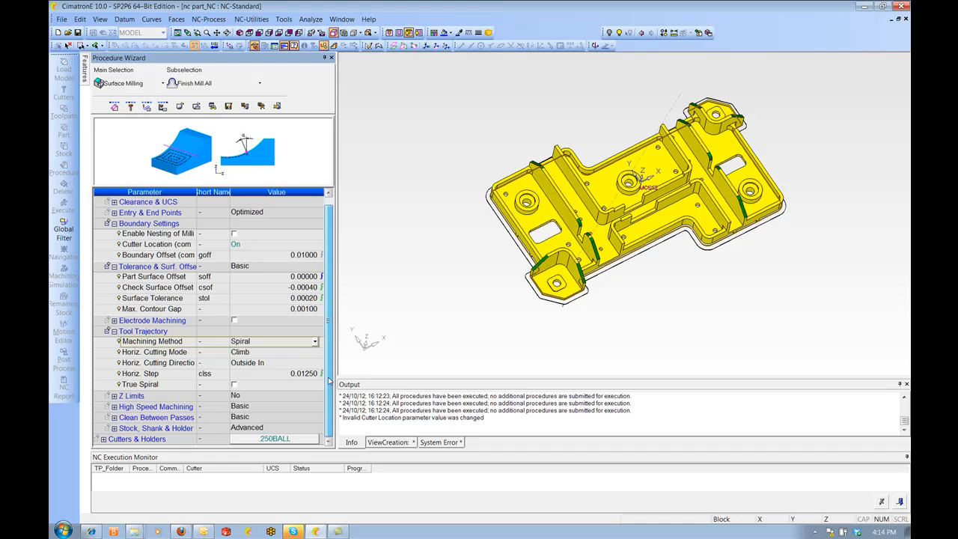
pyautogui.click(269, 373)
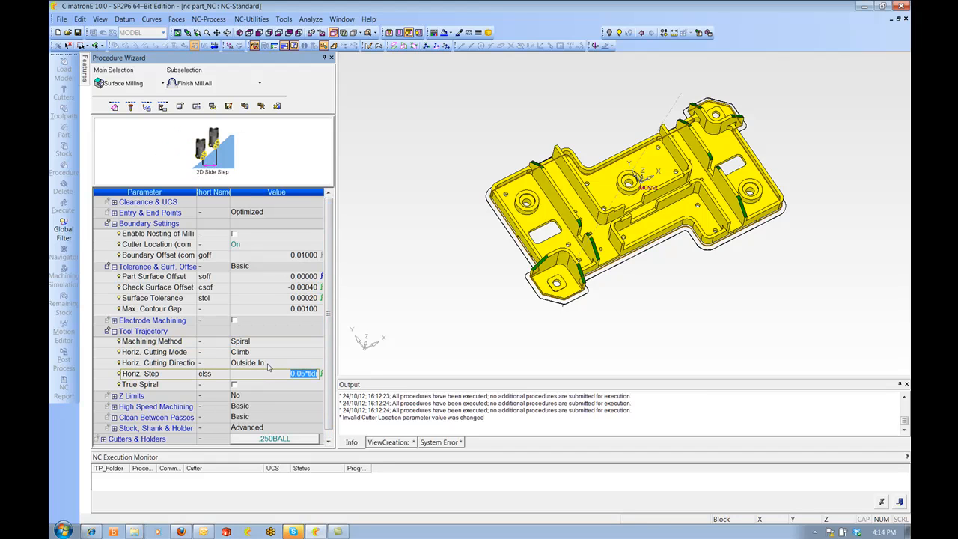
pyautogui.write('0.005')
pyautogui.press('Return')
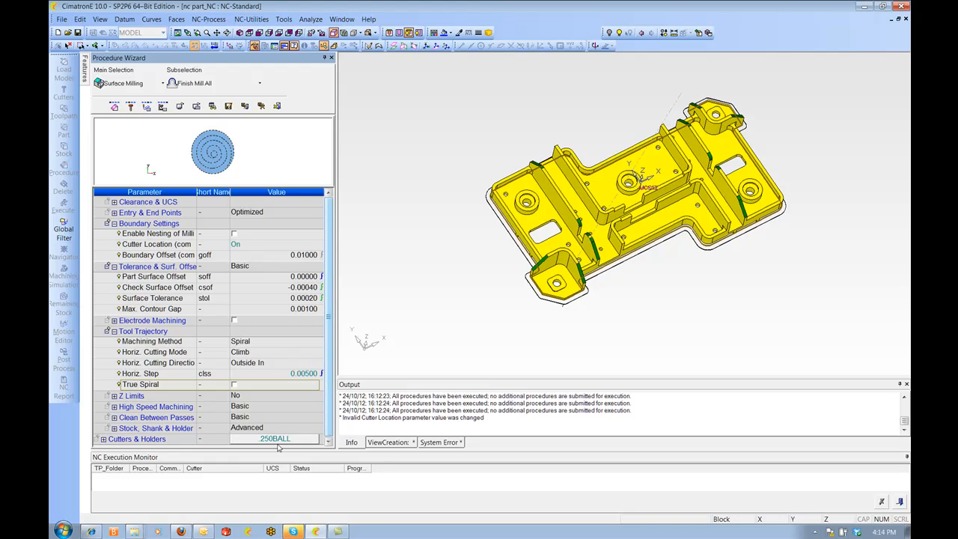
# Set the spin to 12000 and the feed to 100, then save and calculate the procedure
pyautogui.click(162, 106)
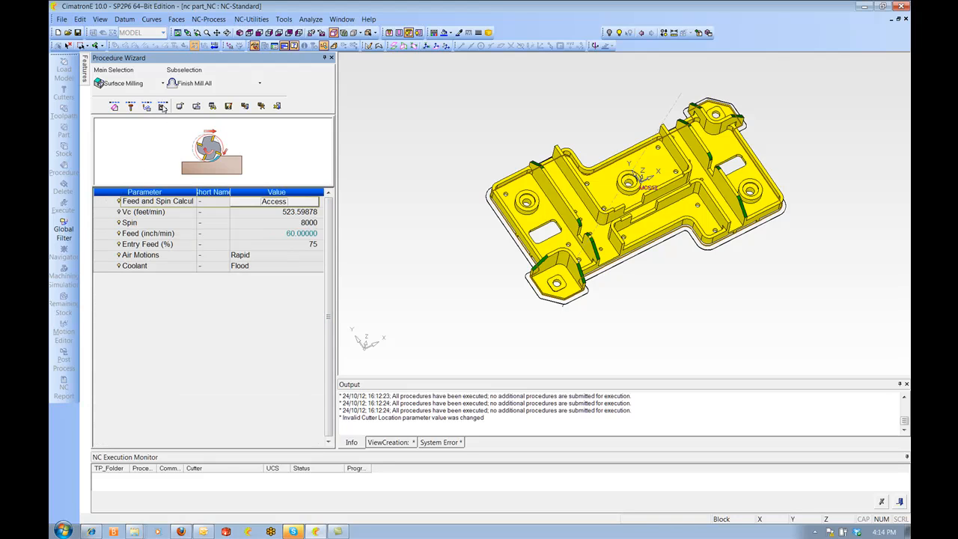
pyautogui.click(281, 224)
pyautogui.write('12000')
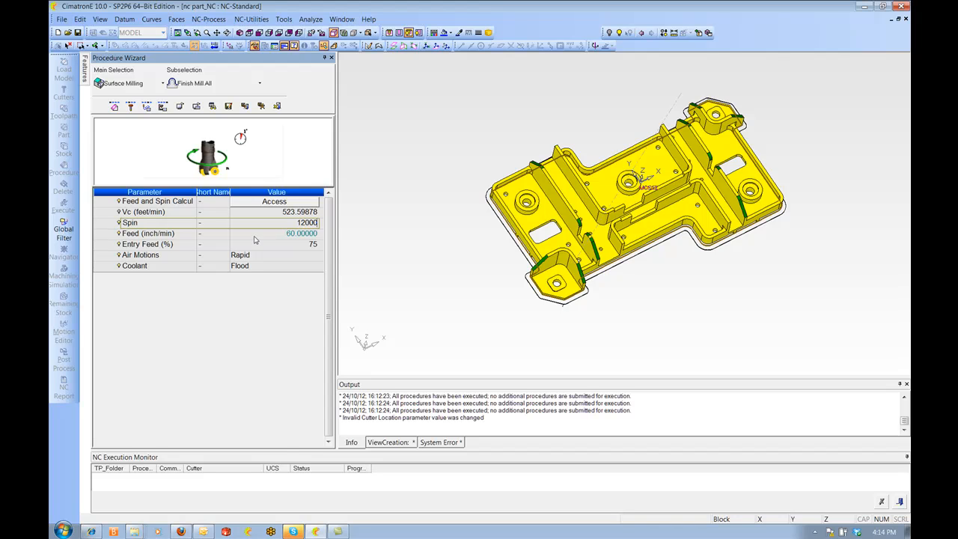
pyautogui.click(254, 236)
pyautogui.write('7')
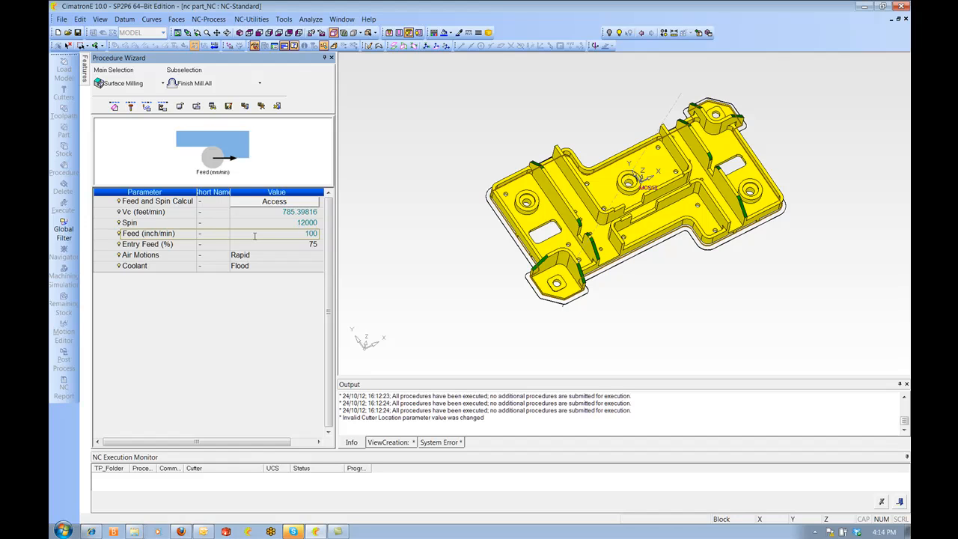
pyautogui.press('Return')
pyautogui.rightClick(379, 192)
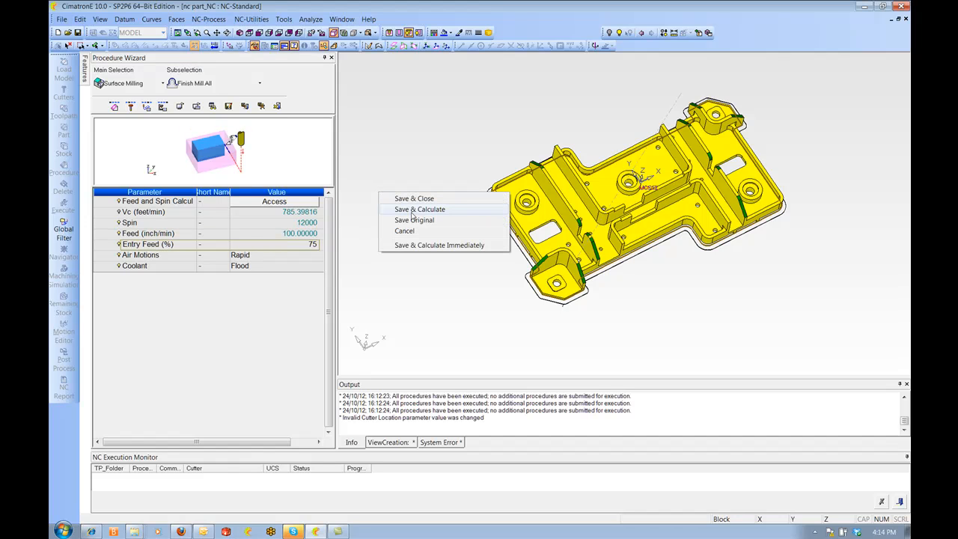
pyautogui.click(423, 212)
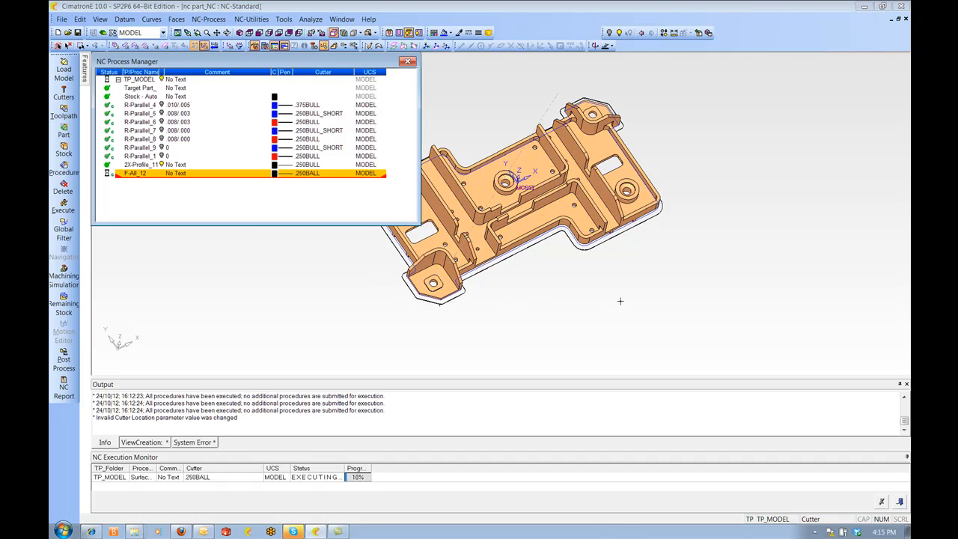
# Inspect the new finish toolpath closely around the part's rounded walls and lugs
pyautogui.keyDown('ctrl'); pyautogui.moveTo(621, 301); pyautogui.dragTo(614, 262, button='right'); pyautogui.keyUp('ctrl')
pyautogui.keyDown('ctrl'); pyautogui.moveTo(614, 262); pyautogui.dragTo(685, 273, button='middle'); pyautogui.keyUp('ctrl')
pyautogui.keyDown('ctrl'); pyautogui.moveTo(685, 273); pyautogui.dragTo(665, 259); pyautogui.keyUp('ctrl')
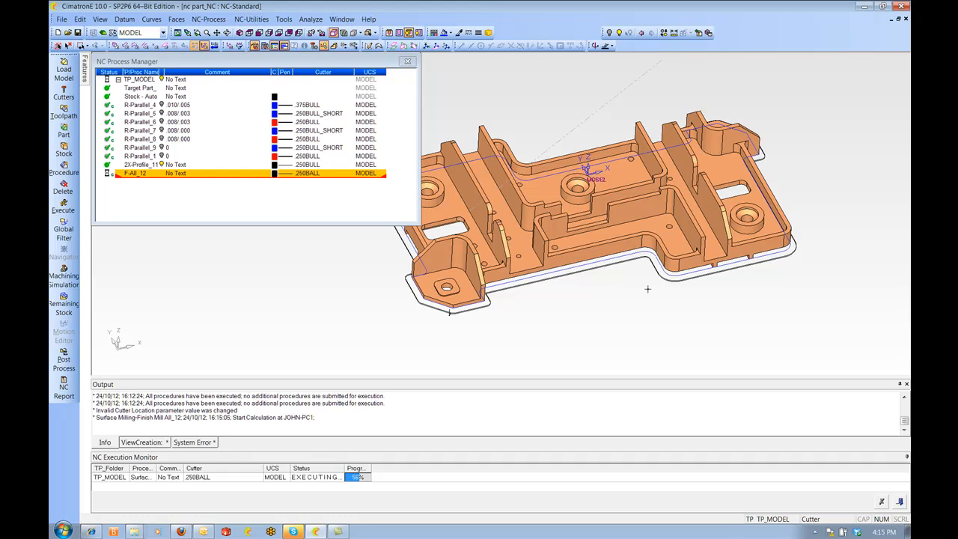
pyautogui.keyDown('ctrl'); pyautogui.moveTo(640, 321); pyautogui.dragTo(580, 358, button='right'); pyautogui.keyUp('ctrl')
pyautogui.keyDown('ctrl'); pyautogui.moveTo(580, 358); pyautogui.dragTo(605, 271, button='middle'); pyautogui.keyUp('ctrl')
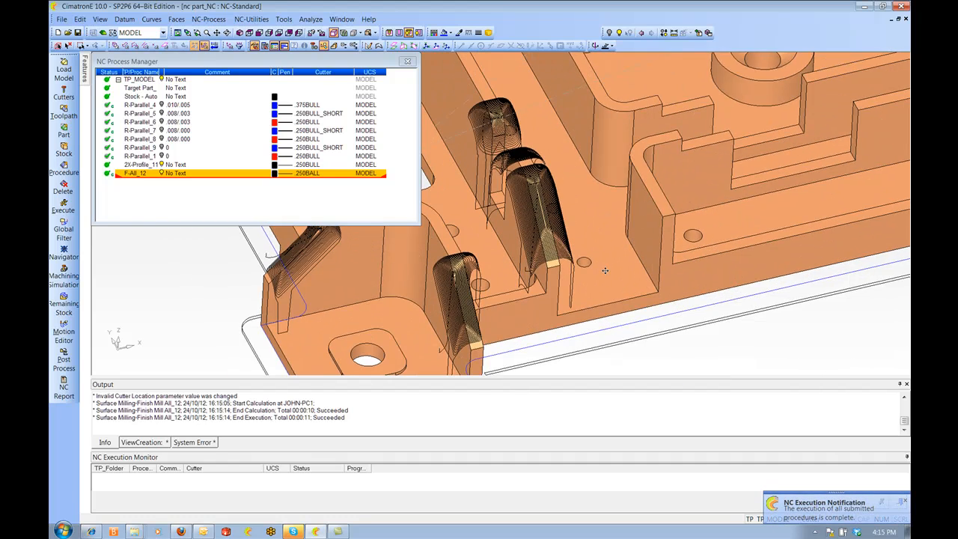
pyautogui.keyDown('ctrl'); pyautogui.moveTo(605, 270); pyautogui.dragTo(589, 182, button='right'); pyautogui.keyUp('ctrl')
pyautogui.keyDown('ctrl'); pyautogui.moveTo(589, 182); pyautogui.dragTo(545, 170); pyautogui.keyUp('ctrl')
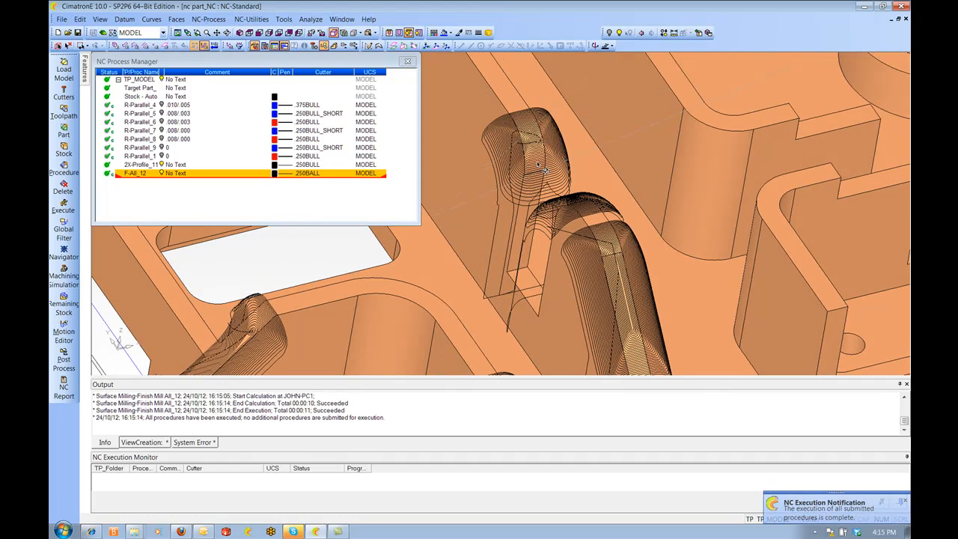
# Edit the F-All_12 procedure to make the check surface offset positive, then save and calculate it again
pyautogui.doubleClick(142, 173)
pyautogui.click(146, 106)
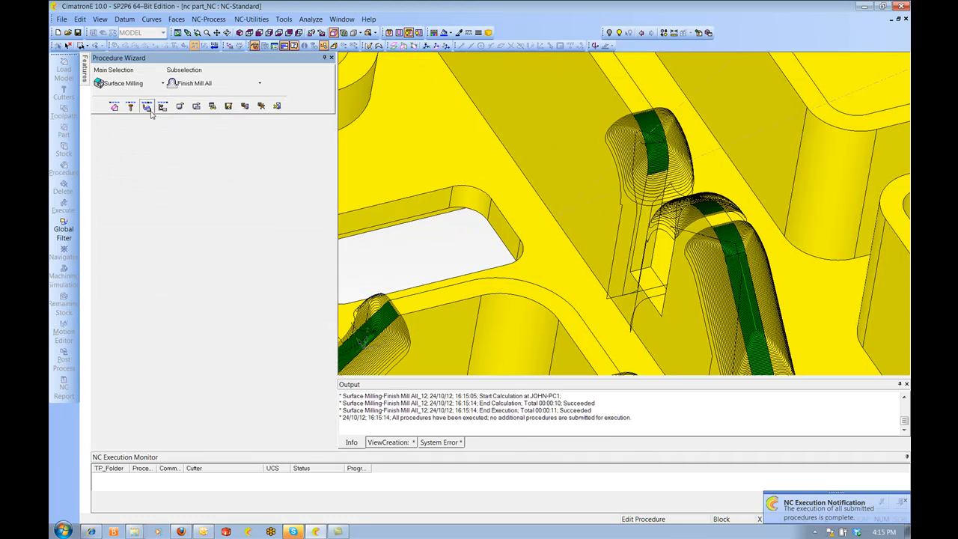
pyautogui.click(268, 287)
pyautogui.click(288, 287)
pyautogui.press('BackSpace')
pyautogui.write('=')
pyautogui.press('BackSpace')
pyautogui.write('+')
pyautogui.press('Return')
pyautogui.rightClick(390, 112)
pyautogui.click(415, 132)
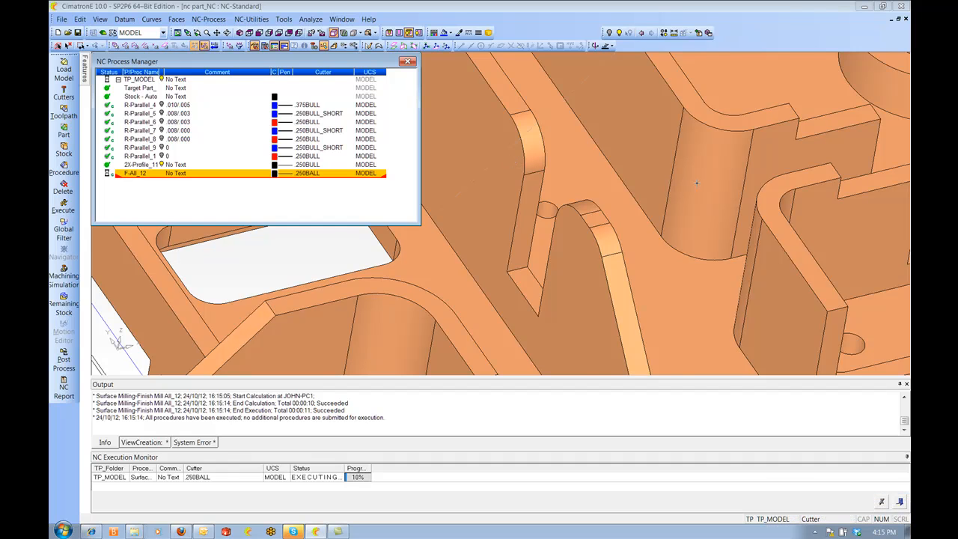
# Inspect the recalculated finish toolpath on the part's thin walls and rounded lugs from several angles
pyautogui.keyDown('ctrl'); pyautogui.moveTo(697, 183); pyautogui.dragTo(599, 262, button='right'); pyautogui.keyUp('ctrl')
pyautogui.keyDown('ctrl'); pyautogui.moveTo(599, 262); pyautogui.dragTo(509, 280); pyautogui.keyUp('ctrl')
pyautogui.keyDown('ctrl'); pyautogui.moveTo(509, 281); pyautogui.dragTo(468, 339, button='right'); pyautogui.keyUp('ctrl')
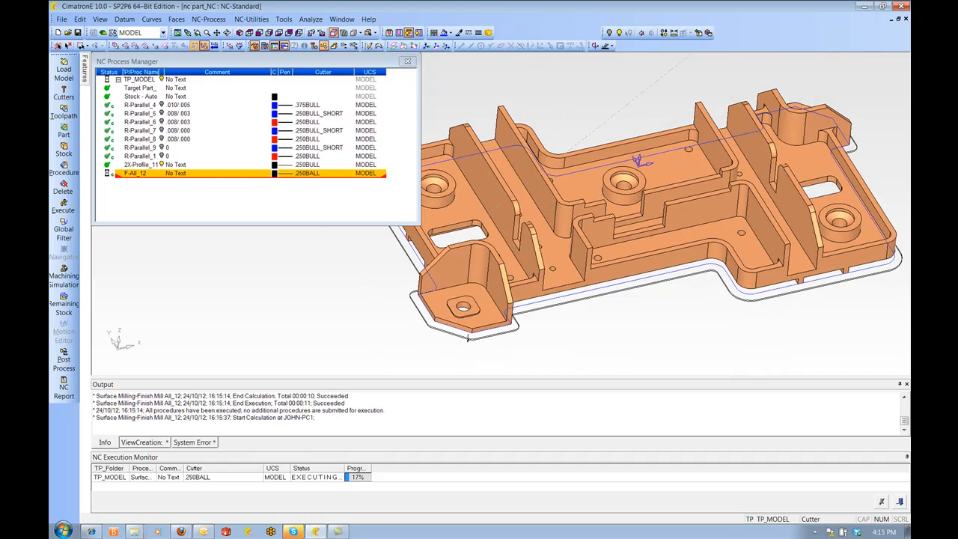
pyautogui.keyDown('ctrl'); pyautogui.moveTo(735, 249); pyautogui.dragTo(711, 251, button='middle'); pyautogui.keyUp('ctrl')
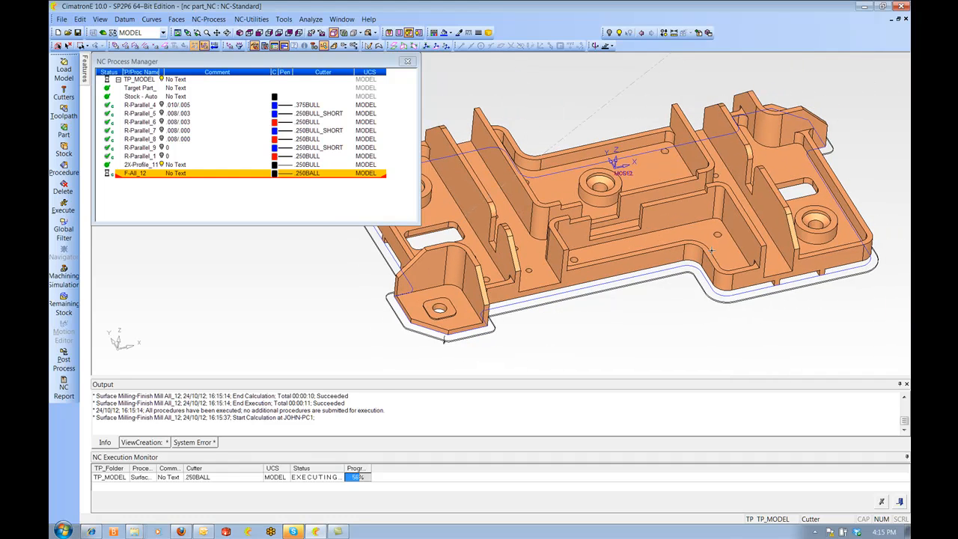
pyautogui.keyDown('ctrl'); pyautogui.moveTo(689, 315); pyautogui.dragTo(619, 249, button='right'); pyautogui.keyUp('ctrl')
pyautogui.keyDown('ctrl'); pyautogui.moveTo(619, 250); pyautogui.dragTo(658, 184, button='middle'); pyautogui.keyUp('ctrl')
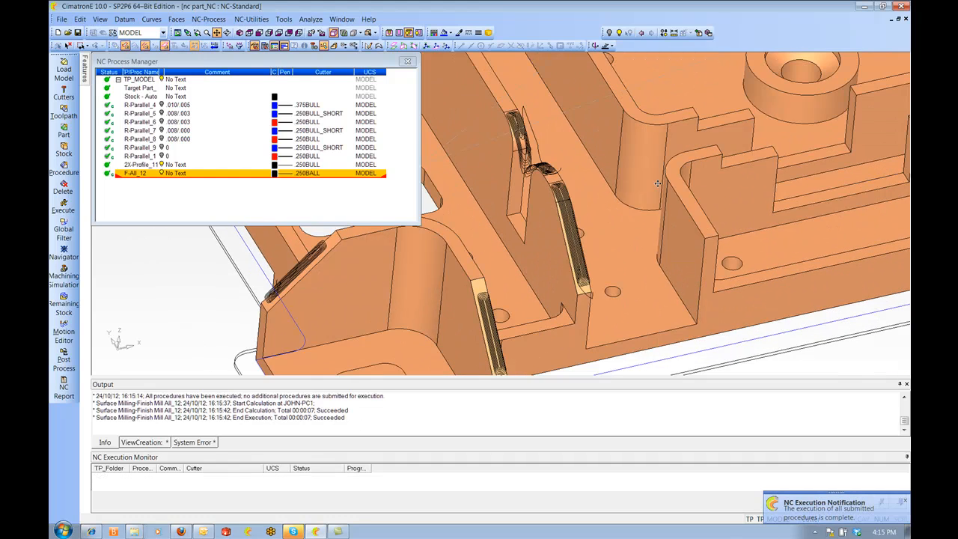
pyautogui.keyDown('ctrl'); pyautogui.moveTo(658, 184); pyautogui.dragTo(630, 192, button='right'); pyautogui.keyUp('ctrl')
pyautogui.keyDown('ctrl'); pyautogui.moveTo(629, 192); pyautogui.dragTo(561, 148, button='middle'); pyautogui.keyUp('ctrl')
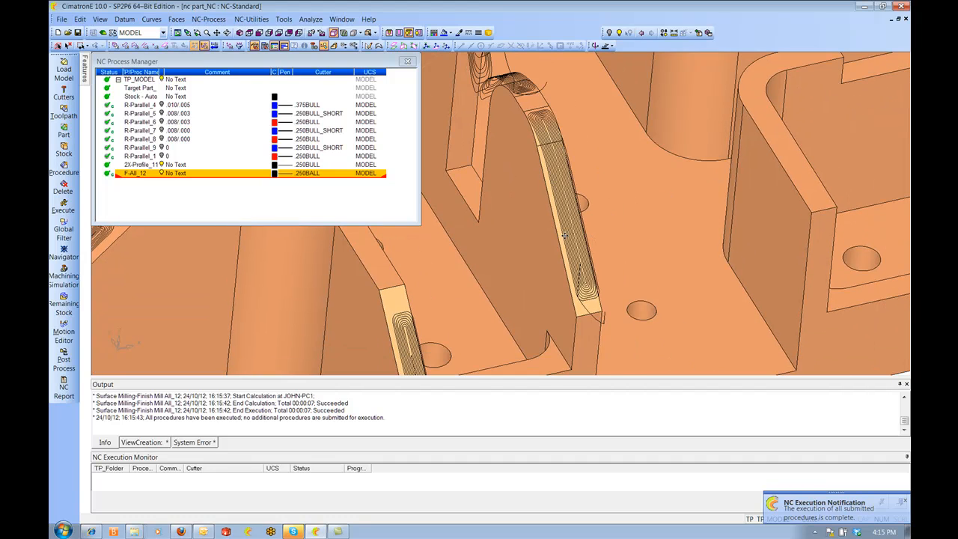
pyautogui.keyDown('ctrl'); pyautogui.moveTo(561, 200); pyautogui.dragTo(704, 89, button='middle'); pyautogui.keyUp('ctrl')
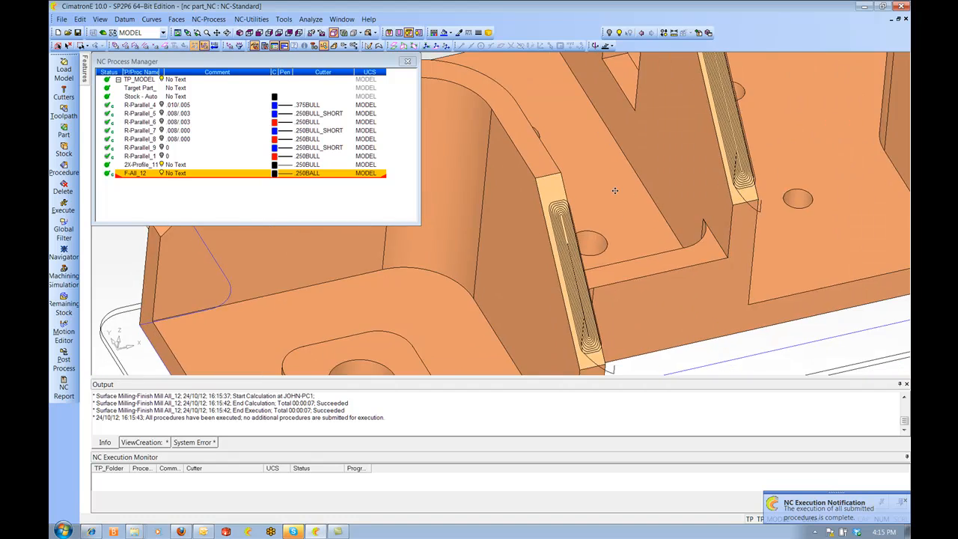
pyautogui.keyDown('ctrl'); pyautogui.moveTo(644, 128); pyautogui.dragTo(599, 169, button='right'); pyautogui.keyUp('ctrl')
pyautogui.keyDown('ctrl'); pyautogui.moveTo(599, 168); pyautogui.dragTo(693, 131, button='middle'); pyautogui.keyUp('ctrl')
pyautogui.keyDown('ctrl'); pyautogui.moveTo(686, 135); pyautogui.dragTo(645, 118, button='right'); pyautogui.keyUp('ctrl')
pyautogui.keyDown('ctrl'); pyautogui.moveTo(755, 198); pyautogui.dragTo(531, 217, button='middle'); pyautogui.keyUp('ctrl')
pyautogui.keyDown('ctrl'); pyautogui.moveTo(531, 217); pyautogui.dragTo(602, 107, button='right'); pyautogui.keyUp('ctrl')
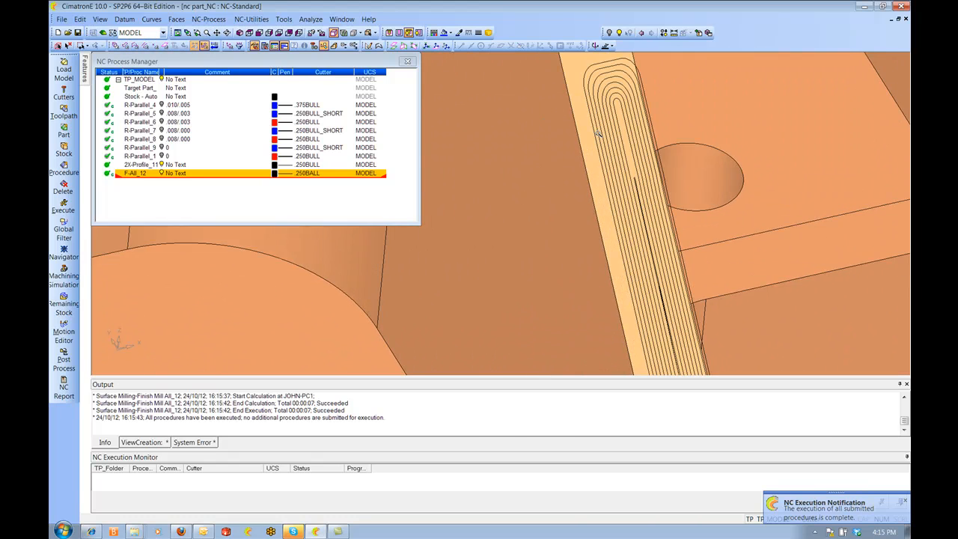
pyautogui.keyDown('ctrl'); pyautogui.moveTo(602, 107); pyautogui.dragTo(566, 131, button='middle'); pyautogui.keyUp('ctrl')
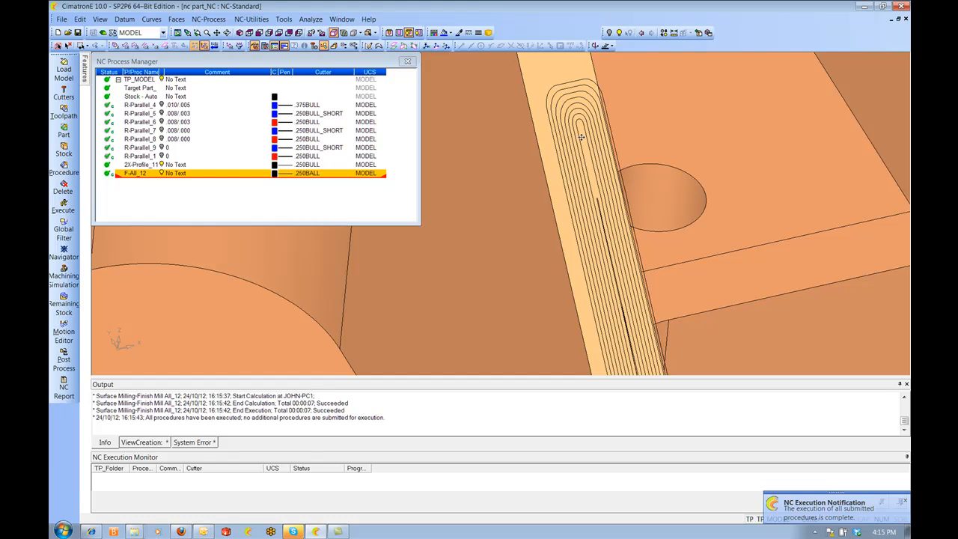
pyautogui.keyDown('ctrl'); pyautogui.moveTo(599, 197); pyautogui.dragTo(597, 123, button='middle'); pyautogui.keyUp('ctrl')
pyautogui.keyDown('ctrl'); pyautogui.moveTo(597, 124); pyautogui.dragTo(569, 217, button='right'); pyautogui.keyUp('ctrl')
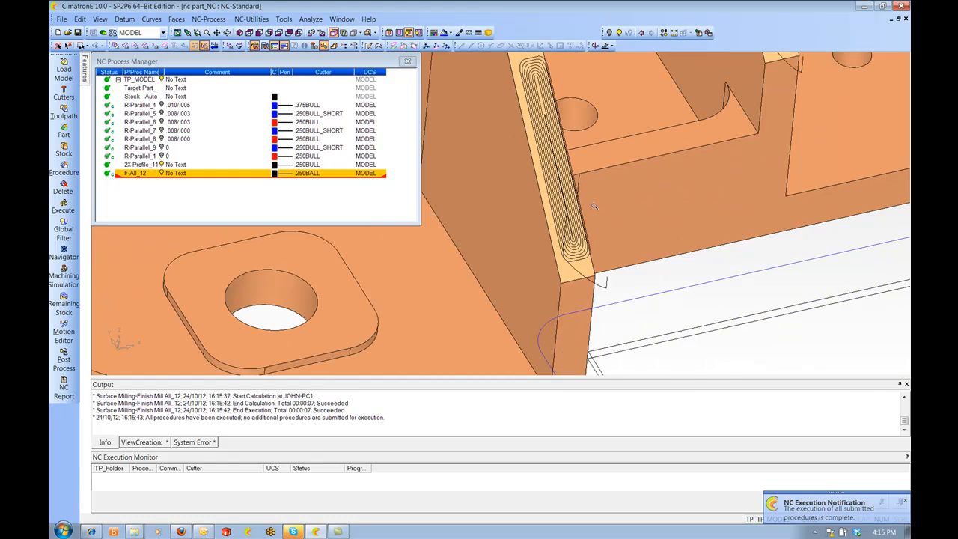
pyautogui.keyDown('ctrl'); pyautogui.moveTo(547, 103); pyautogui.dragTo(557, 143, button='middle'); pyautogui.keyUp('ctrl')
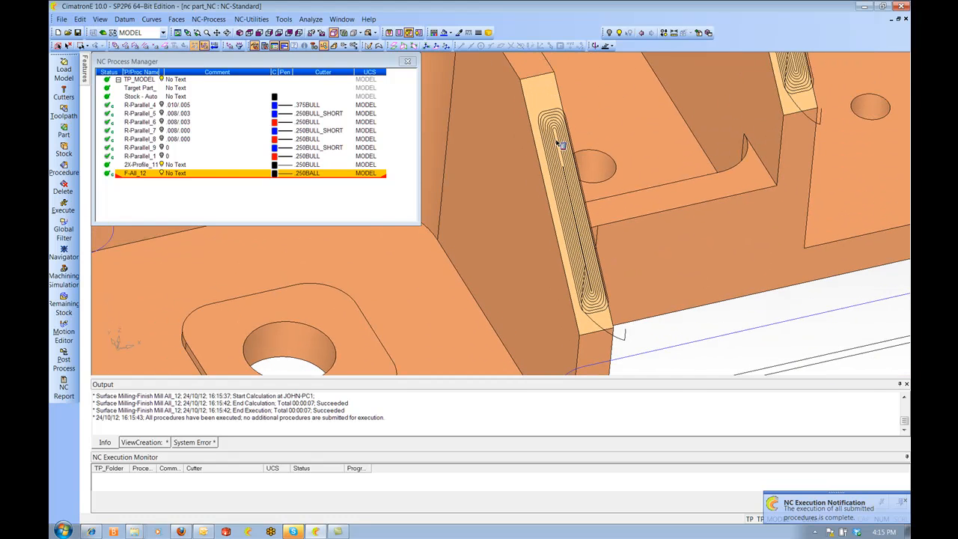
# Edit the F-All_12 procedure, set High Speed Machining to No, and save and calculate it
pyautogui.doubleClick(140, 171)
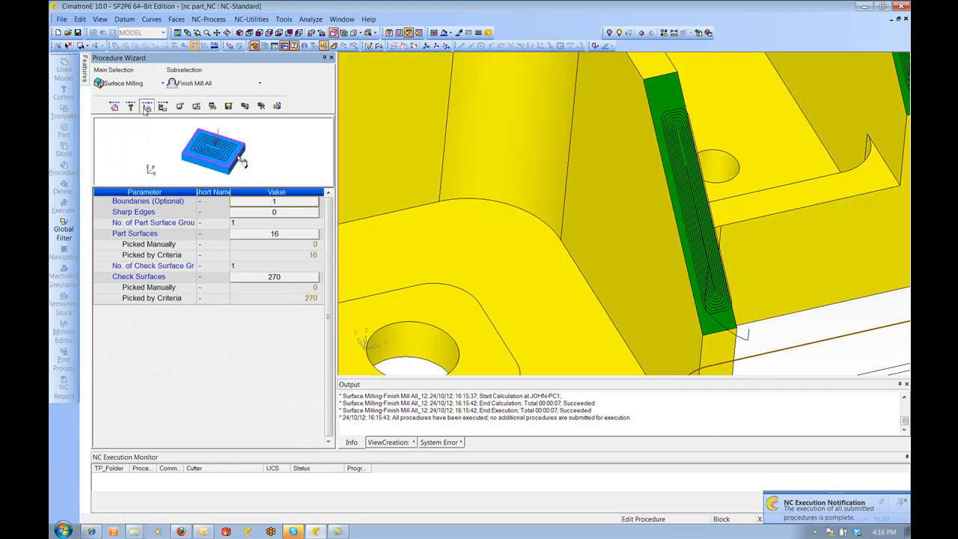
pyautogui.click(147, 107)
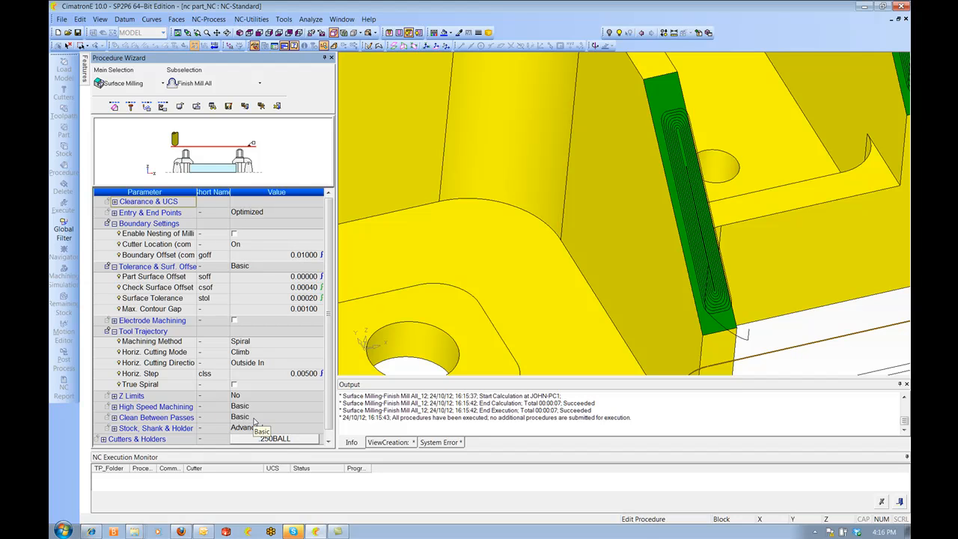
pyautogui.click(255, 408)
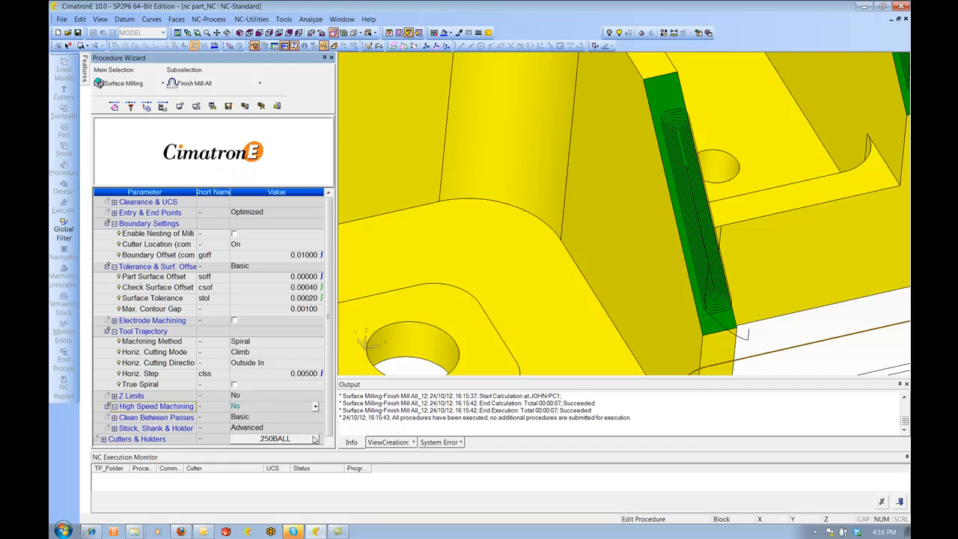
pyautogui.click(115, 418)
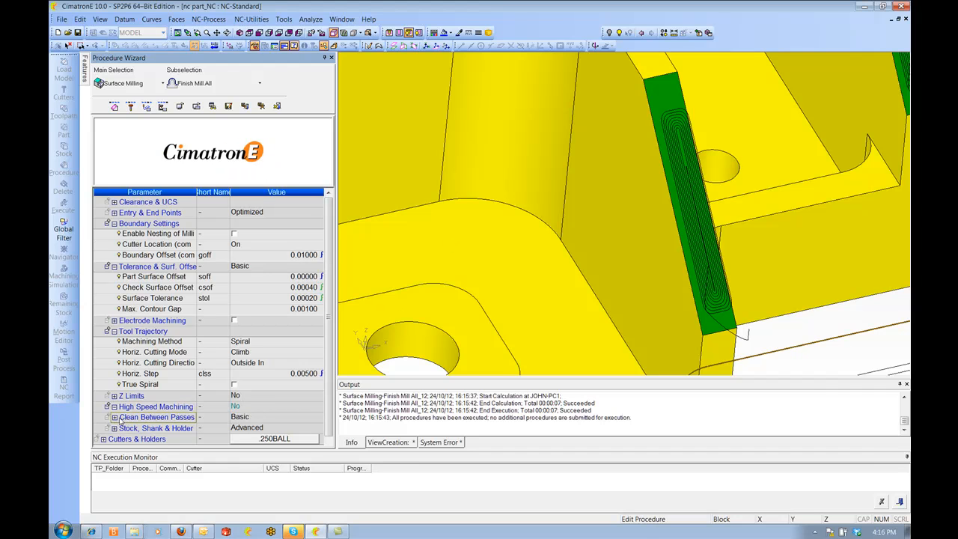
pyautogui.click(114, 417)
pyautogui.rightClick(423, 238)
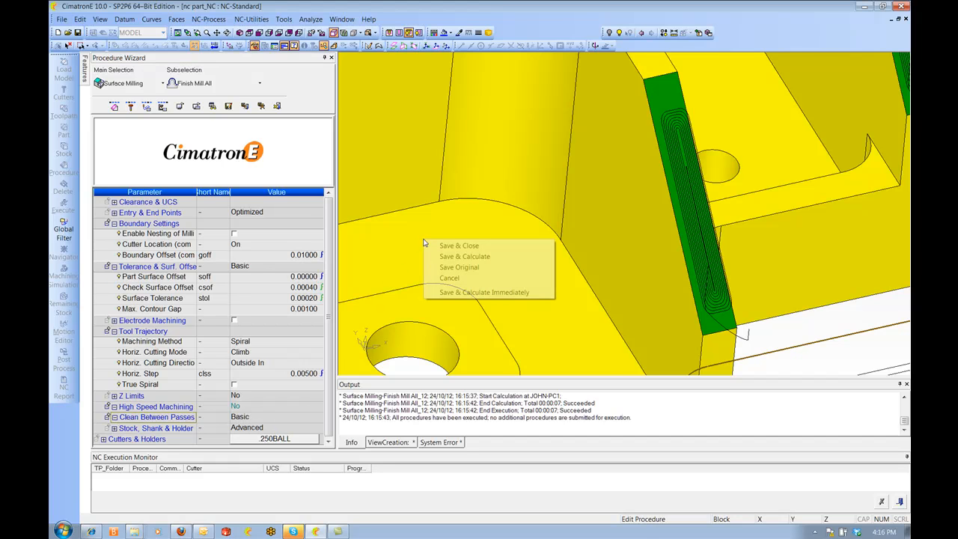
pyautogui.click(454, 255)
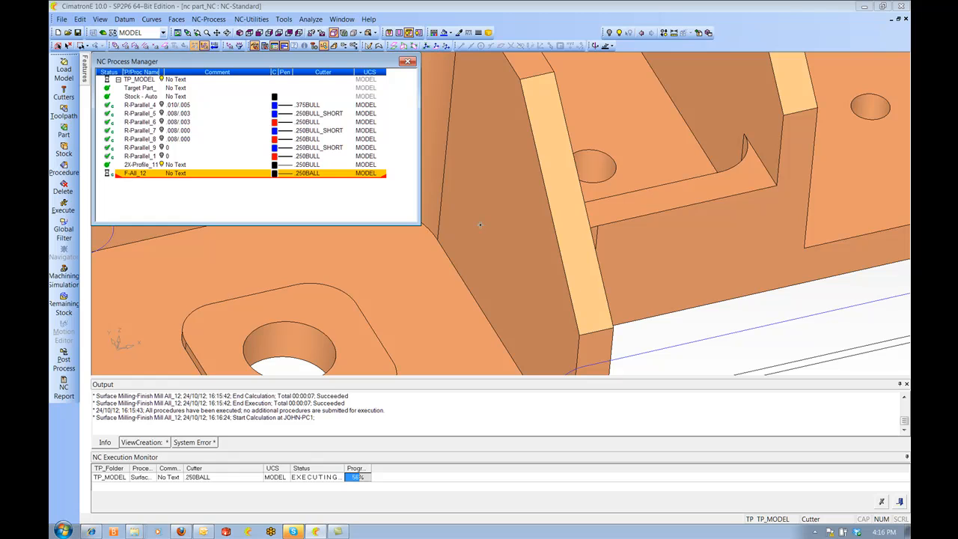
# Inspect the updated finish toolpath along the part's walls from several angles
pyautogui.keyDown('ctrl'); pyautogui.moveTo(480, 225); pyautogui.dragTo(600, 156, button='right'); pyautogui.keyUp('ctrl')
pyautogui.keyDown('ctrl'); pyautogui.moveTo(601, 156); pyautogui.dragTo(678, 242, button='middle'); pyautogui.keyUp('ctrl')
pyautogui.keyDown('ctrl'); pyautogui.moveTo(678, 242); pyautogui.dragTo(727, 212); pyautogui.keyUp('ctrl')
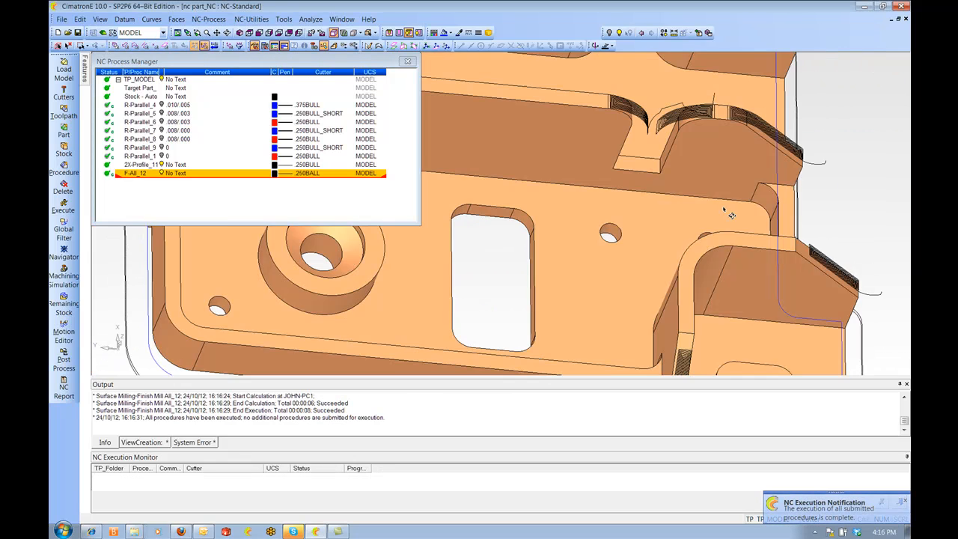
pyautogui.keyDown('ctrl'); pyautogui.moveTo(728, 211); pyautogui.dragTo(723, 265, button='right'); pyautogui.keyUp('ctrl')
pyautogui.keyDown('ctrl'); pyautogui.moveTo(722, 265); pyautogui.dragTo(680, 223, button='middle'); pyautogui.keyUp('ctrl')
pyautogui.keyDown('ctrl'); pyautogui.moveTo(638, 214); pyautogui.dragTo(648, 177); pyautogui.keyUp('ctrl')
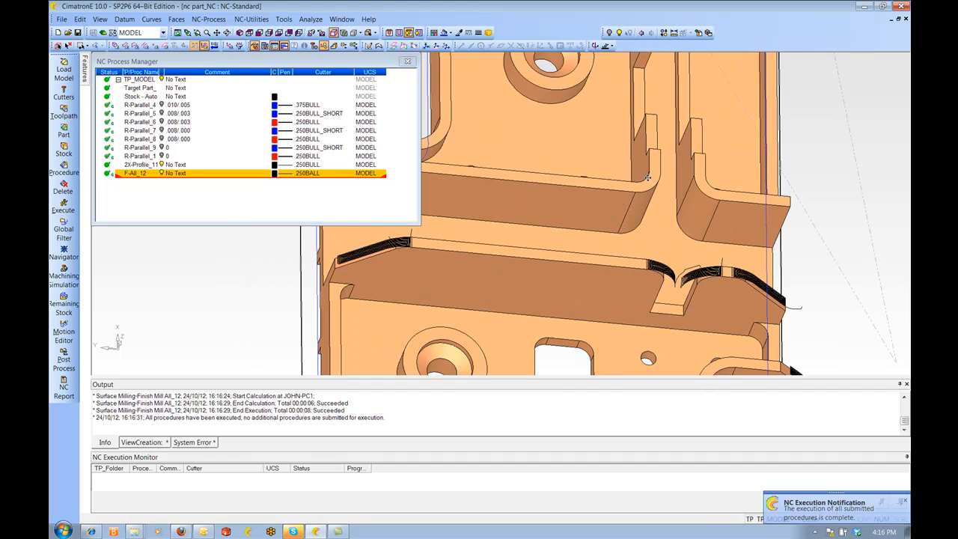
pyautogui.keyDown('ctrl'); pyautogui.moveTo(613, 152); pyautogui.dragTo(607, 223, button='middle'); pyautogui.keyUp('ctrl')
pyautogui.keyDown('ctrl'); pyautogui.moveTo(607, 223); pyautogui.dragTo(622, 214, button='right'); pyautogui.keyUp('ctrl')
pyautogui.keyDown('ctrl'); pyautogui.moveTo(622, 214); pyautogui.dragTo(751, 235); pyautogui.keyUp('ctrl')
pyautogui.keyDown('ctrl'); pyautogui.moveTo(751, 235); pyautogui.dragTo(558, 220, button='middle'); pyautogui.keyUp('ctrl')
pyautogui.keyDown('ctrl'); pyautogui.moveTo(558, 220); pyautogui.dragTo(642, 251); pyautogui.keyUp('ctrl')
pyautogui.keyDown('ctrl'); pyautogui.moveTo(644, 251); pyautogui.dragTo(651, 213, button='right'); pyautogui.keyUp('ctrl')
pyautogui.keyDown('ctrl'); pyautogui.moveTo(651, 213); pyautogui.dragTo(701, 260); pyautogui.keyUp('ctrl')
pyautogui.keyDown('ctrl'); pyautogui.moveTo(700, 256); pyautogui.dragTo(695, 236, button='right'); pyautogui.keyUp('ctrl')
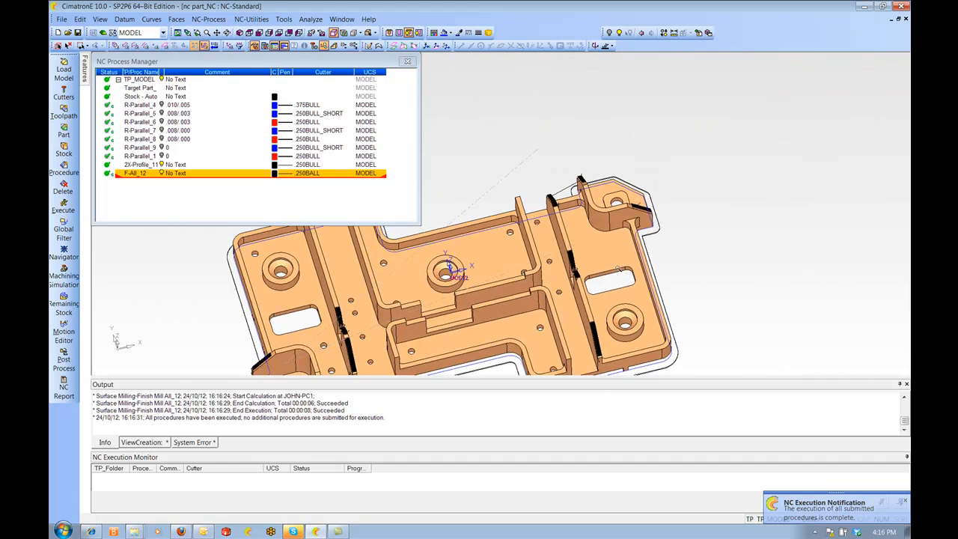
pyautogui.keyDown('ctrl'); pyautogui.moveTo(695, 236); pyautogui.dragTo(666, 176); pyautogui.keyUp('ctrl')
pyautogui.keyDown('ctrl'); pyautogui.moveTo(692, 222); pyautogui.dragTo(669, 204); pyautogui.keyUp('ctrl')
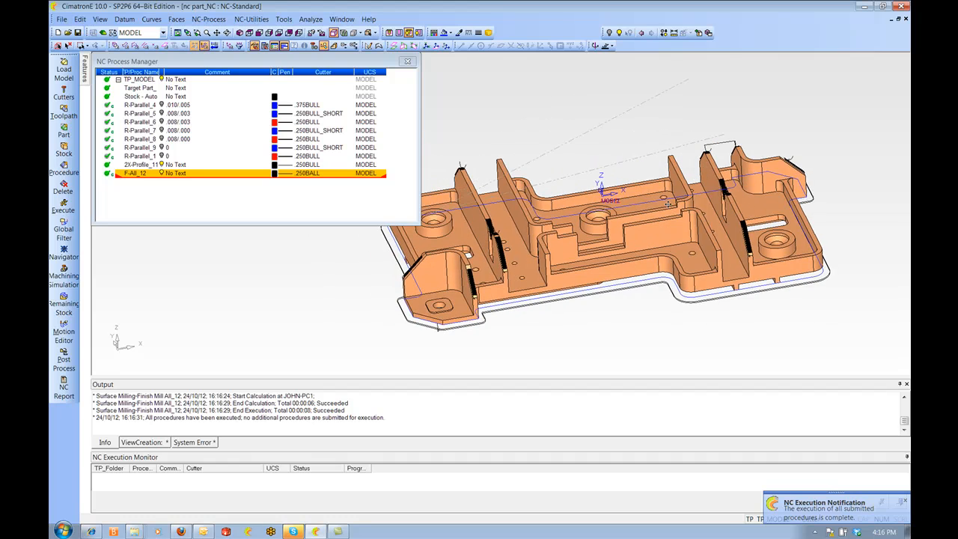
# Start a new procedure using the Drill main selection with the Automated Drill 3x subselection
pyautogui.click(161, 165)
pyautogui.click(161, 173)
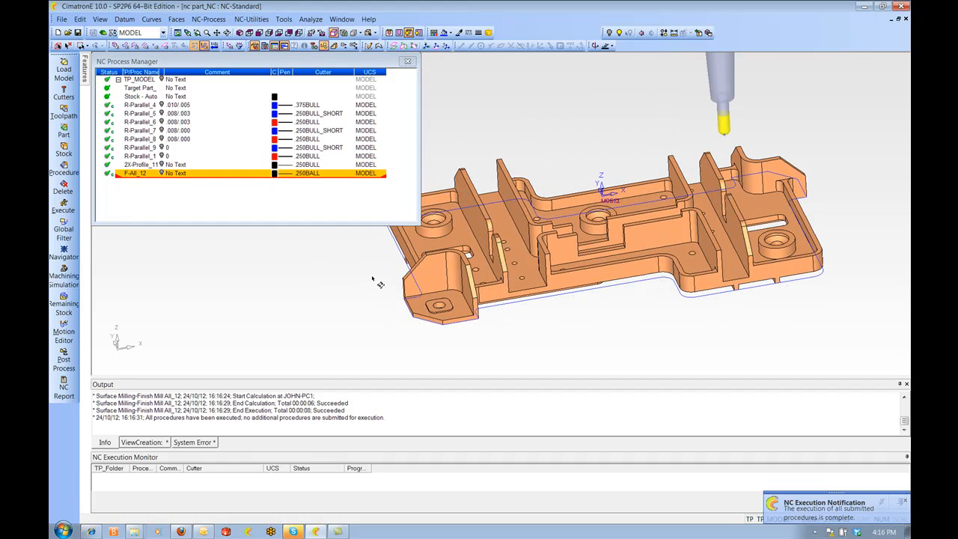
pyautogui.keyDown('ctrl'); pyautogui.moveTo(511, 268); pyautogui.dragTo(525, 265, button='right'); pyautogui.keyUp('ctrl')
pyautogui.keyDown('ctrl'); pyautogui.moveTo(525, 266); pyautogui.dragTo(533, 271); pyautogui.keyUp('ctrl')
pyautogui.keyDown('ctrl'); pyautogui.moveTo(533, 271); pyautogui.dragTo(588, 273, button='middle'); pyautogui.keyUp('ctrl')
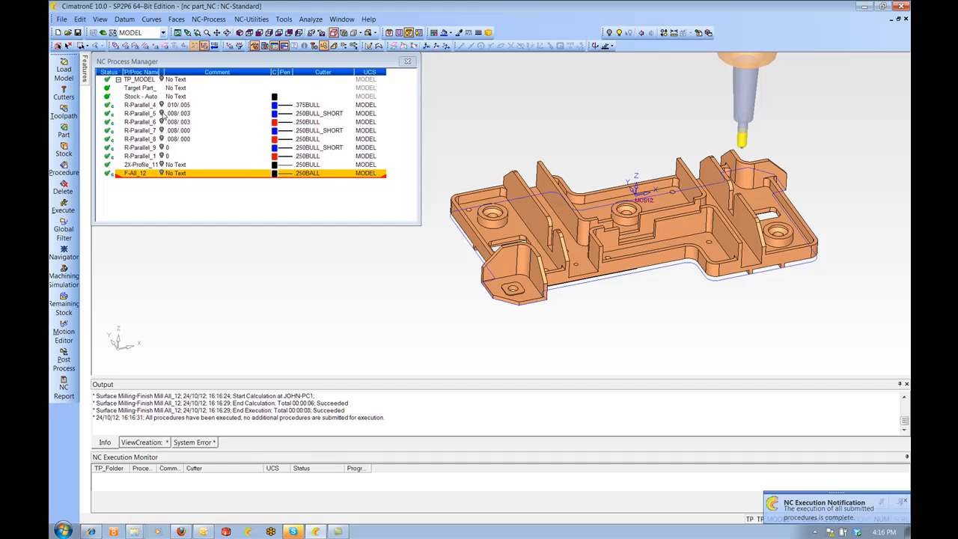
pyautogui.rightClick(134, 175)
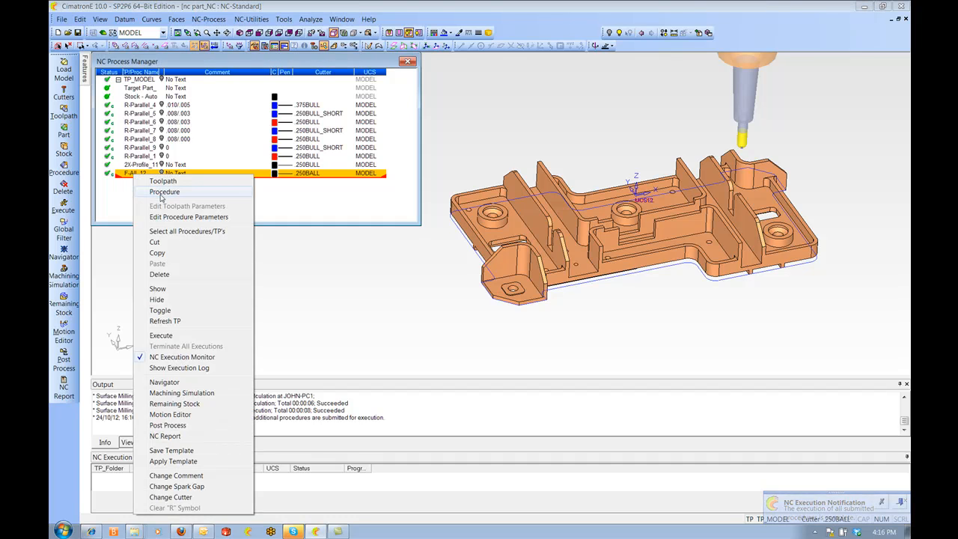
pyautogui.click(166, 219)
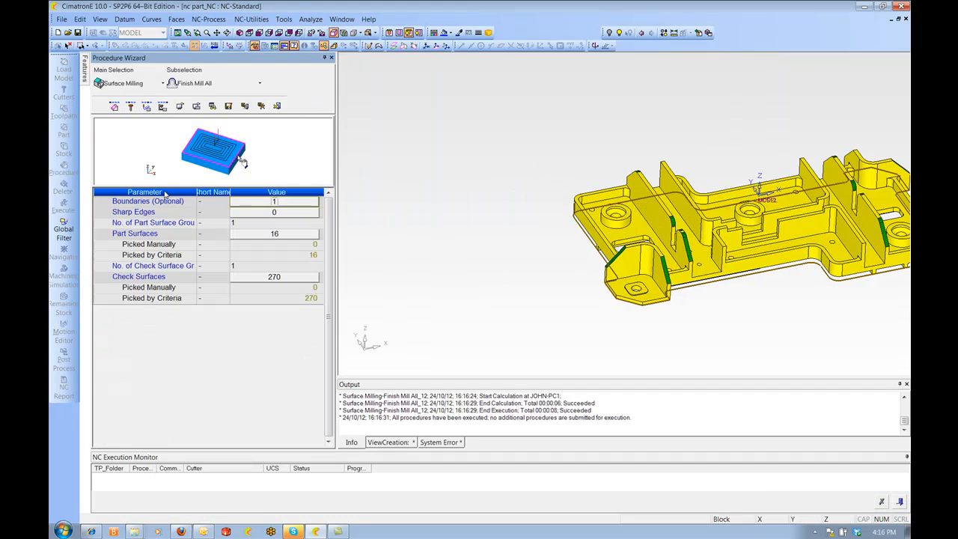
pyautogui.click(112, 85)
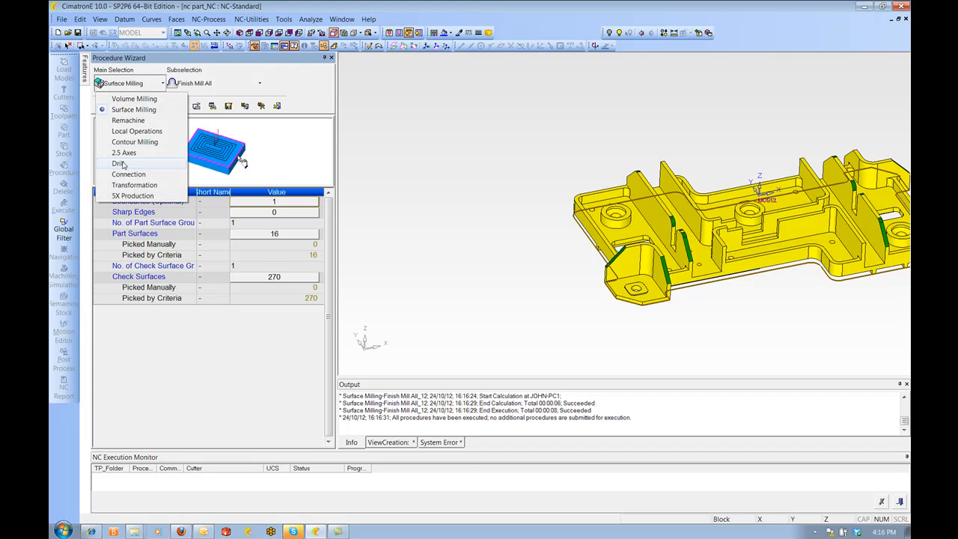
pyautogui.click(118, 164)
pyautogui.click(196, 82)
pyautogui.click(196, 106)
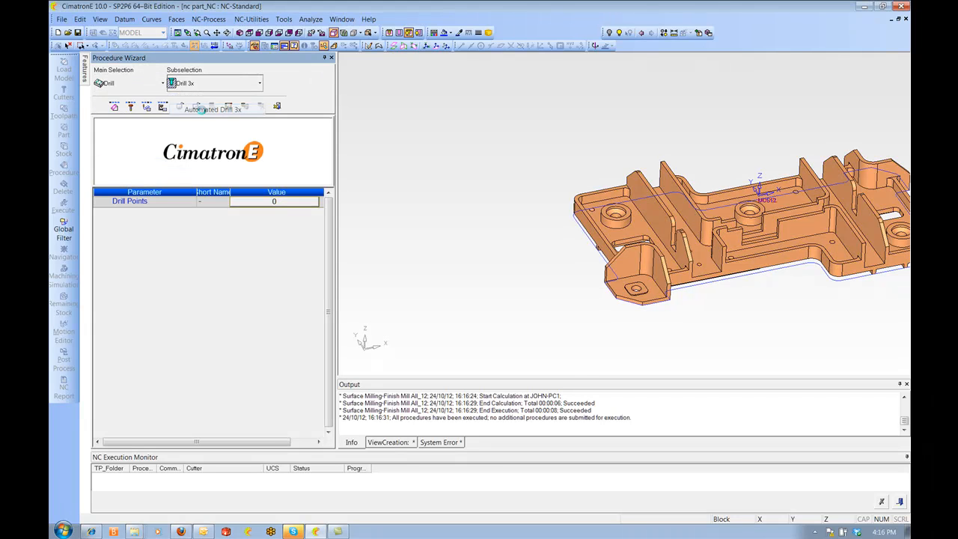
# In the Group Manager, group the counterbored hole with all similar holes into one hole group
pyautogui.keyDown('ctrl'); pyautogui.moveTo(533, 258); pyautogui.dragTo(533, 248); pyautogui.keyUp('ctrl')
pyautogui.keyDown('ctrl'); pyautogui.moveTo(532, 248); pyautogui.dragTo(590, 166, button='right'); pyautogui.keyUp('ctrl')
pyautogui.keyDown('ctrl'); pyautogui.moveTo(590, 165); pyautogui.dragTo(460, 176, button='middle'); pyautogui.keyUp('ctrl')
pyautogui.keyDown('ctrl'); pyautogui.moveTo(527, 211); pyautogui.dragTo(522, 198, button='right'); pyautogui.keyUp('ctrl')
pyautogui.keyDown('ctrl'); pyautogui.moveTo(514, 191); pyautogui.dragTo(514, 182); pyautogui.keyUp('ctrl')
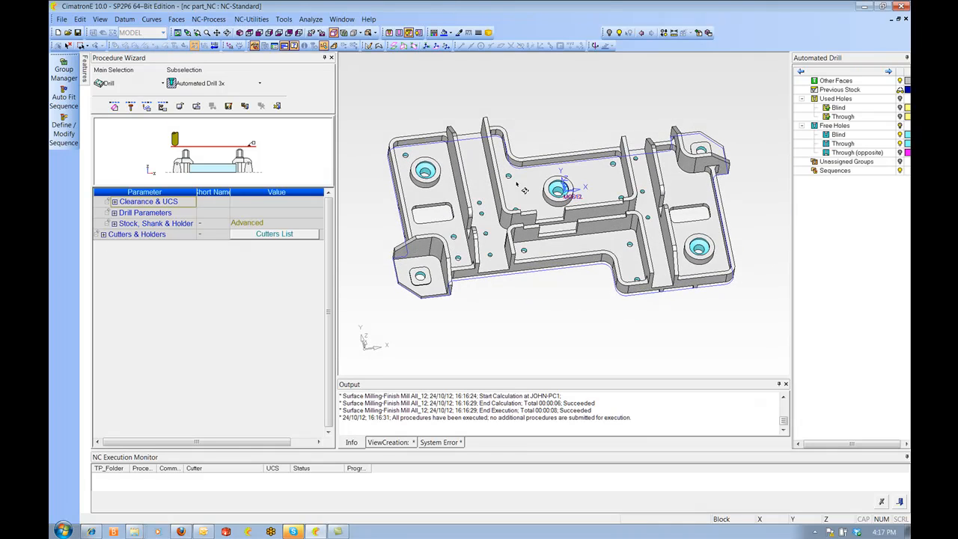
pyautogui.keyDown('ctrl'); pyautogui.moveTo(514, 182); pyautogui.dragTo(542, 177, button='middle'); pyautogui.keyUp('ctrl')
pyautogui.click(64, 69)
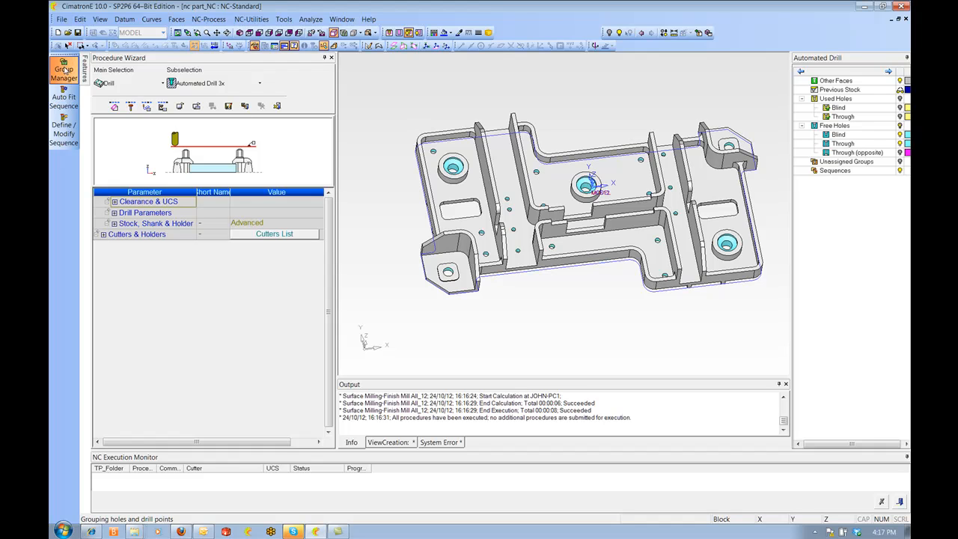
pyautogui.click(453, 166)
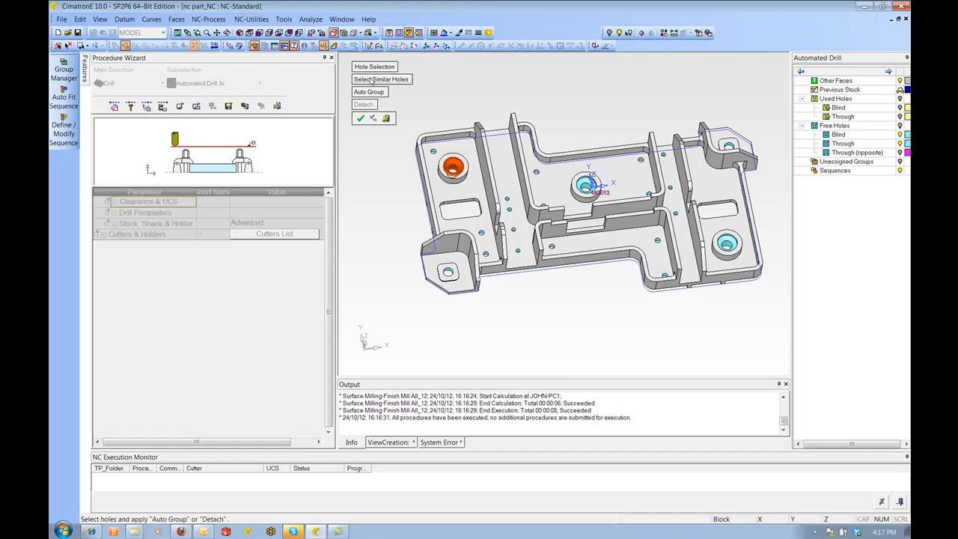
pyautogui.click(382, 80)
pyautogui.middleClick(544, 87)
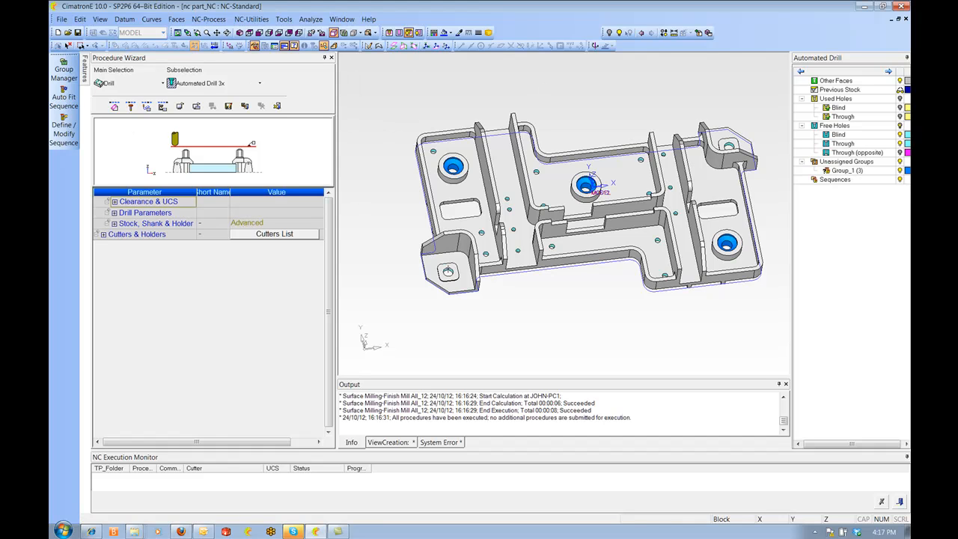
# Select the two holes in the corner lugs and group them as a second hole group
pyautogui.click(63, 72)
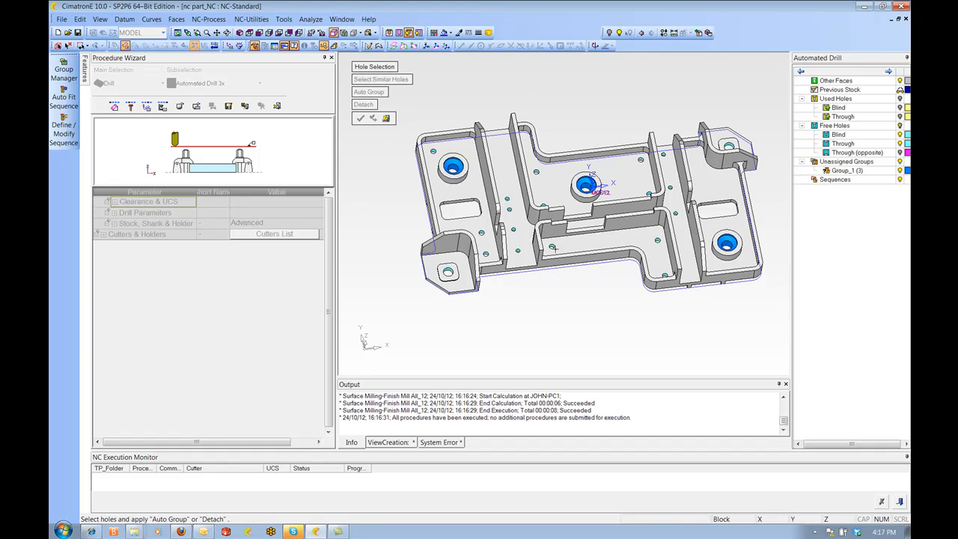
pyautogui.scroll(3, 353, 292)
pyautogui.click(347, 322)
pyautogui.keyDown('ctrl'); pyautogui.moveTo(544, 109); pyautogui.dragTo(617, 257, button='right'); pyautogui.keyUp('ctrl')
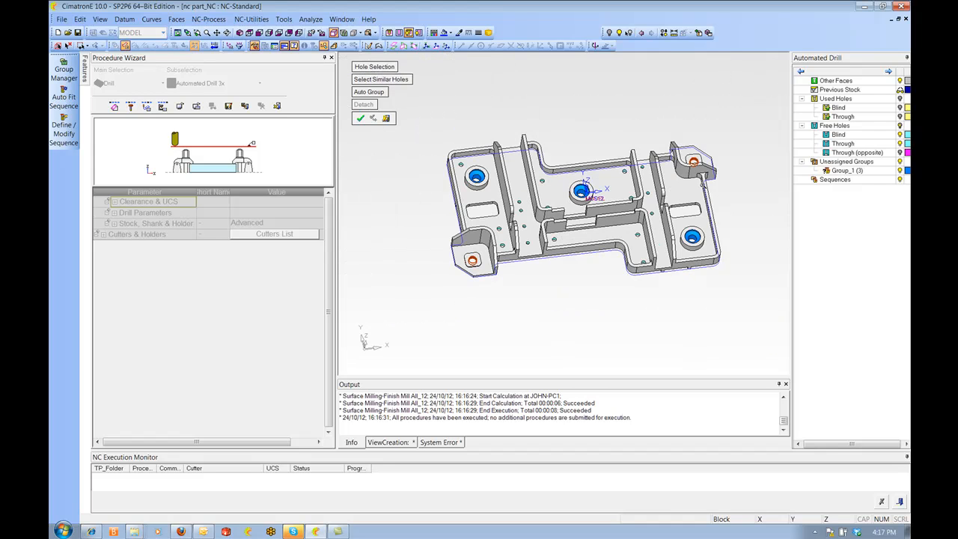
pyautogui.middleClick(462, 101)
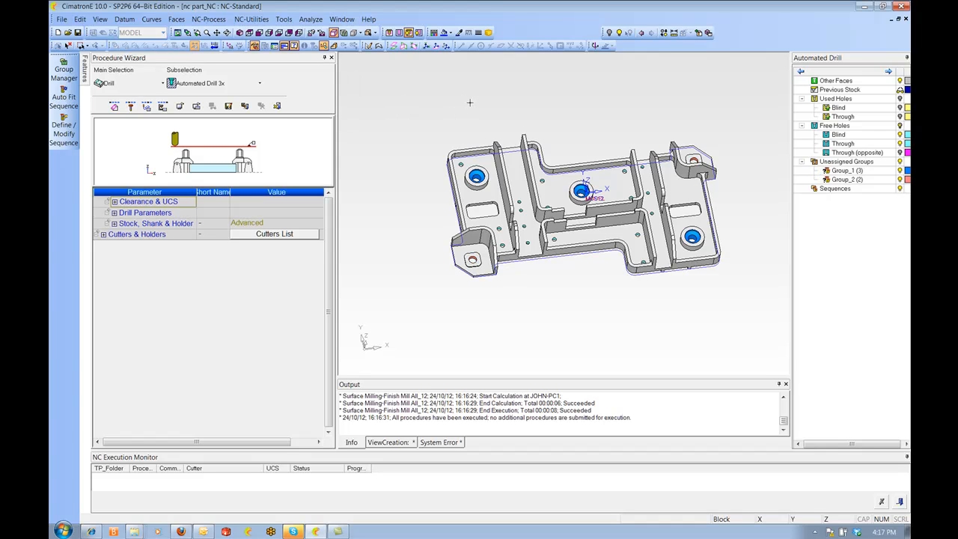
# Auto-fit drilling sequences to all unassigned hole groups and acknowledge the message
pyautogui.click(64, 100)
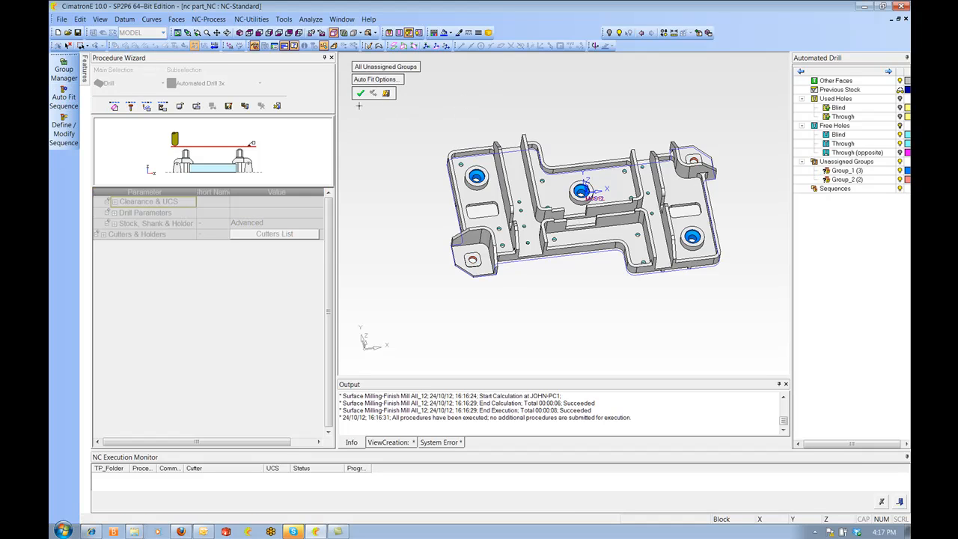
pyautogui.click(360, 93)
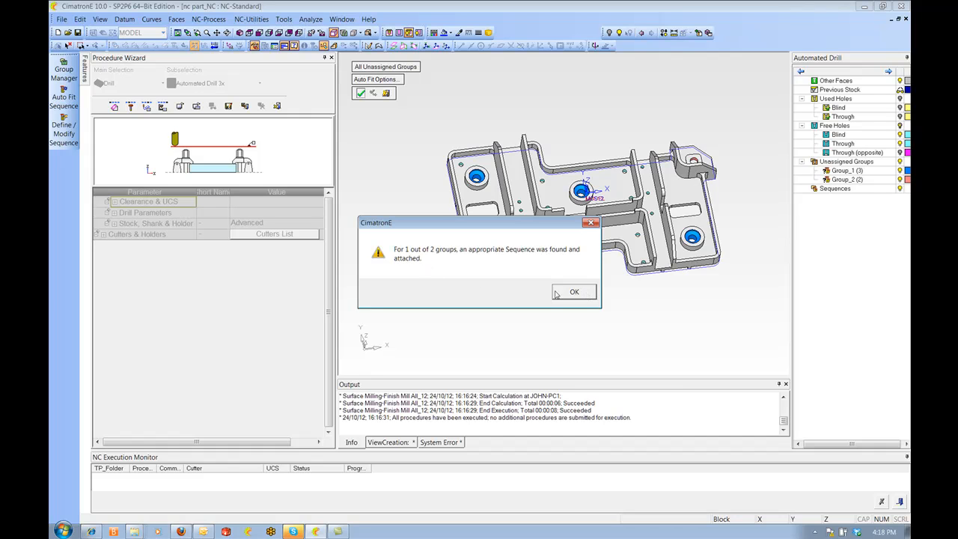
pyautogui.click(591, 292)
# Save and calculate the automated drill procedure, continuing despite the group without a sequence
pyautogui.rightClick(584, 113)
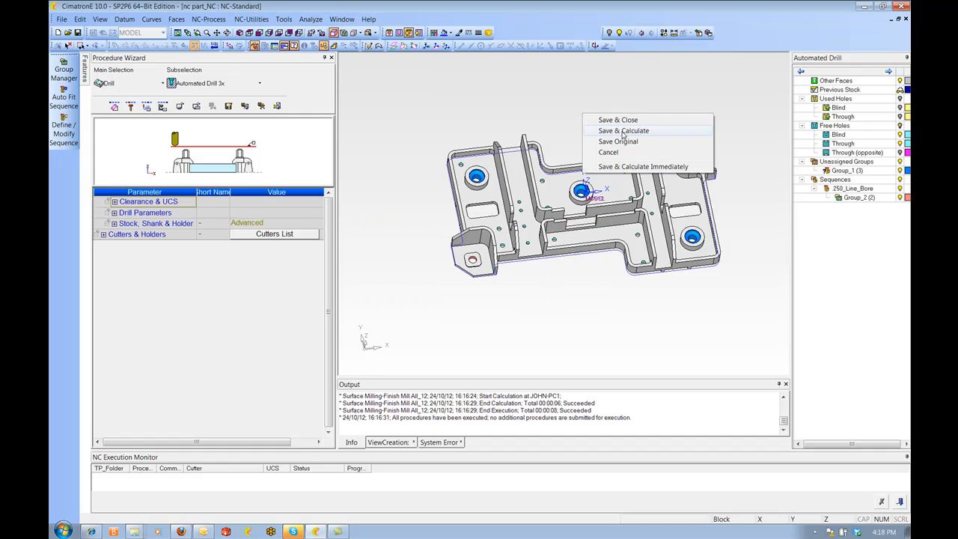
pyautogui.click(623, 131)
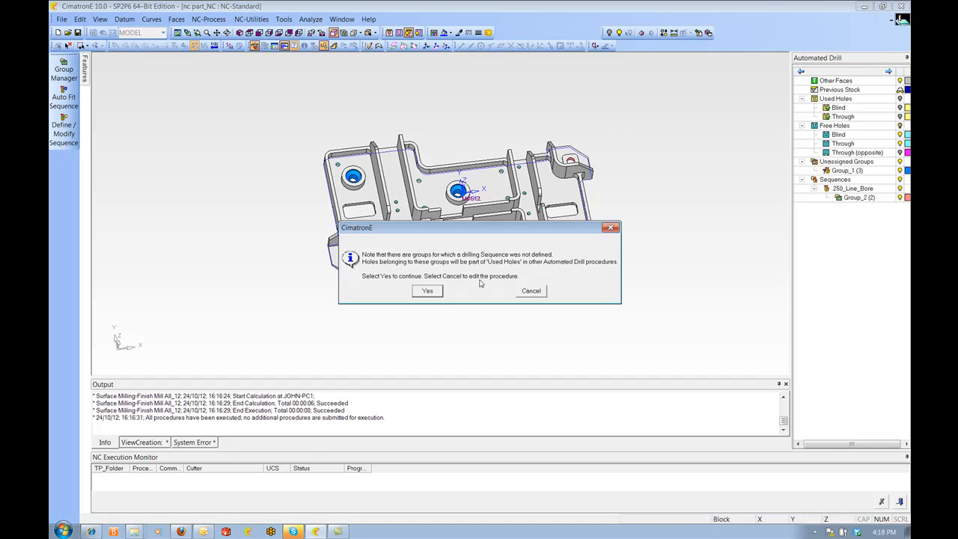
pyautogui.click(438, 293)
pyautogui.scroll(5, 488, 236)
pyautogui.moveTo(554, 277); pyautogui.dragTo(500, 361, button='middle')
pyautogui.scroll(-2, 578, 262)
pyautogui.keyDown('ctrl'); pyautogui.moveTo(465, 96); pyautogui.dragTo(561, 174, button='middle'); pyautogui.keyUp('ctrl')
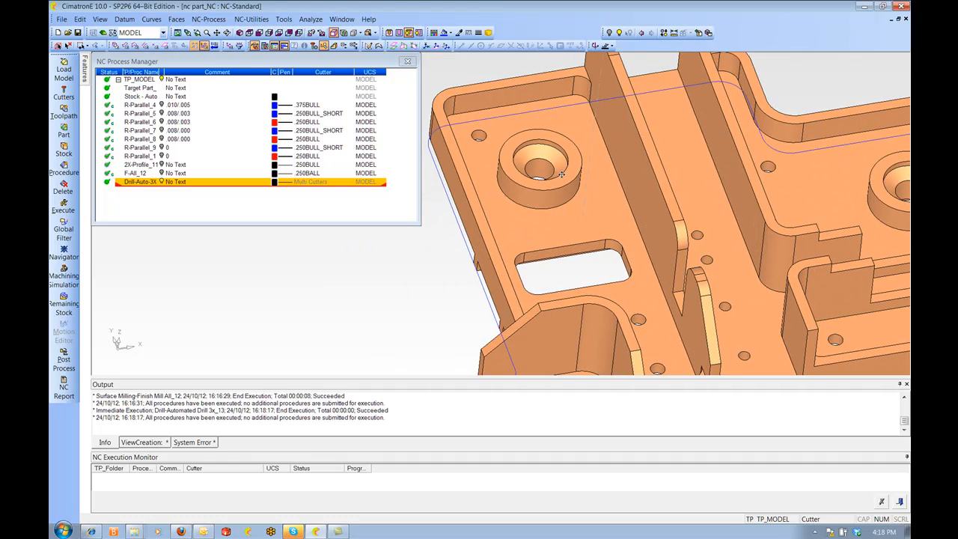
# Reopen the drill procedure's parameters and load the .250_FHCS_C_BORE sequence template for Group_1
pyautogui.rightClick(145, 184)
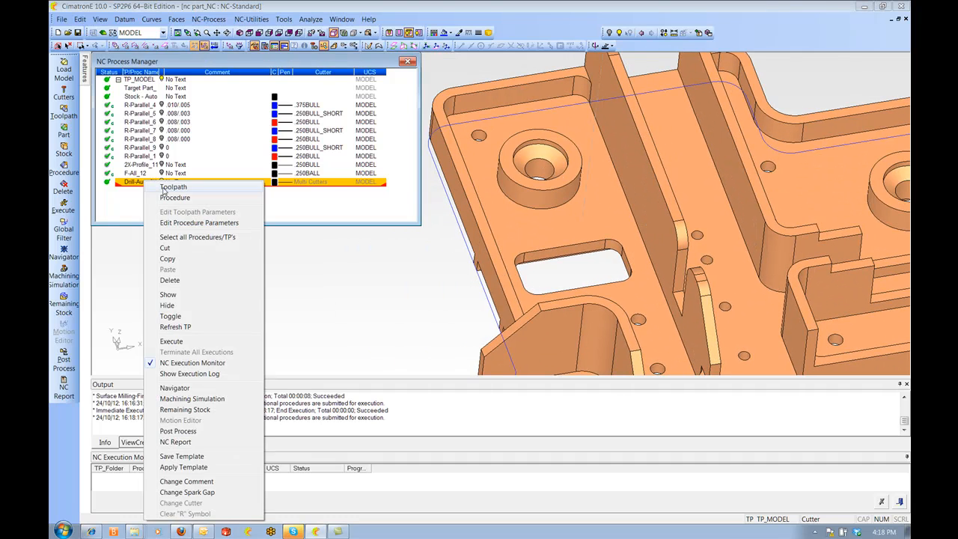
pyautogui.click(182, 223)
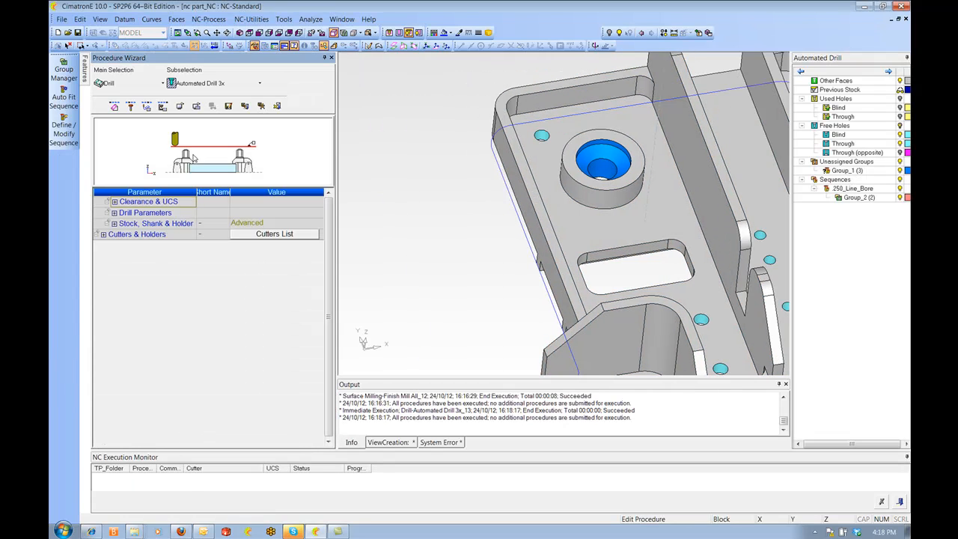
pyautogui.rightClick(842, 175)
pyautogui.click(849, 188)
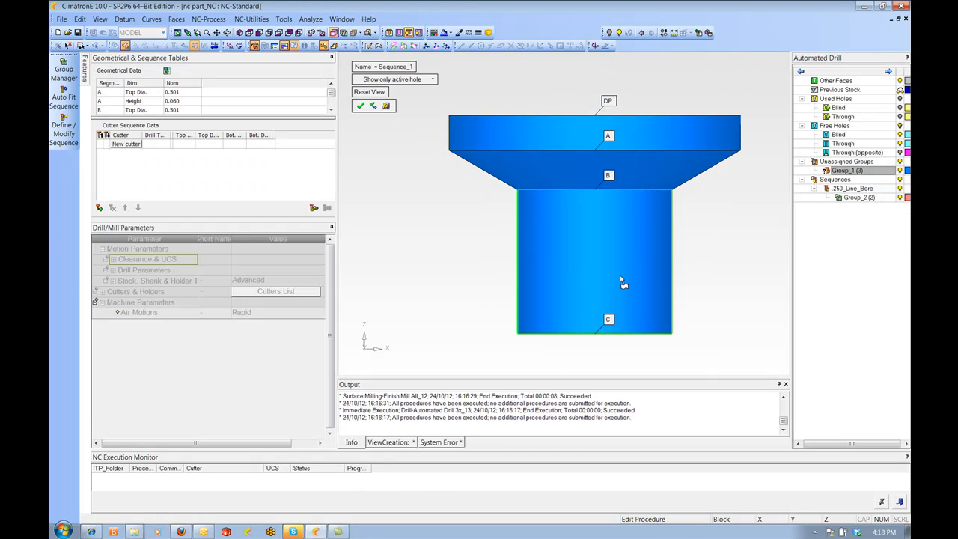
pyautogui.click(314, 209)
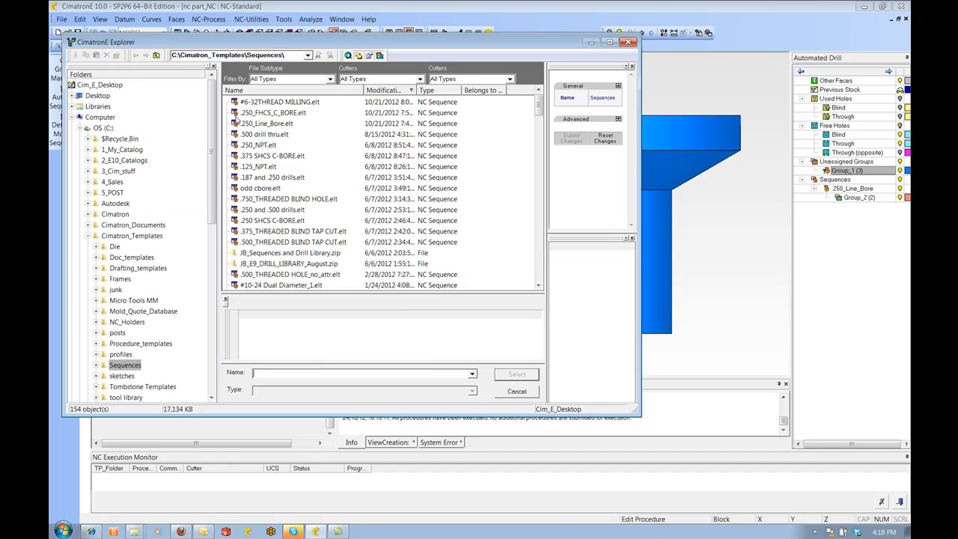
pyautogui.click(273, 114)
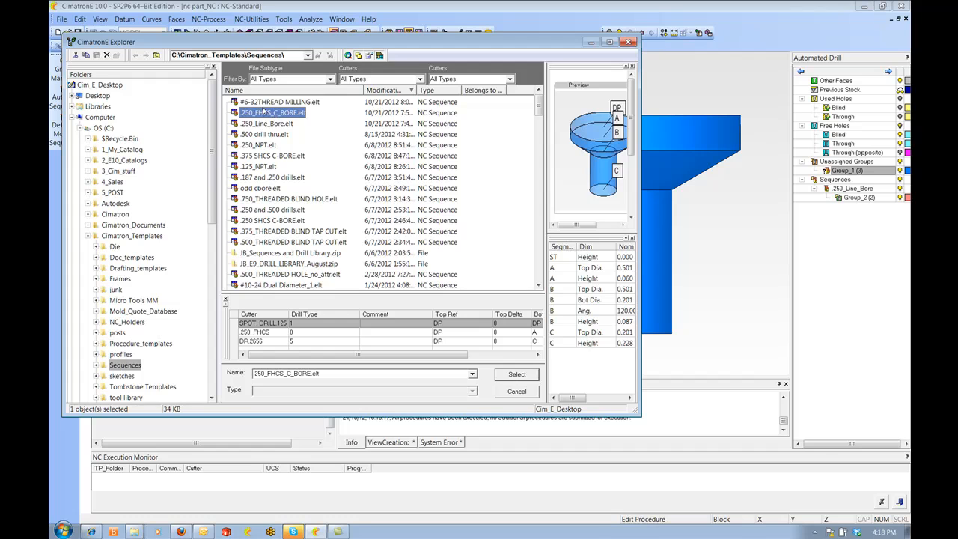
pyautogui.click(515, 375)
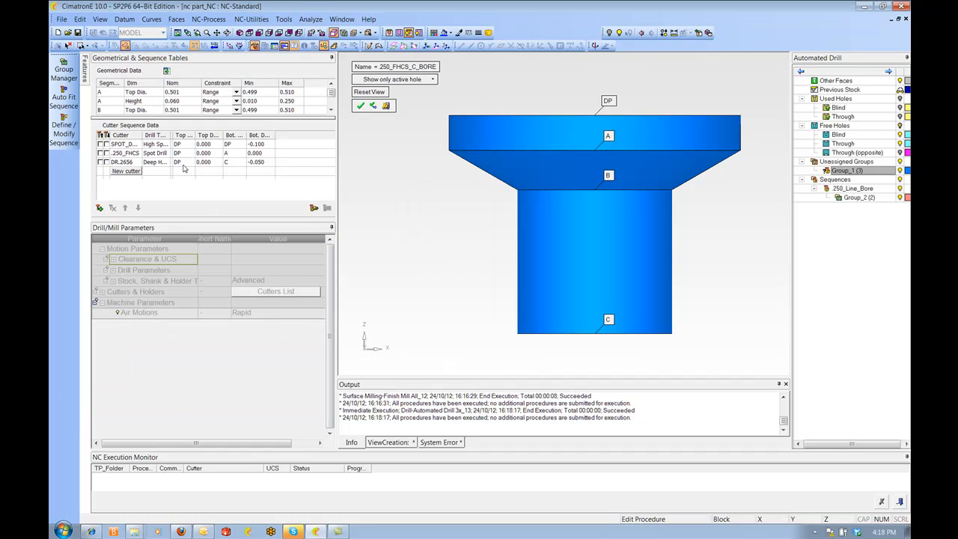
# Review each cutter in the sequence's cutter list, SPOT_DRILL.125, 250_FHCS and DR.2656, with its drilling parameters
pyautogui.click(107, 145)
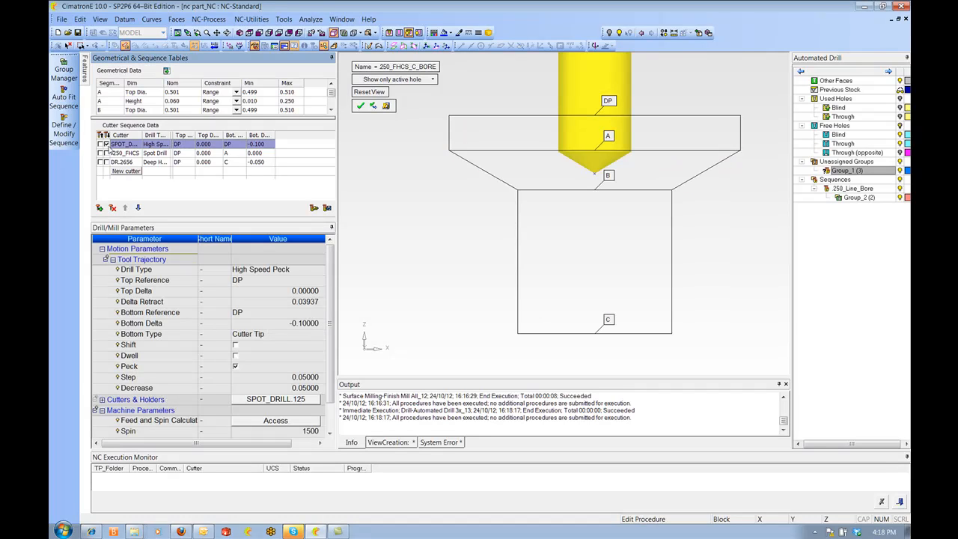
pyautogui.click(101, 145)
pyautogui.click(107, 144)
pyautogui.click(107, 145)
pyautogui.click(101, 153)
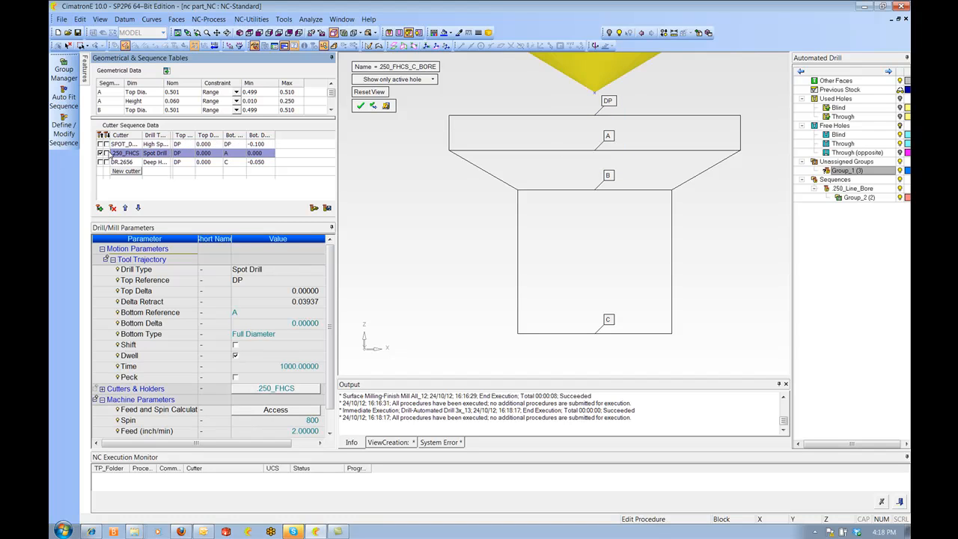
pyautogui.click(107, 152)
pyautogui.click(107, 153)
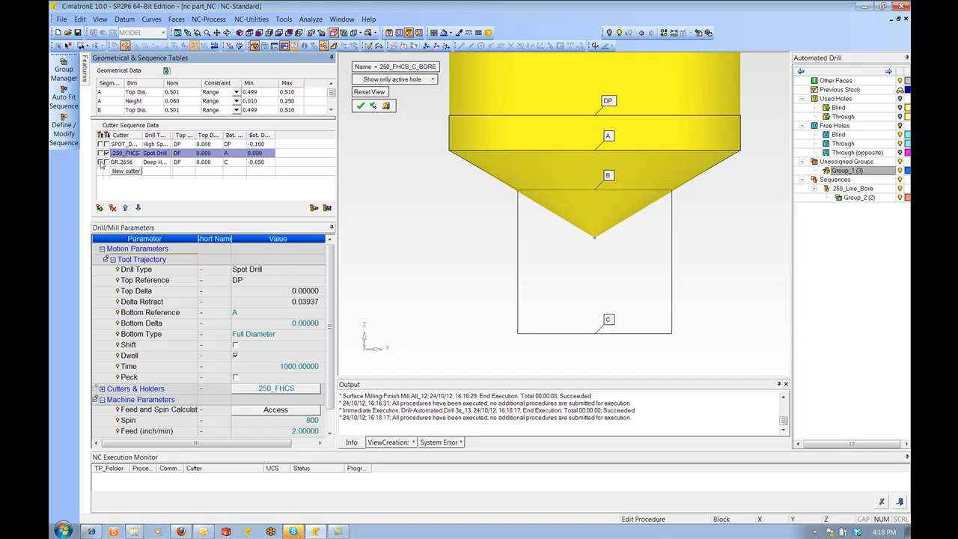
pyautogui.click(101, 162)
pyautogui.click(107, 162)
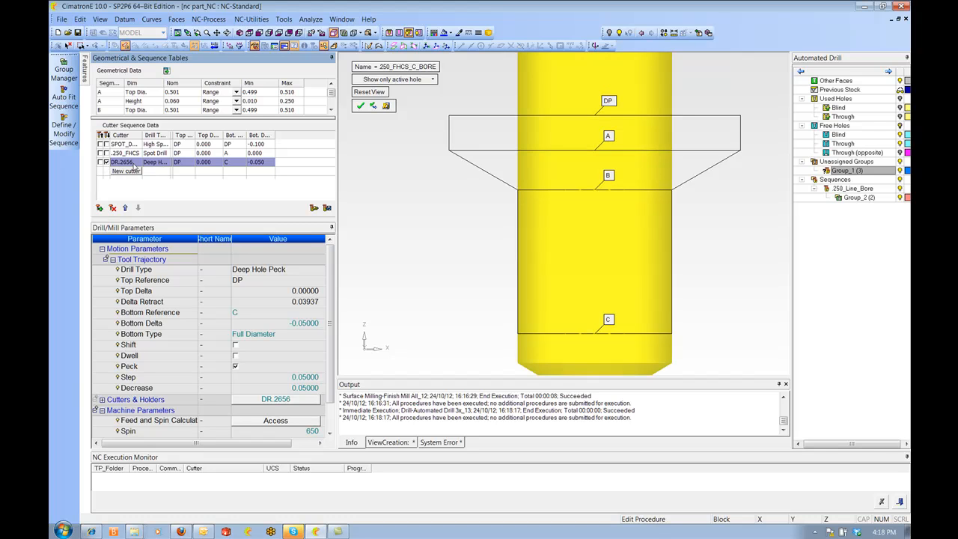
pyautogui.scroll(-4, 534, 253)
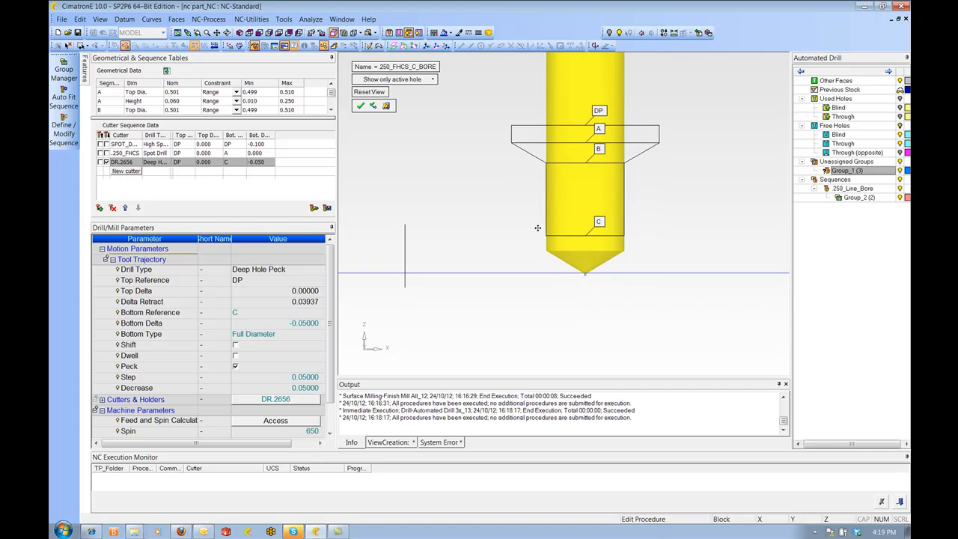
# Accept the sequence and save and calculate the drill procedure immediately
pyautogui.click(360, 106)
pyautogui.rightClick(604, 137)
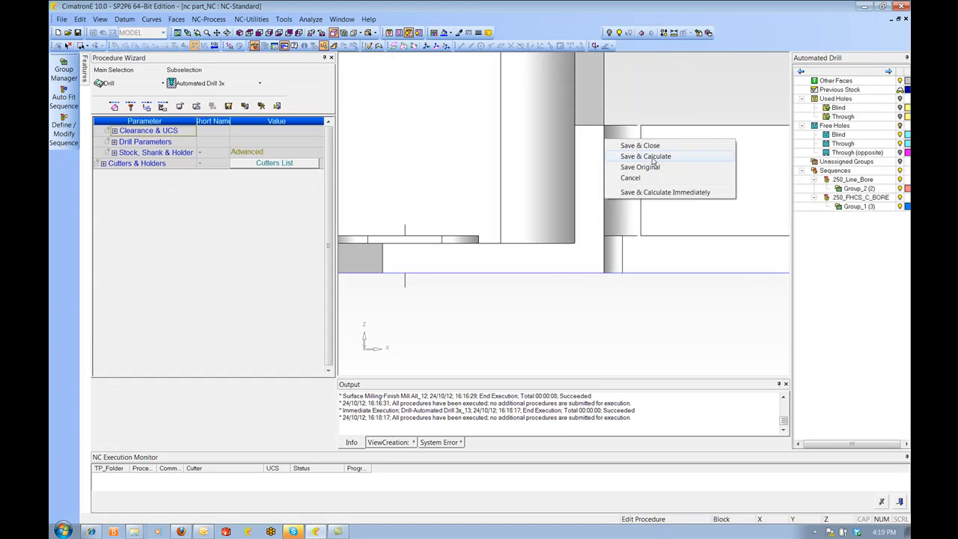
pyautogui.click(649, 192)
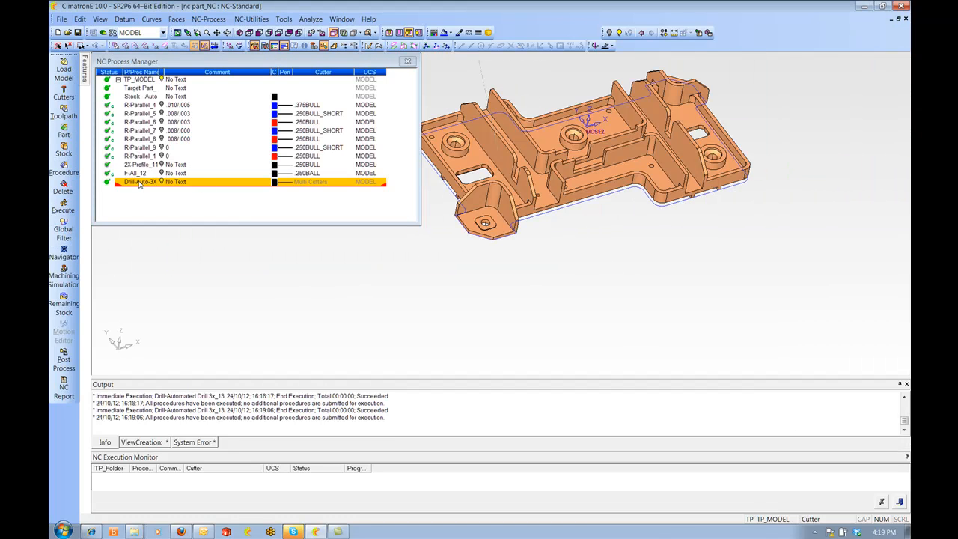
# Step through the automated drill toolpath in the Navigator, then close it
pyautogui.rightClick(139, 184)
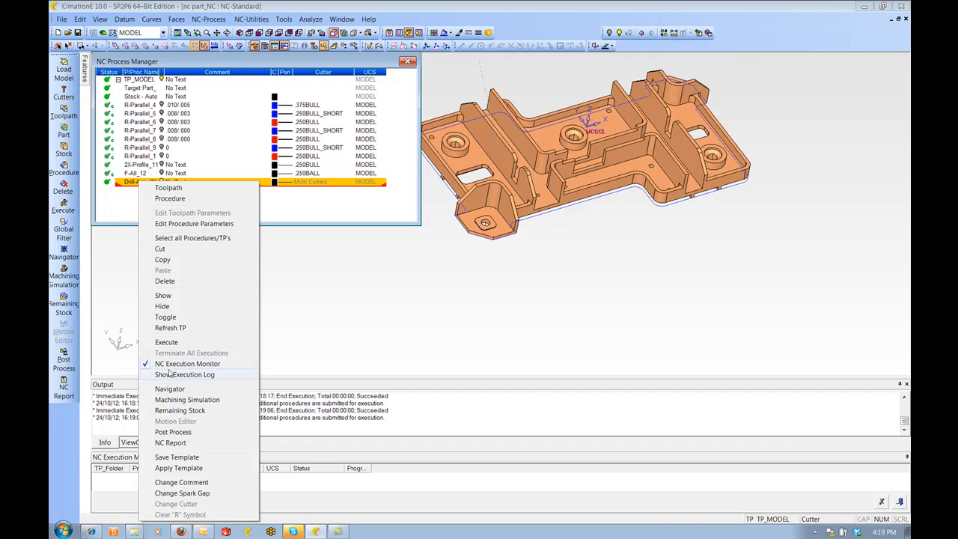
pyautogui.click(169, 388)
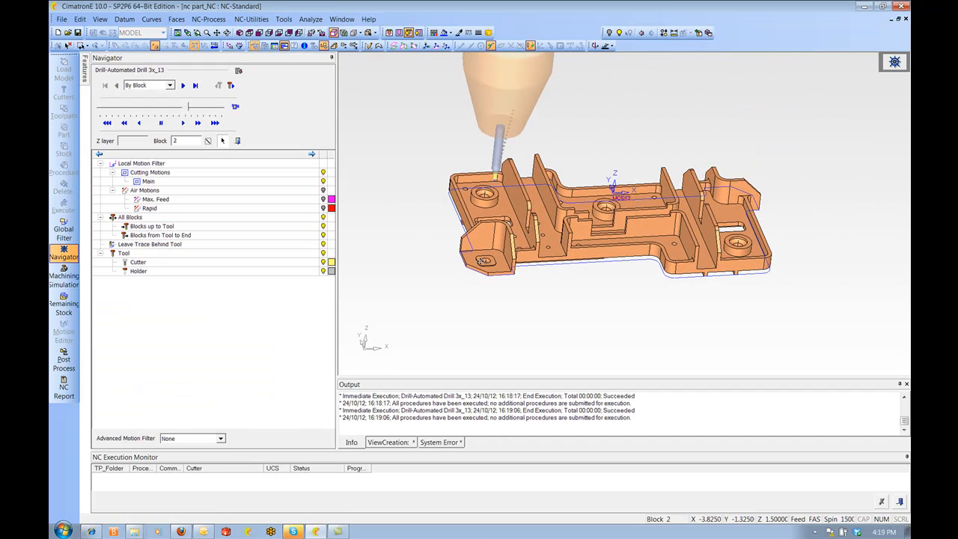
pyautogui.click(235, 107)
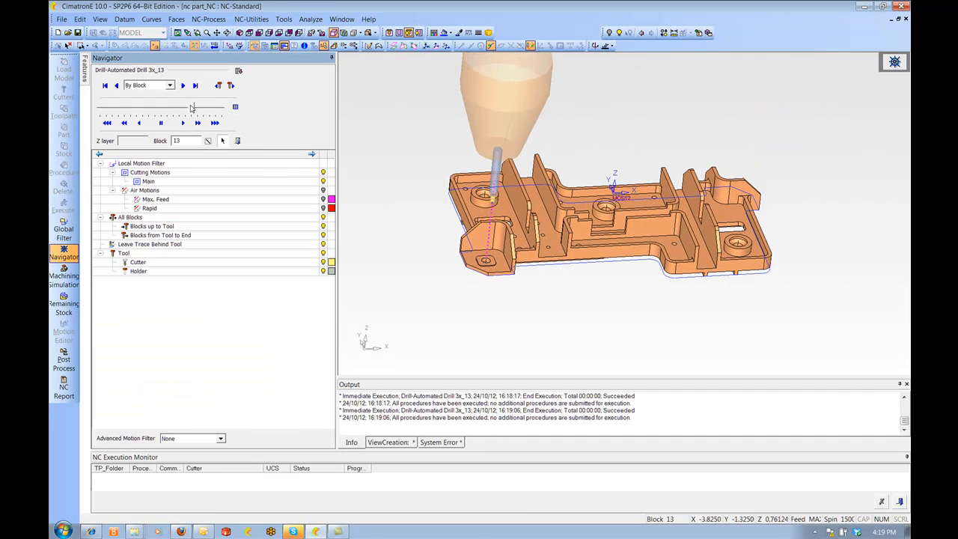
pyautogui.moveTo(200, 111); pyautogui.dragTo(213, 112)
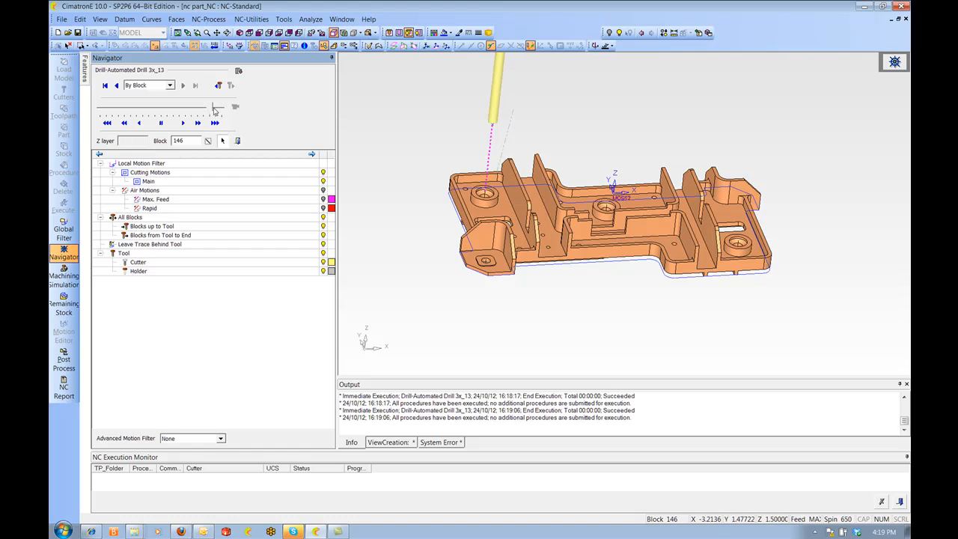
pyautogui.click(235, 141)
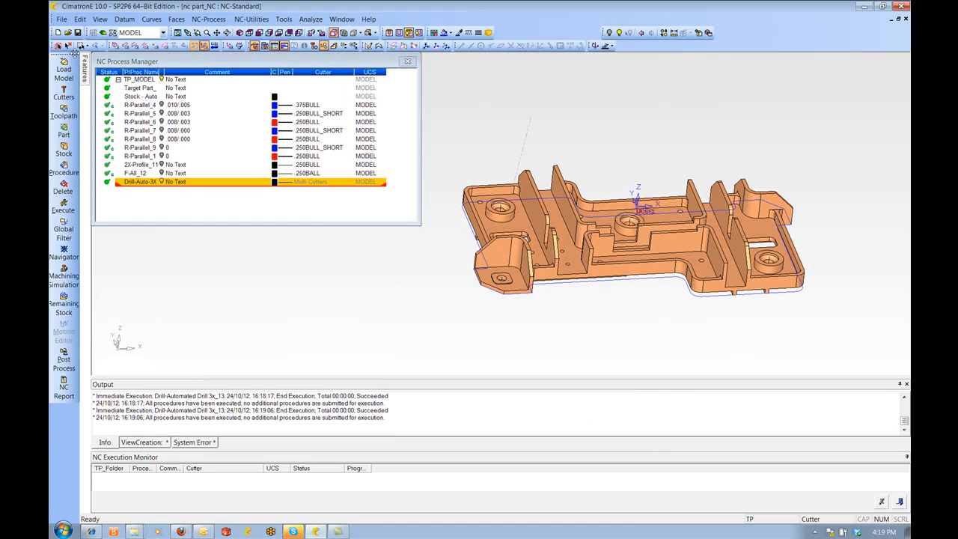
# Save the NC file as nc part_NC
pyautogui.click(77, 32)
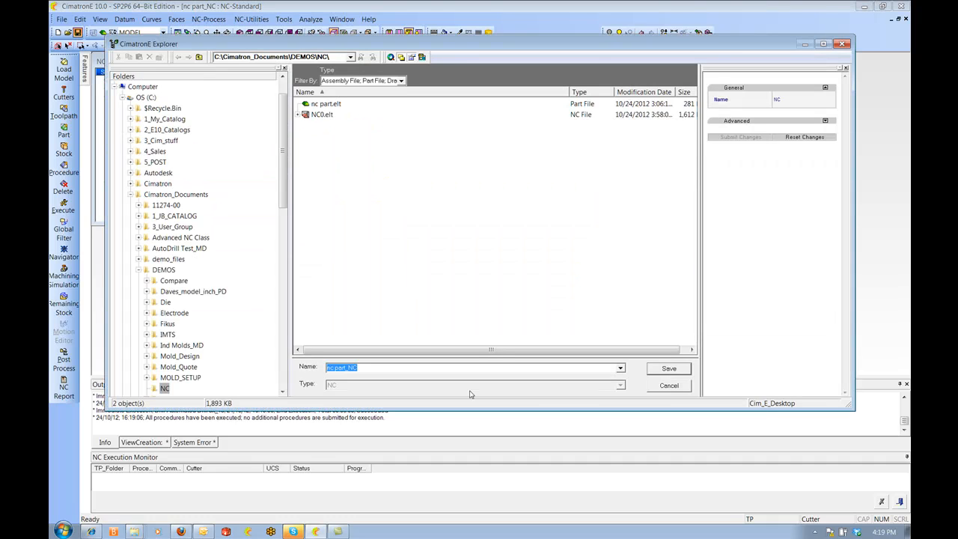
pyautogui.click(672, 369)
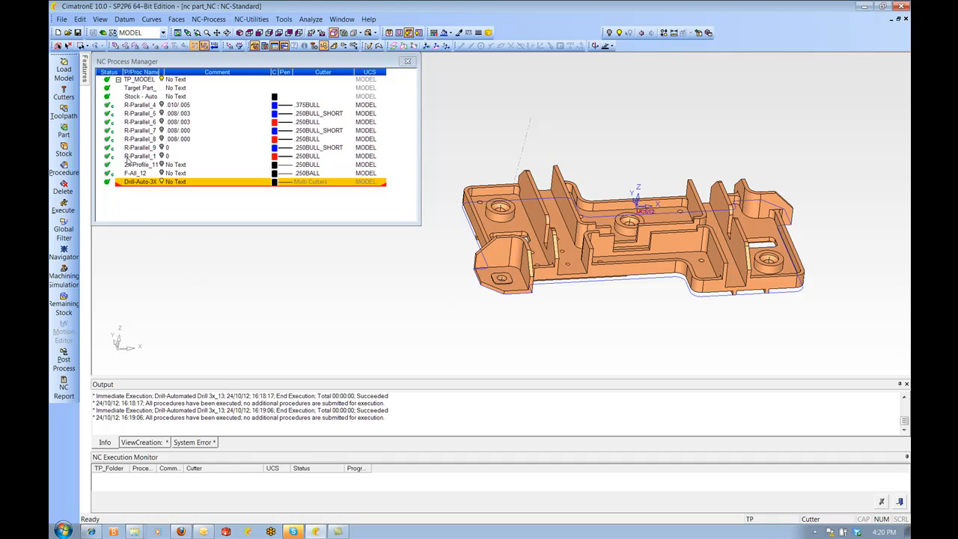
# Create a new UCS at the existing UCS origin on the centre hole, rotated 180 about the Y axis
pyautogui.keyDown('ctrl'); pyautogui.moveTo(614, 232); pyautogui.dragTo(613, 179); pyautogui.keyUp('ctrl')
pyautogui.press('u')
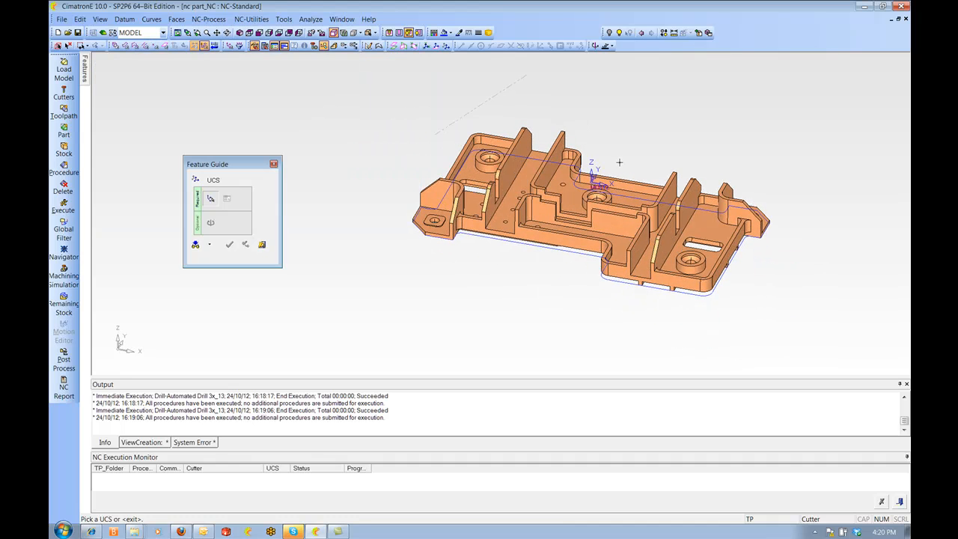
pyautogui.click(597, 186)
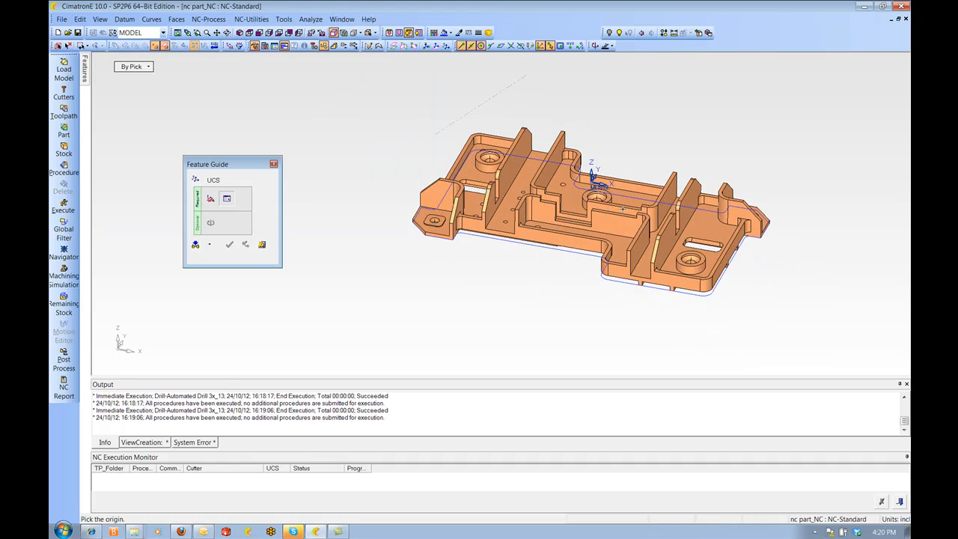
pyautogui.click(592, 179)
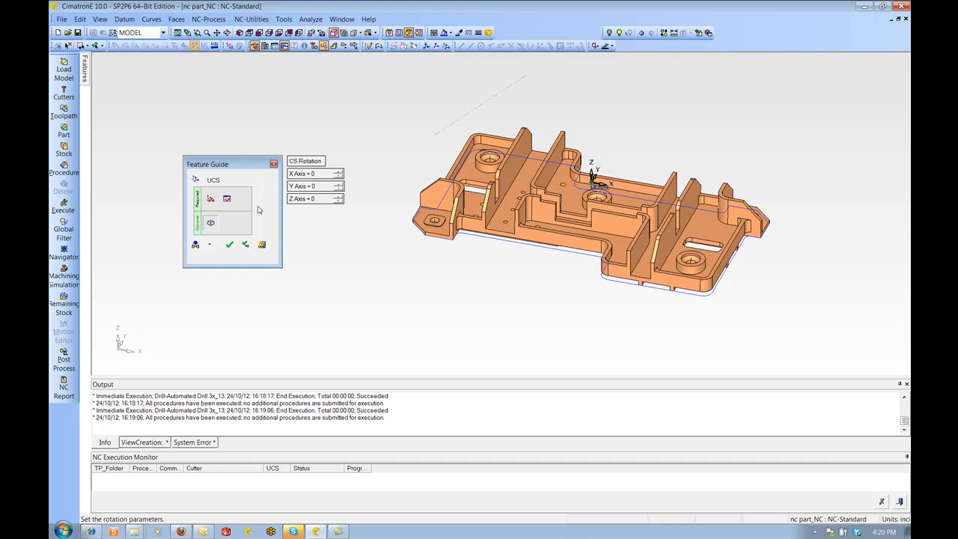
pyautogui.click(313, 187)
pyautogui.write('180')
pyautogui.press('Return')
pyautogui.middleClick(364, 290)
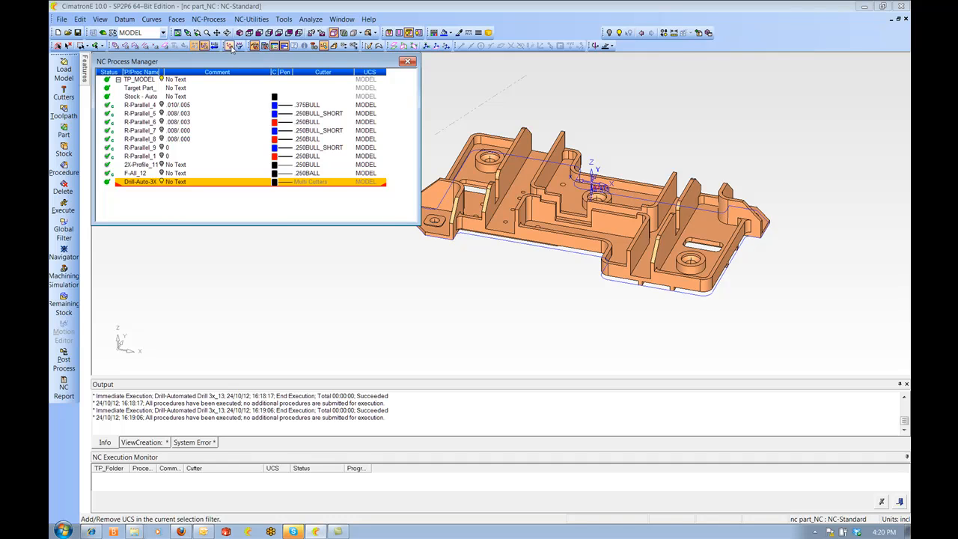
# Activate UCS13 in the UCS Manager
pyautogui.click(255, 45)
pyautogui.click(230, 221)
pyautogui.click(180, 244)
pyautogui.click(273, 100)
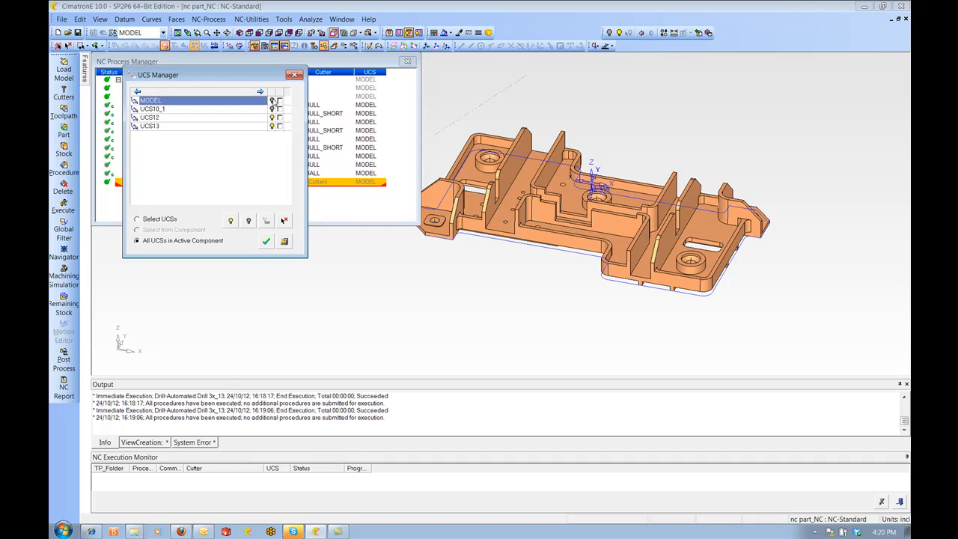
pyautogui.click(272, 118)
pyautogui.rightClick(238, 126)
pyautogui.click(269, 133)
pyautogui.click(266, 242)
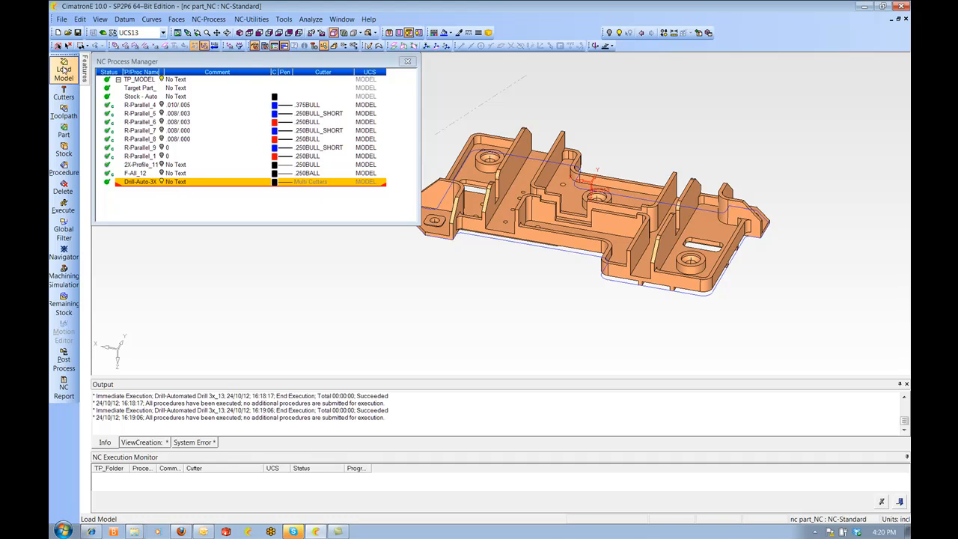
# Create a 3-axis toolpath TP_UCS13 on UCS13 with a clearance Z of 2
pyautogui.click(64, 113)
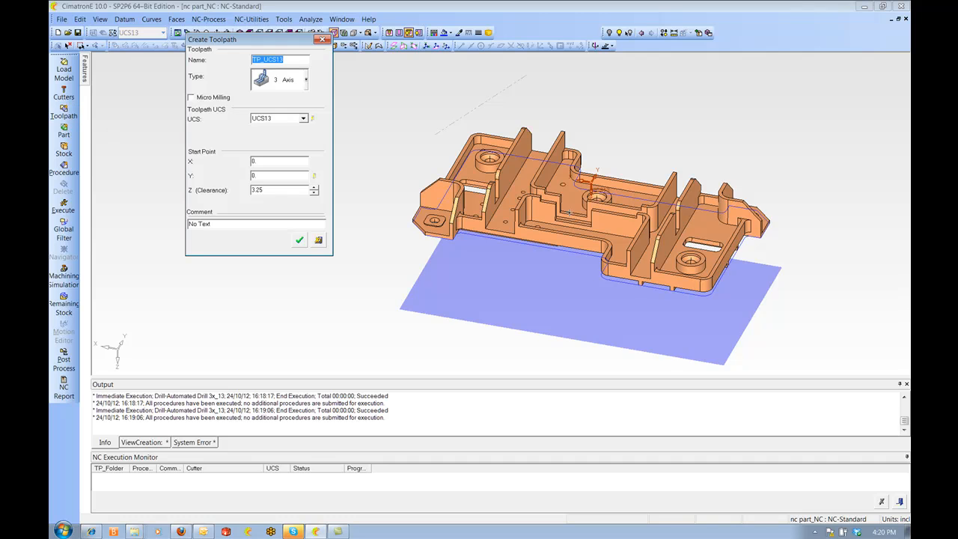
pyautogui.keyDown('ctrl'); pyautogui.moveTo(480, 225); pyautogui.dragTo(457, 284, button='right'); pyautogui.keyUp('ctrl')
pyautogui.keyDown('ctrl'); pyautogui.moveTo(457, 285); pyautogui.dragTo(421, 114); pyautogui.keyUp('ctrl')
pyautogui.click(313, 193)
pyautogui.click(314, 193)
pyautogui.click(314, 193)
pyautogui.click(314, 193)
pyautogui.click(314, 195)
pyautogui.click(314, 195)
pyautogui.click(315, 195)
pyautogui.moveTo(367, 215)
pyautogui.keyDown('ctrl'); pyautogui.mouseDown()
pyautogui.moveTo(376, 180)
pyautogui.moveTo(366, 196)
pyautogui.mouseUp(); pyautogui.keyUp('ctrl')
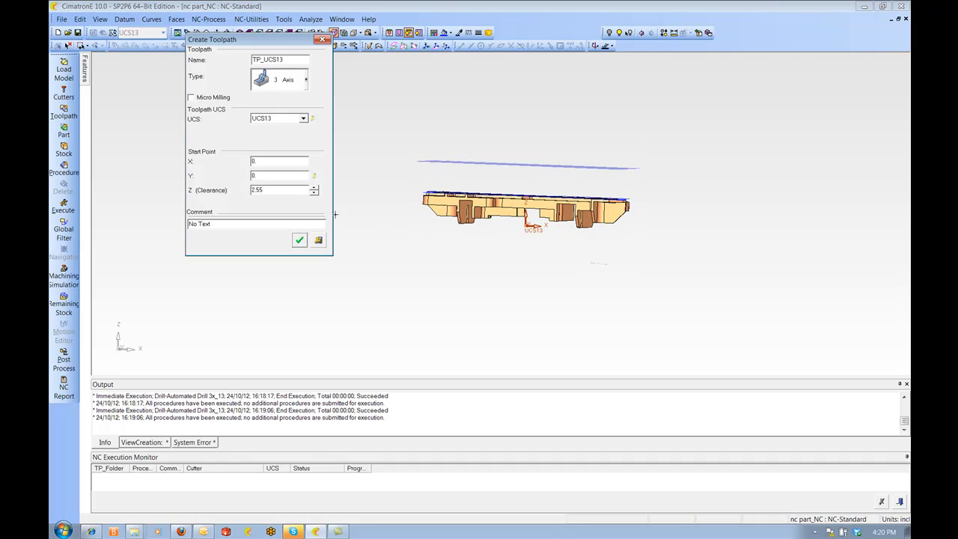
pyautogui.click(314, 193)
pyautogui.click(314, 193)
pyautogui.click(314, 193)
pyautogui.click(314, 193)
pyautogui.click(314, 193)
pyautogui.click(314, 193)
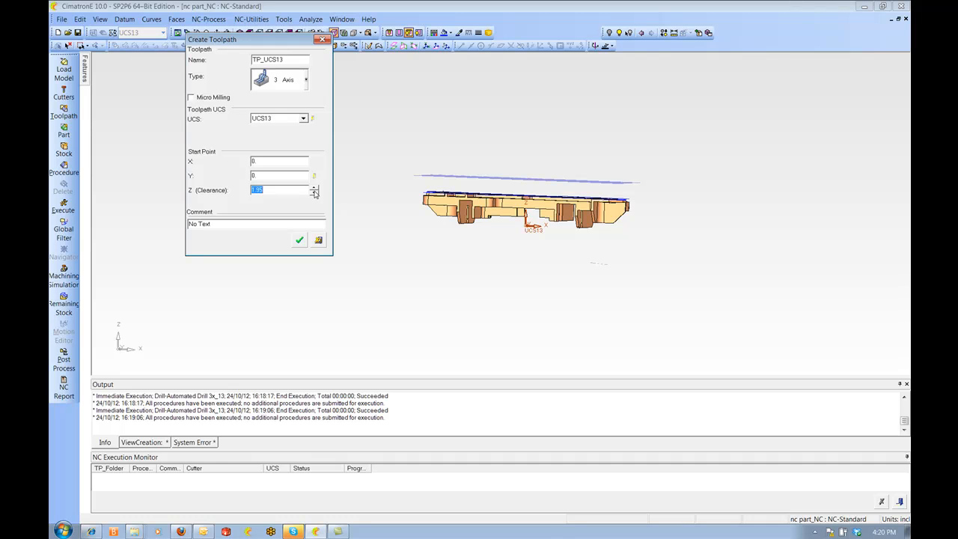
pyautogui.write('2.')
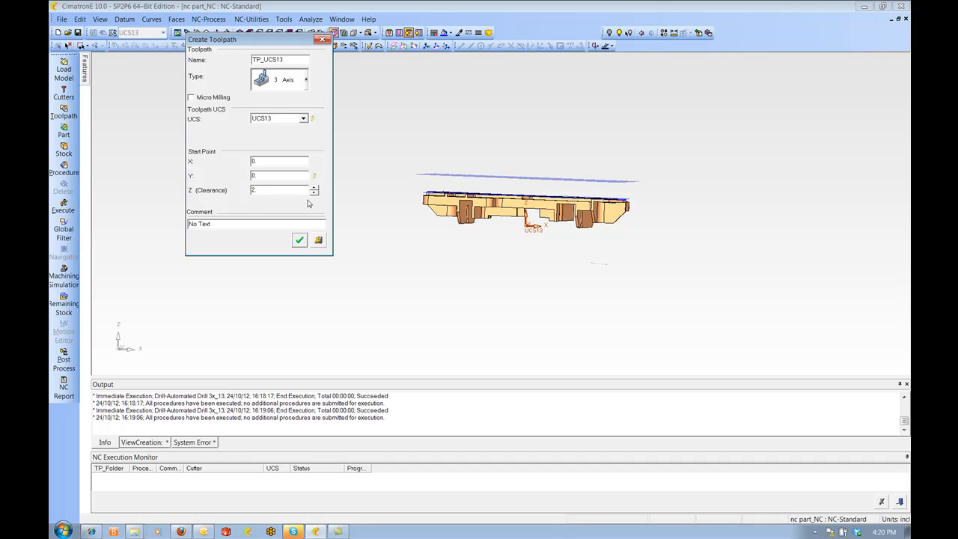
pyautogui.click(298, 240)
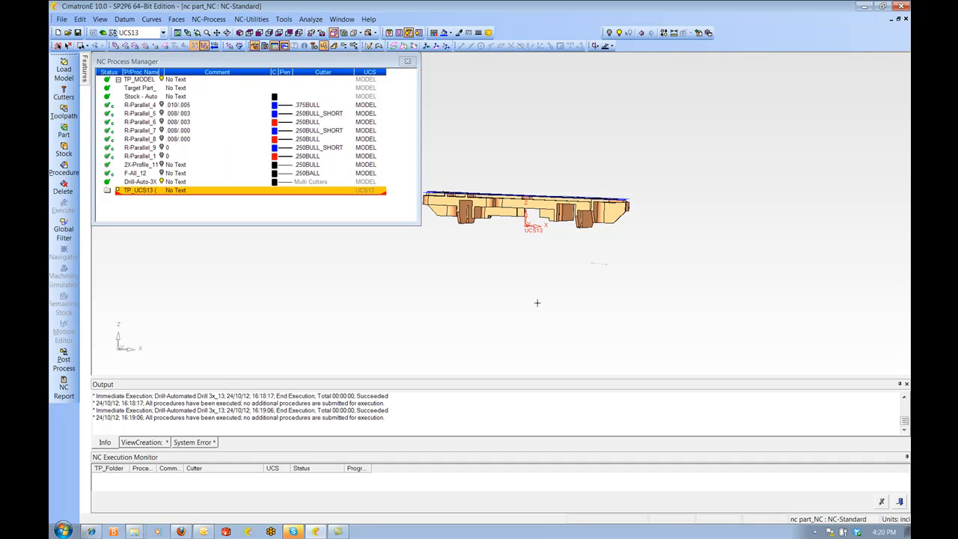
pyautogui.keyDown('ctrl'); pyautogui.moveTo(555, 300); pyautogui.dragTo(549, 252, button='right'); pyautogui.keyUp('ctrl')
pyautogui.keyDown('ctrl'); pyautogui.moveTo(550, 252); pyautogui.dragTo(646, 245, button='middle'); pyautogui.keyUp('ctrl')
pyautogui.keyDown('ctrl'); pyautogui.moveTo(646, 245); pyautogui.dragTo(575, 241); pyautogui.keyUp('ctrl')
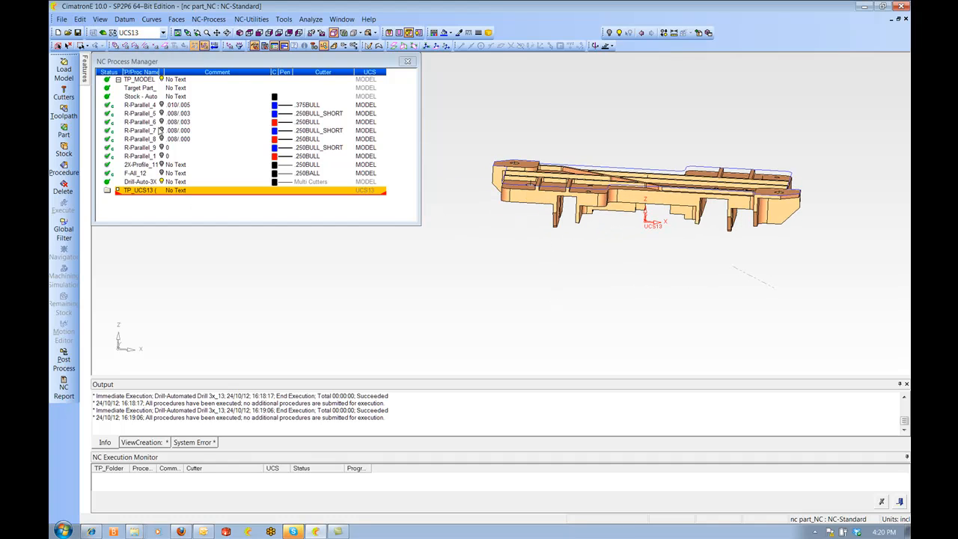
# Copy the R-Parallel_4 roughing procedure and paste it into the TP_UCS13 toolpath
pyautogui.keyDown('ctrl'); pyautogui.moveTo(500, 215); pyautogui.dragTo(510, 277); pyautogui.keyUp('ctrl')
pyautogui.keyDown('ctrl'); pyautogui.moveTo(510, 277); pyautogui.dragTo(512, 234, button='right'); pyautogui.keyUp('ctrl')
pyautogui.keyDown('ctrl'); pyautogui.moveTo(512, 234); pyautogui.dragTo(462, 207, button='middle'); pyautogui.keyUp('ctrl')
pyautogui.keyDown('ctrl'); pyautogui.moveTo(462, 208); pyautogui.dragTo(459, 240, button='right'); pyautogui.keyUp('ctrl')
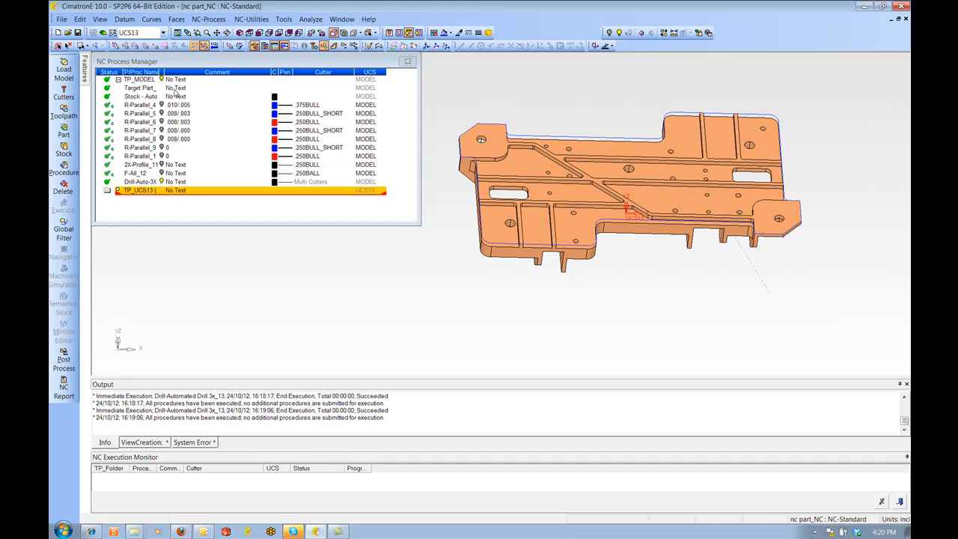
pyautogui.click(139, 105)
pyautogui.rightClick(148, 106)
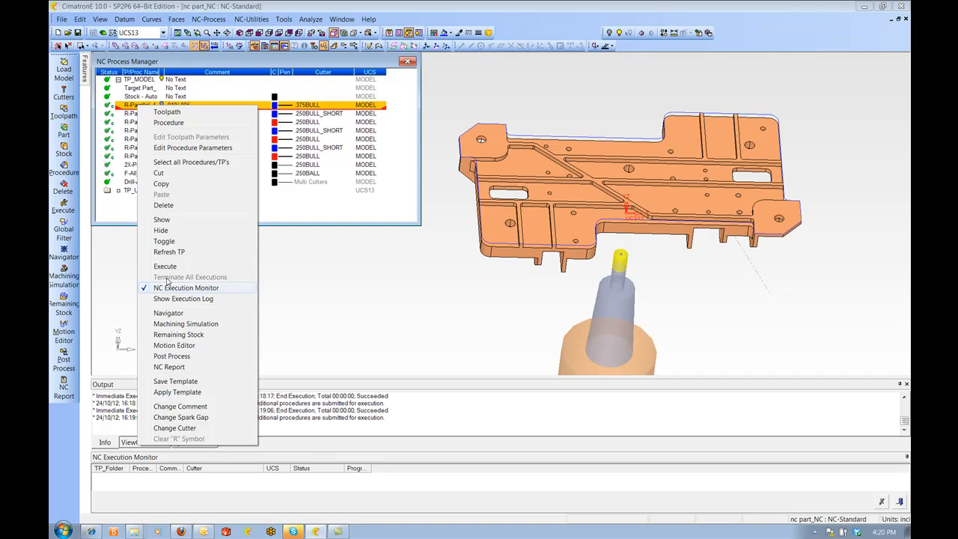
pyautogui.click(162, 185)
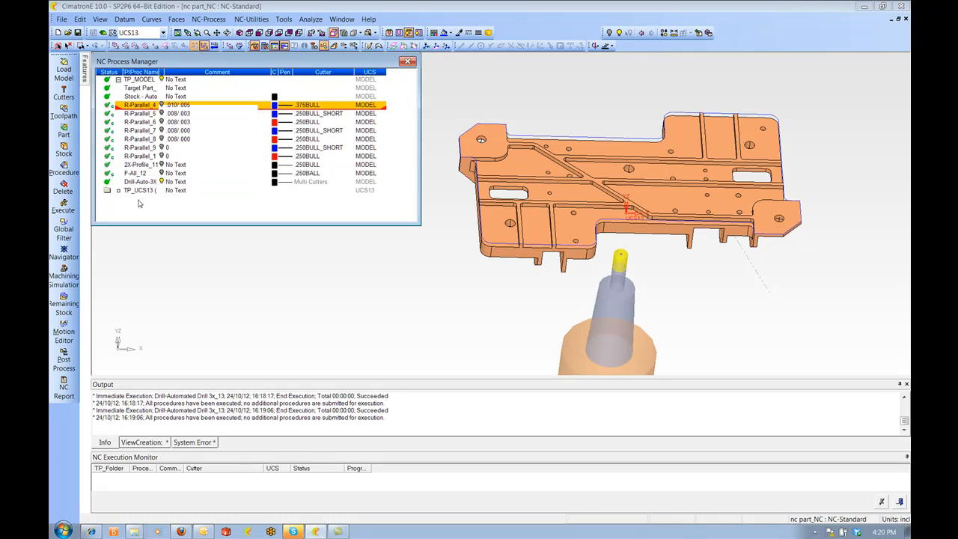
pyautogui.click(141, 191)
pyautogui.rightClick(141, 191)
pyautogui.click(167, 277)
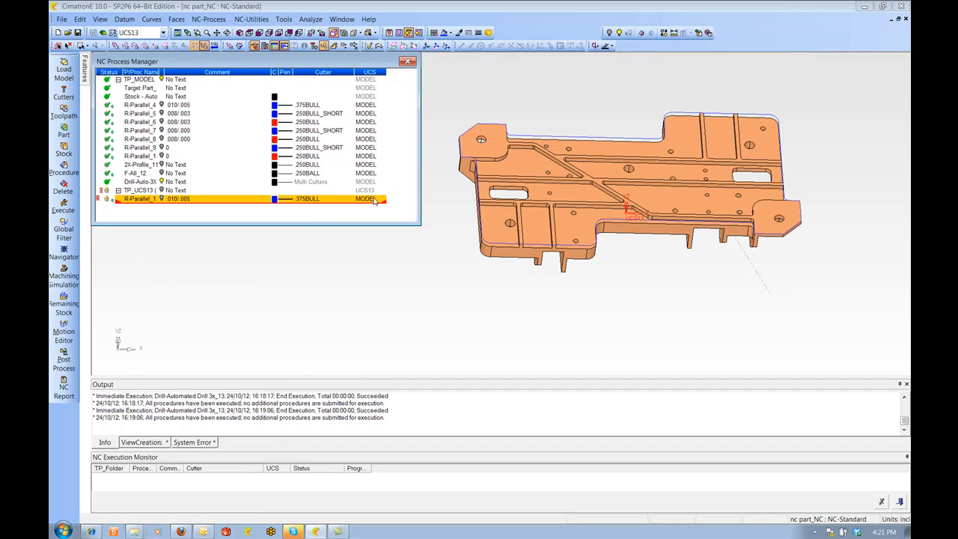
# Change the pasted procedure's UCS to UCS13
pyautogui.doubleClick(375, 201)
pyautogui.click(418, 210)
pyautogui.click(387, 243)
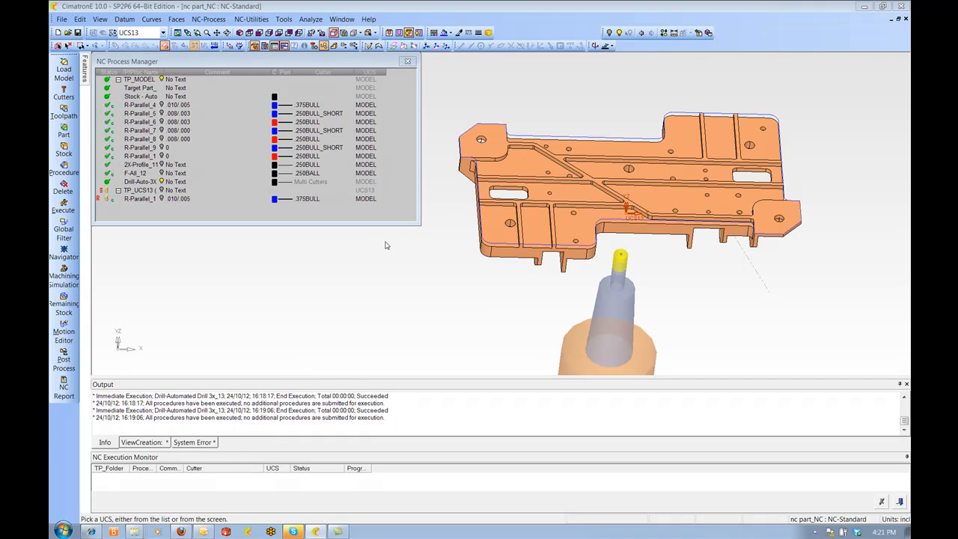
pyautogui.click(206, 169)
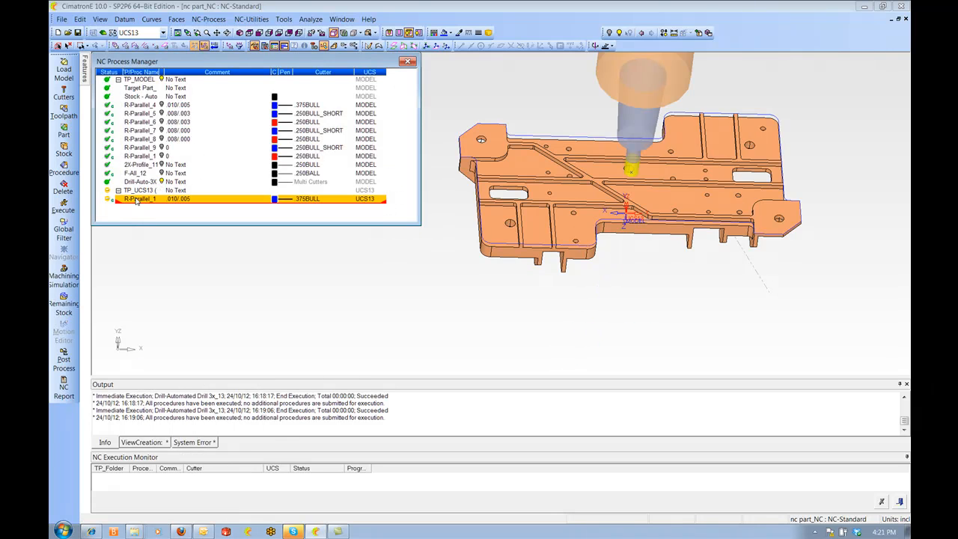
# Edit the pasted roughing procedure, set its part surfaces wall offset to .015, and save and calculate it
pyautogui.doubleClick(137, 201)
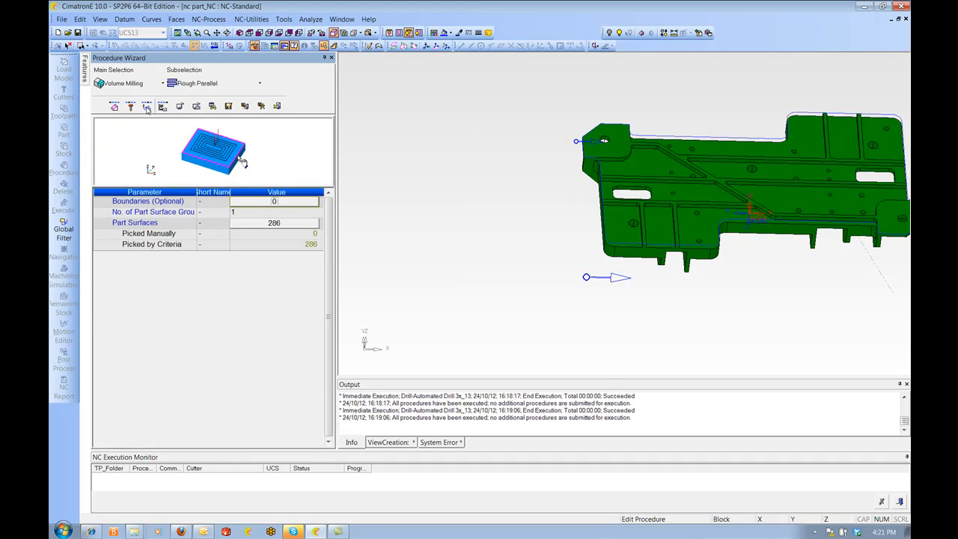
pyautogui.click(147, 107)
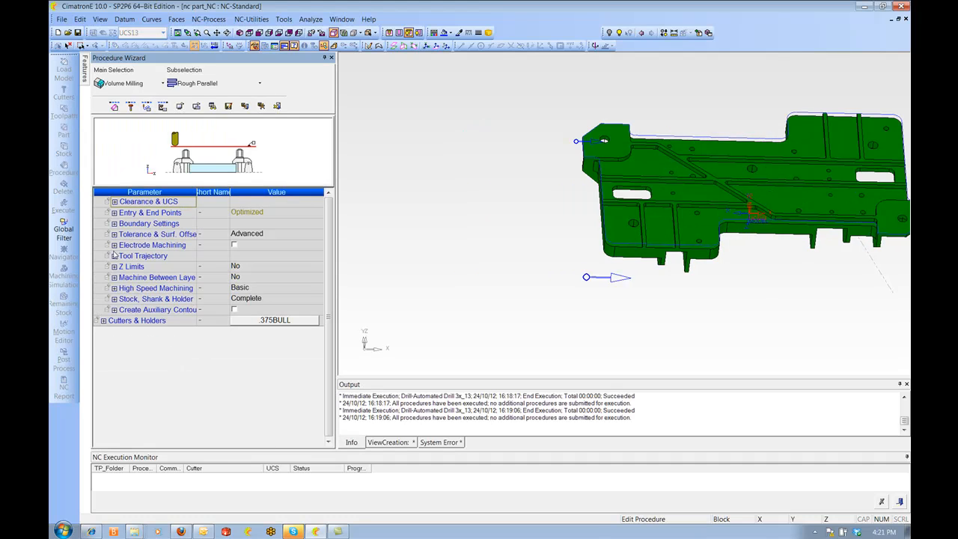
pyautogui.click(114, 235)
pyautogui.click(273, 245)
pyautogui.write('.015')
pyautogui.press('Return')
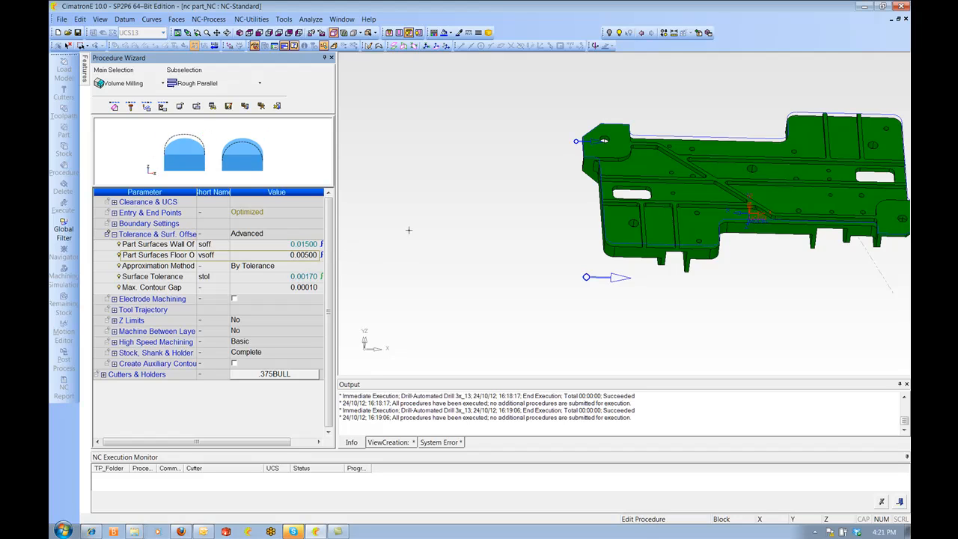
pyautogui.rightClick(476, 177)
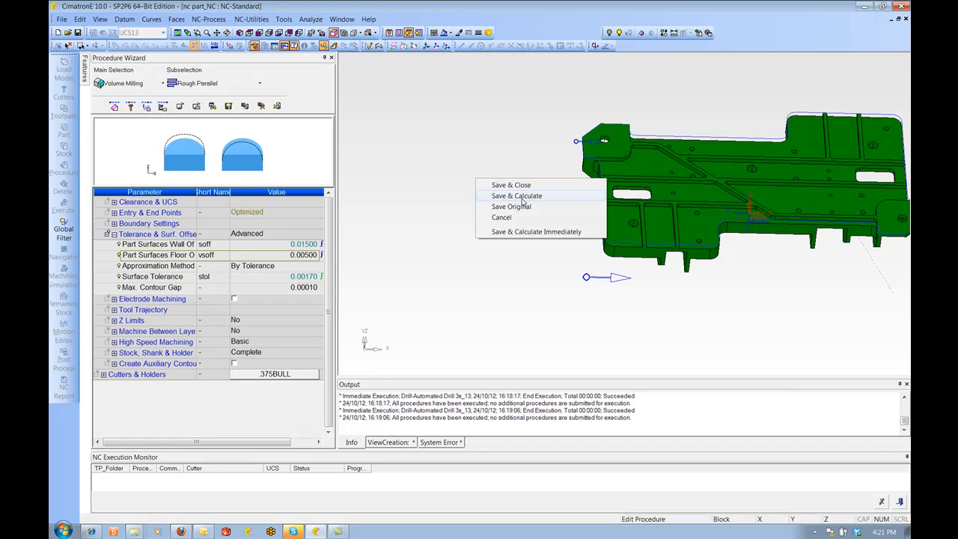
pyautogui.click(517, 196)
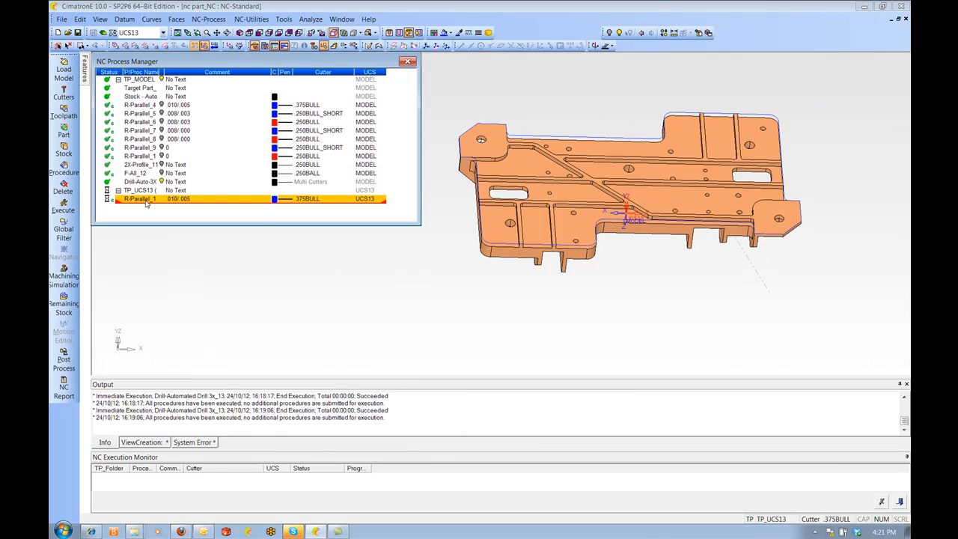
# Copy the pasted procedure and paste a duplicate below it in TP_UCS13
pyautogui.rightClick(147, 202)
pyautogui.click(174, 264)
pyautogui.rightClick(142, 217)
pyautogui.click(165, 273)
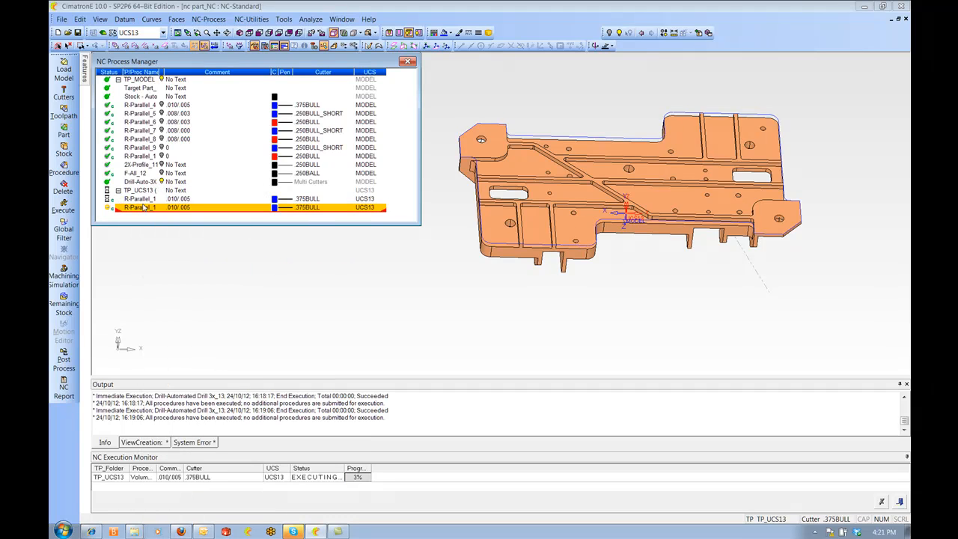
# Change the duplicated procedure's cutter to .250BULL
pyautogui.doubleClick(308, 208)
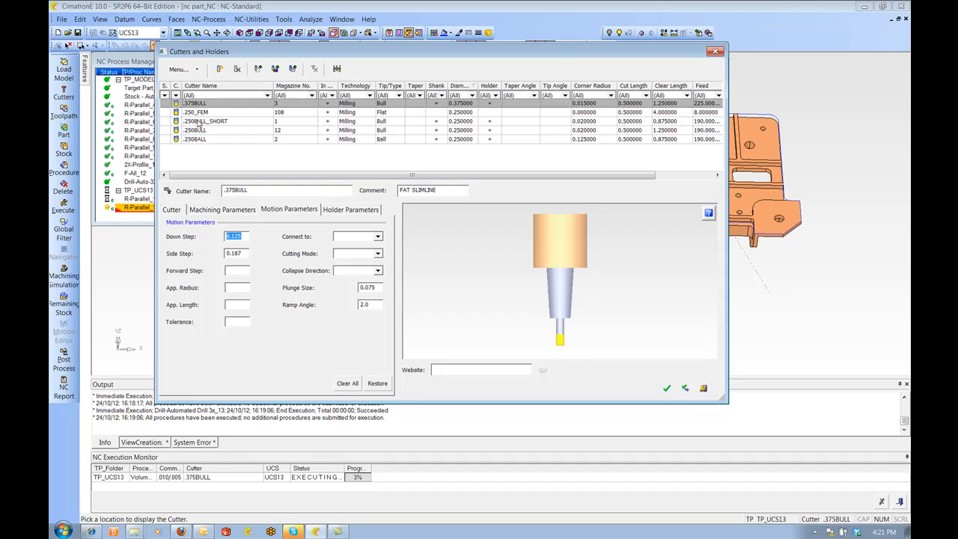
pyautogui.click(201, 131)
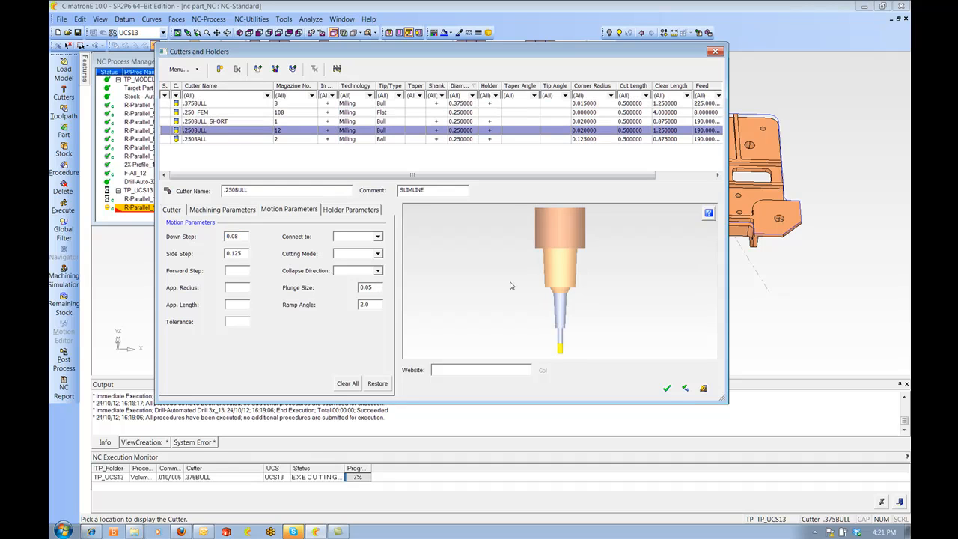
pyautogui.click(668, 388)
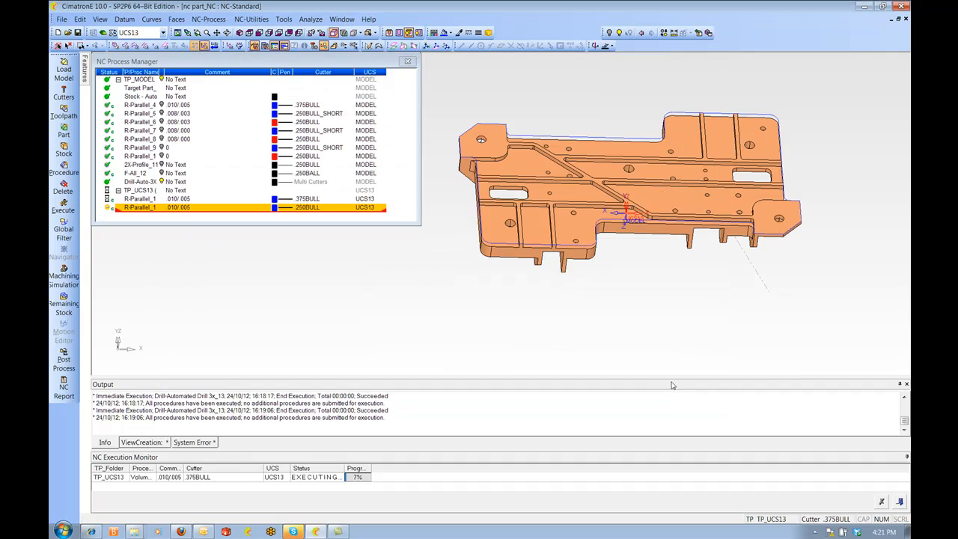
# Execute the duplicated .250BULL roughing procedure
pyautogui.keyDown('ctrl'); pyautogui.moveTo(521, 246); pyautogui.dragTo(580, 249); pyautogui.keyUp('ctrl')
pyautogui.keyDown('ctrl'); pyautogui.moveTo(580, 249); pyautogui.dragTo(572, 274, button='middle'); pyautogui.keyUp('ctrl')
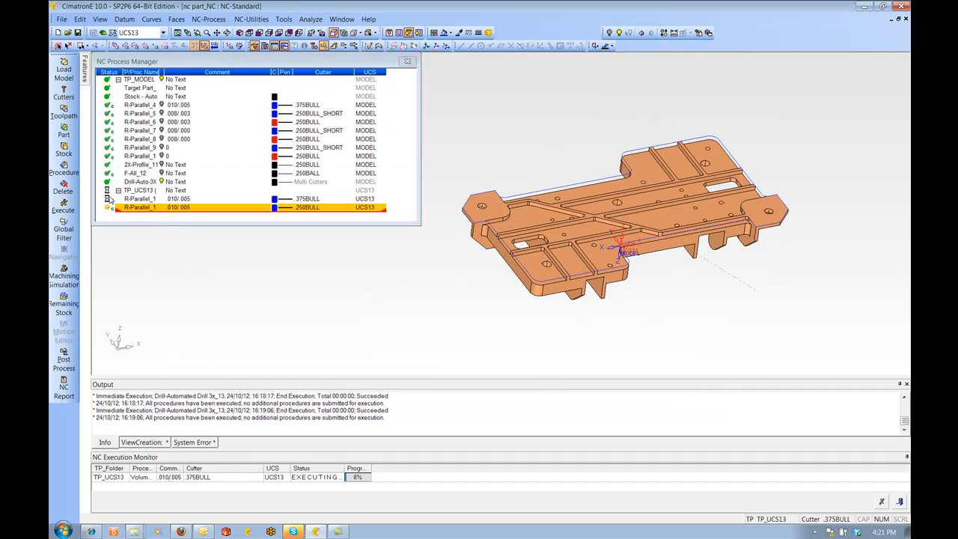
pyautogui.rightClick(136, 207)
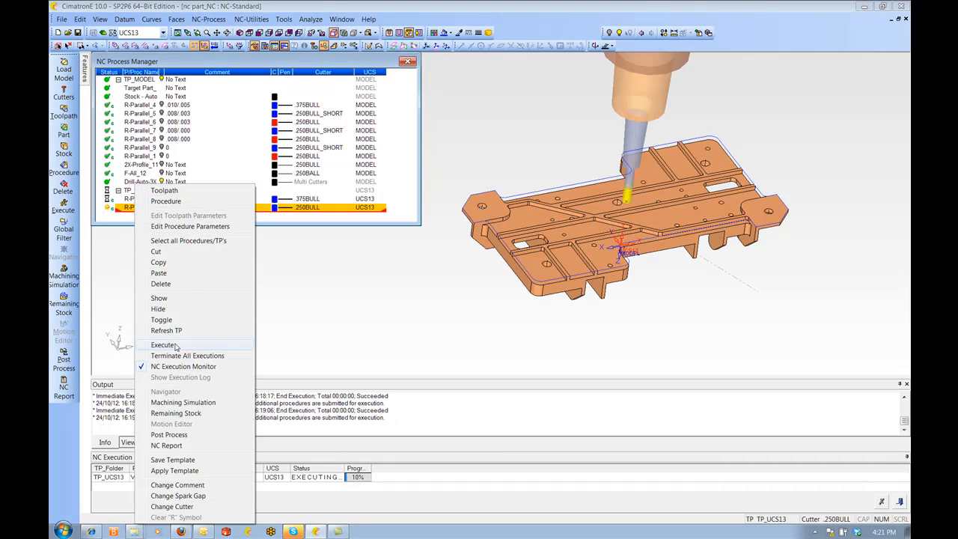
pyautogui.click(175, 346)
pyautogui.click(270, 192)
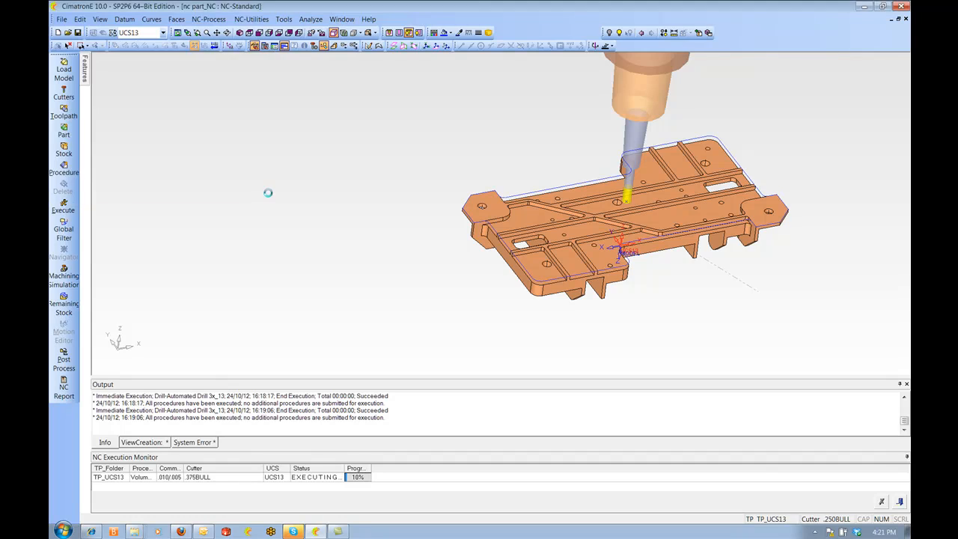
# Copy the .250BULL procedure and paste a third roughing procedure into TP_UCS13
pyautogui.rightClick(134, 207)
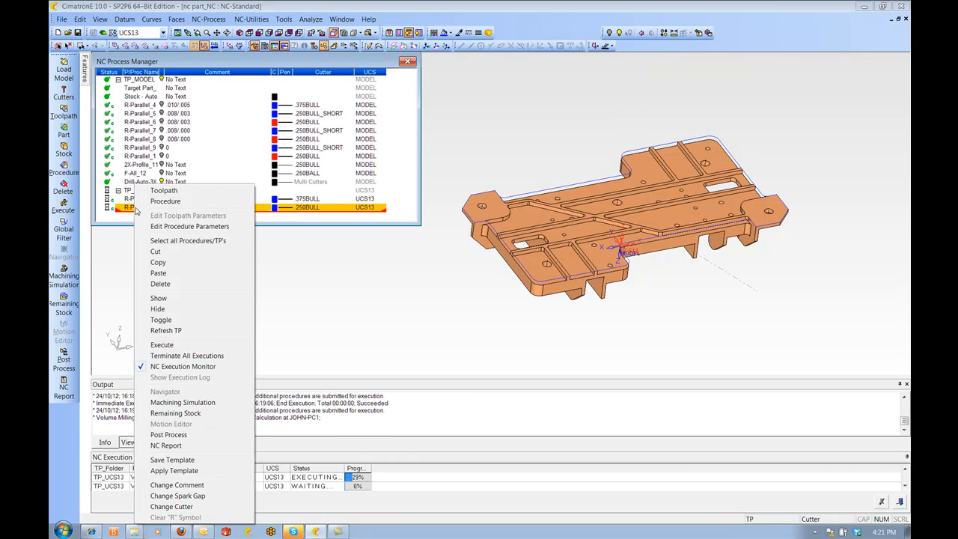
pyautogui.click(156, 256)
pyautogui.rightClick(137, 209)
pyautogui.click(163, 273)
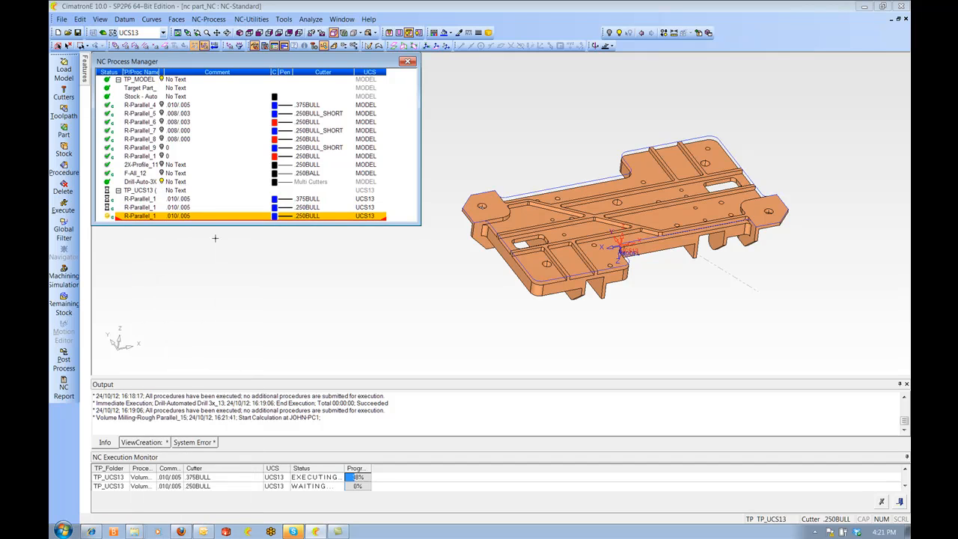
# Change the third procedure's comment to .008/.000
pyautogui.doubleClick(180, 217)
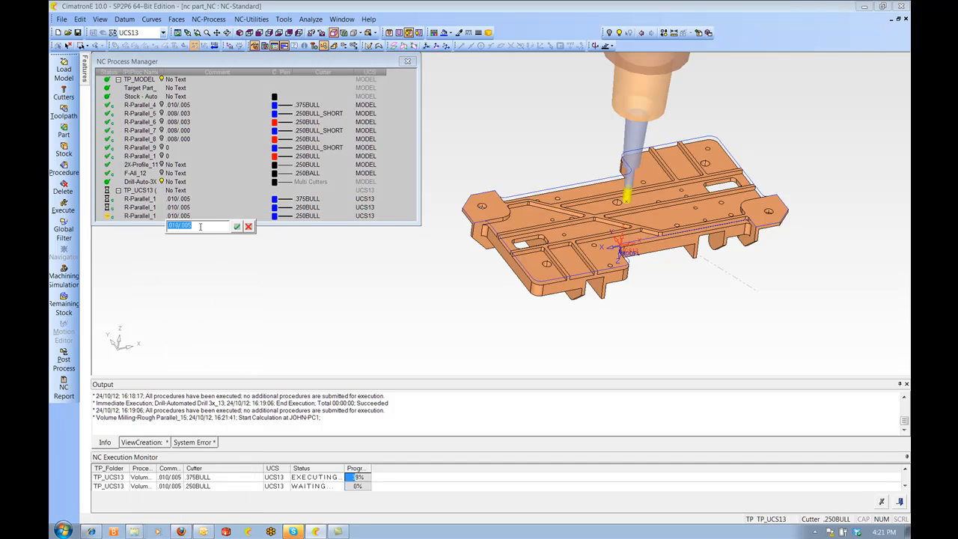
pyautogui.write('.00')
pyautogui.press('Return')
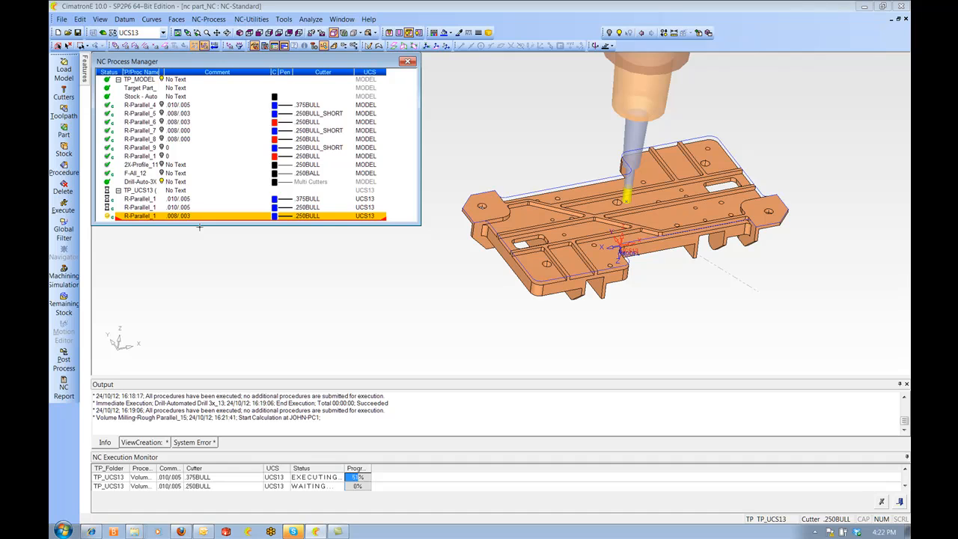
pyautogui.doubleClick(194, 215)
pyautogui.click(195, 227)
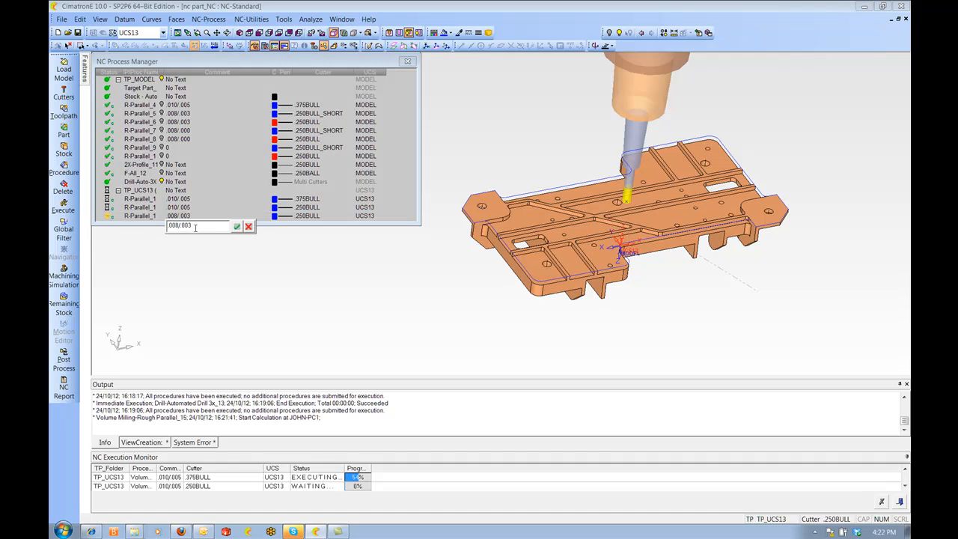
pyautogui.write('0')
pyautogui.press('Return')
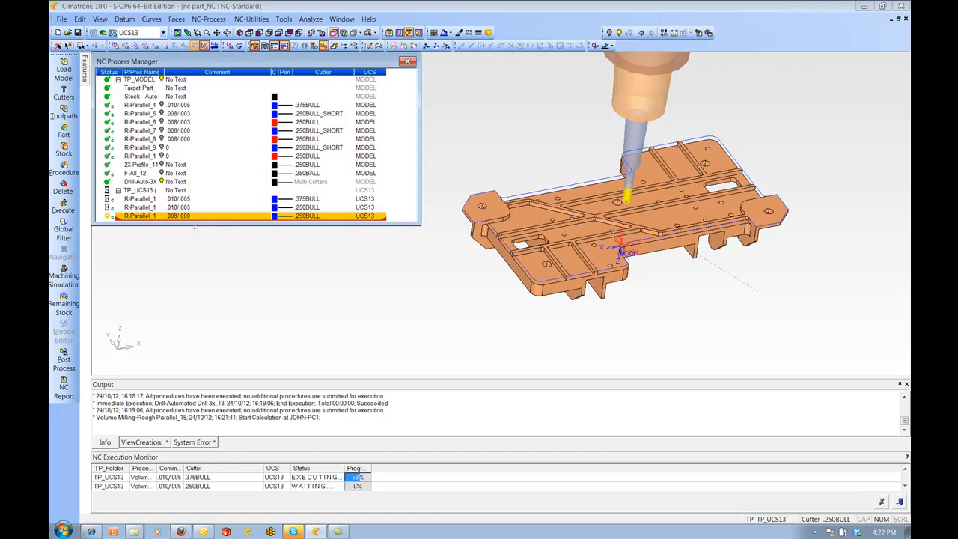
# Edit the third procedure and pick the part's outer outline as its boundary contour
pyautogui.doubleClick(143, 216)
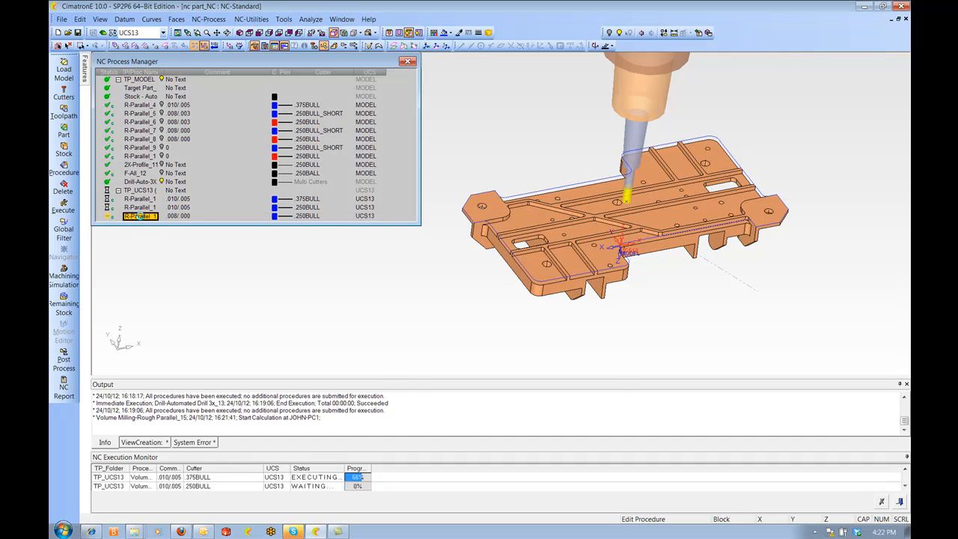
pyautogui.click(281, 202)
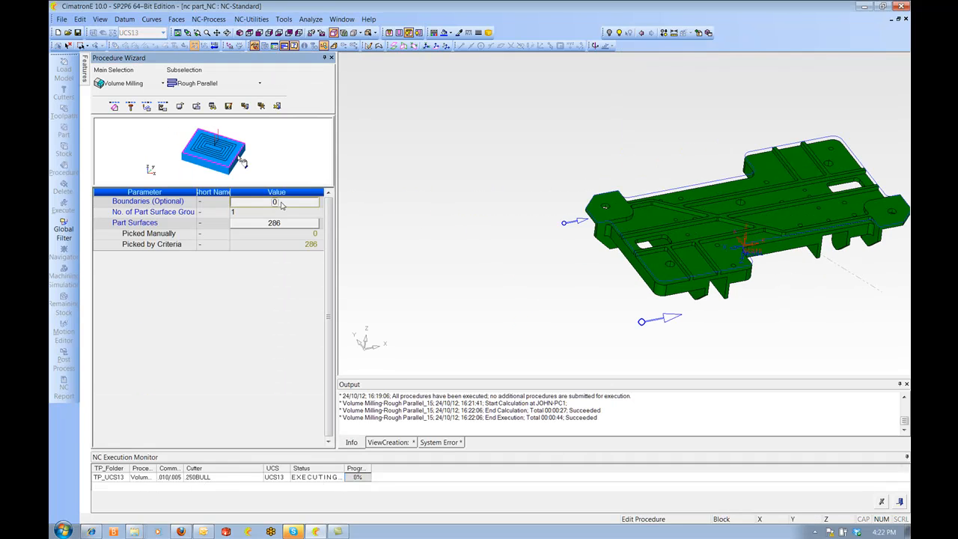
pyautogui.click(587, 273)
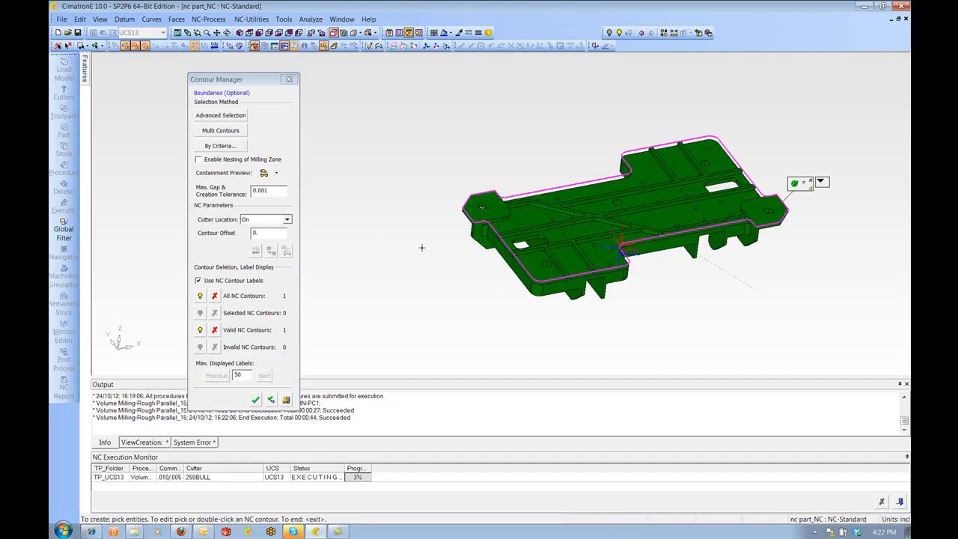
pyautogui.middleClick(362, 245)
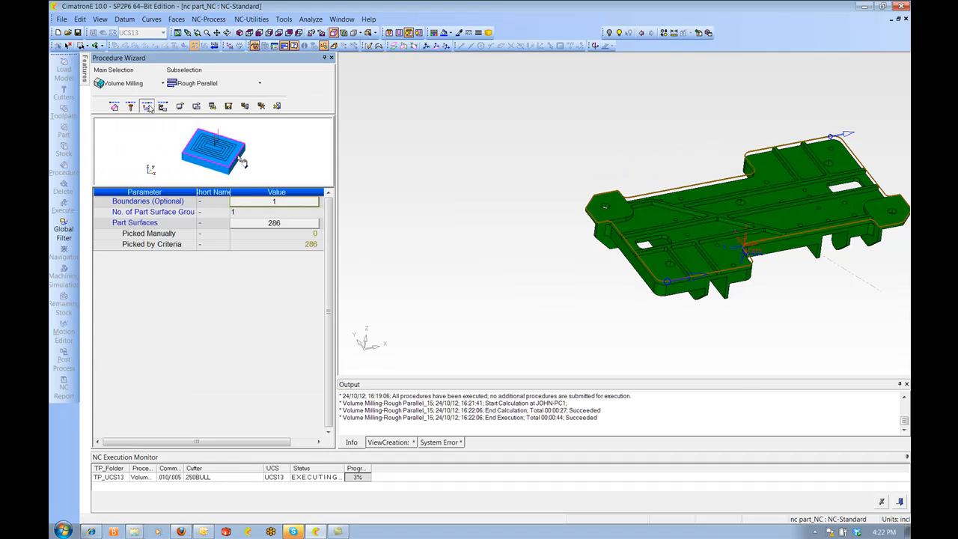
# Set the part surfaces wall offset to .008 and the floor offset to 0
pyautogui.click(274, 245)
pyautogui.write('.008')
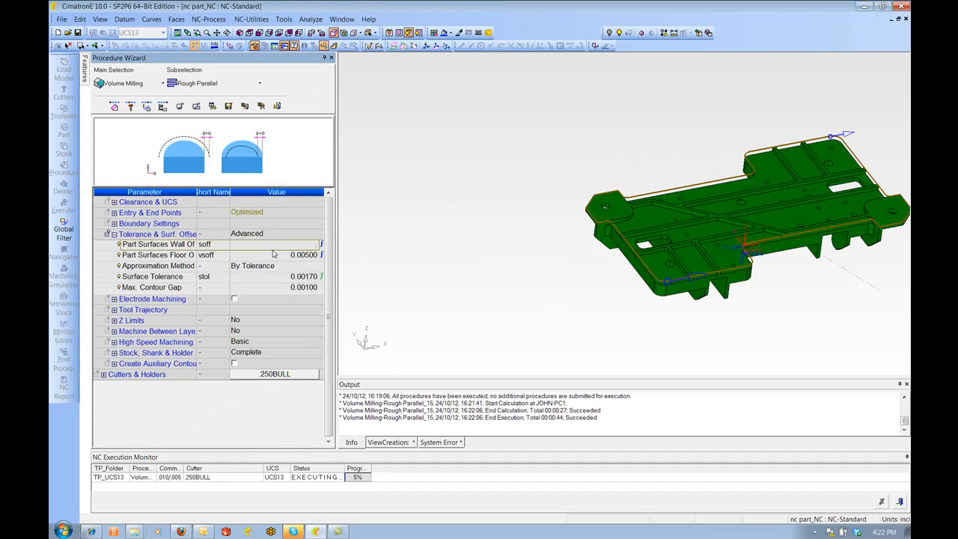
pyautogui.press('Return')
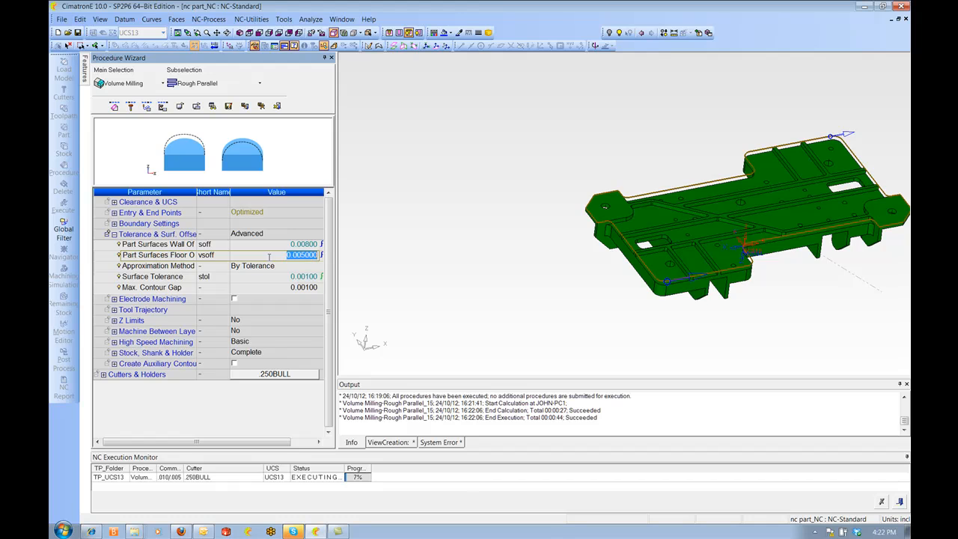
pyautogui.click(271, 261)
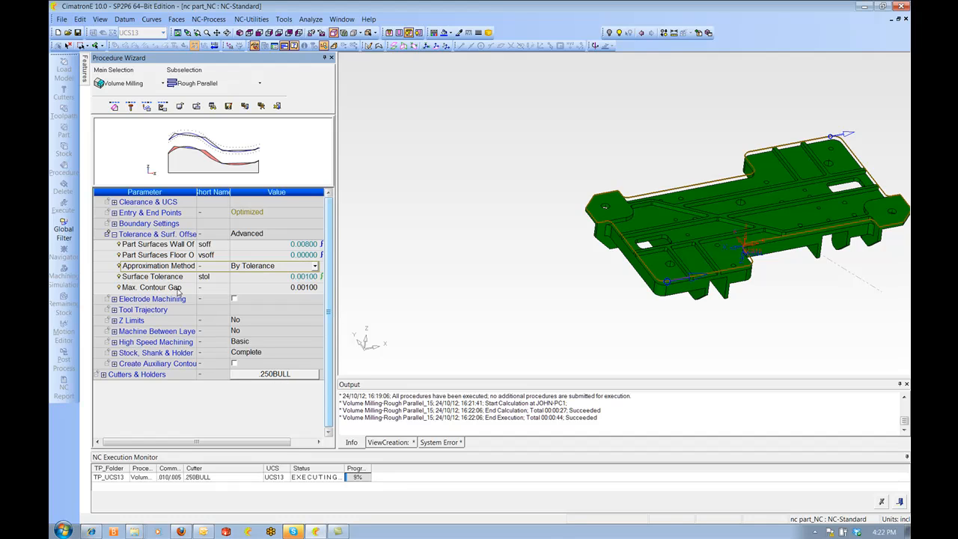
# Set the tool trajectory's vertical step type to Horizontal Planes Finish, then save and calculate the procedure
pyautogui.click(119, 311)
pyautogui.click(114, 310)
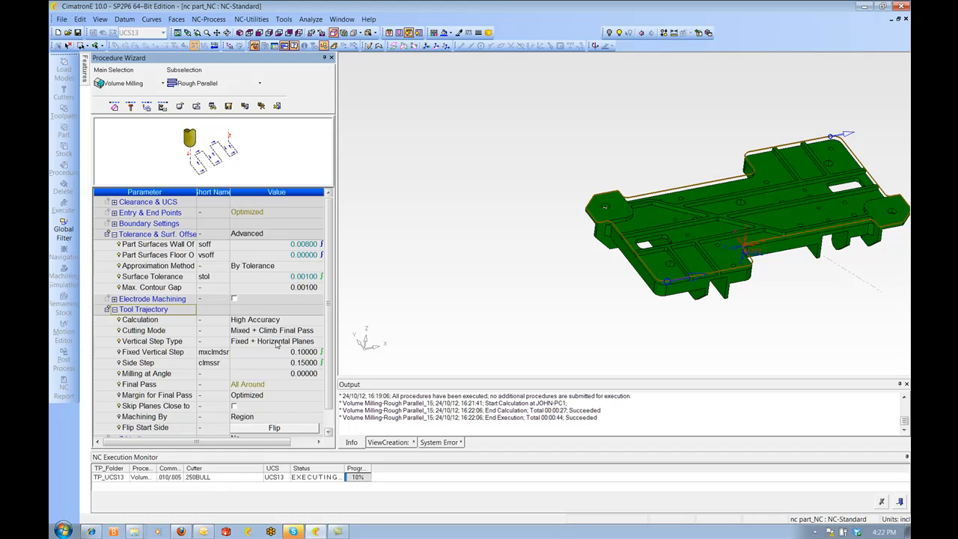
pyautogui.click(278, 342)
pyautogui.click(271, 380)
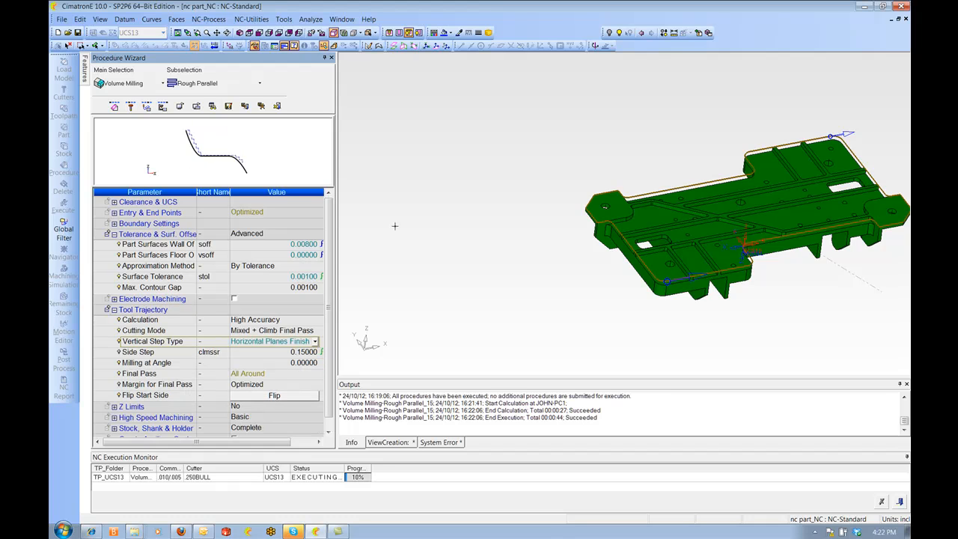
pyautogui.rightClick(424, 200)
pyautogui.click(465, 216)
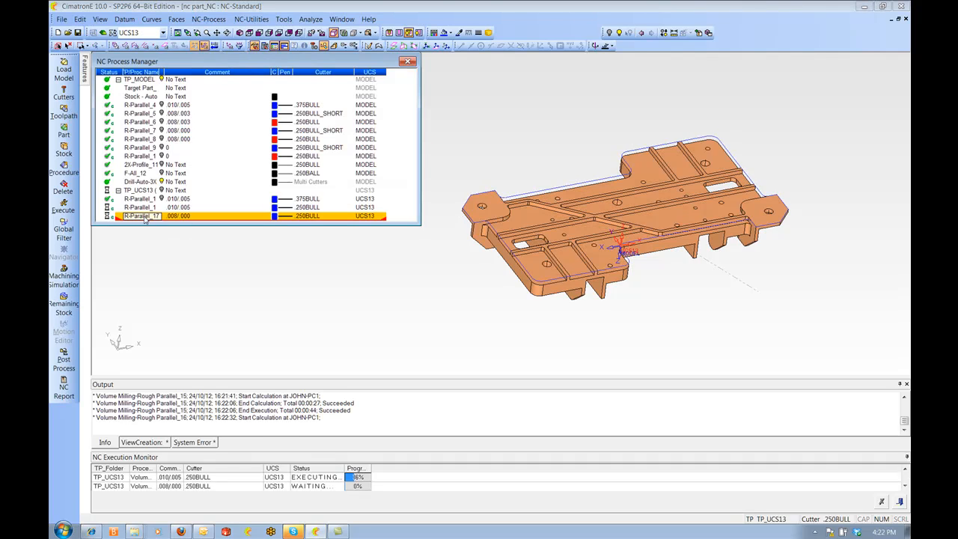
# Copy the last UCS13 roughing procedure and paste a duplicate at the end of the toolpath
pyautogui.rightClick(146, 216)
pyautogui.click(178, 263)
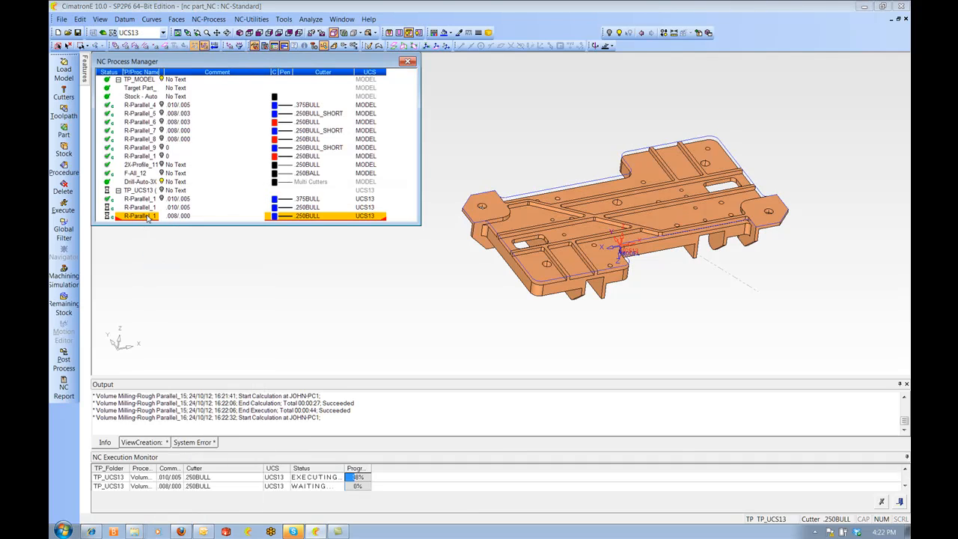
pyautogui.rightClick(147, 217)
pyautogui.click(178, 274)
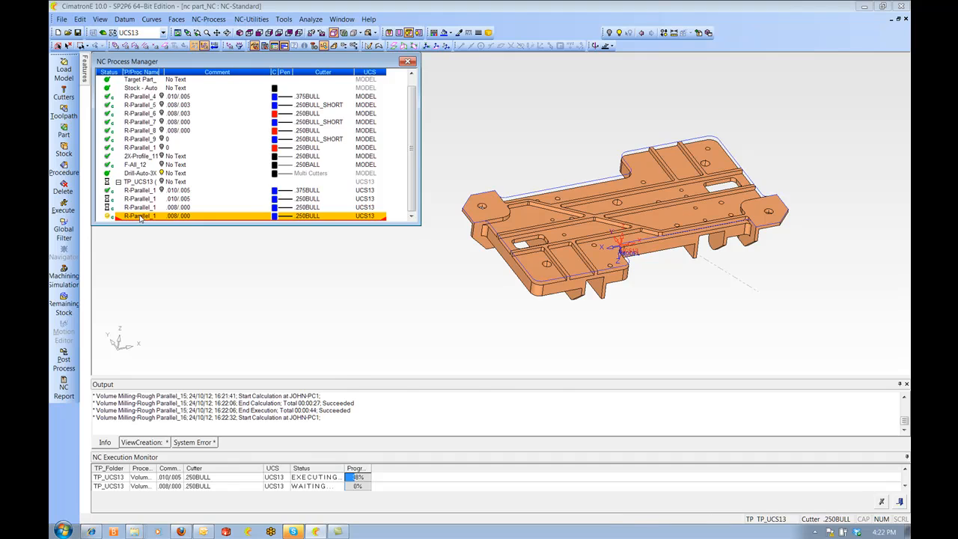
# Edit the duplicated procedure, switch surface offsets to Basic with a part surface offset of 0, then save and calculate
pyautogui.doubleClick(139, 217)
pyautogui.click(148, 106)
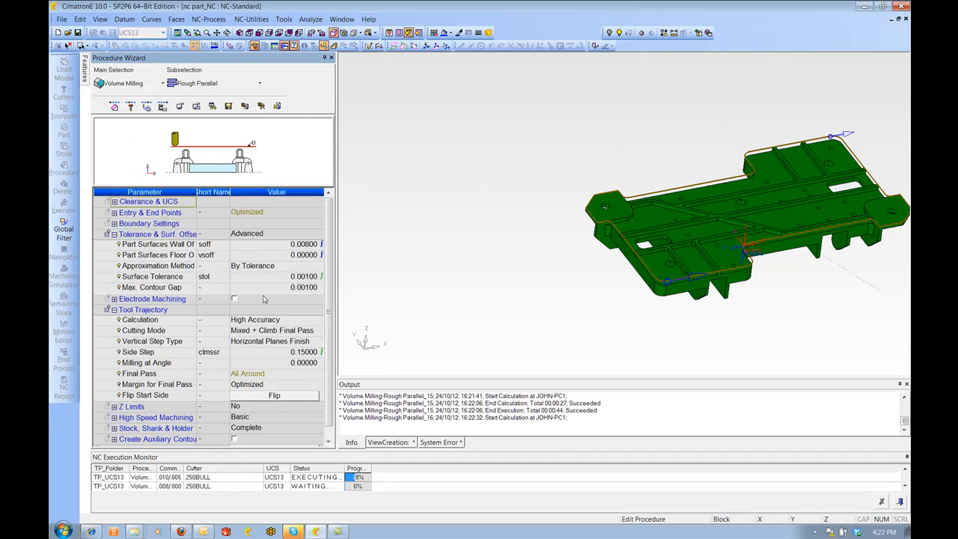
pyautogui.click(255, 234)
pyautogui.click(255, 233)
pyautogui.click(259, 247)
pyautogui.click(259, 247)
pyautogui.write('0')
pyautogui.press('Return')
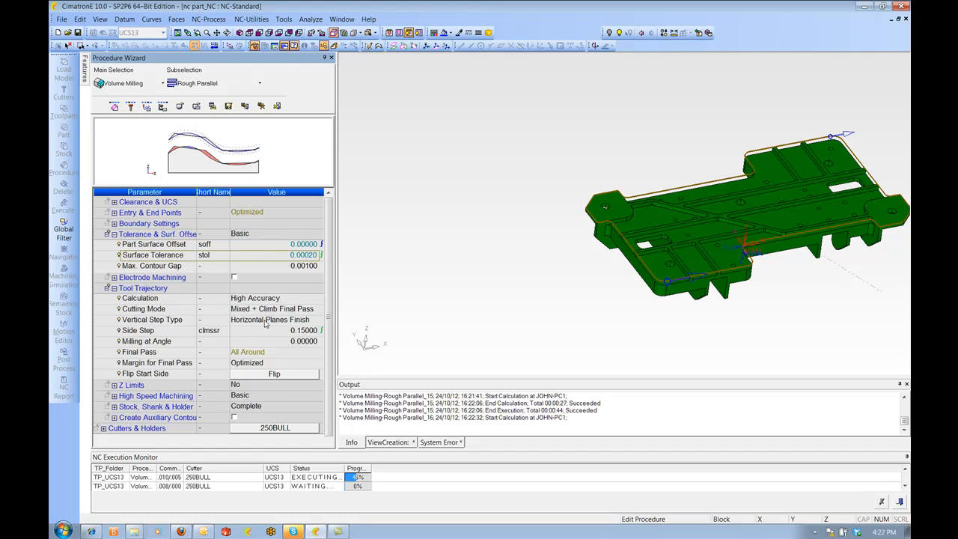
pyautogui.rightClick(414, 204)
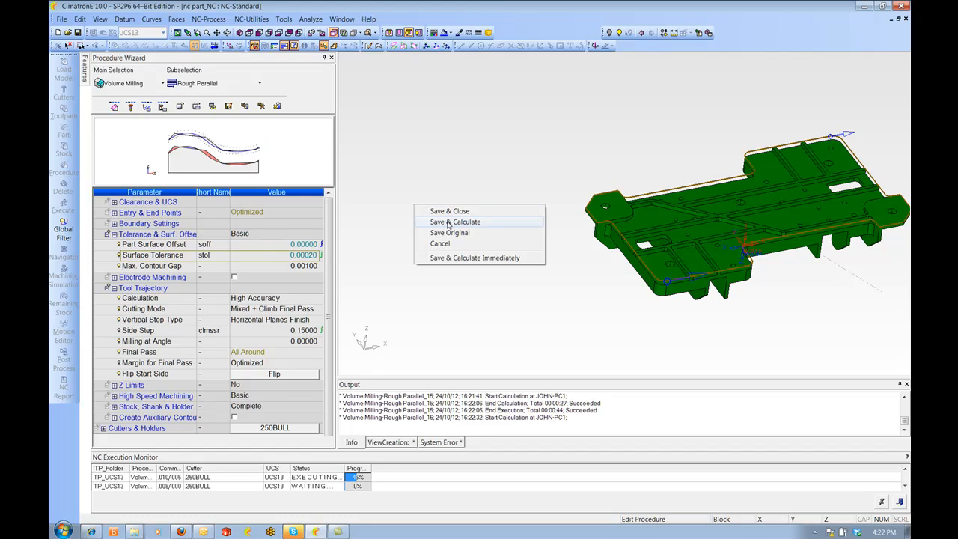
pyautogui.click(448, 223)
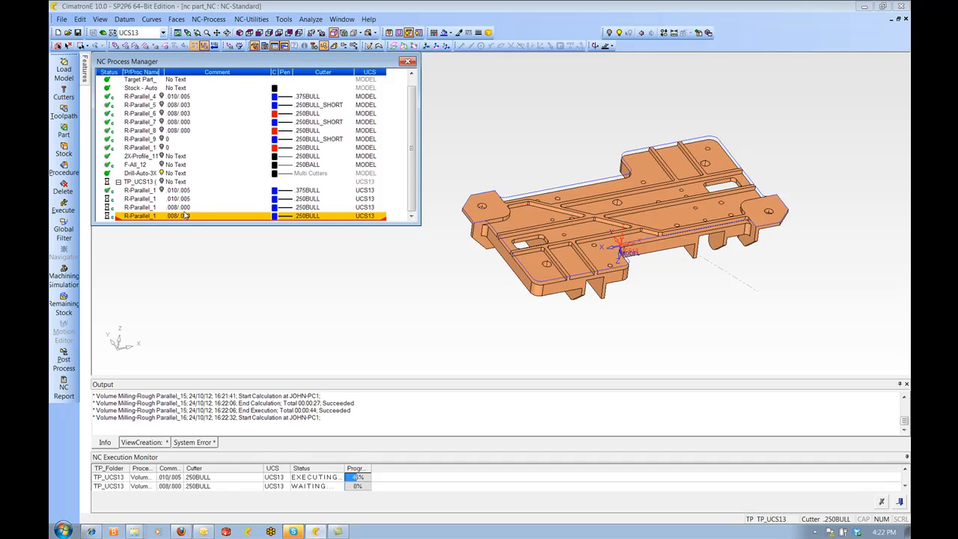
# Change the new procedure's comment to 0
pyautogui.click(185, 216)
pyautogui.write('0')
pyautogui.press('Return')
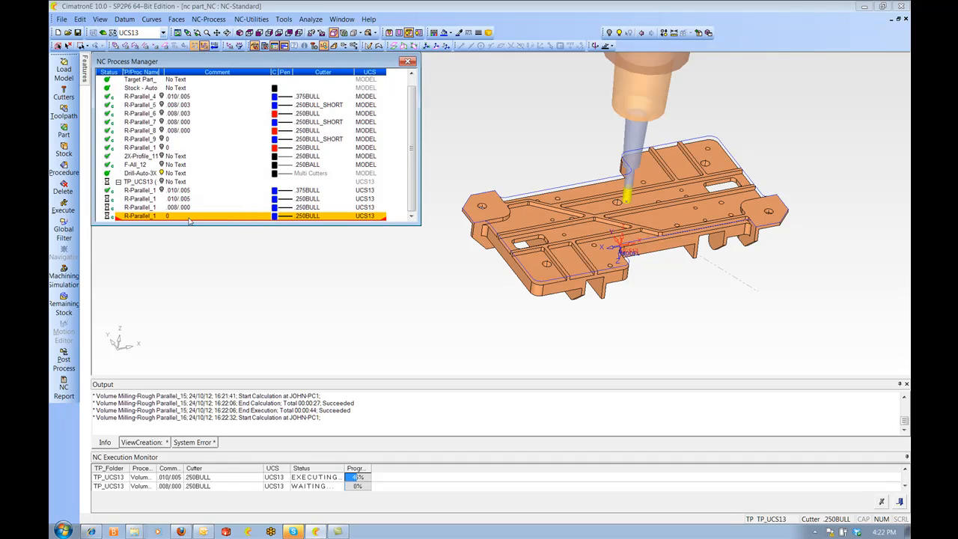
# Create a new procedure of type Drill with the Automated Drill 3x subselection
pyautogui.rightClick(139, 217)
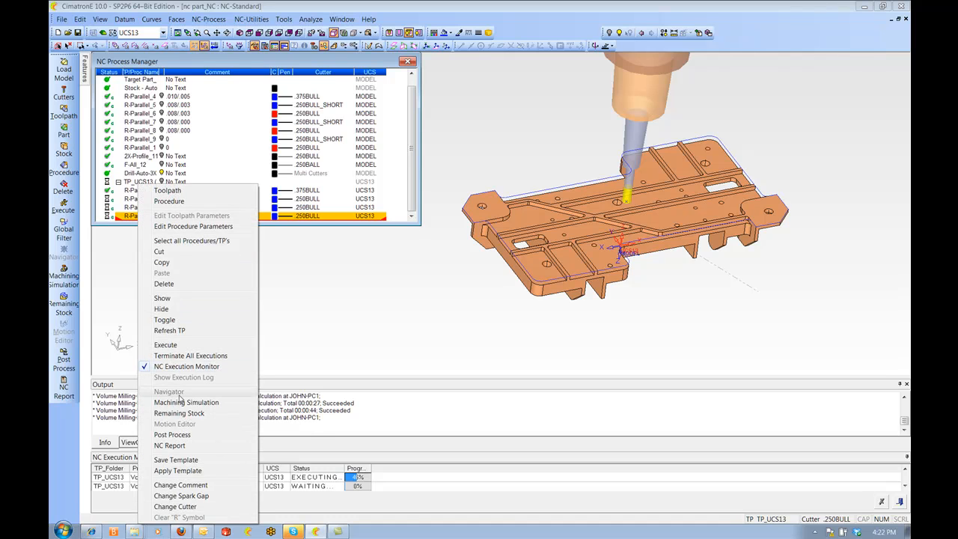
pyautogui.click(169, 201)
pyautogui.click(116, 84)
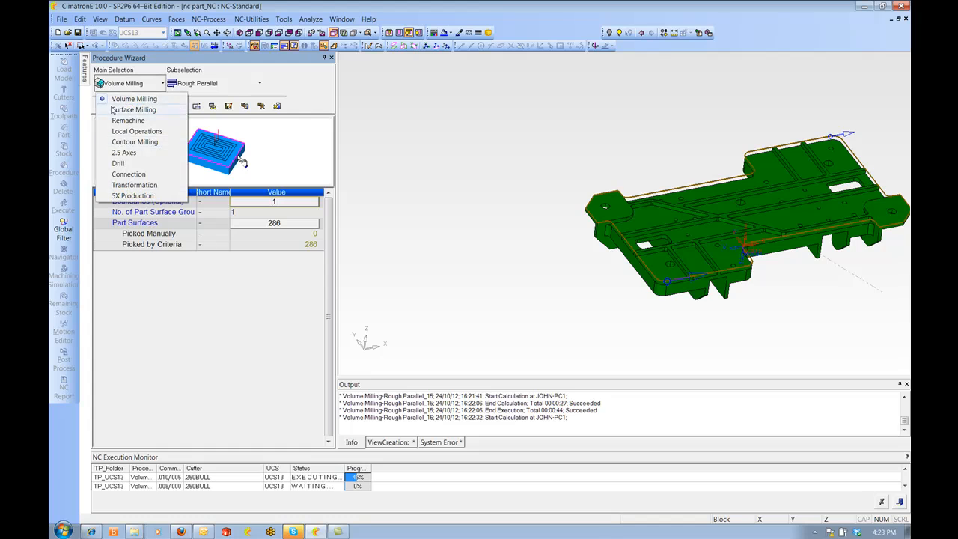
pyautogui.click(125, 156)
pyautogui.click(183, 83)
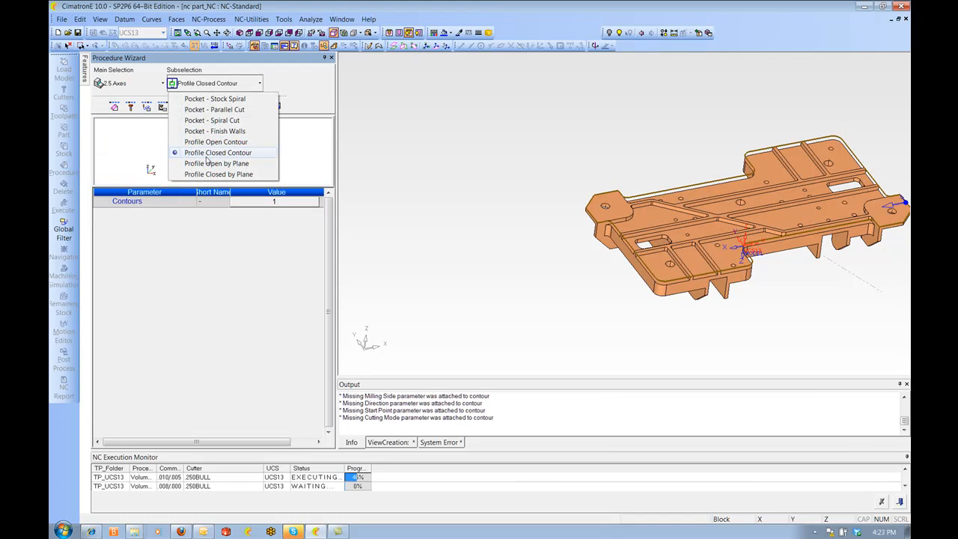
pyautogui.click(126, 84)
pyautogui.click(120, 166)
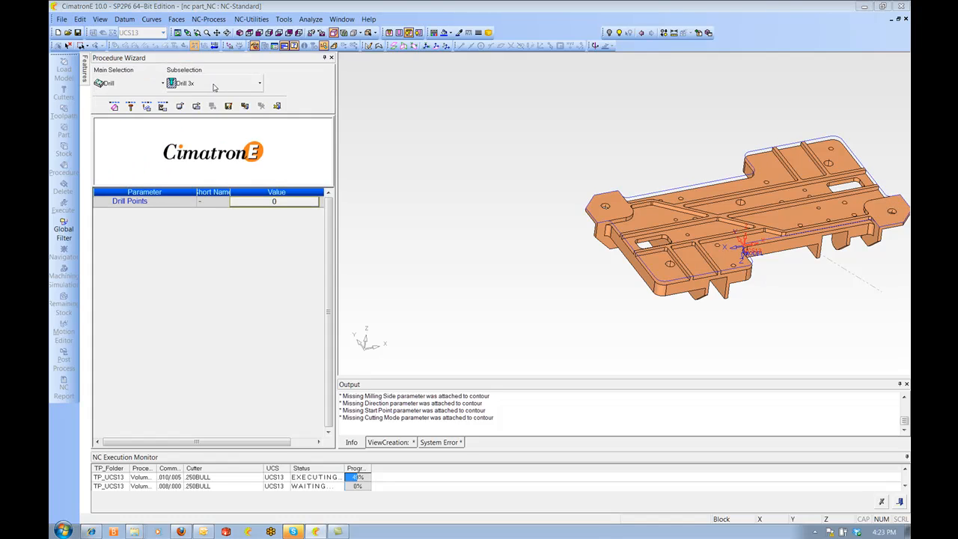
pyautogui.click(212, 84)
pyautogui.click(213, 110)
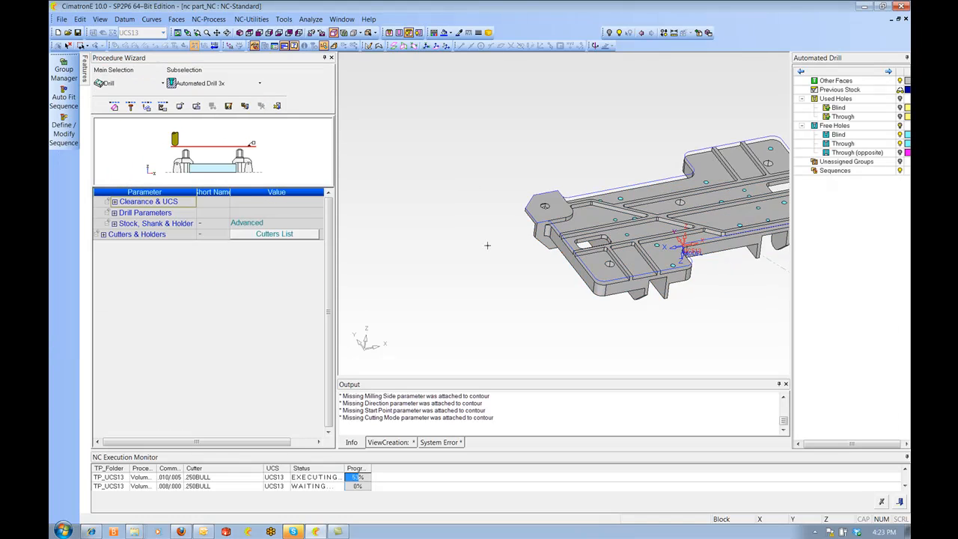
# Open Group Manager and window-select all the part's holes to group them
pyautogui.keyDown('ctrl'); pyautogui.moveTo(440, 202); pyautogui.dragTo(535, 214, button='middle'); pyautogui.keyUp('ctrl')
pyautogui.scroll(4, 534, 215)
pyautogui.scroll(-5, 535, 214)
pyautogui.scroll(-2, 534, 214)
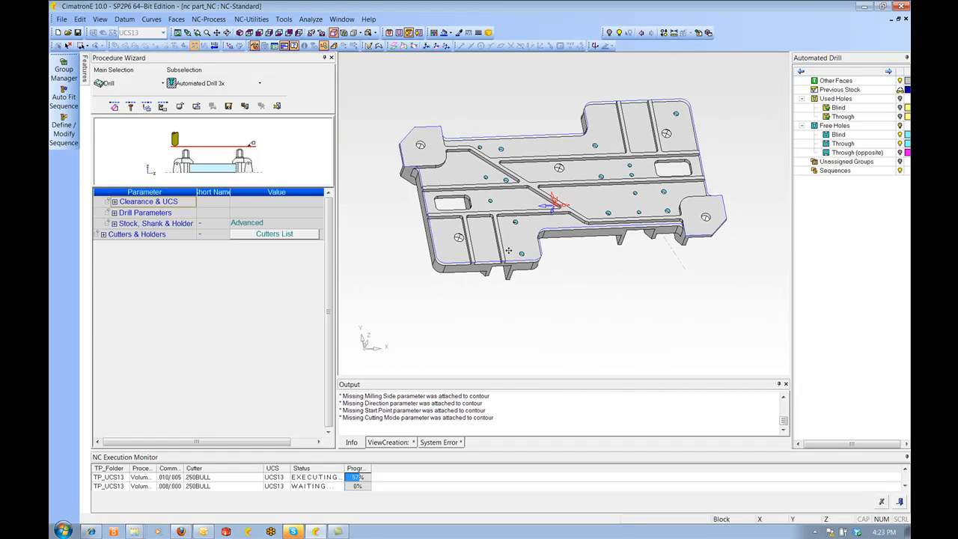
pyautogui.click(64, 67)
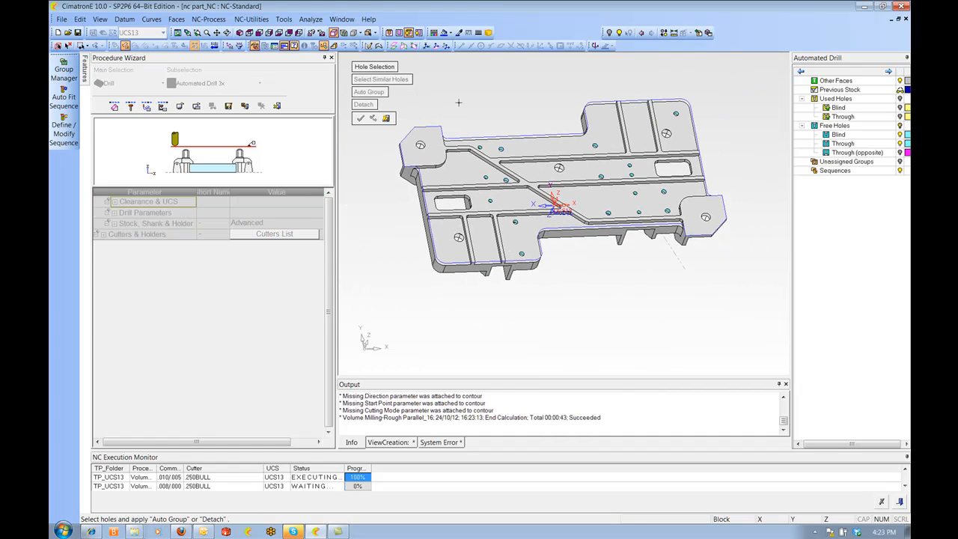
pyautogui.scroll(-3, 459, 102)
pyautogui.moveTo(465, 107); pyautogui.dragTo(729, 340)
pyautogui.middleClick(730, 340)
pyautogui.rightClick(486, 132)
pyautogui.click(427, 130)
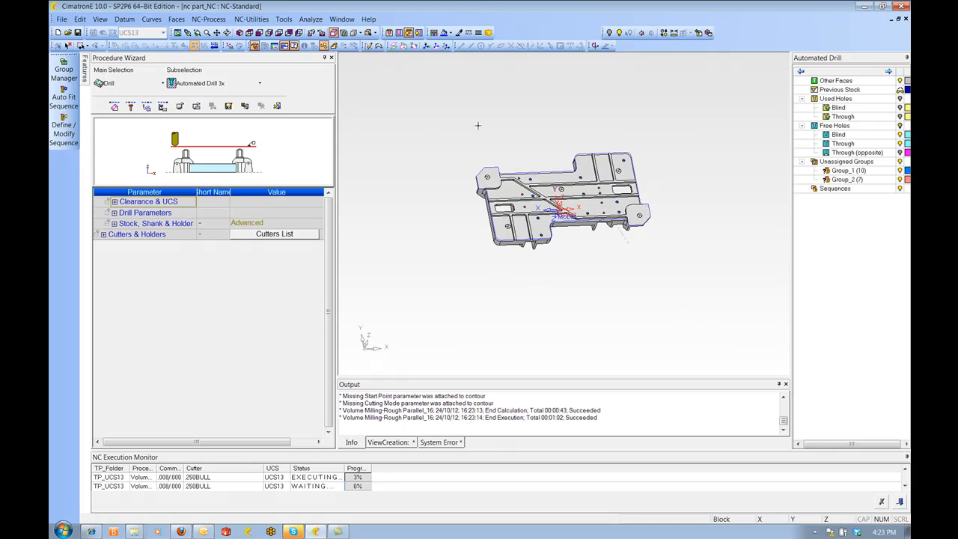
# Auto-fit drilling sequences to all unassigned hole groups, then save and execute the drill procedure
pyautogui.click(63, 98)
pyautogui.click(362, 96)
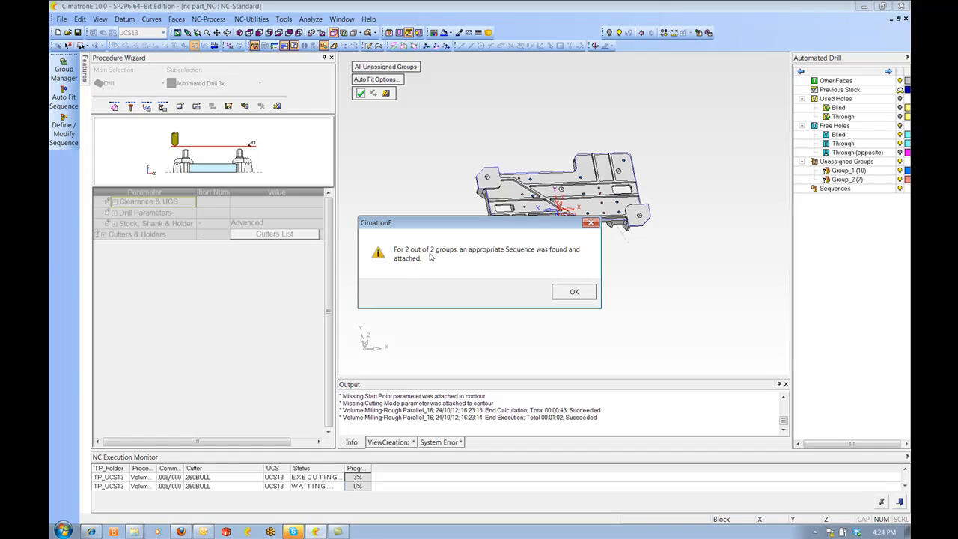
pyautogui.click(575, 293)
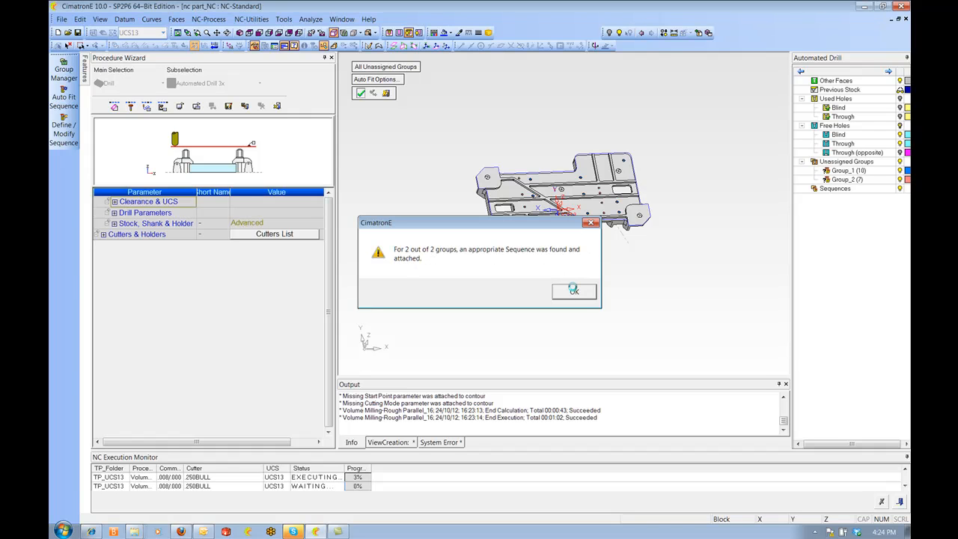
pyautogui.rightClick(506, 131)
pyautogui.click(540, 148)
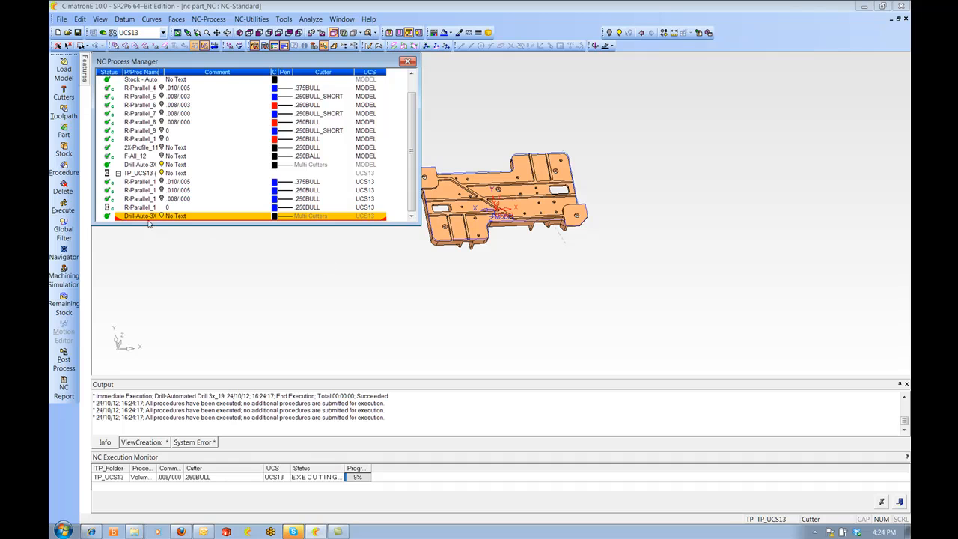
# Inspect the first two UCS13 roughing toolpaths by selecting each and orbiting around the part
pyautogui.click(161, 182)
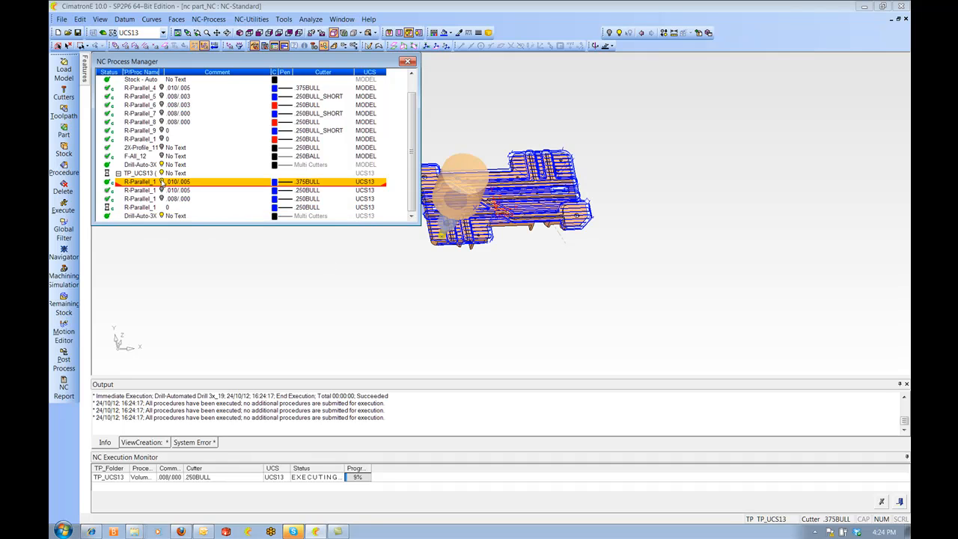
pyautogui.keyDown('ctrl'); pyautogui.moveTo(511, 310); pyautogui.dragTo(498, 197, button='right'); pyautogui.keyUp('ctrl')
pyautogui.keyDown('ctrl'); pyautogui.moveTo(498, 197); pyautogui.dragTo(608, 178, button='middle'); pyautogui.keyUp('ctrl')
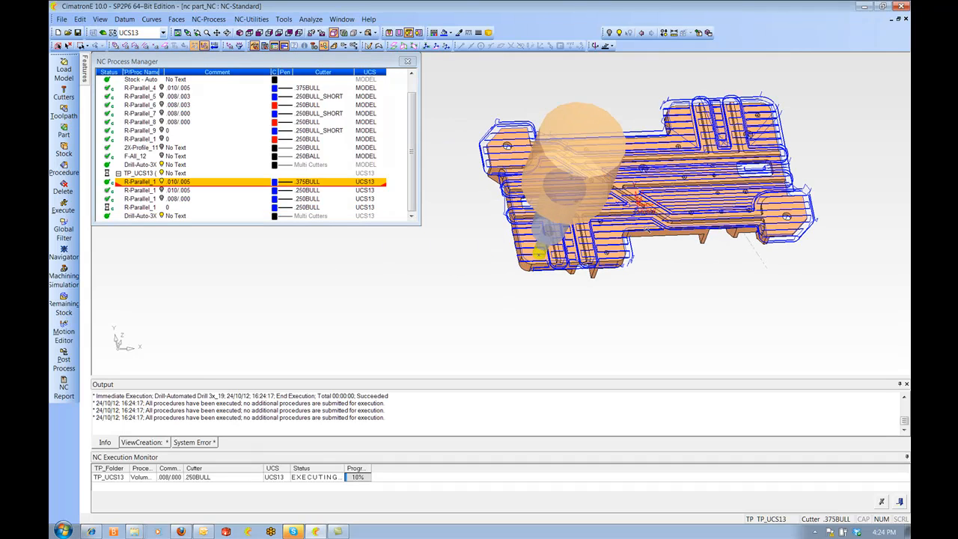
pyautogui.keyDown('ctrl'); pyautogui.moveTo(647, 212); pyautogui.dragTo(658, 161, button='right'); pyautogui.keyUp('ctrl')
pyautogui.keyDown('ctrl'); pyautogui.moveTo(657, 161); pyautogui.dragTo(616, 126); pyautogui.keyUp('ctrl')
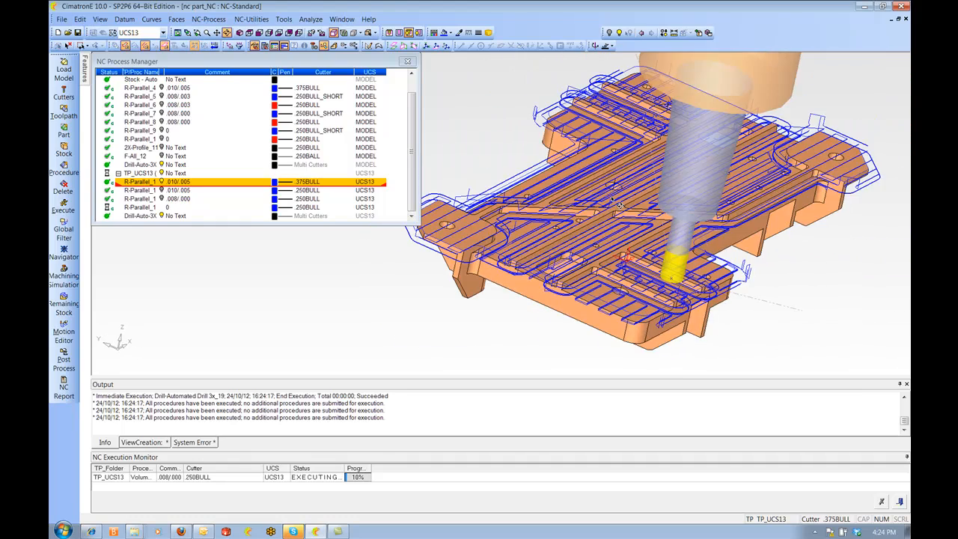
pyautogui.click(159, 184)
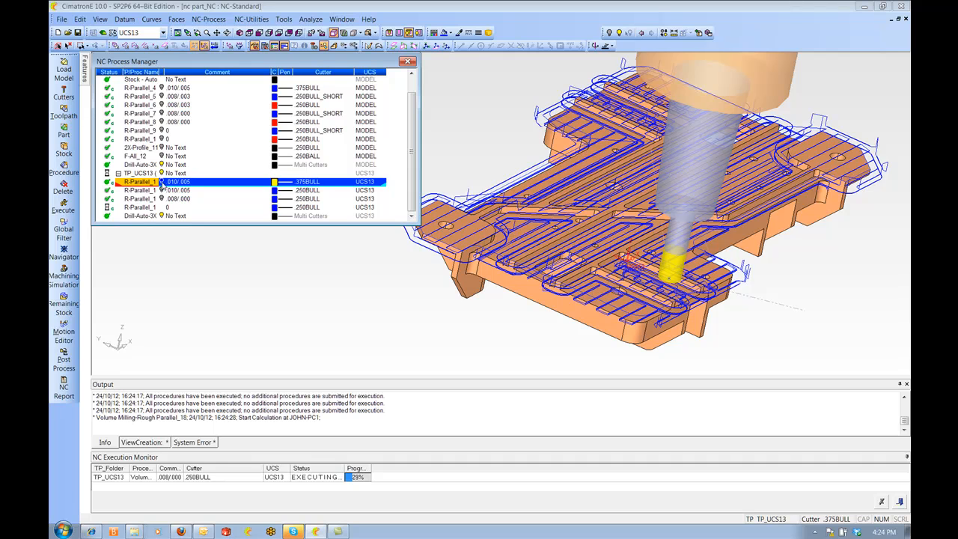
pyautogui.press('Up')
pyautogui.click(161, 192)
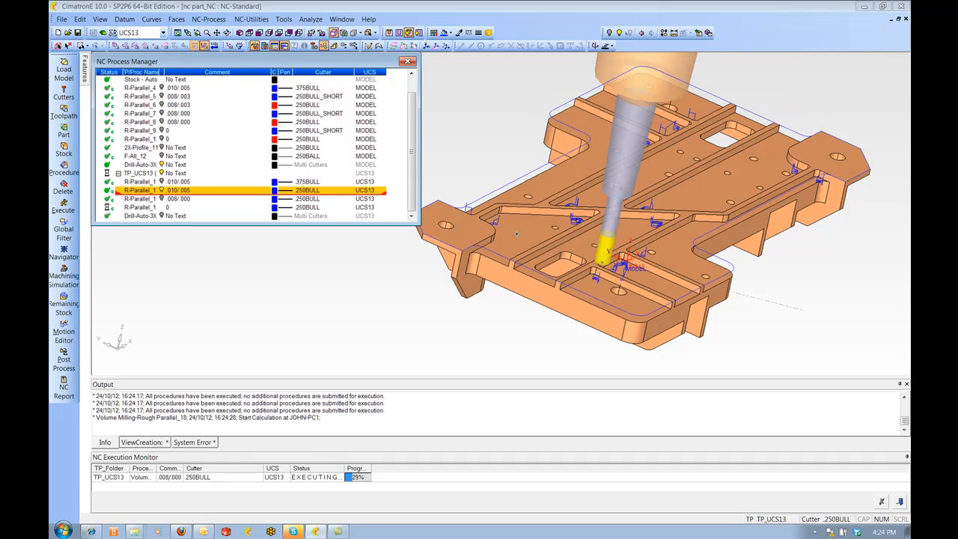
pyautogui.keyDown('ctrl'); pyautogui.moveTo(608, 201); pyautogui.dragTo(613, 244); pyautogui.keyUp('ctrl')
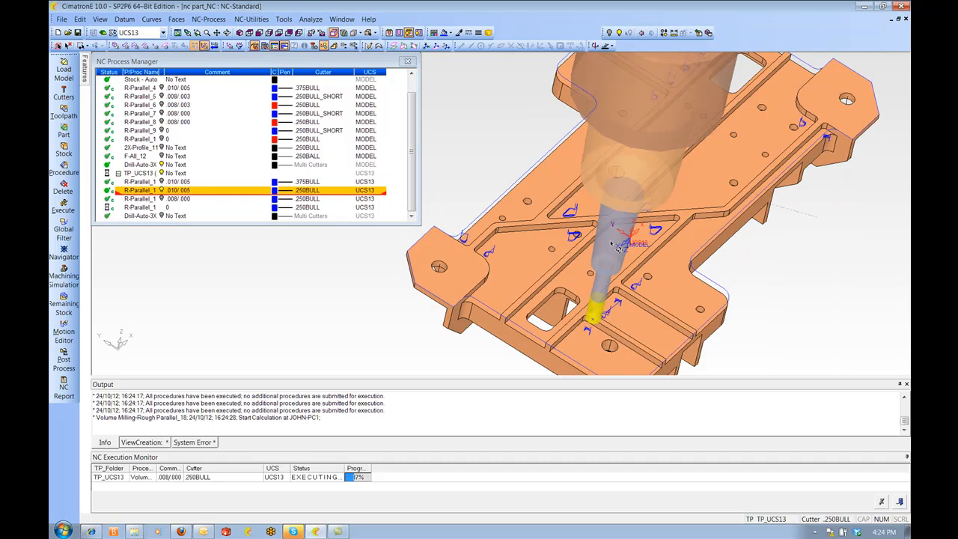
pyautogui.keyDown('ctrl'); pyautogui.moveTo(643, 327); pyautogui.dragTo(628, 321); pyautogui.keyUp('ctrl')
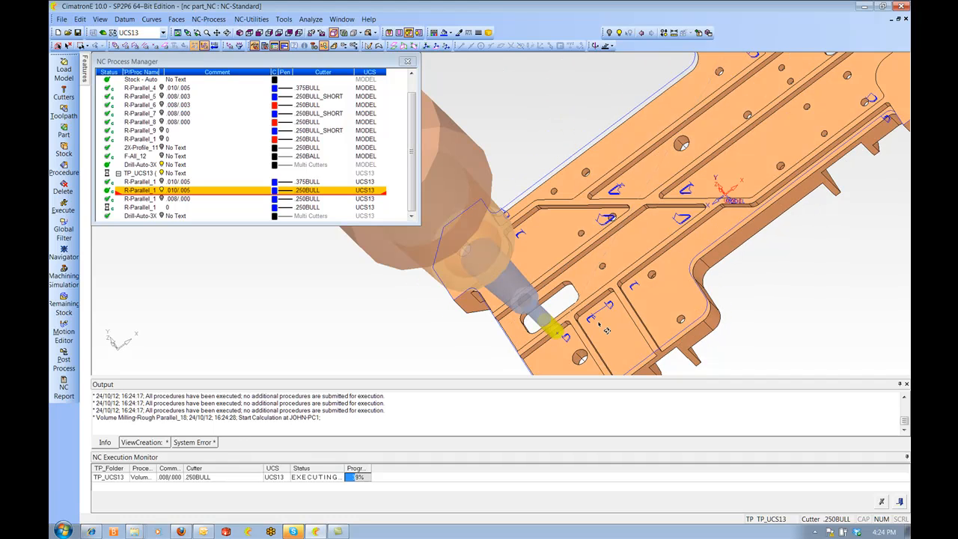
pyautogui.hotkey('ctrl', 'i')
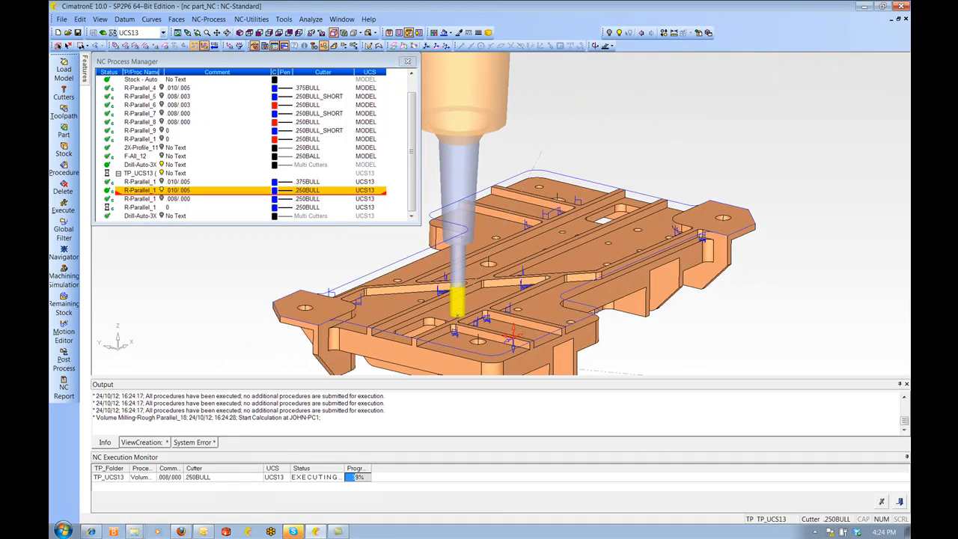
# Inspect the remaining UCS13 roughing toolpaths closely from several angles
pyautogui.click(164, 194)
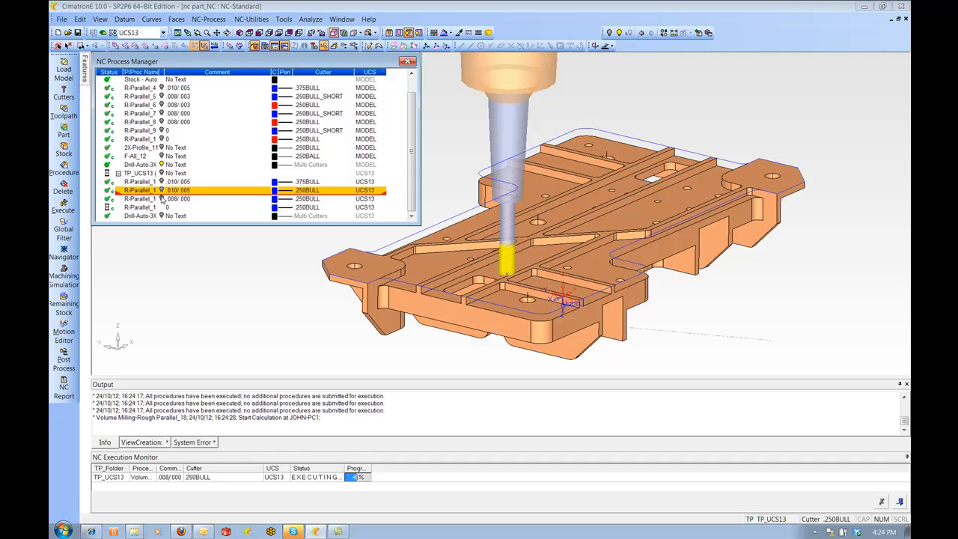
pyautogui.click(163, 198)
pyautogui.keyDown('shift'); pyautogui.click(387, 209); pyautogui.keyUp('shift')
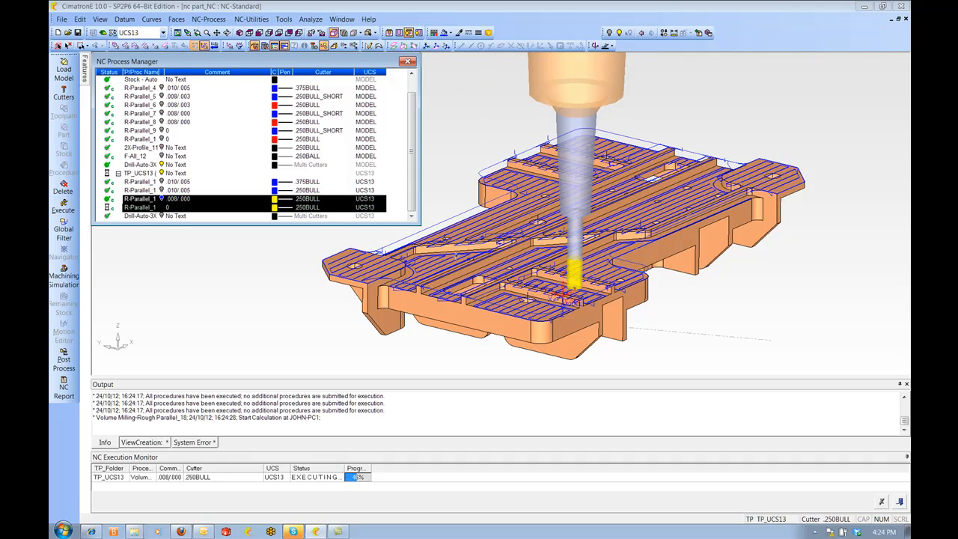
pyautogui.click(143, 209)
pyautogui.keyDown('ctrl'); pyautogui.moveTo(333, 273); pyautogui.dragTo(359, 239, button='right'); pyautogui.keyUp('ctrl')
pyautogui.keyDown('ctrl'); pyautogui.moveTo(597, 328); pyautogui.dragTo(670, 221, button='middle'); pyautogui.keyUp('ctrl')
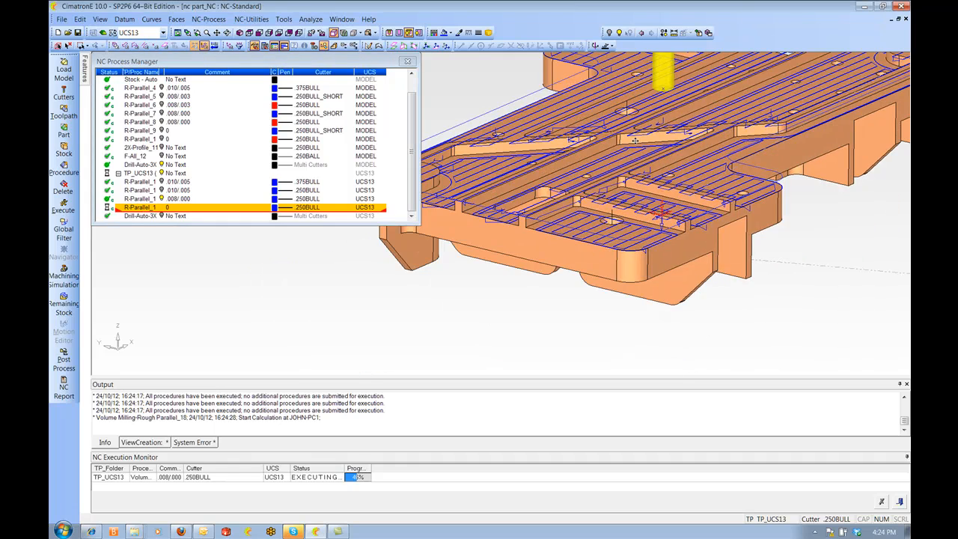
pyautogui.keyDown('ctrl'); pyautogui.moveTo(670, 222); pyautogui.dragTo(672, 183, button='right'); pyautogui.keyUp('ctrl')
pyautogui.keyDown('ctrl'); pyautogui.moveTo(672, 183); pyautogui.dragTo(682, 239); pyautogui.keyUp('ctrl')
pyautogui.keyDown('ctrl'); pyautogui.moveTo(683, 239); pyautogui.dragTo(612, 252, button='middle'); pyautogui.keyUp('ctrl')
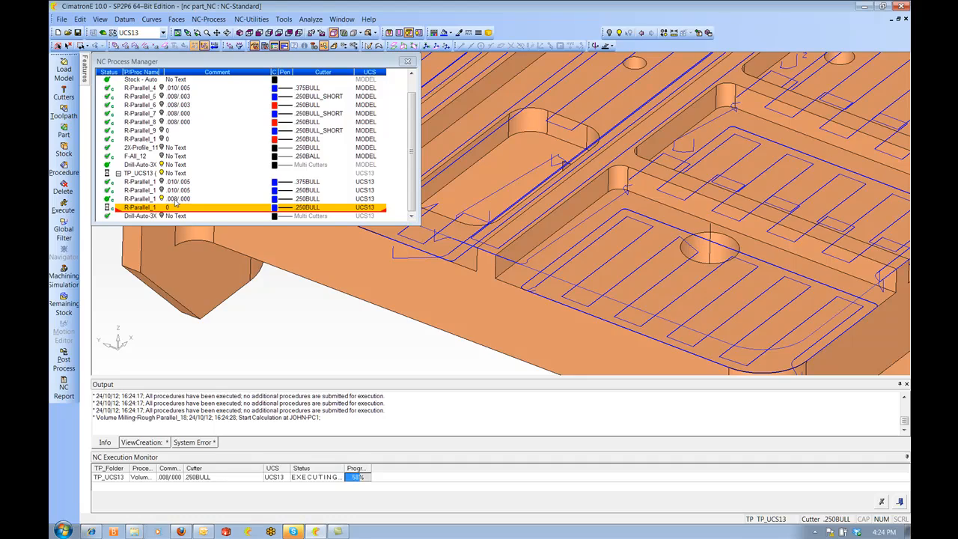
pyautogui.keyDown('ctrl'); pyautogui.moveTo(563, 183); pyautogui.dragTo(637, 161); pyautogui.keyUp('ctrl')
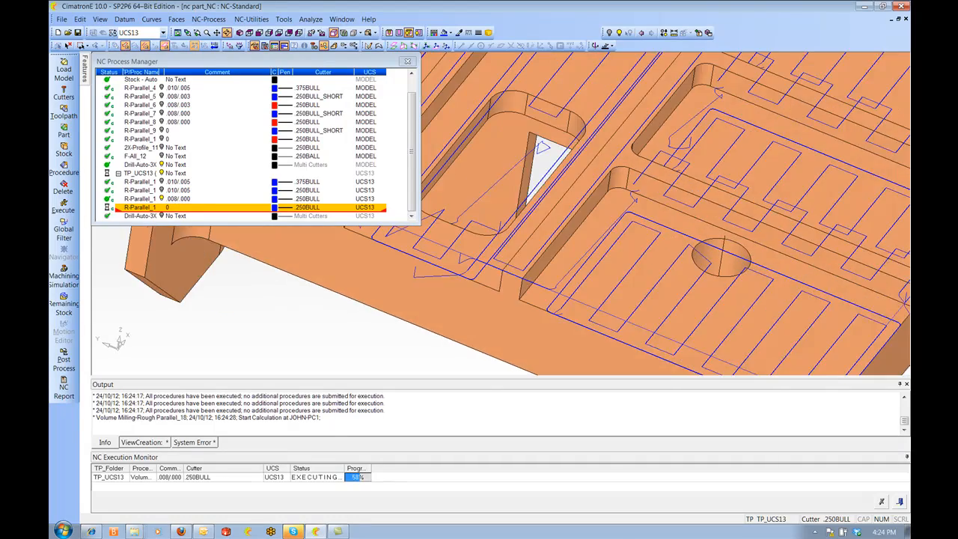
pyautogui.keyDown('ctrl'); pyautogui.moveTo(667, 90); pyautogui.dragTo(711, 127, button='right'); pyautogui.keyUp('ctrl')
pyautogui.keyDown('ctrl'); pyautogui.moveTo(728, 124); pyautogui.dragTo(589, 273, button='middle'); pyautogui.keyUp('ctrl')
pyautogui.keyDown('ctrl'); pyautogui.moveTo(589, 273); pyautogui.dragTo(622, 236); pyautogui.keyUp('ctrl')
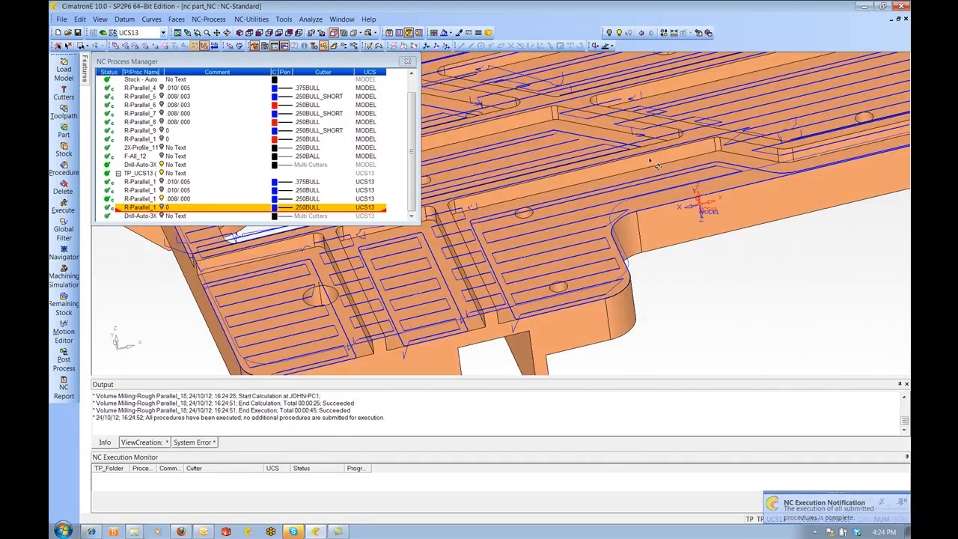
pyautogui.keyDown('ctrl'); pyautogui.moveTo(674, 149); pyautogui.dragTo(524, 248, button='middle'); pyautogui.keyUp('ctrl')
pyautogui.keyDown('ctrl'); pyautogui.moveTo(525, 248); pyautogui.dragTo(554, 288, button='right'); pyautogui.keyUp('ctrl')
pyautogui.keyDown('ctrl'); pyautogui.moveTo(794, 142); pyautogui.dragTo(686, 195, button='middle'); pyautogui.keyUp('ctrl')
pyautogui.keyDown('ctrl'); pyautogui.moveTo(686, 195); pyautogui.dragTo(523, 179); pyautogui.keyUp('ctrl')
pyautogui.keyDown('ctrl'); pyautogui.moveTo(523, 179); pyautogui.dragTo(602, 170, button='middle'); pyautogui.keyUp('ctrl')
pyautogui.press('Up')
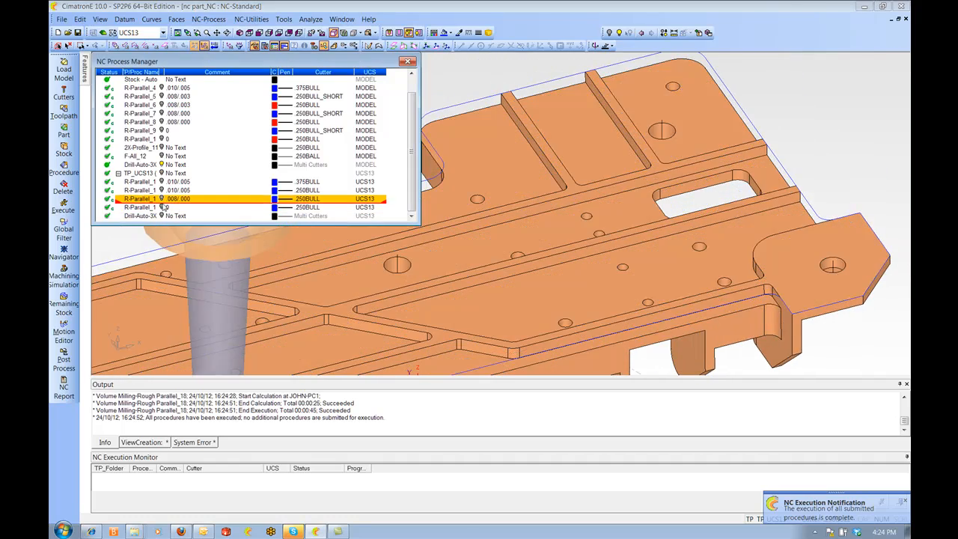
# Change the last UCS13 roughing procedure's toolpath display colour to red
pyautogui.click(161, 208)
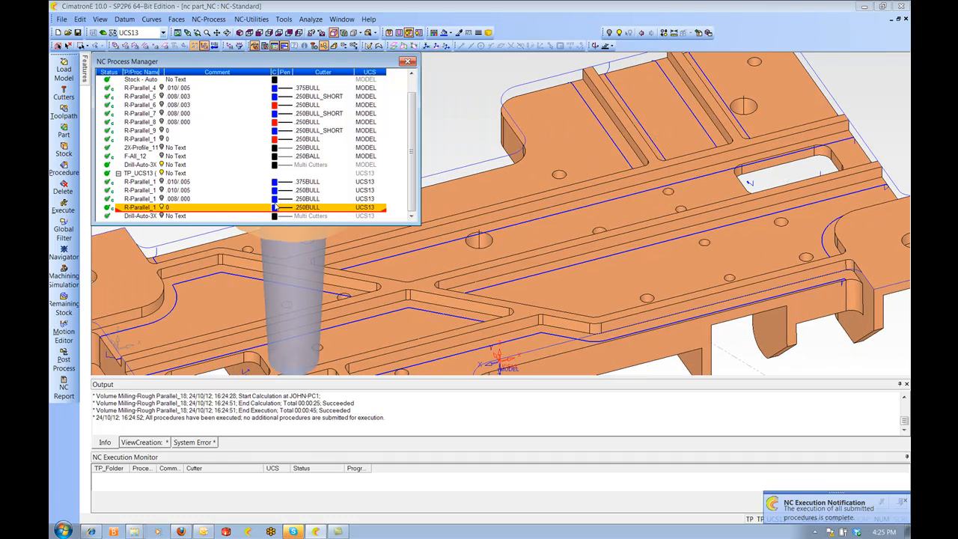
pyautogui.click(275, 208)
pyautogui.click(279, 217)
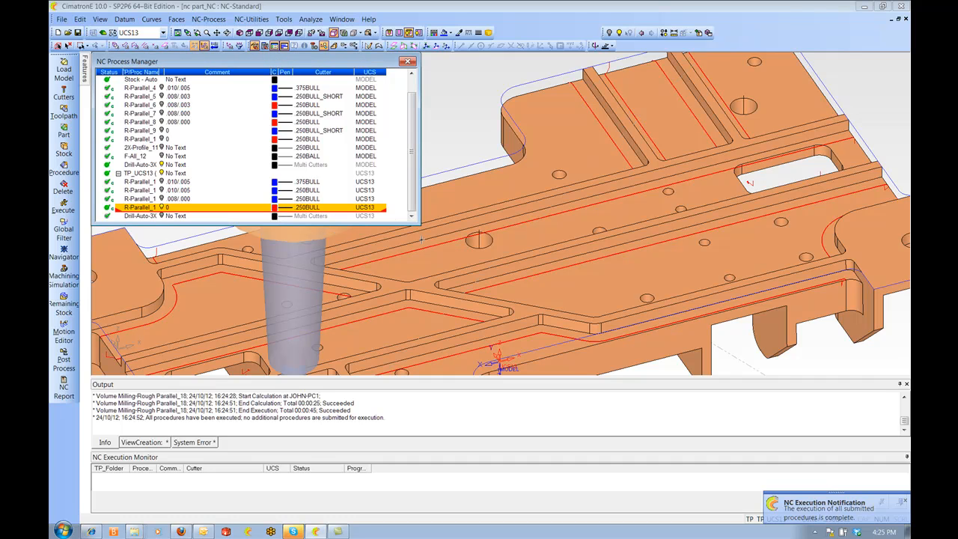
# Inspect the red last UCS13 roughing toolpath by orbiting around the part from several angles
pyautogui.keyDown('ctrl'); pyautogui.moveTo(592, 188); pyautogui.dragTo(595, 224, button='right'); pyautogui.keyUp('ctrl')
pyautogui.keyDown('ctrl'); pyautogui.moveTo(596, 225); pyautogui.dragTo(703, 136); pyautogui.keyUp('ctrl')
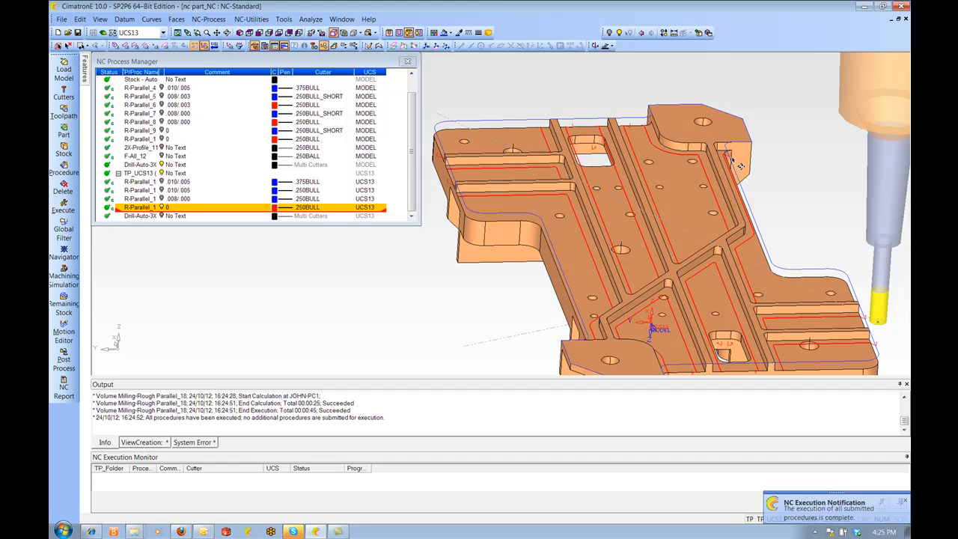
pyautogui.keyDown('ctrl'); pyautogui.moveTo(668, 247); pyautogui.dragTo(539, 247); pyautogui.keyUp('ctrl')
pyautogui.keyDown('ctrl'); pyautogui.moveTo(539, 247); pyautogui.dragTo(376, 253, button='middle'); pyautogui.keyUp('ctrl')
pyautogui.click(162, 207)
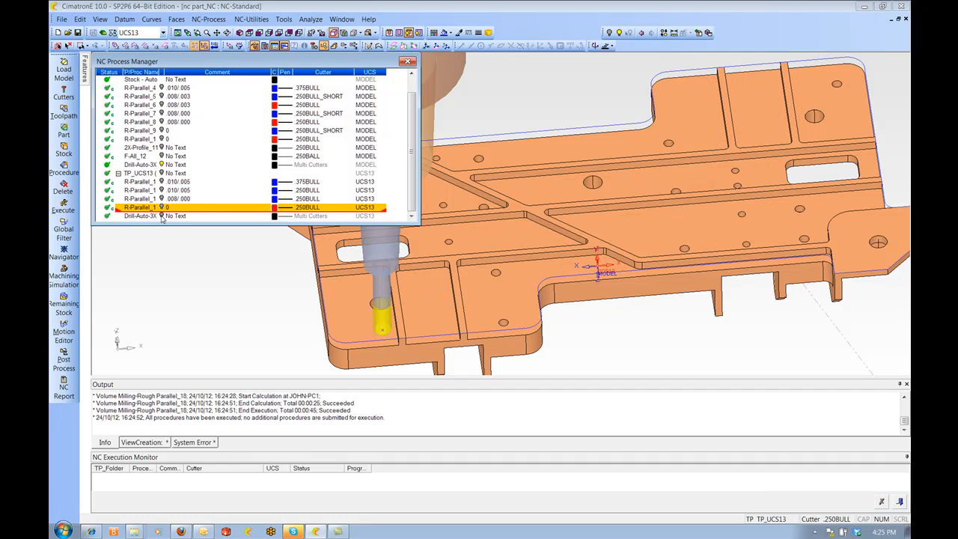
# Step through the UCS13 automated drilling toolpath in the Navigator, then close it and orbit the part
pyautogui.click(162, 216)
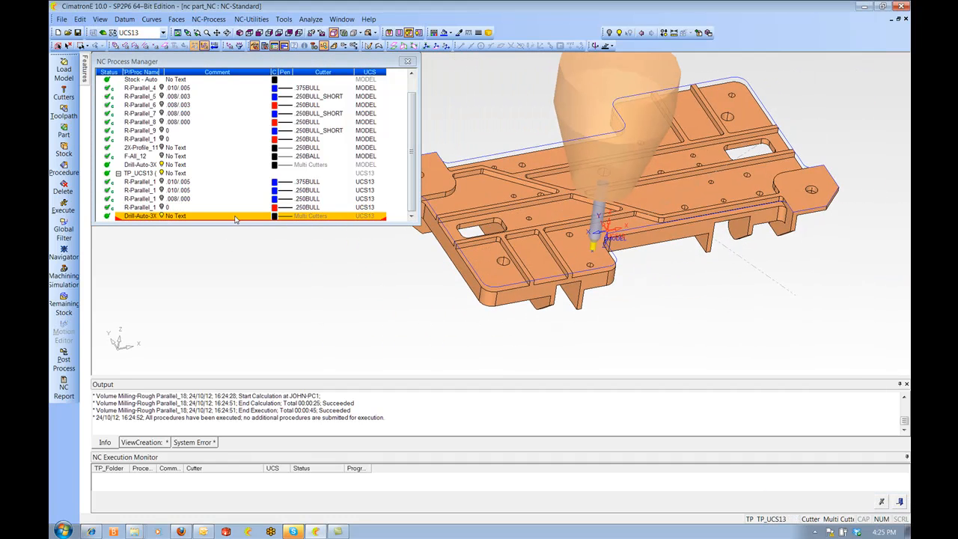
pyautogui.rightClick(134, 222)
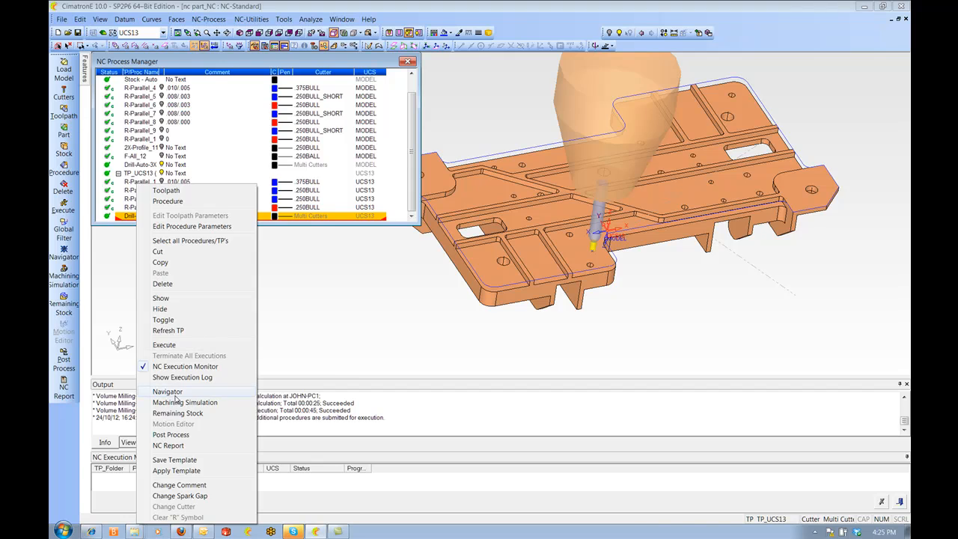
pyautogui.click(168, 391)
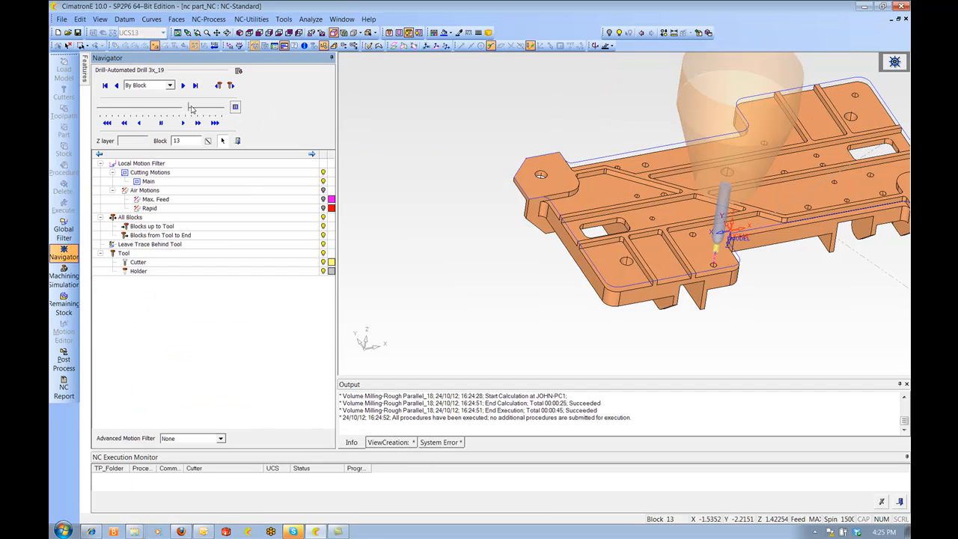
pyautogui.moveTo(193, 110); pyautogui.dragTo(213, 111)
pyautogui.scroll(-2, 535, 183)
pyautogui.keyDown('ctrl'); pyautogui.moveTo(535, 183); pyautogui.dragTo(653, 162); pyautogui.keyUp('ctrl')
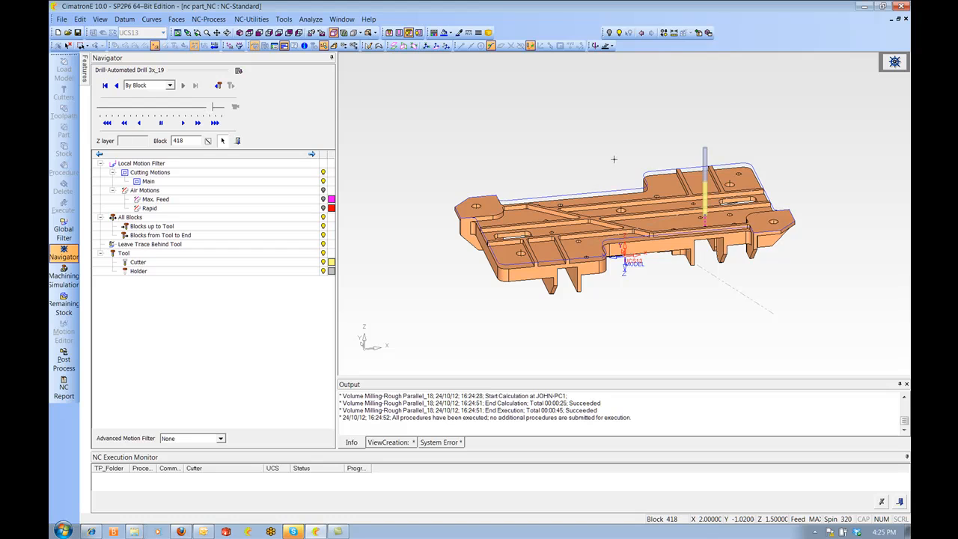
pyautogui.moveTo(614, 159); pyautogui.dragTo(566, 166, button='middle')
pyautogui.click(237, 141)
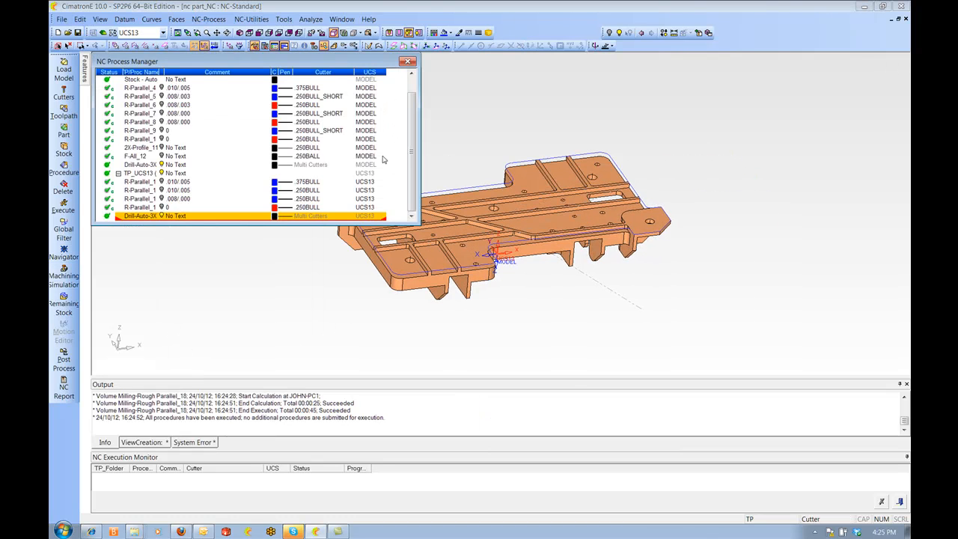
pyautogui.moveTo(529, 197); pyautogui.dragTo(649, 161, button='middle')
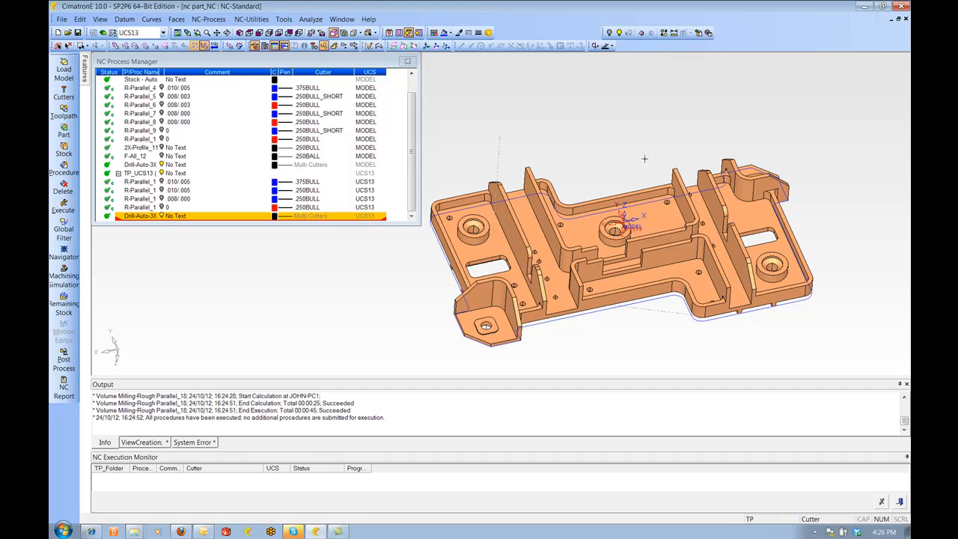